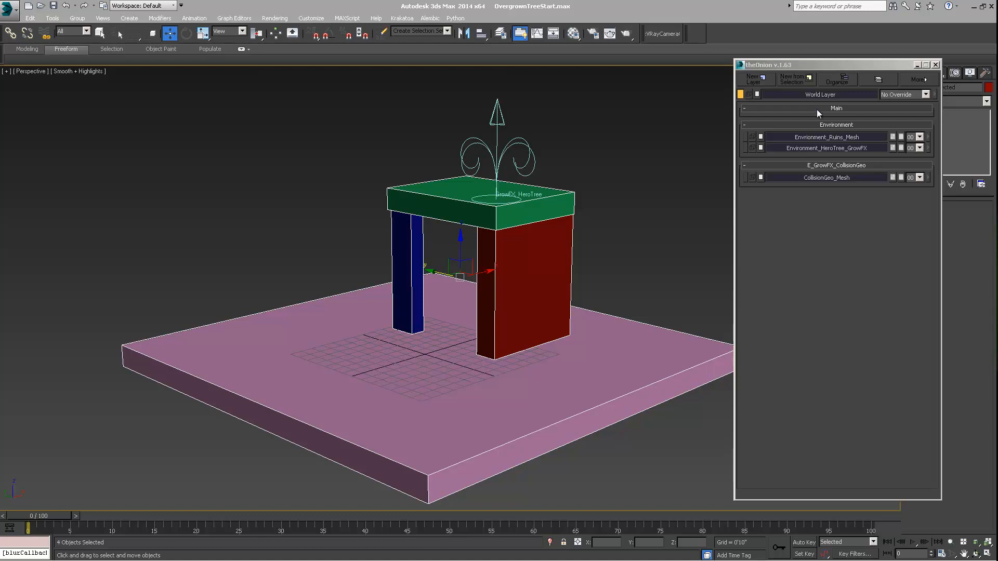
Step: Examine the ruin blockout from several angles, selecting its supports, top slab and ground slab one by one
middle_click_drag(543, 228, 476, 227)
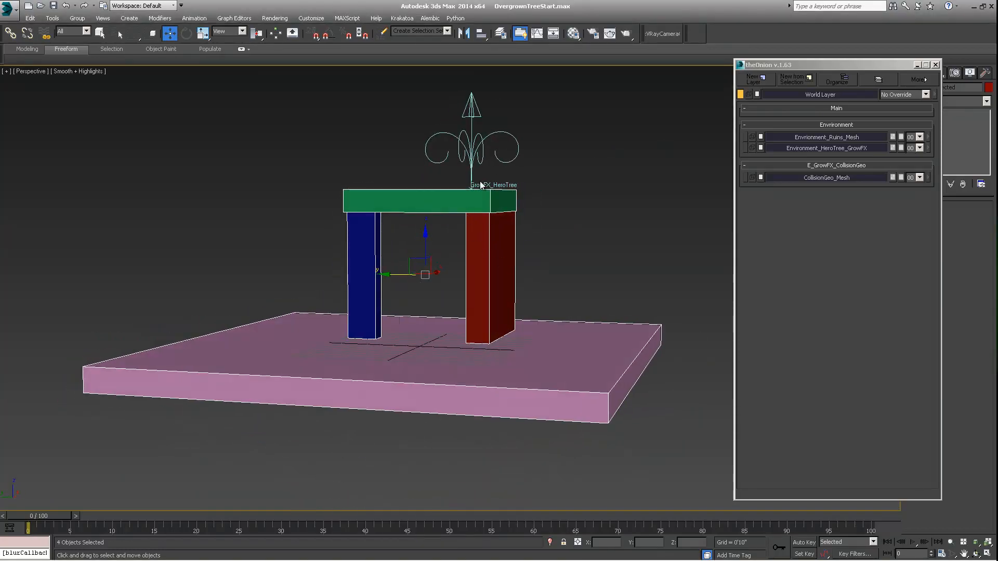
middle_click_drag(477, 313, 458, 319, "alt")
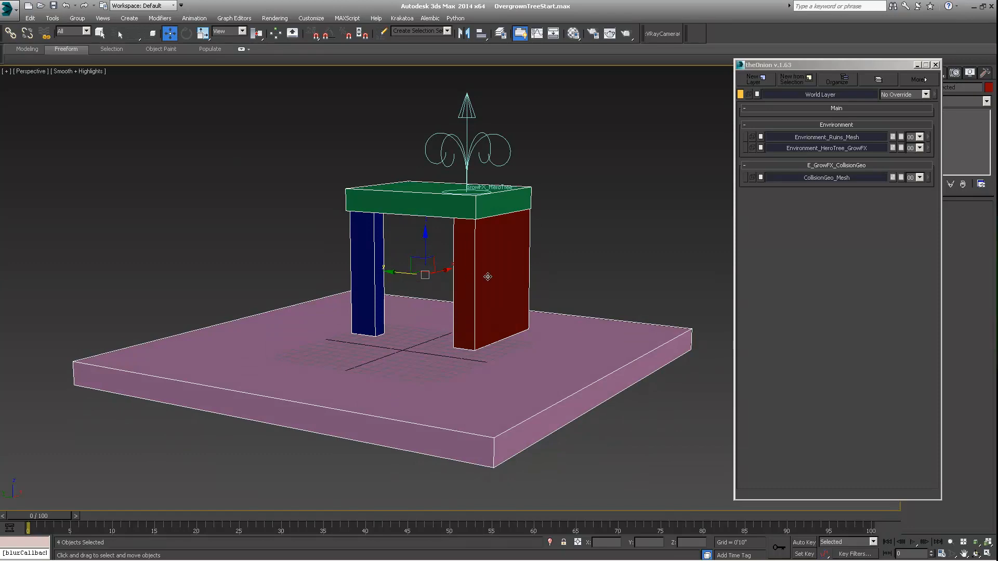
middle_click_drag(488, 277, 473, 274, "alt")
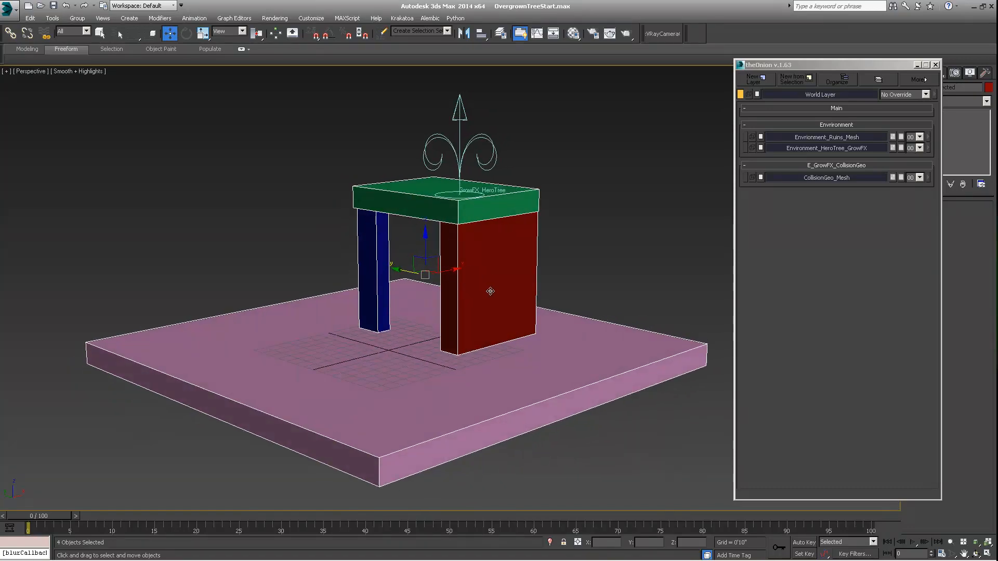
left_click(480, 266)
left_click(372, 256)
left_click(406, 379)
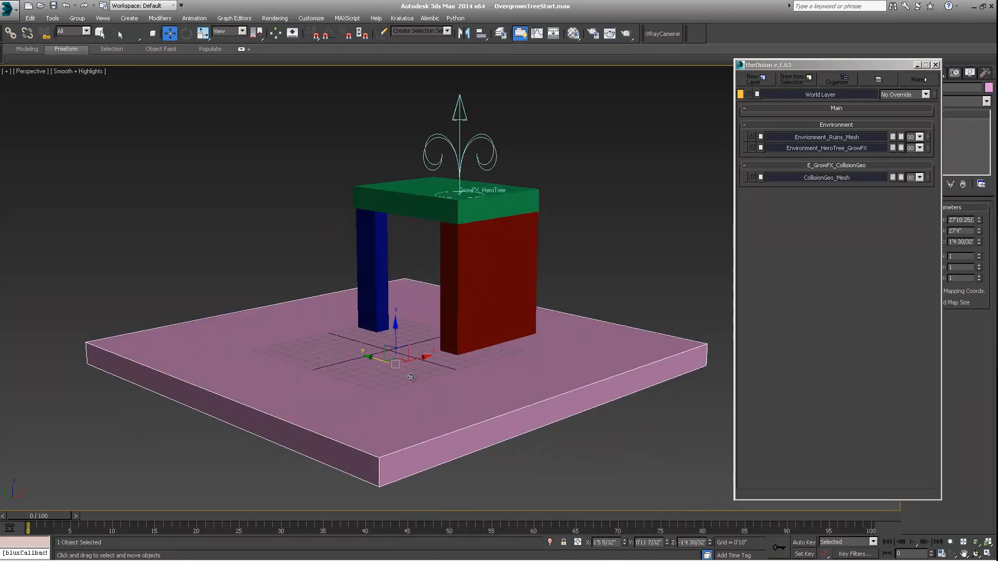
middle_click_drag(435, 318, 477, 283, "alt")
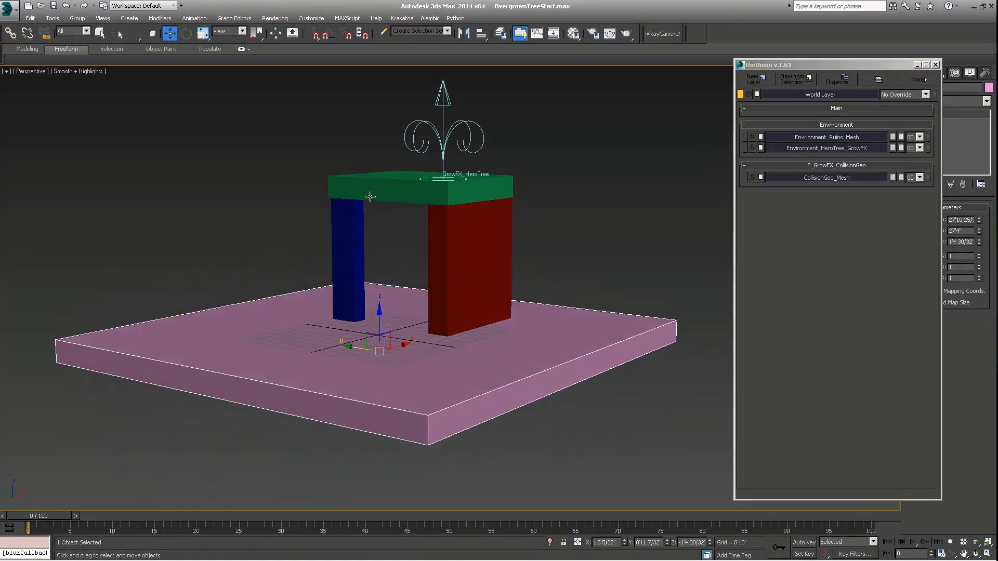
left_click(370, 197)
left_click(353, 292)
left_click(357, 355)
left_click(472, 281)
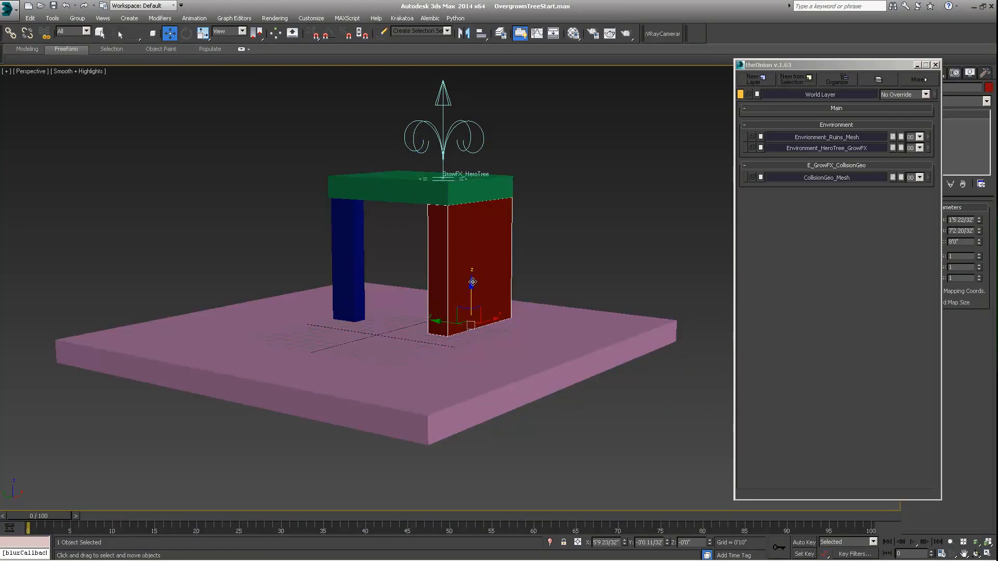
middle_click_drag(472, 281, 471, 281, "alt")
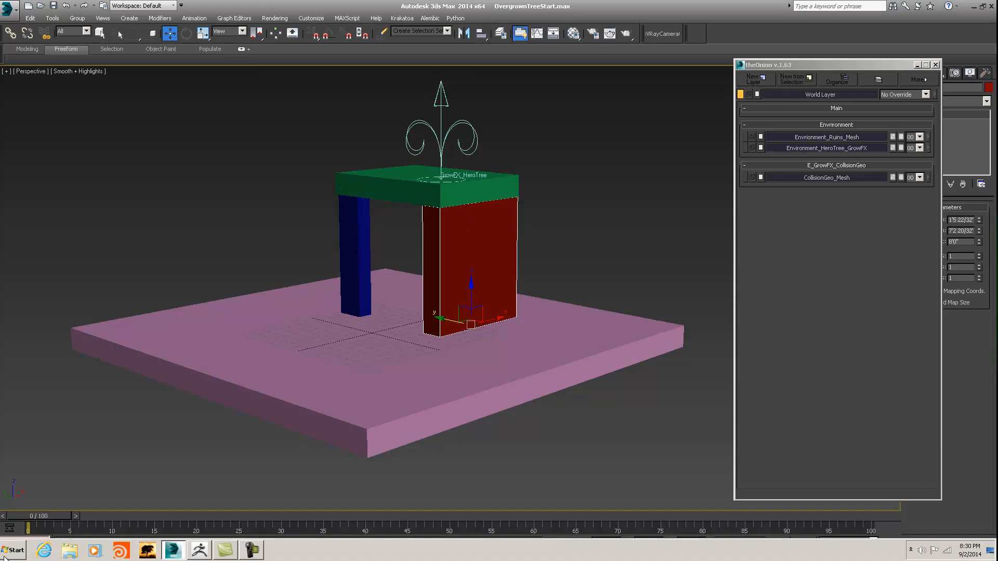
Step: Open the Chrome browser and search Google for "cambodia tree"
left_click(5, 556)
left_click(41, 315)
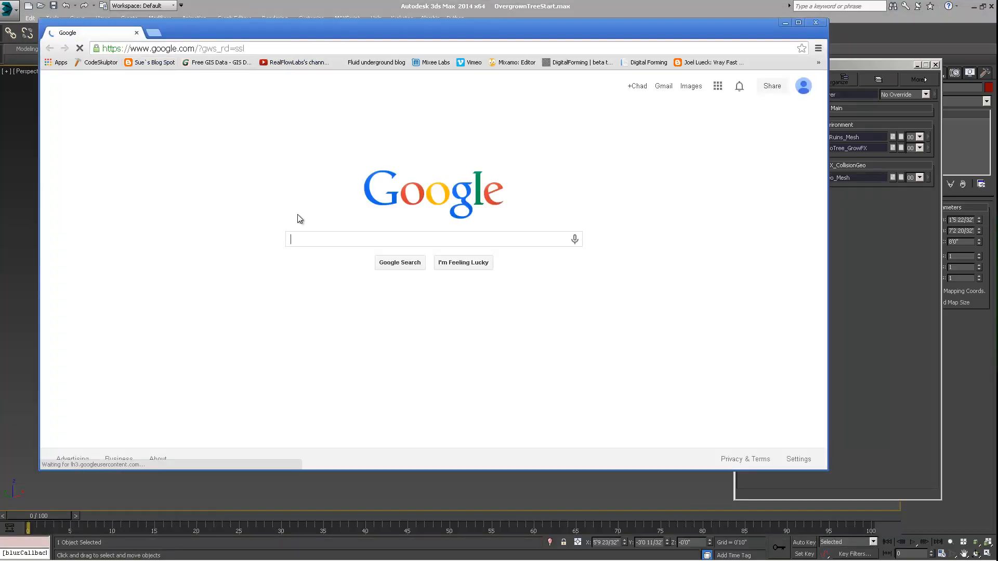
type("cam")
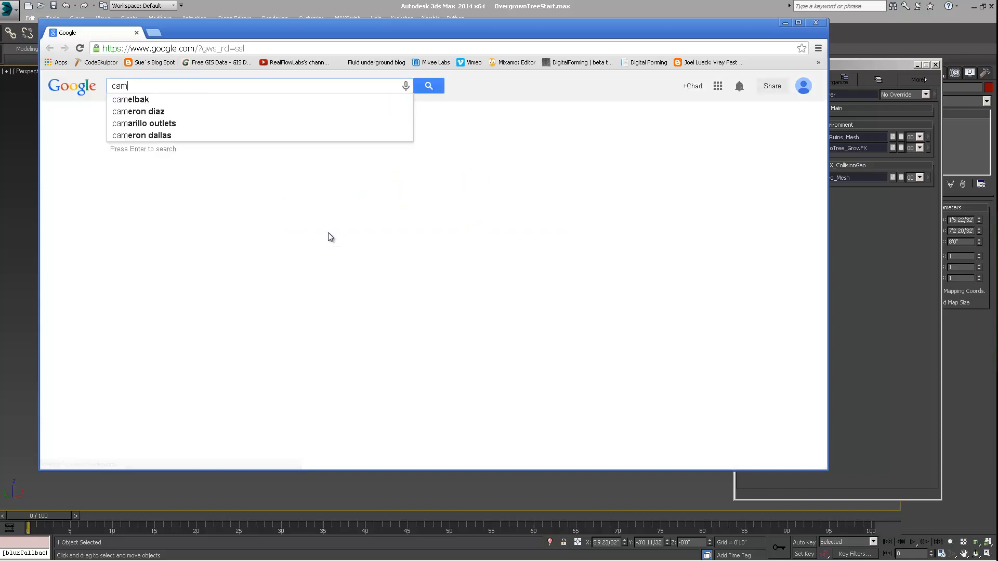
type("bodia tree")
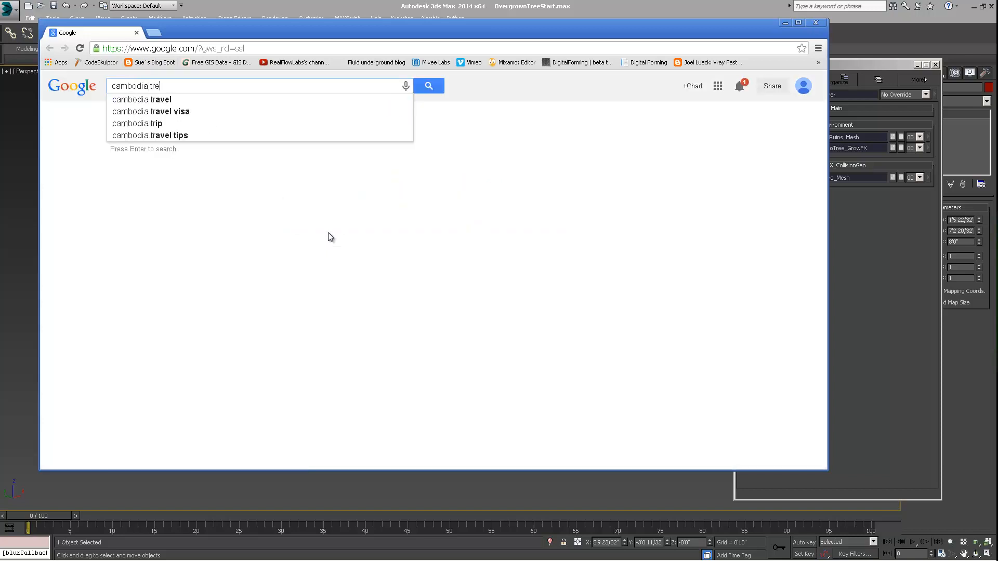
key("Return")
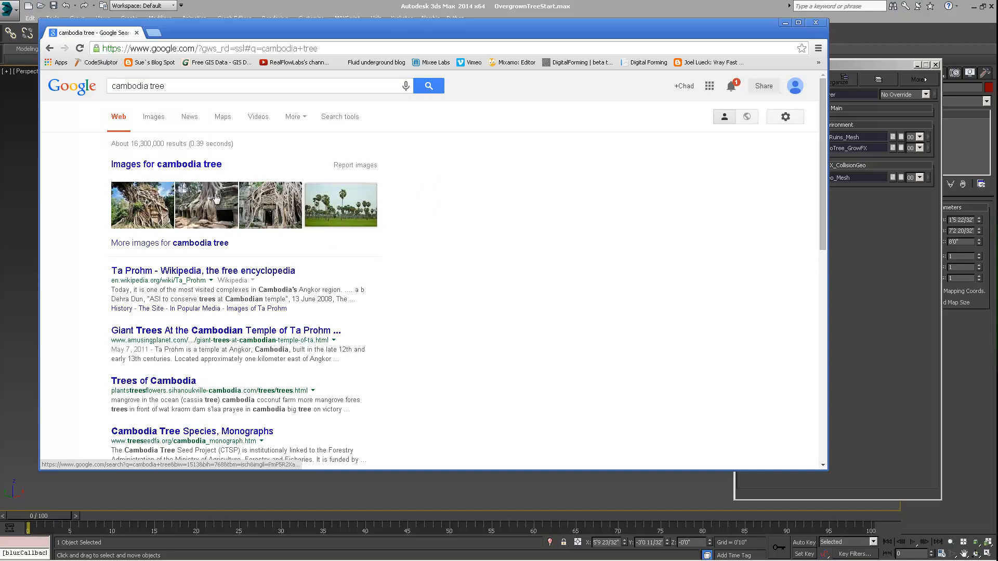
Step: Examine reference photos of tree roots growing over the Ta Prohm temple ruins, and return to 3ds Max
left_click(226, 198)
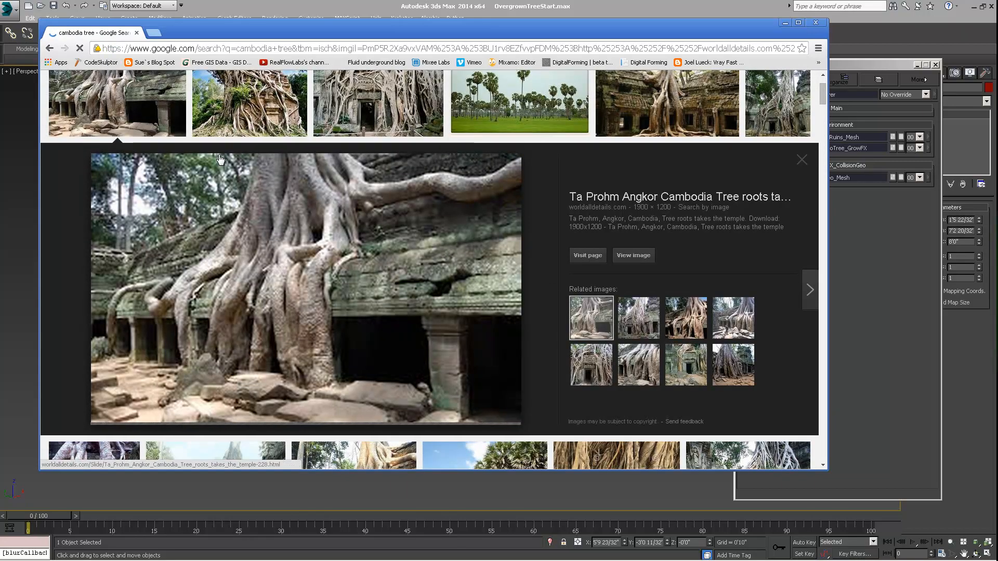
scroll(496, 172, "down", 2)
scroll(624, 135, "up", 2)
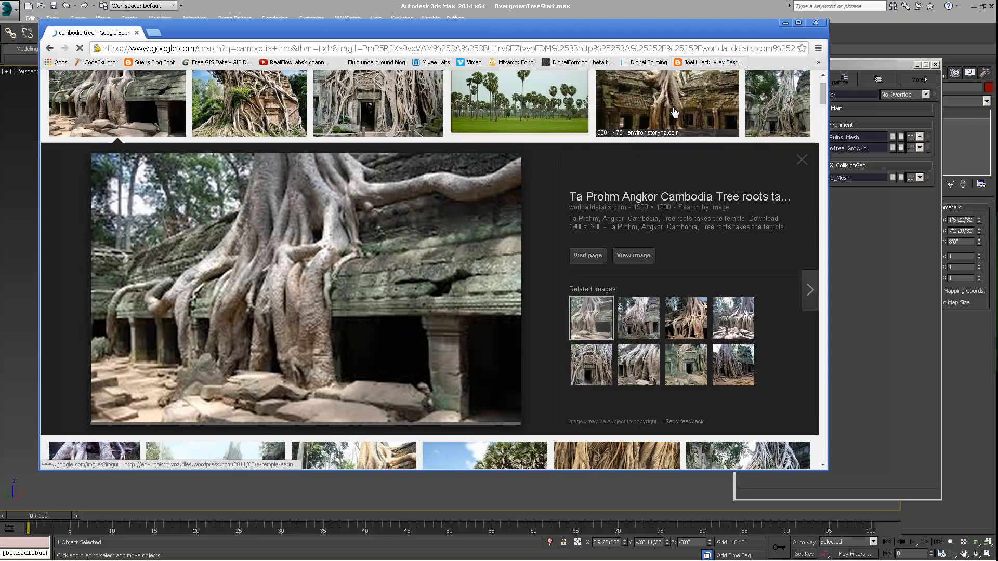
left_click(696, 93)
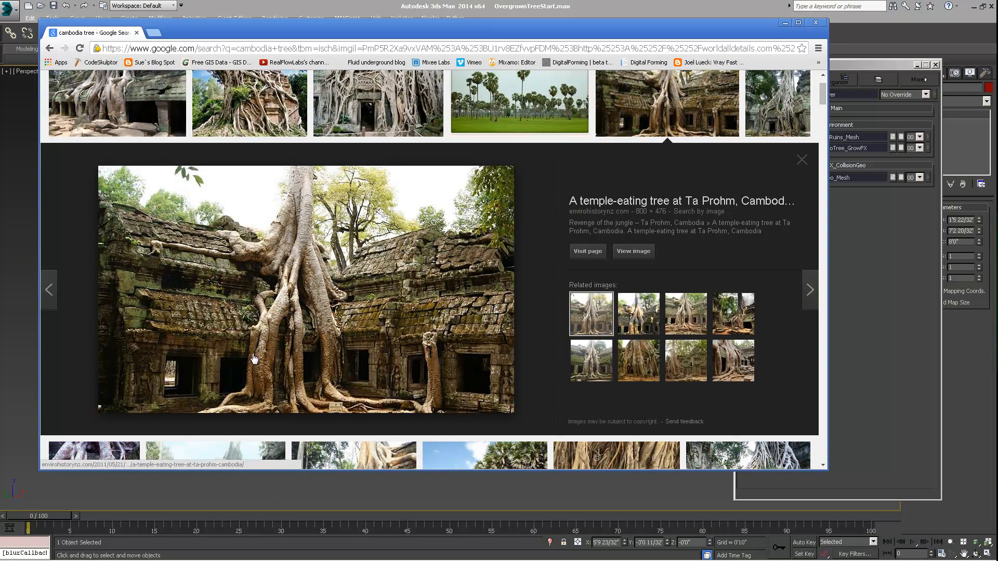
scroll(273, 403, "down", 1)
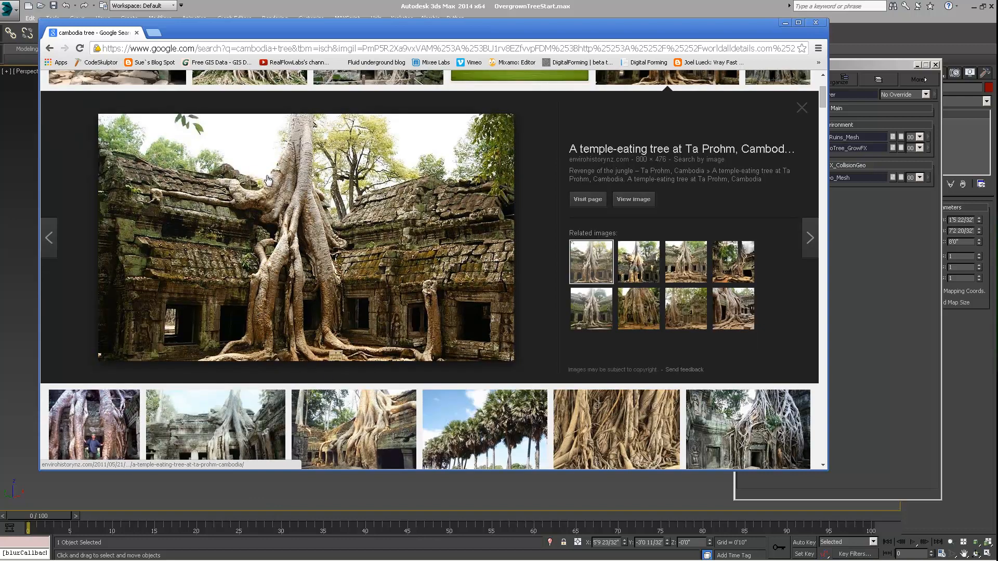
scroll(288, 220, "down", 1)
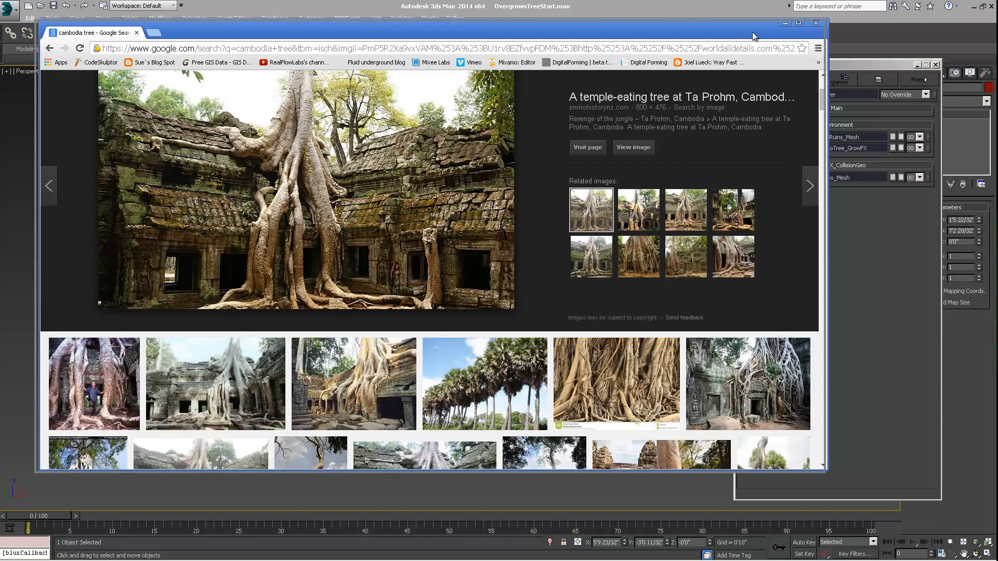
left_click_drag(753, 32, 745, 35)
left_click(753, 383)
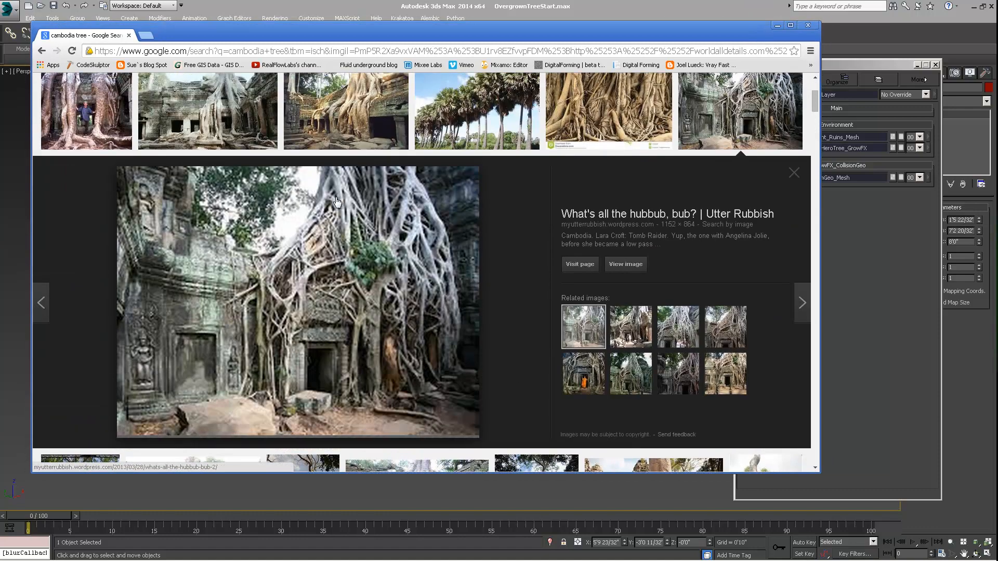
left_click(777, 25)
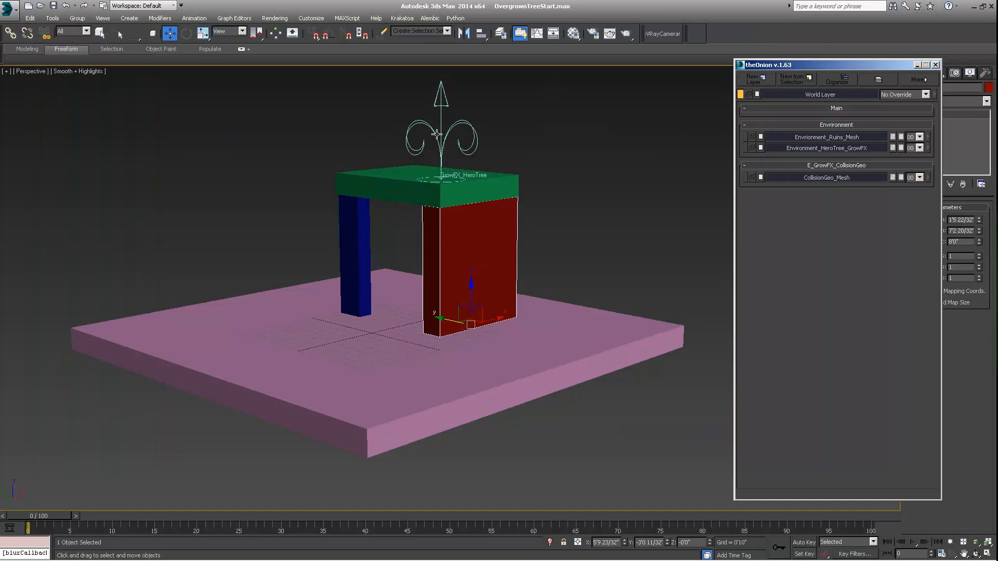
Step: Move theOnion layer window clear of the command panel and select the GrowFX_HeroTree object
mouse_move(215, 559)
left_click_drag(803, 63, 775, 61)
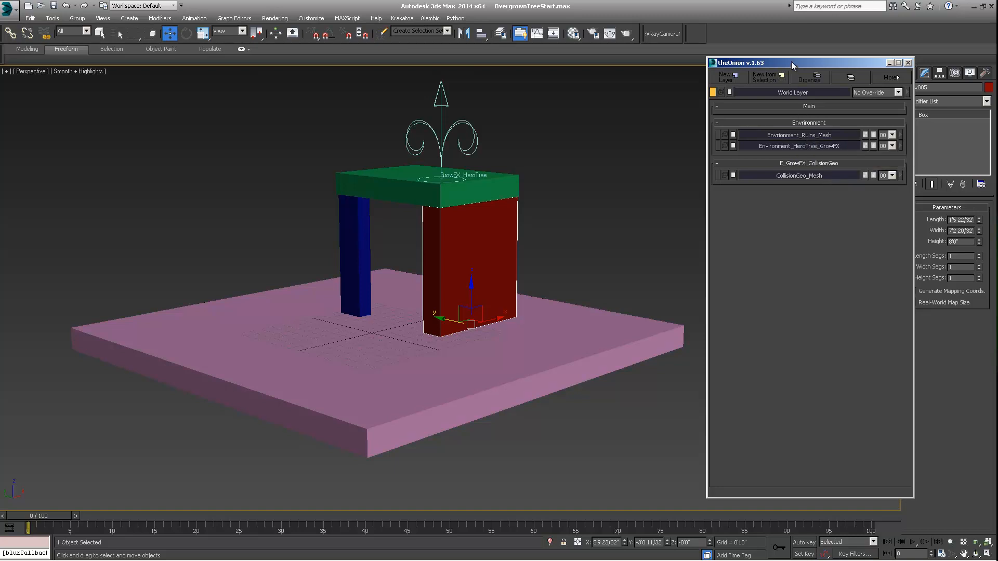
left_click_drag(787, 62, 768, 63)
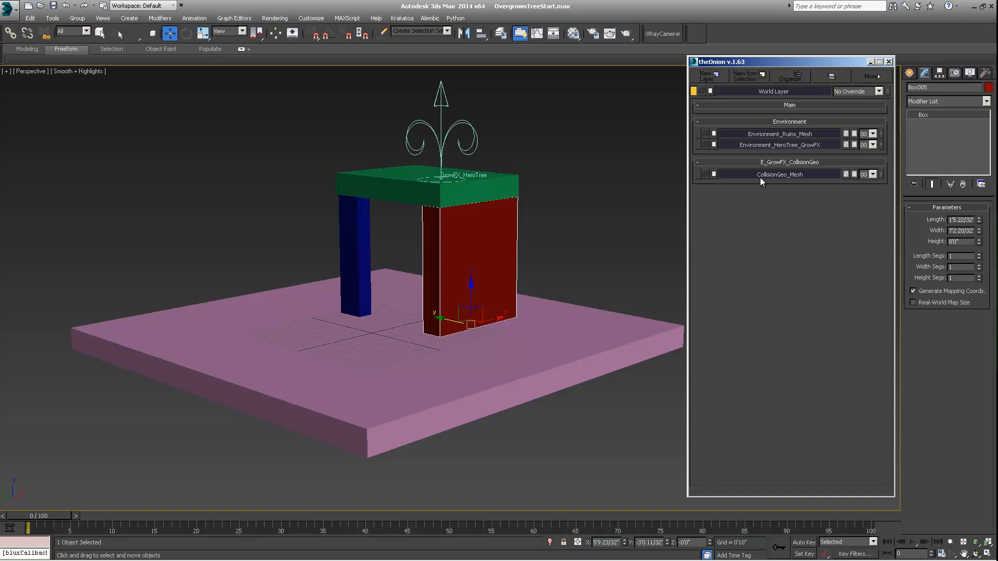
left_click(441, 143)
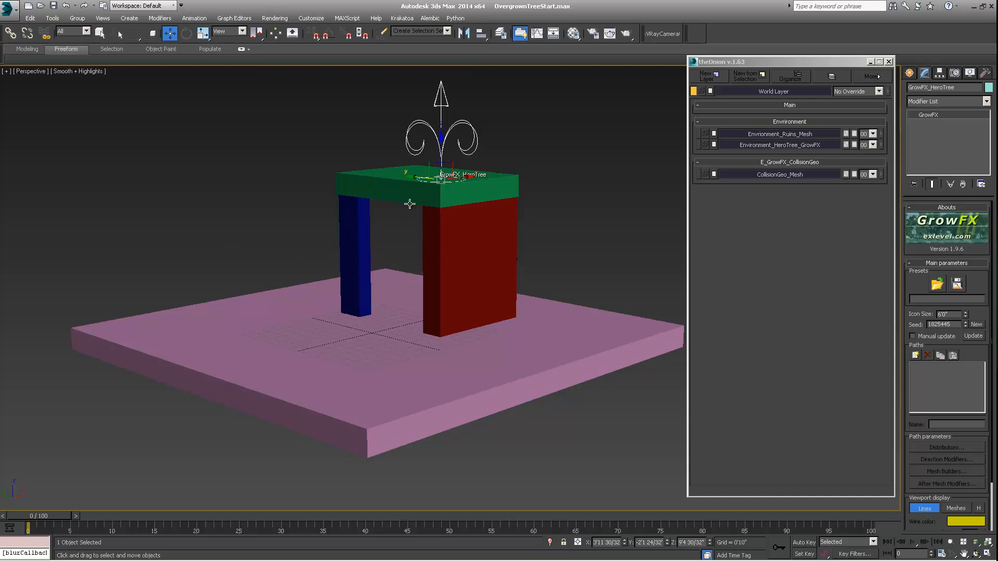
Step: Select all four ruin boxes together: the red wall, green top slab, blue pillar and pink ground slab
left_click(455, 244)
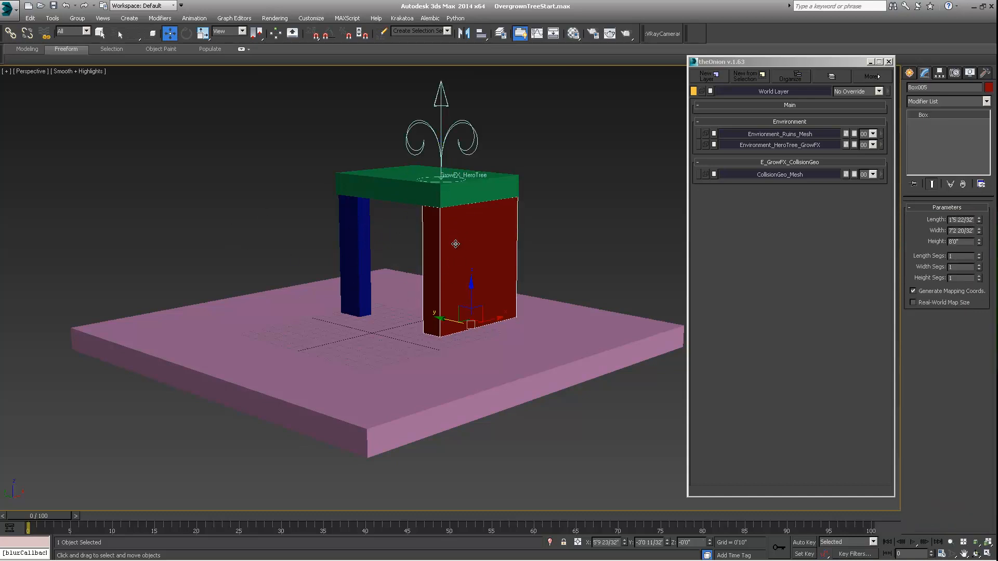
left_click(437, 189, "ctrl")
left_click(359, 226, "ctrl")
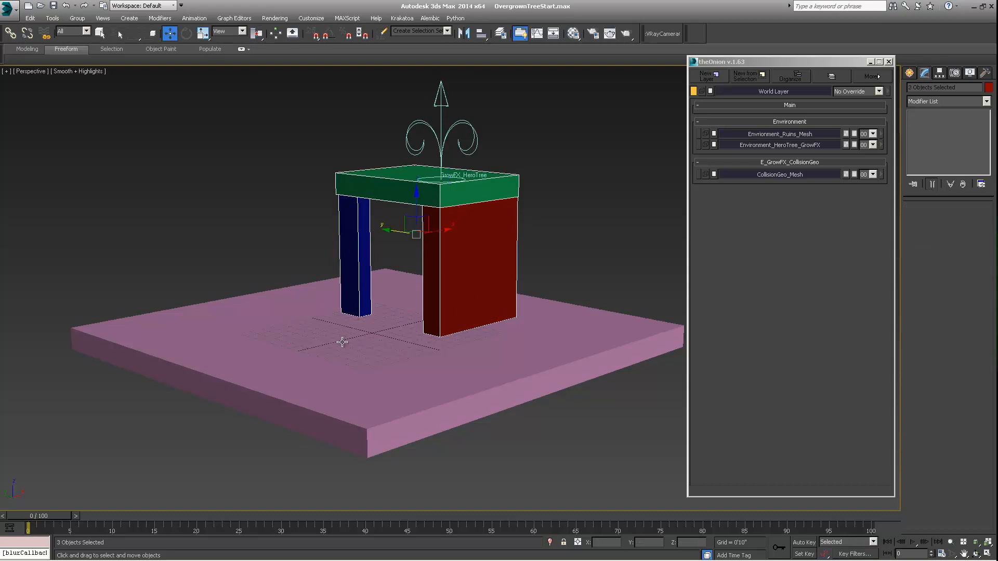
left_click(343, 342, "ctrl")
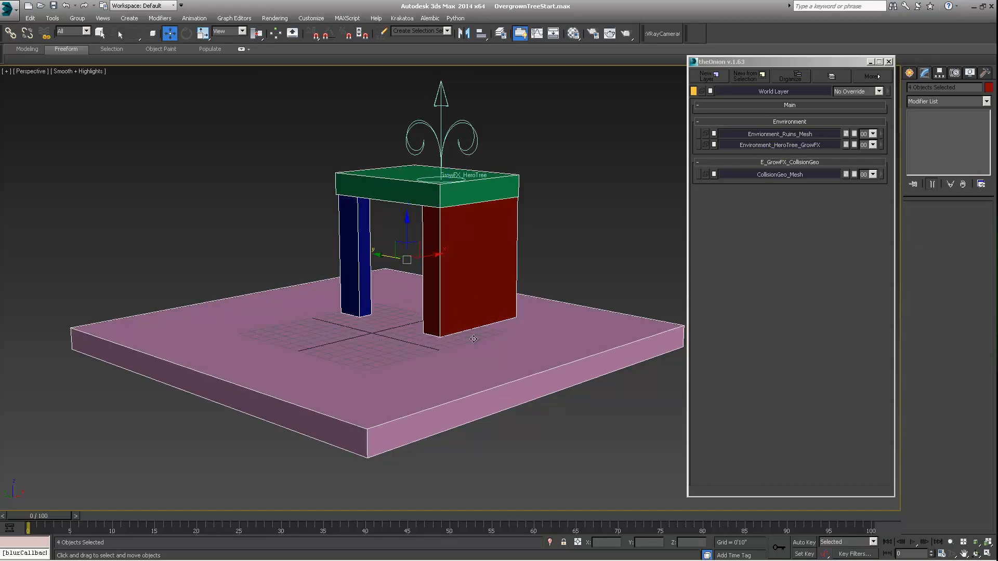
Step: Clone the four selected boxes in place and put the clones on the CollisionGeo_Mesh layer
right_click(454, 246)
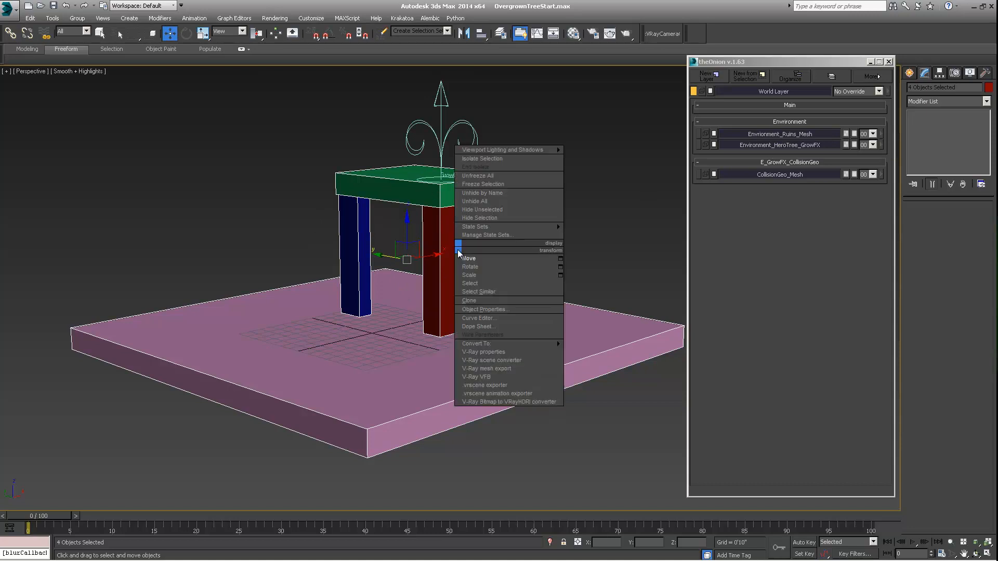
left_click(472, 294)
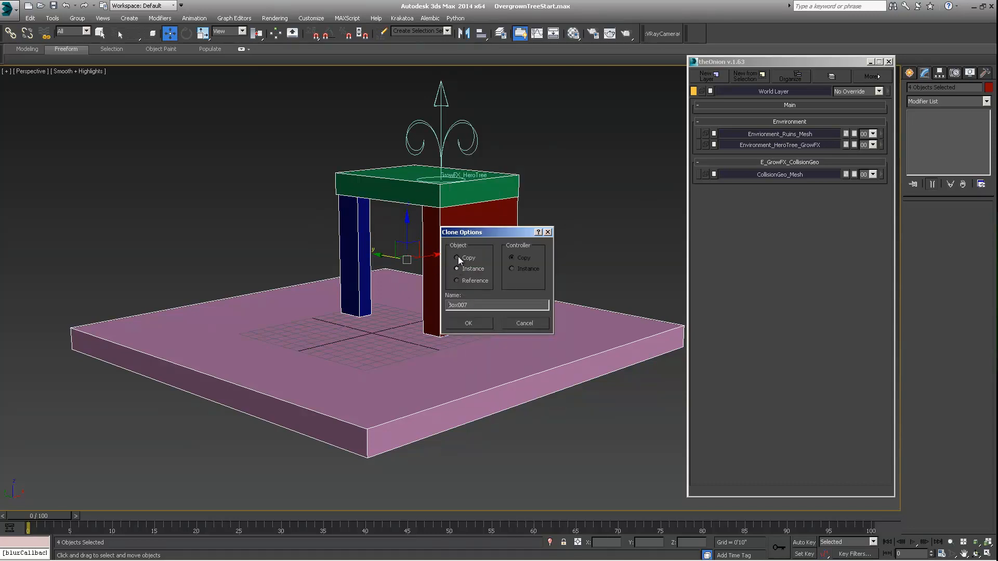
left_click(465, 323)
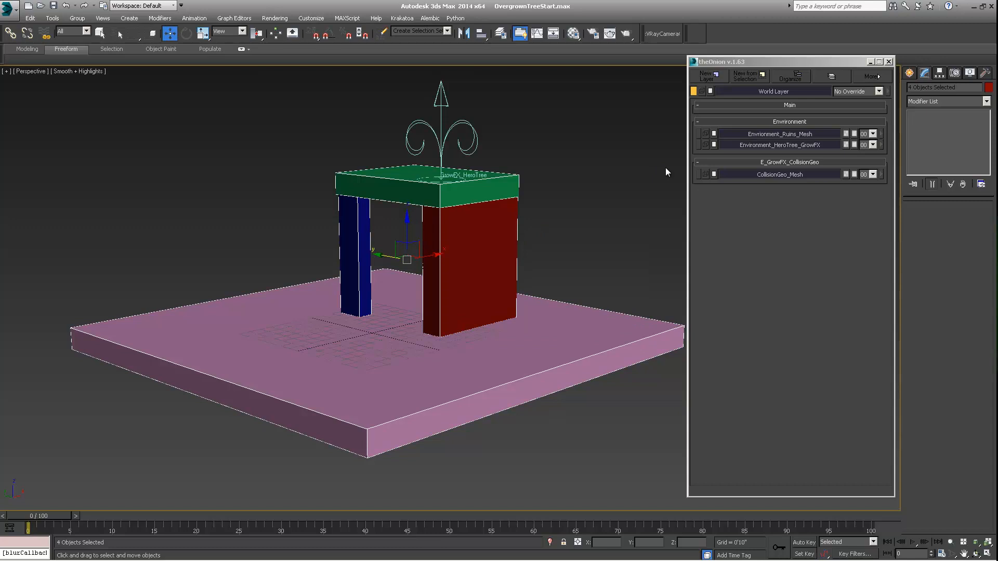
left_click(882, 178)
left_click(900, 180)
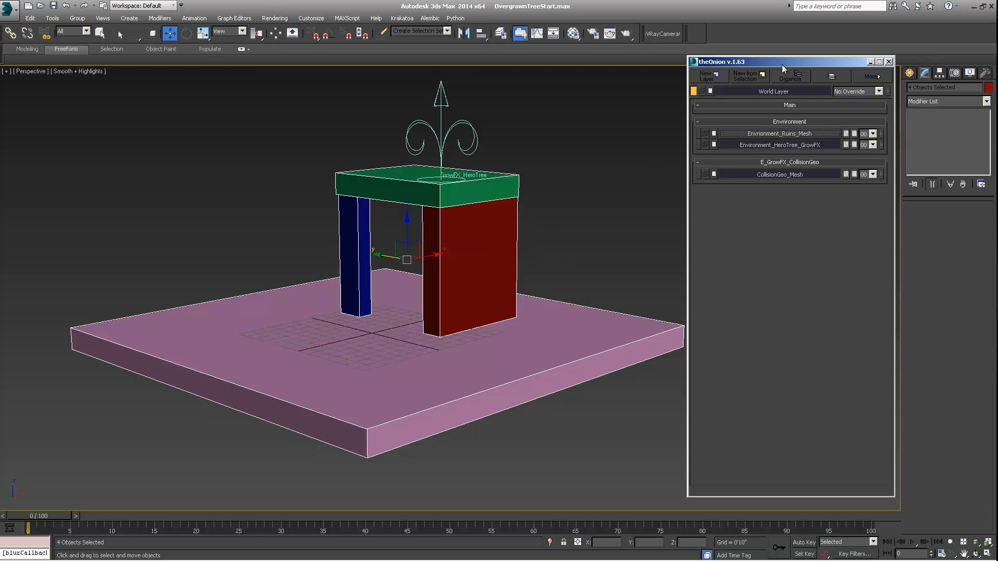
Step: Collapse the four cloned boxes into a single mesh object with the Collapse utility
left_click_drag(782, 65, 760, 63)
left_click(985, 76)
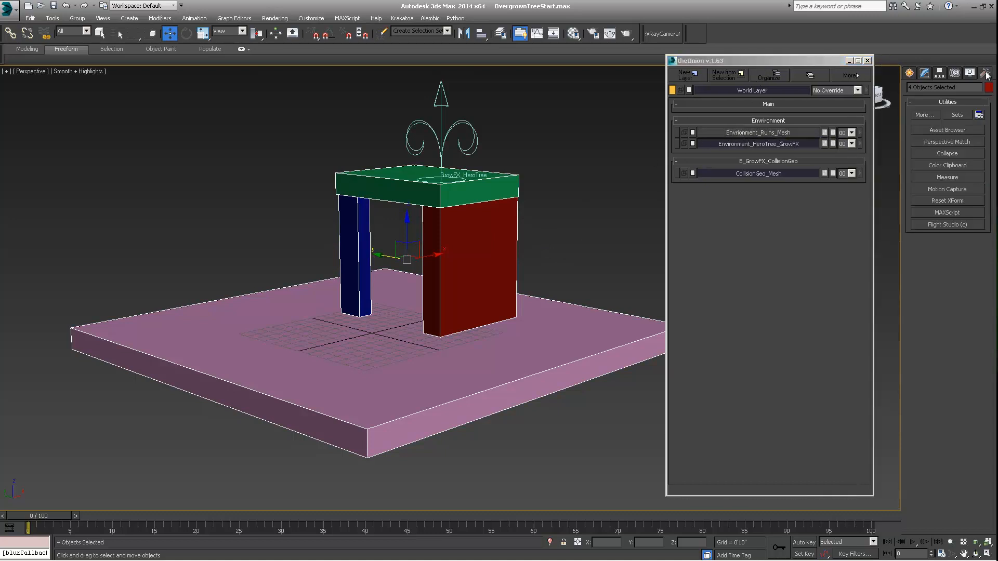
left_click(948, 152)
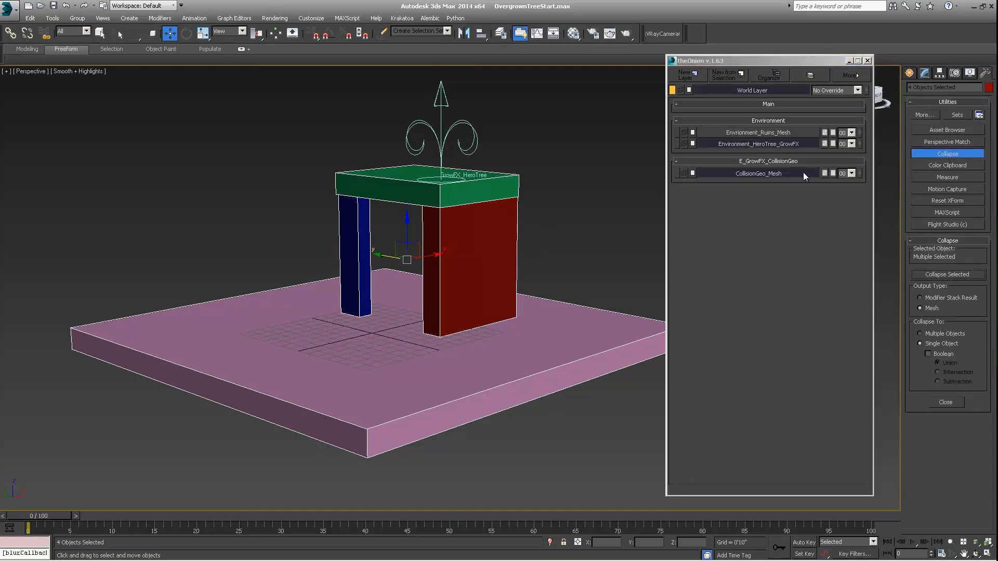
left_click(958, 272)
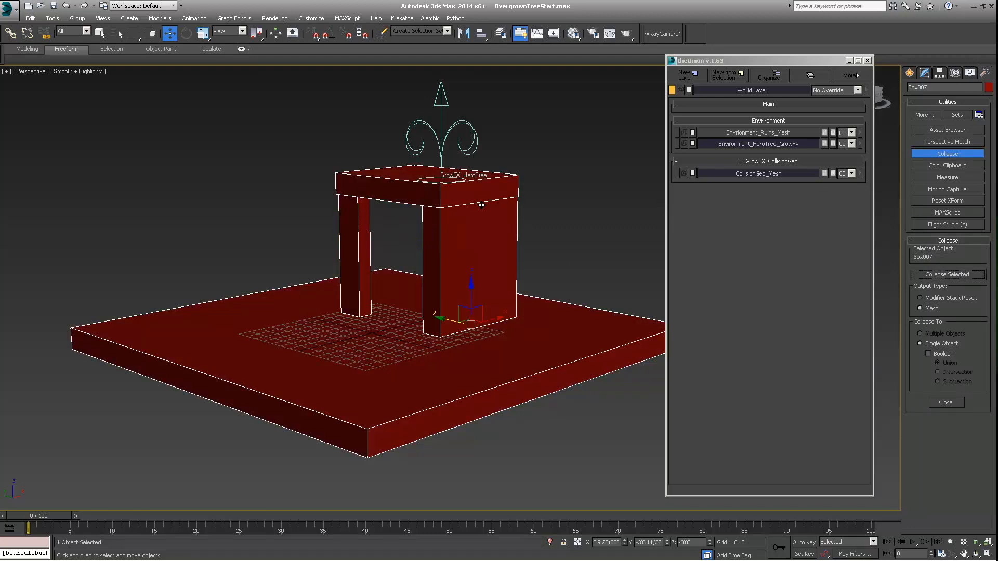
Step: Inspect the merged collision mesh up close and from several sides, especially where the supports meet the top slab
middle_click_drag(462, 205, 475, 234, "alt")
scroll(429, 236, "up", 4)
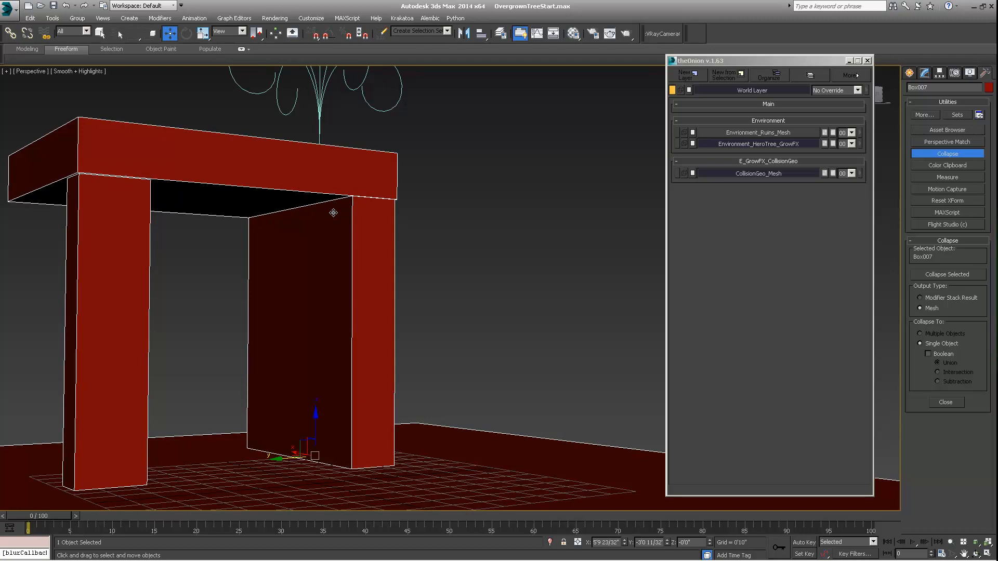
scroll(360, 252, "down", 4)
middle_click_drag(362, 249, 372, 230)
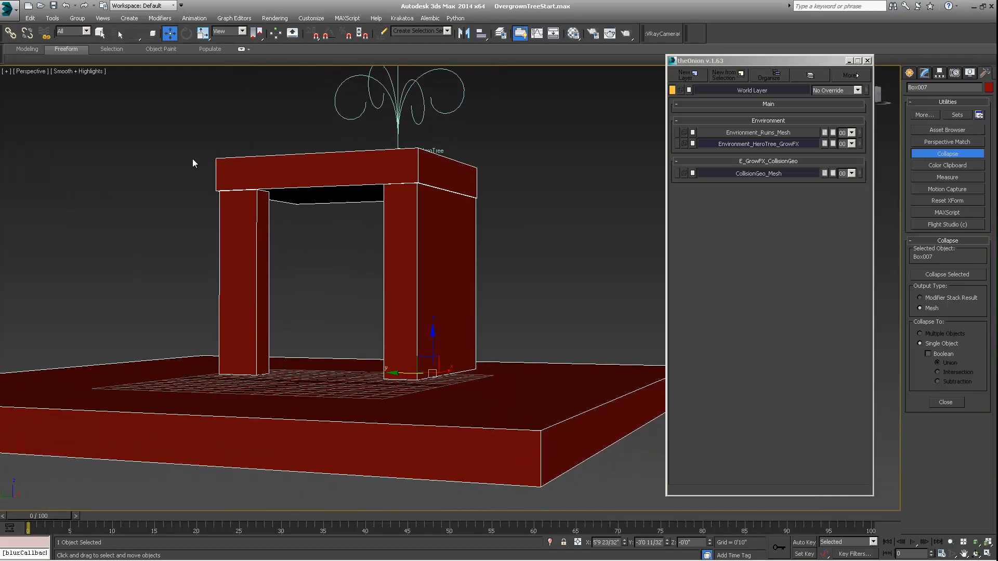
middle_click_drag(238, 178, 393, 209, "alt")
scroll(395, 205, "up", 3)
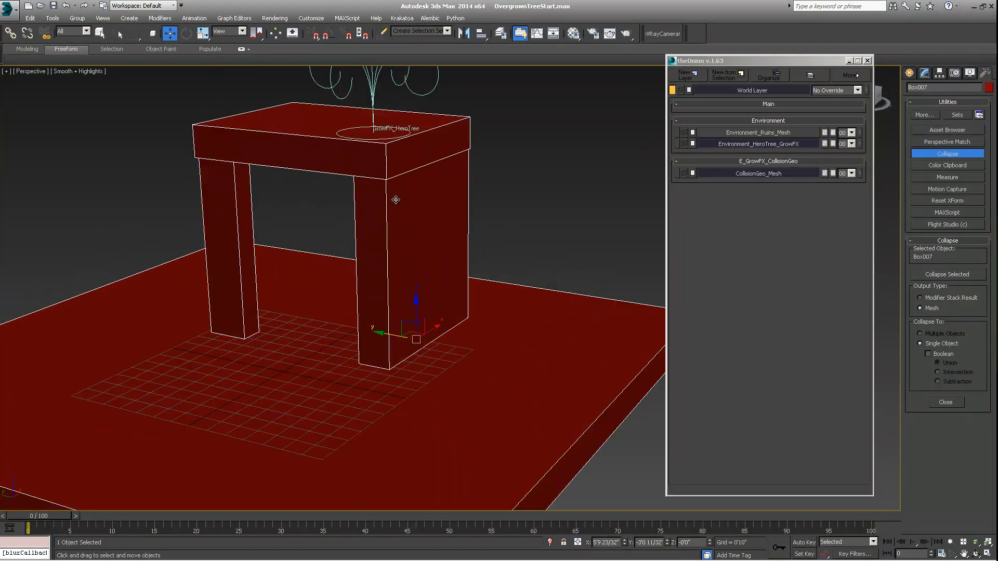
scroll(406, 212, "down", 3)
Step: Start exporting only the selected collision mesh, with Projects\CGSociety_Environment\WEEKS\Week3 Stone Shader and Veg on drive E: as the destination folder
left_click(15, 15)
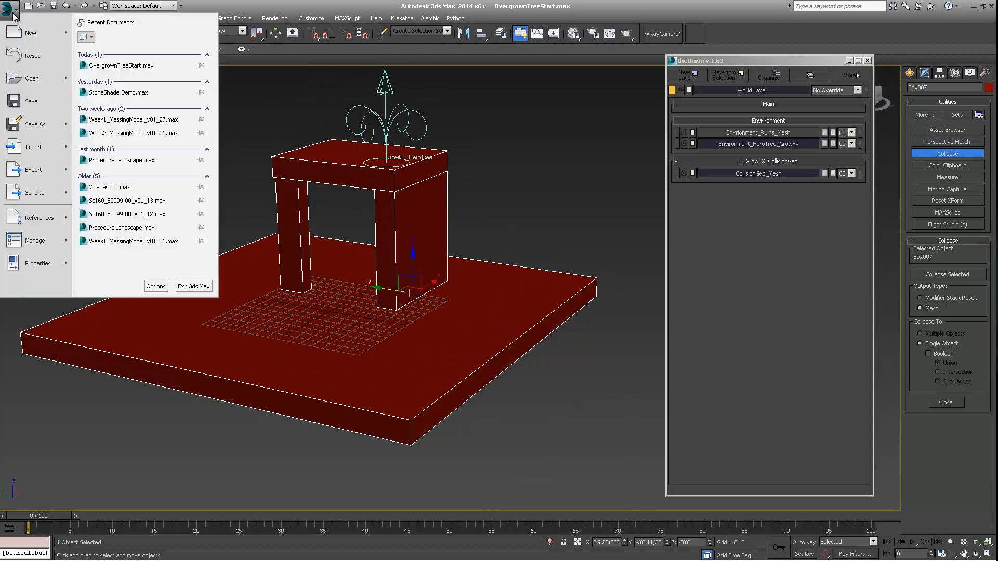
mouse_move(42, 173)
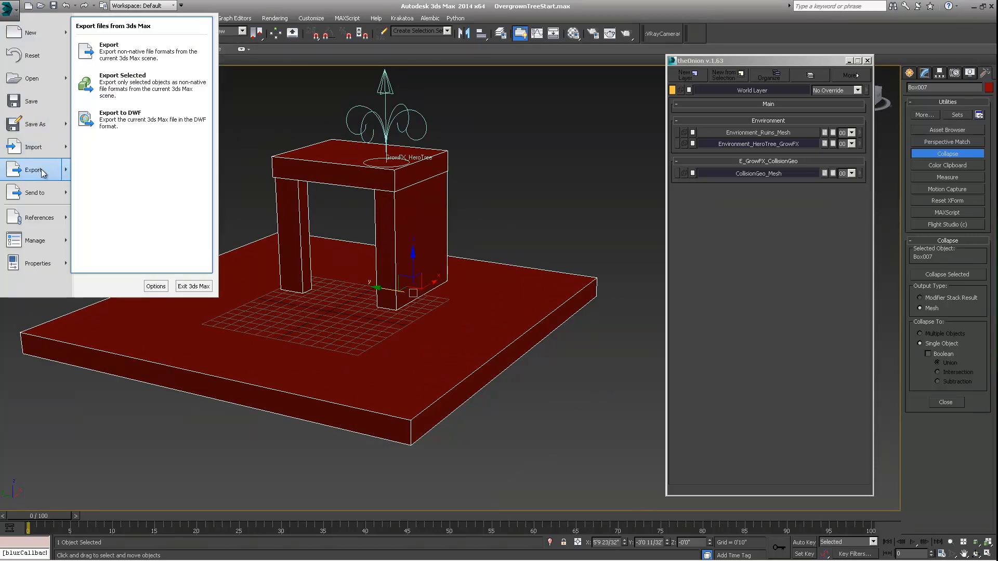
left_click(114, 87)
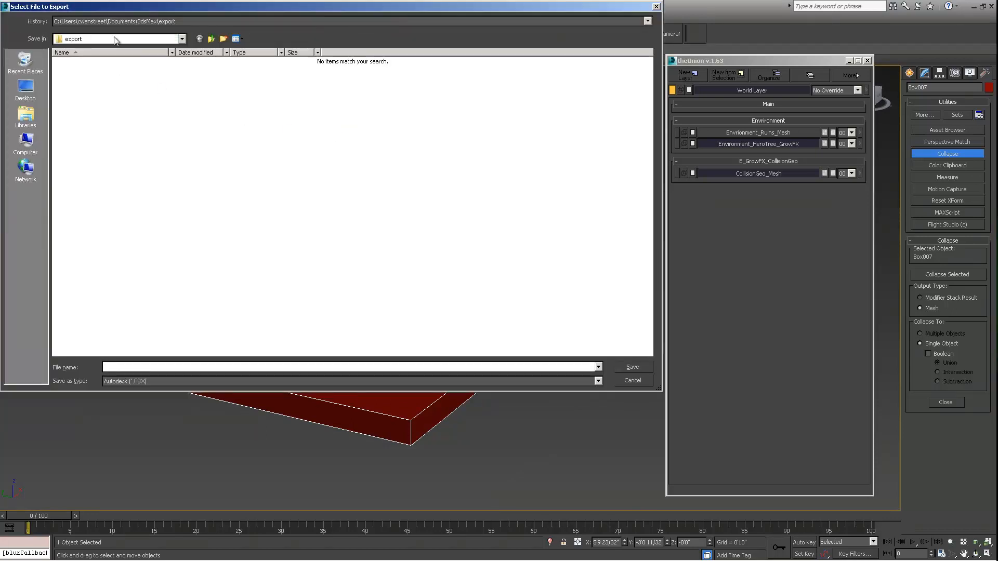
left_click(115, 41)
left_click(78, 152)
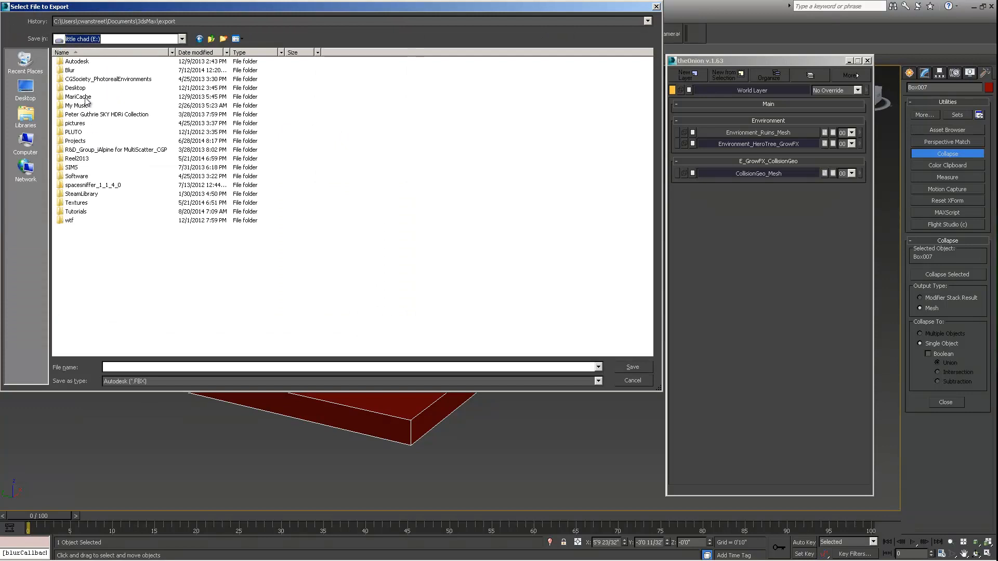
double_click(78, 141)
double_click(86, 70)
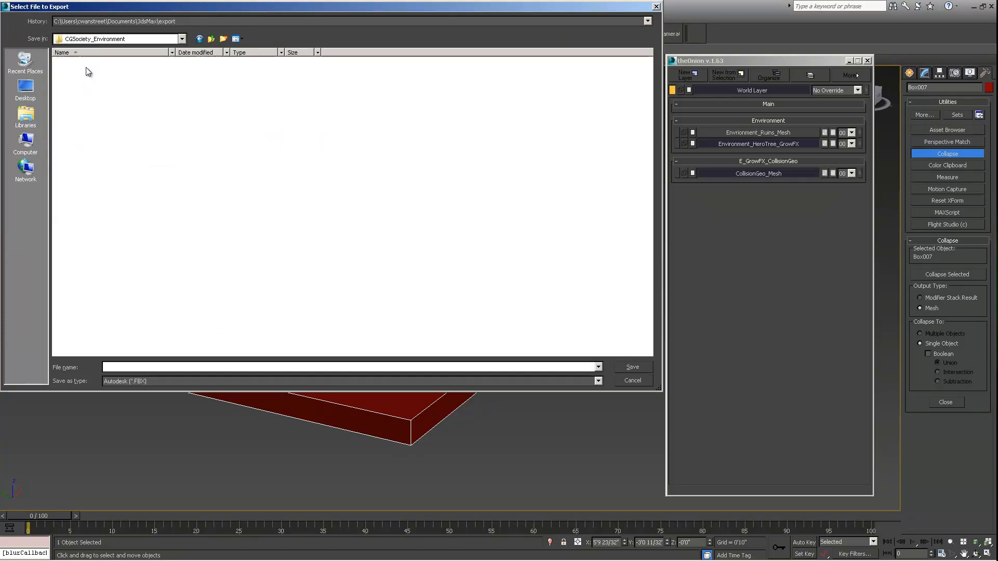
double_click(73, 114)
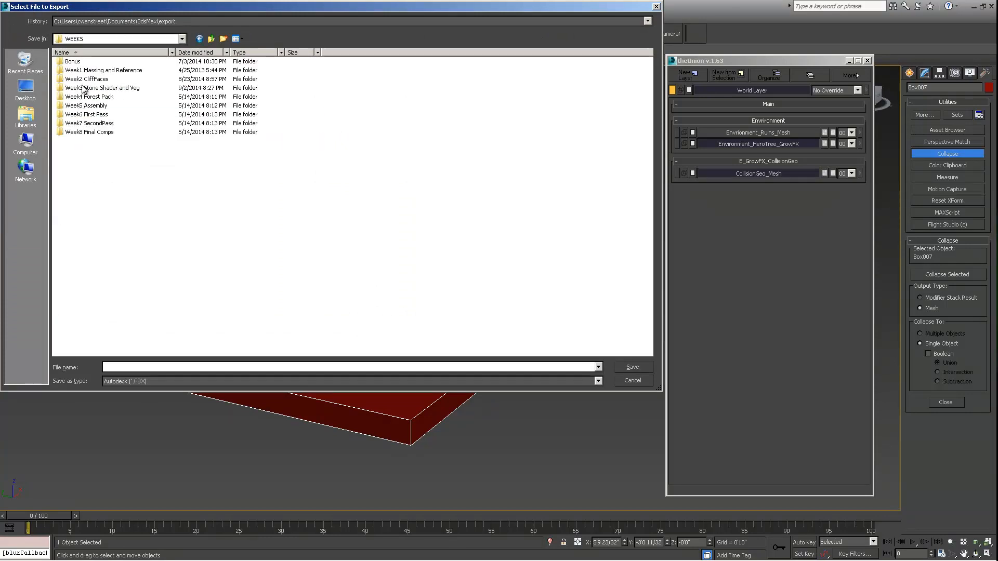
double_click(84, 88)
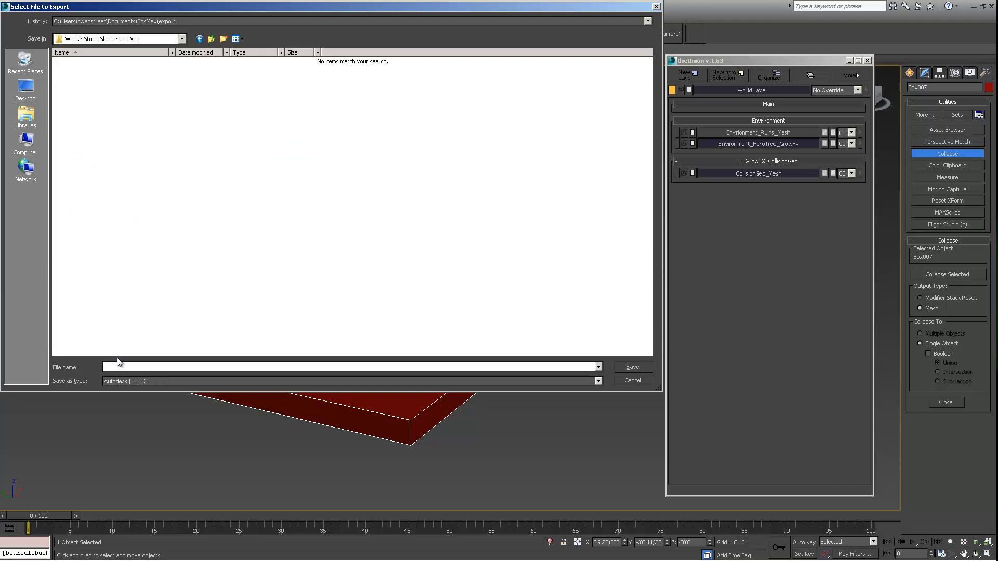
Step: Export the mesh as RuinsCollioinGeo in the gw::OBJ-Exporter format, using the ZBrush preset
left_click(123, 385)
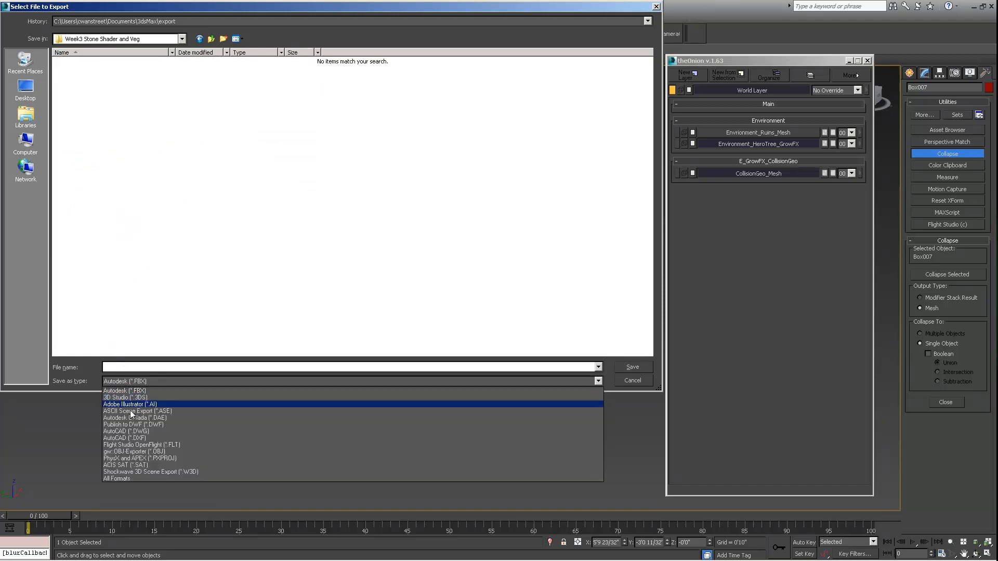
left_click(138, 458)
left_click(148, 381)
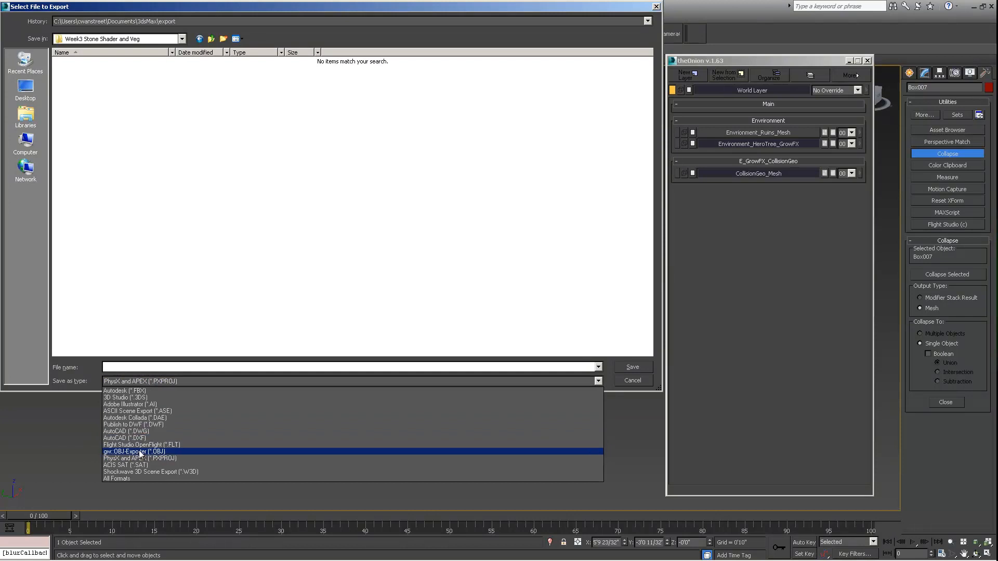
left_click(145, 451)
left_click(133, 368)
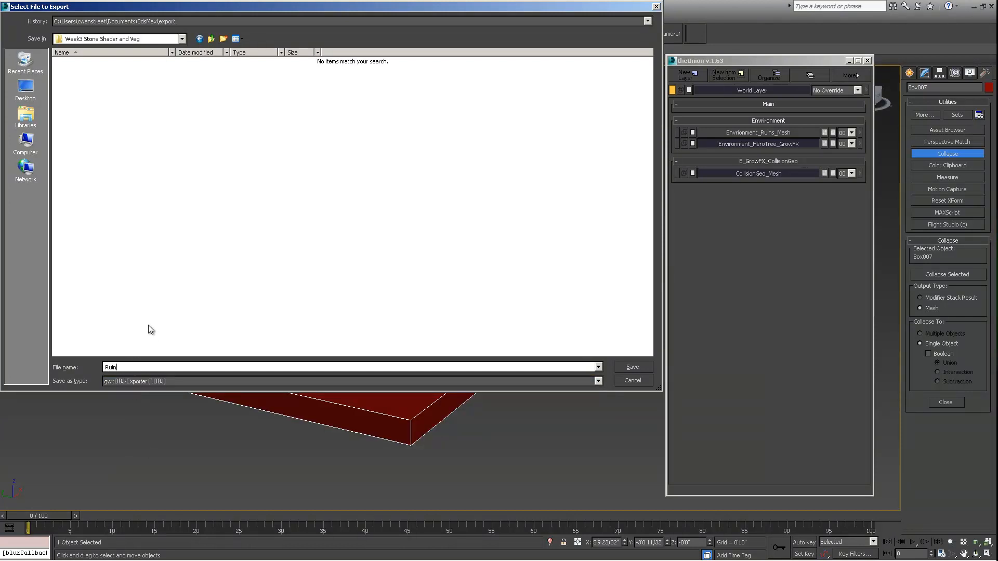
type("RuinsCollioion")
key("BackSpace")
key("BackSpace")
type("Geo")
key("Return")
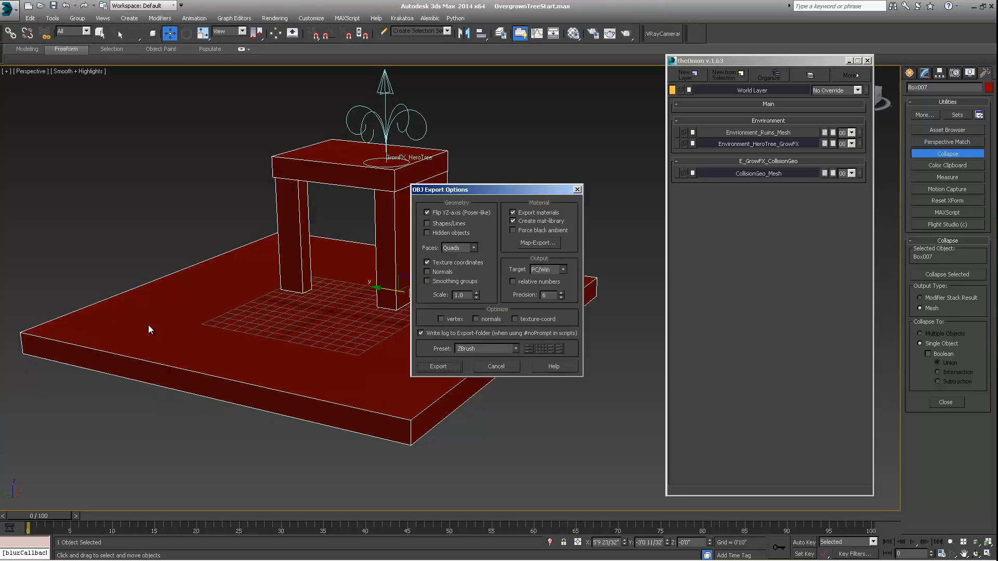
left_click(439, 367)
left_click(612, 367)
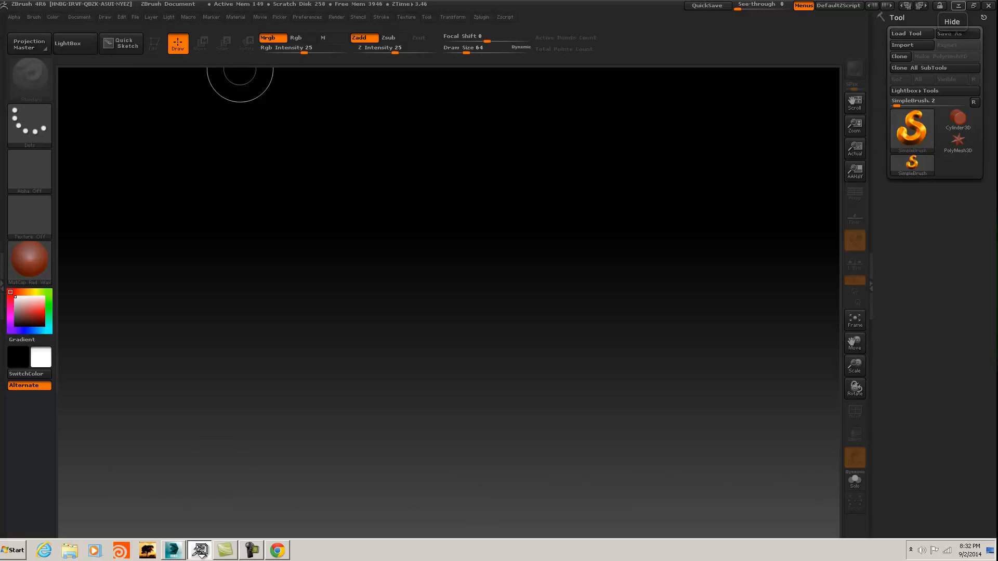
Step: Switch to ZBrush and import RuinsCollioinGeo.obj from the Week3 Stone Shader and Veg folder
left_click(202, 553)
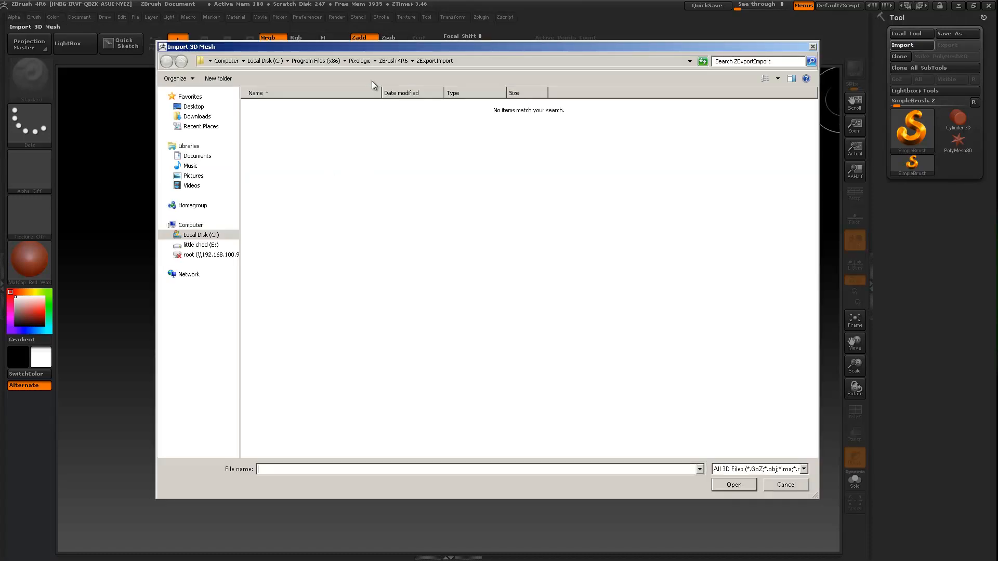
left_click(200, 245)
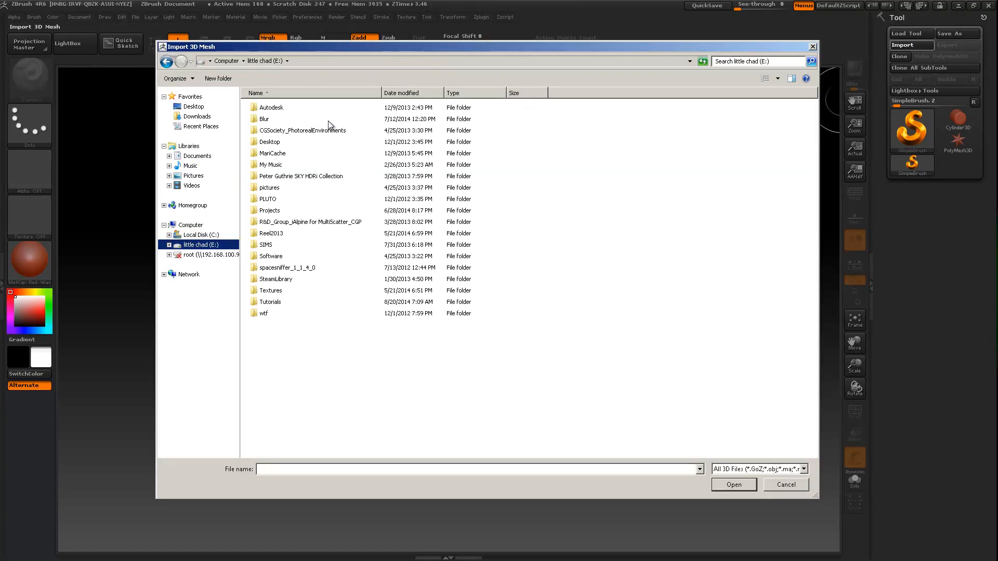
double_click(274, 211)
double_click(283, 110)
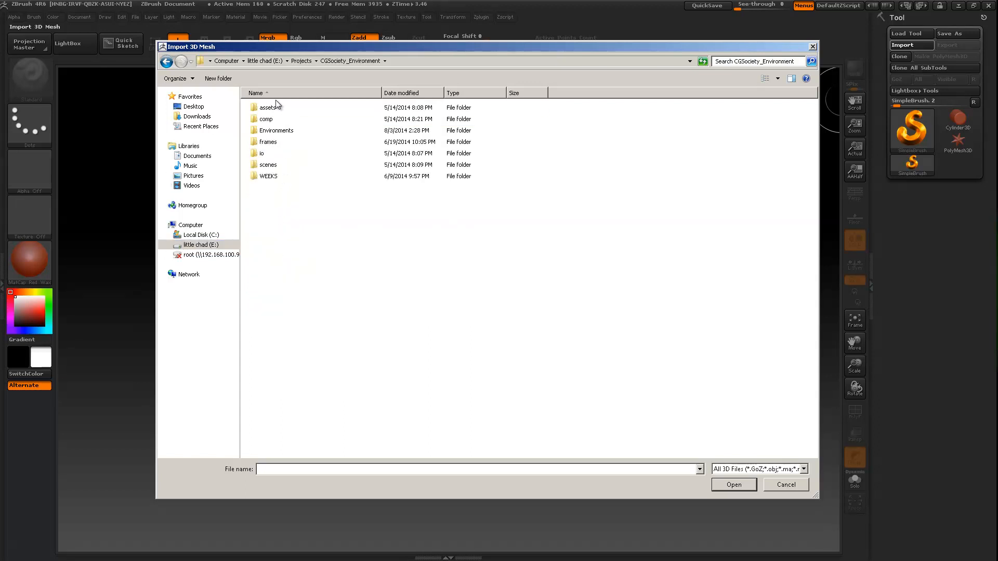
double_click(268, 177)
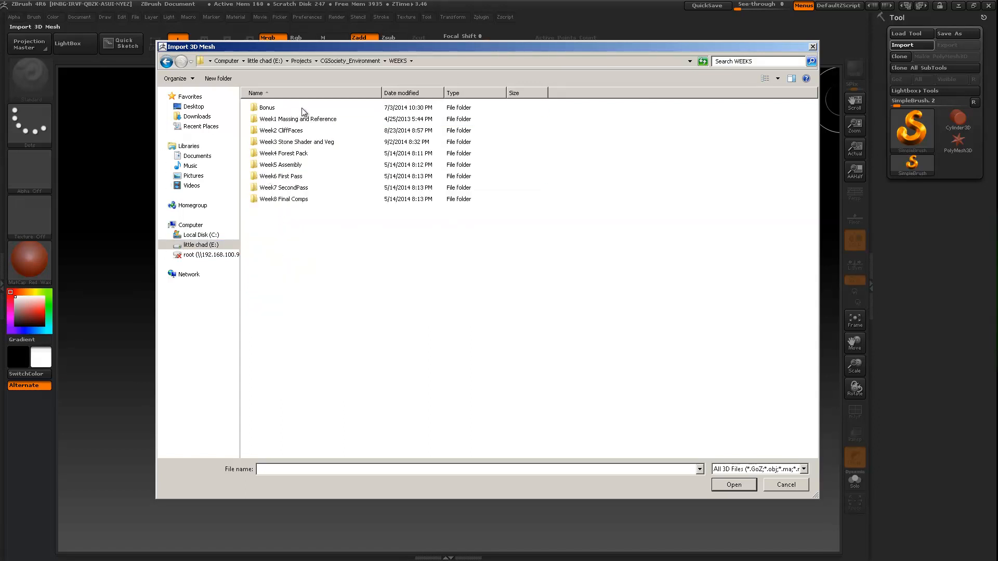
left_click_drag(315, 50, 292, 50)
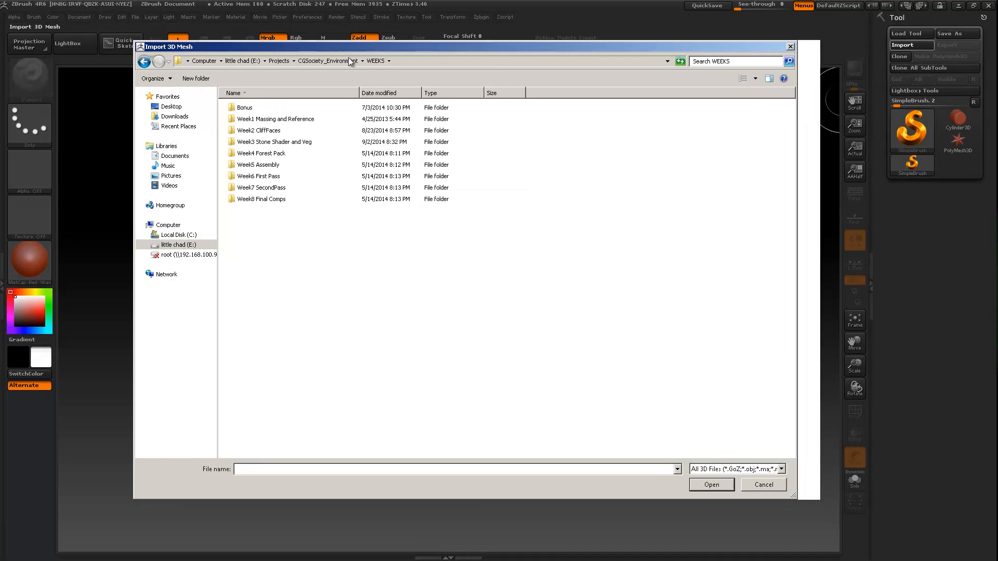
double_click(273, 141)
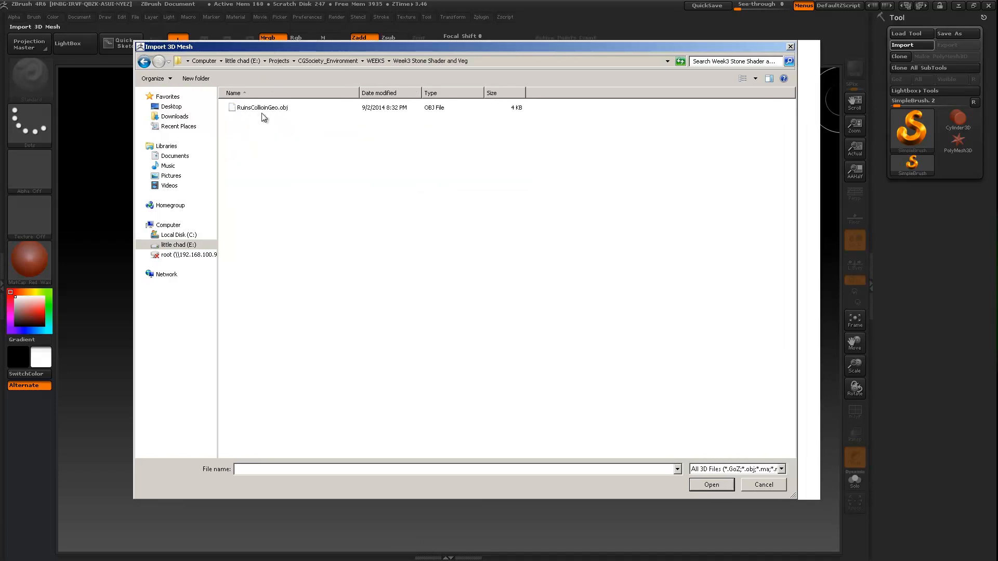
left_click(263, 108)
left_click(711, 485)
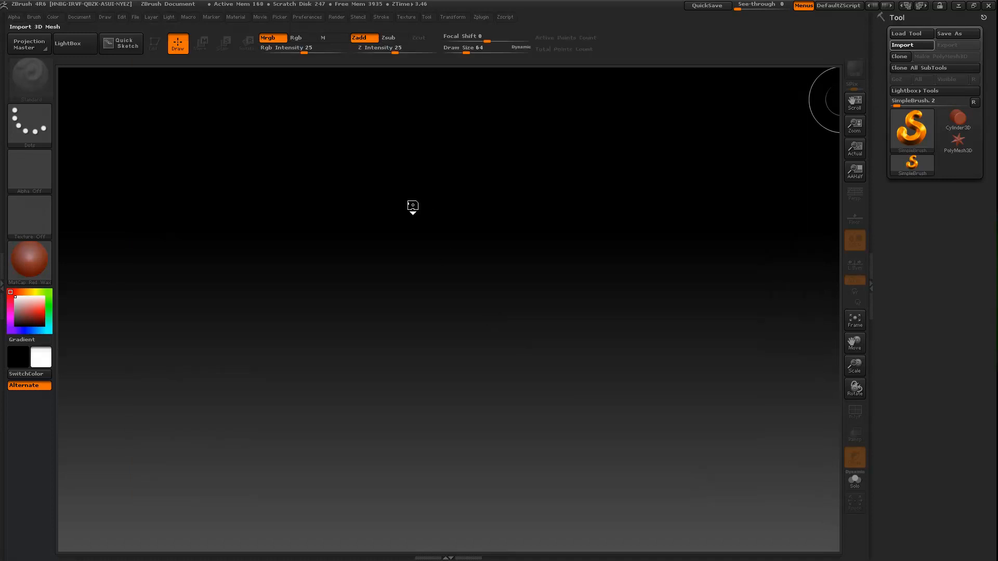
Step: Draw the imported ruin mesh on the canvas, enter Edit mode and orient it upright
left_click_drag(438, 350, 693, 258)
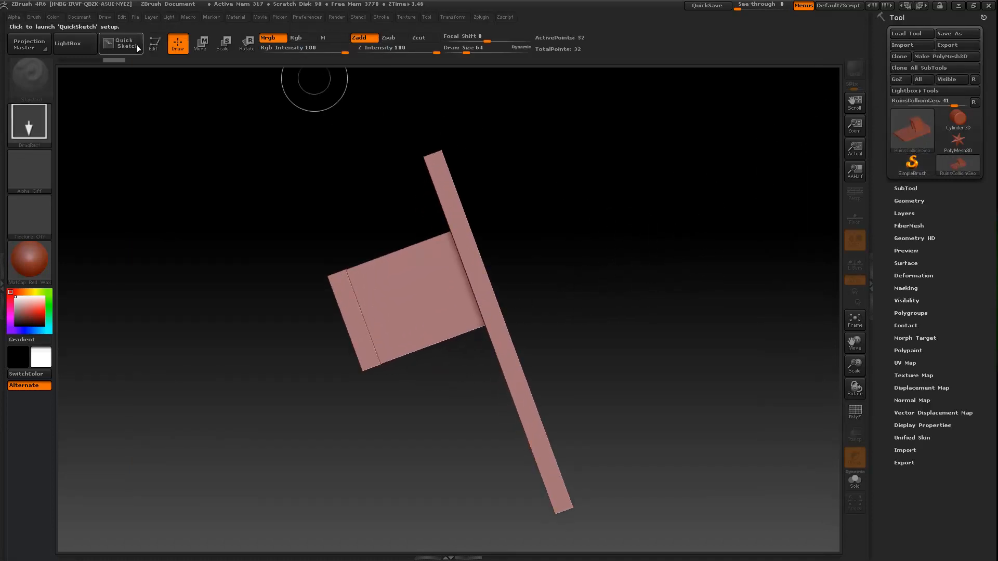
key("t")
left_click_drag(581, 316, 621, 326)
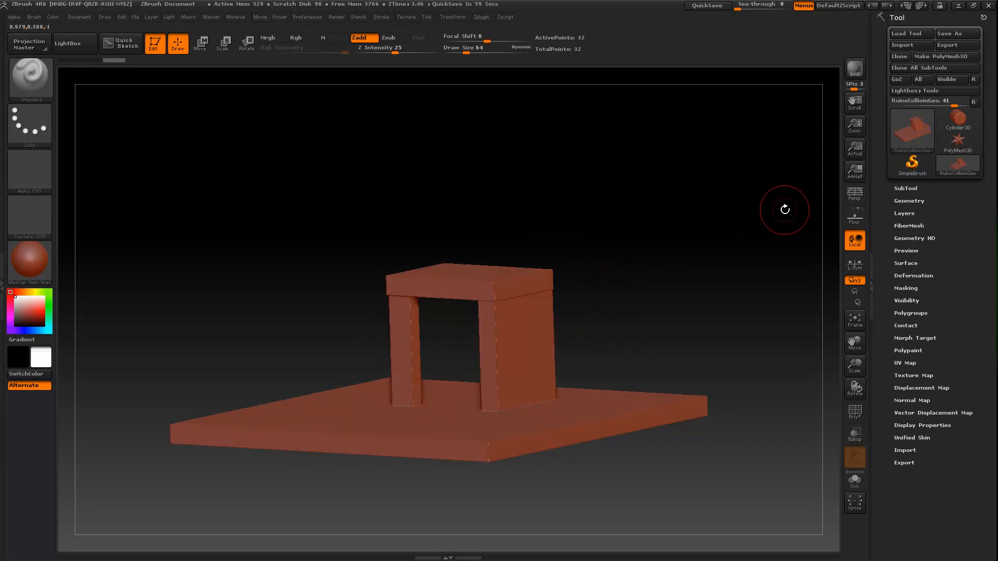
left_click_drag(660, 250, 506, 367)
left_click_drag(646, 272, 879, 223, "shift")
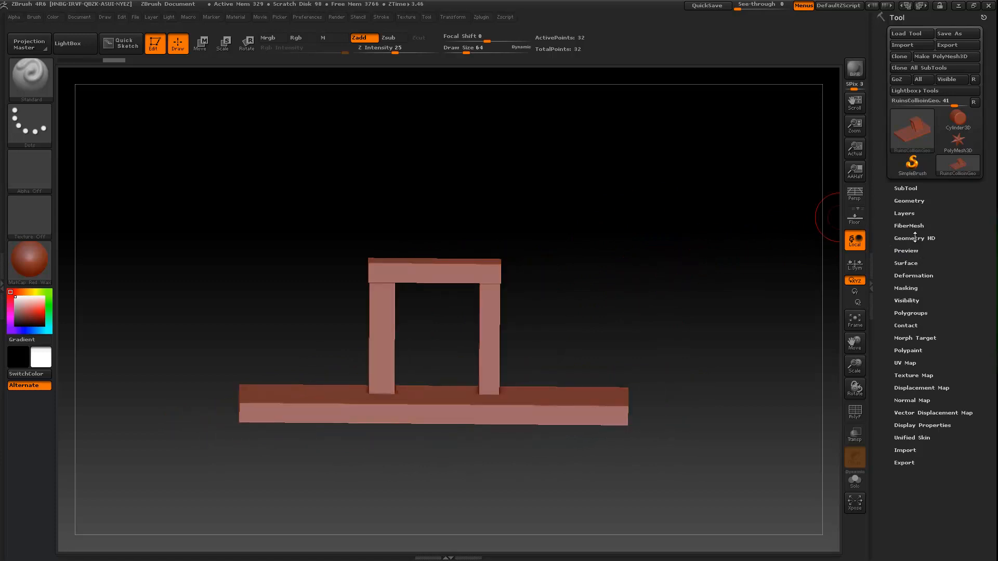
Step: Convert the ruin mesh to a DynaMesh at resolution 128 so the boxes fuse together
left_click(908, 202)
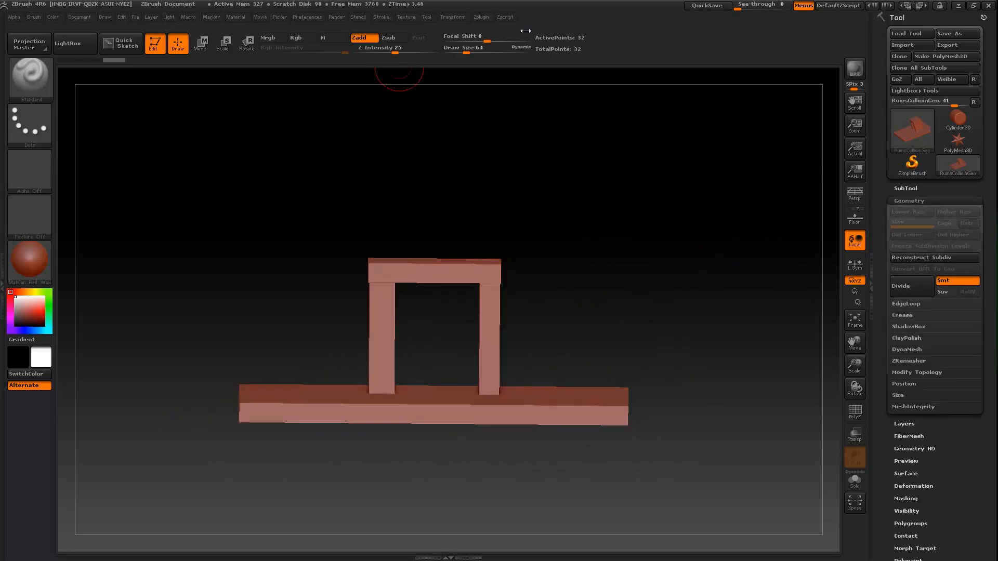
left_click_drag(672, 242, 660, 245)
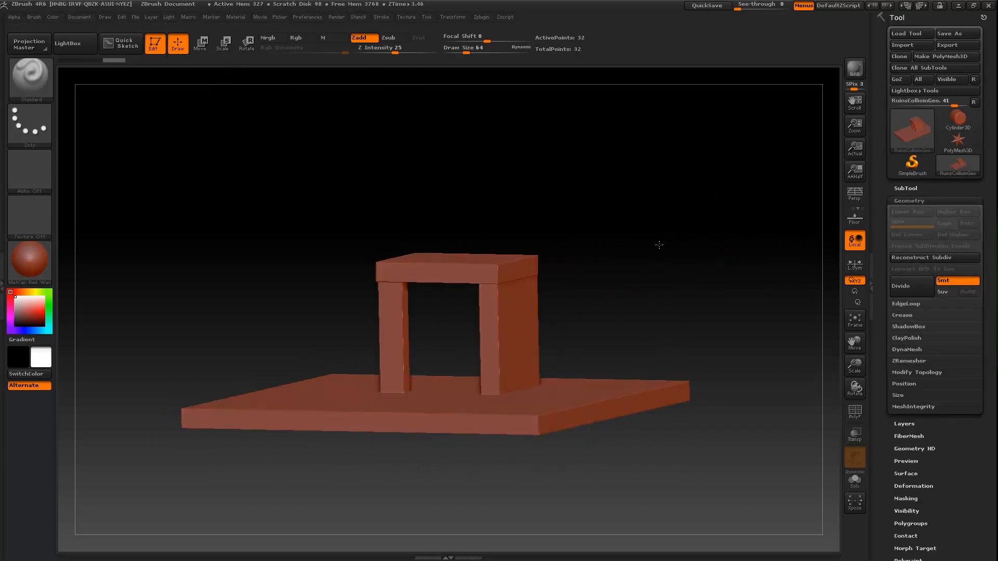
left_click(912, 350)
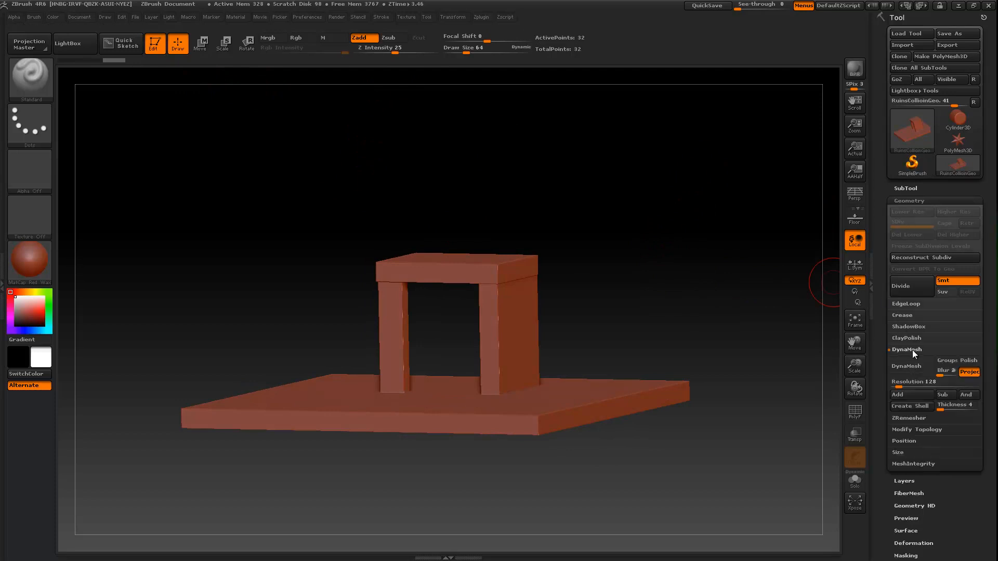
left_click(913, 368)
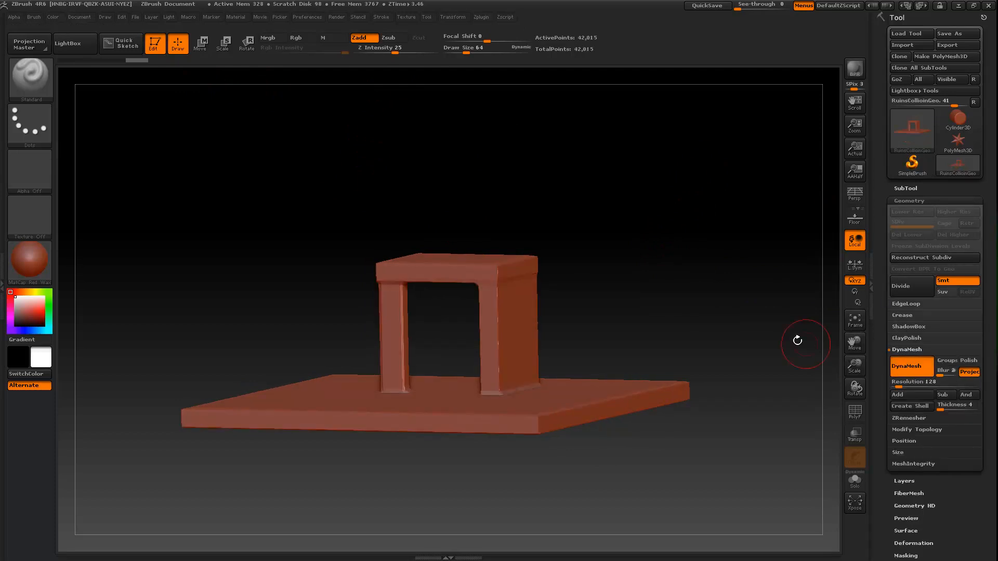
Step: Check the fused joints of the ruin and pre-process the current mesh in Decimation Master
left_click_drag(581, 227, 644, 292)
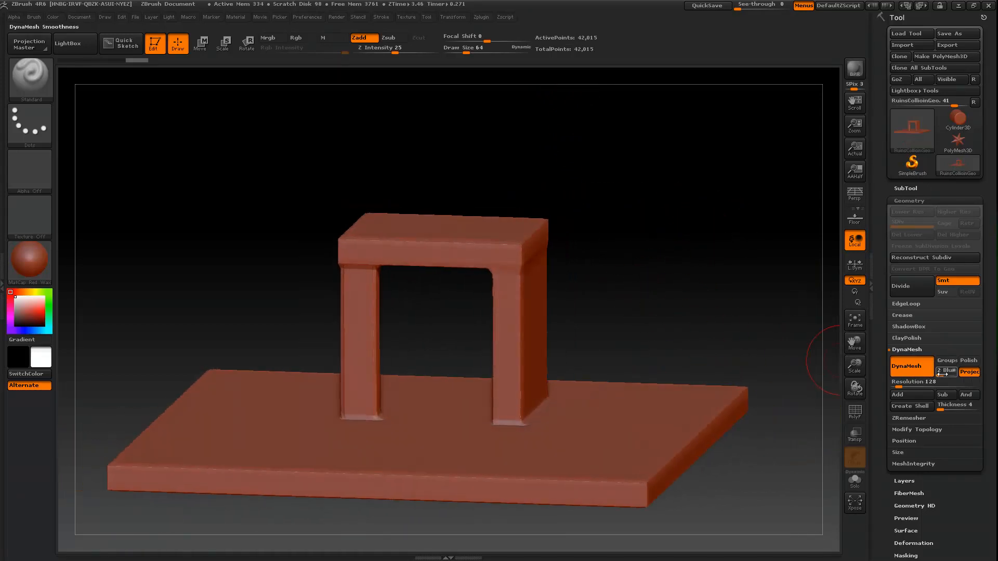
mouse_move(554, 163)
left_mouse_down()
mouse_move(585, 185)
mouse_move(556, 205)
mouse_move(501, 185)
mouse_move(483, 206)
mouse_move(508, 189)
mouse_move(488, 207)
mouse_move(501, 198)
mouse_move(497, 219)
left_mouse_up()
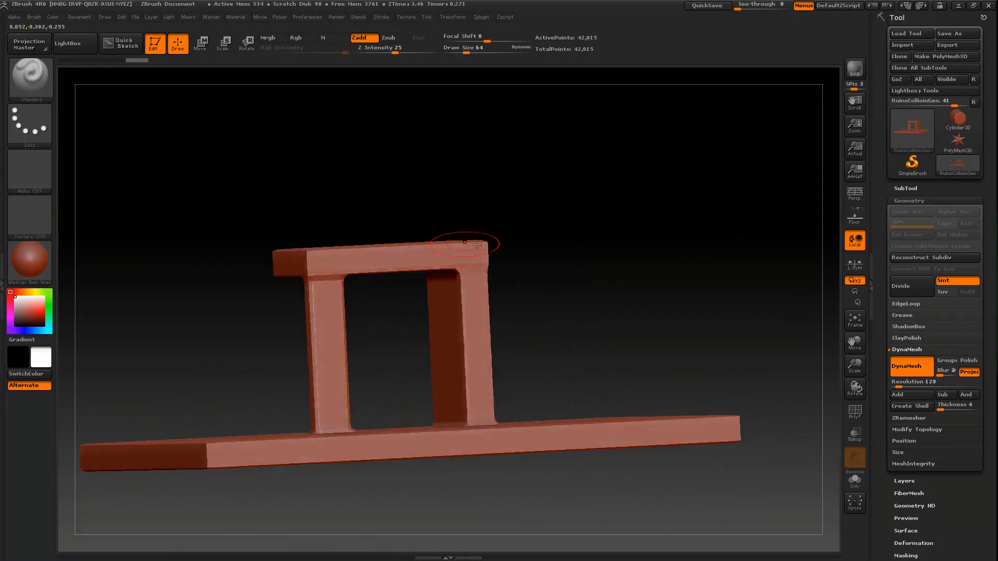
mouse_move(634, 287)
left_mouse_down()
mouse_move(607, 284)
mouse_move(606, 292)
mouse_move(628, 298)
mouse_move(628, 286)
left_mouse_up()
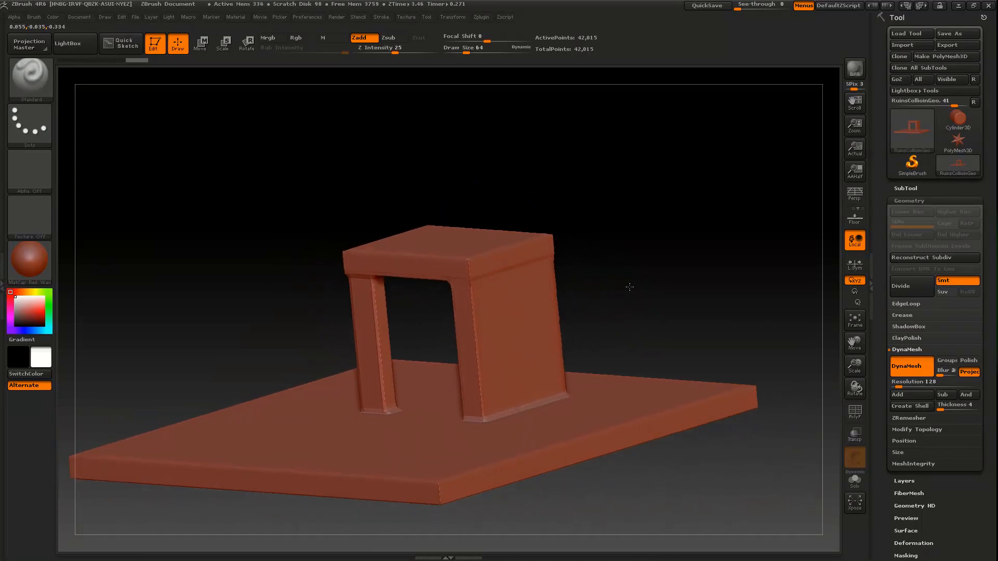
left_click(479, 20)
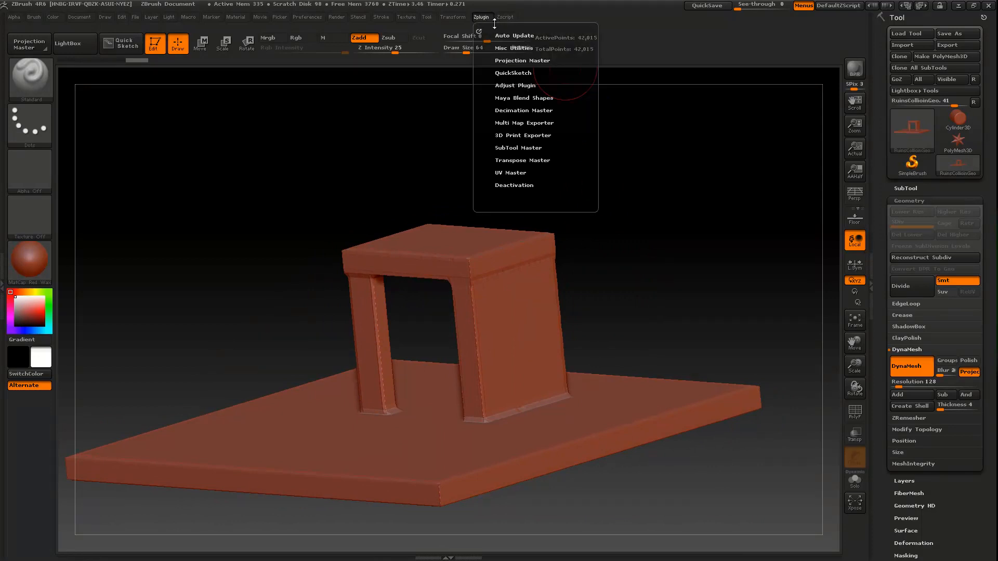
left_click(522, 110)
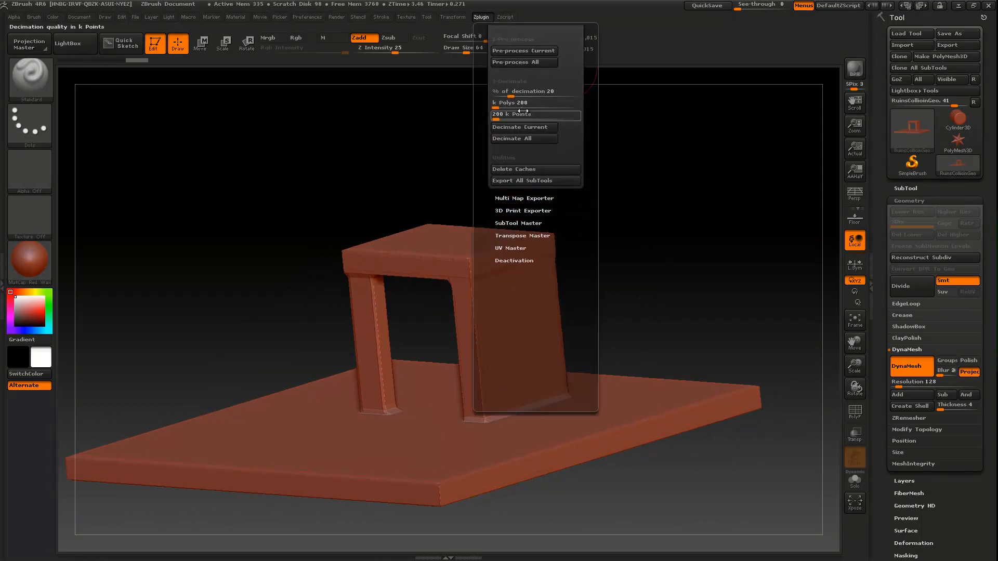
left_click(513, 51)
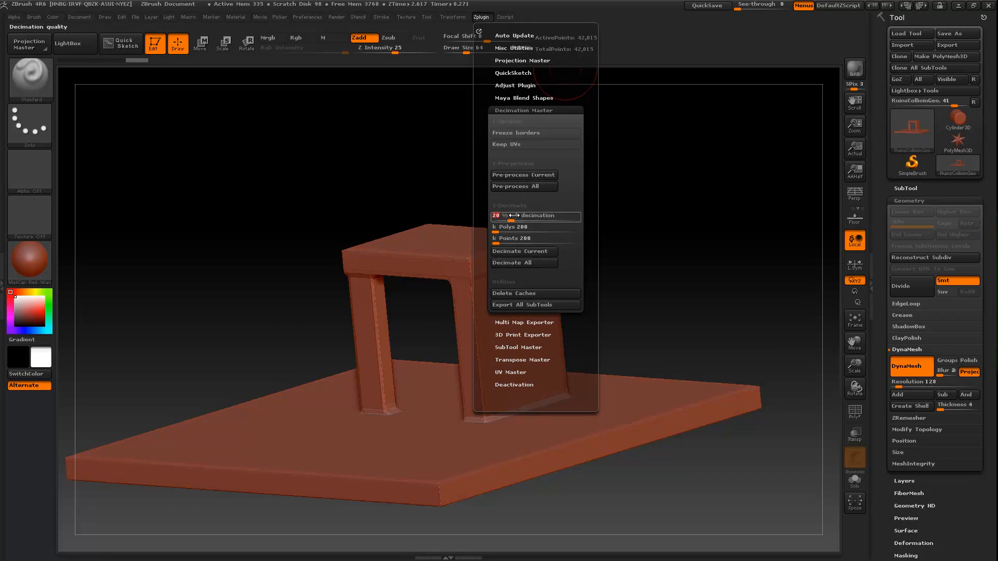
Step: Set the Decimation Master target to 25 k polys
left_click_drag(510, 219, 509, 221)
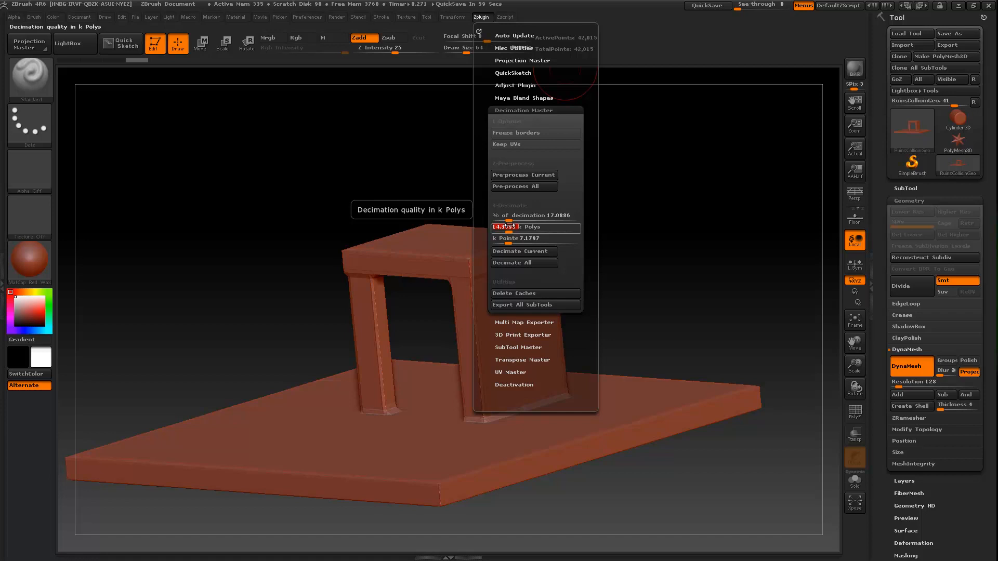
type("25")
key("Return")
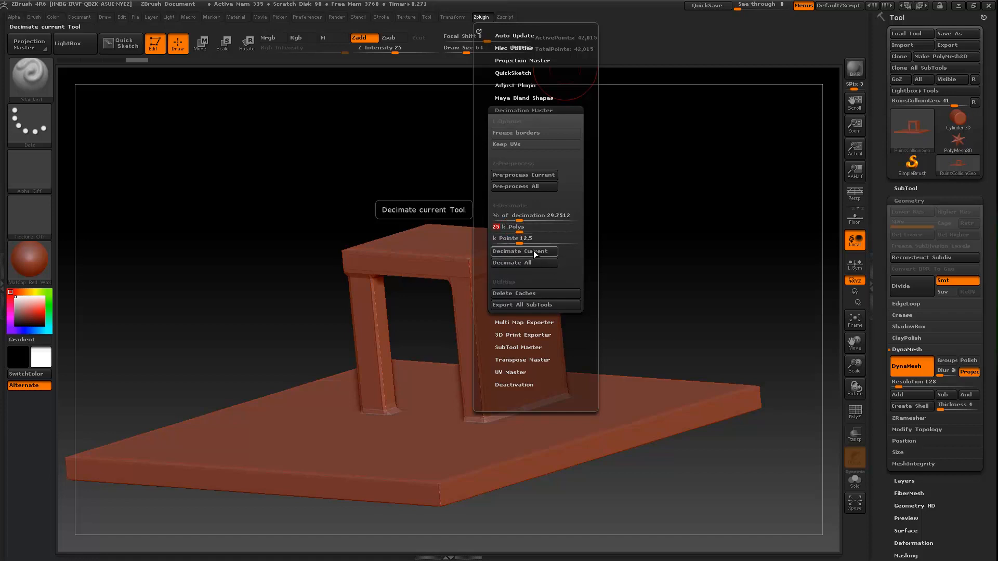
Step: Lower the Decimation Master target to about 6.33 % (2.66 k points) and decimate the current ruin mesh
left_click(499, 228)
type("1")
key("Tab")
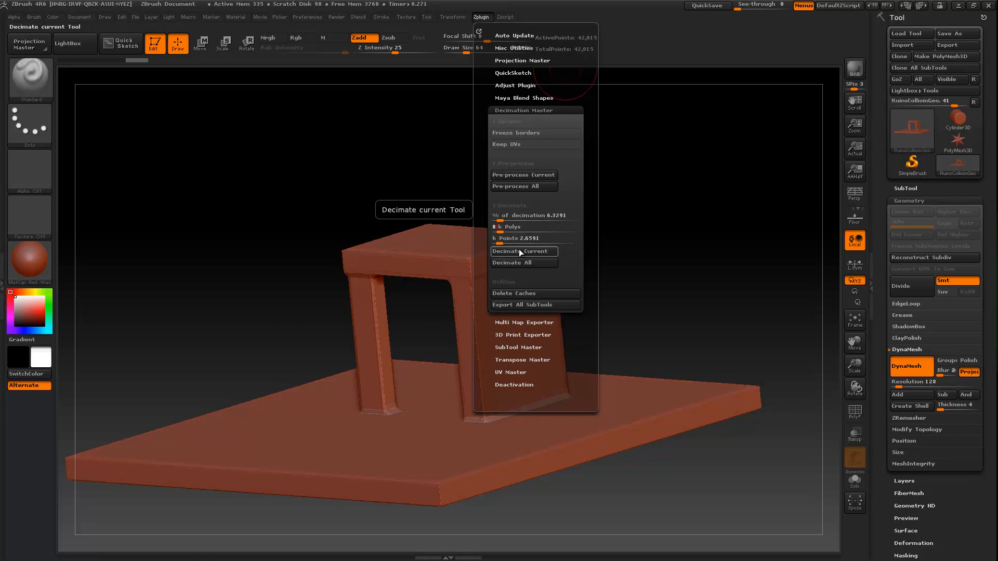
left_click(519, 251)
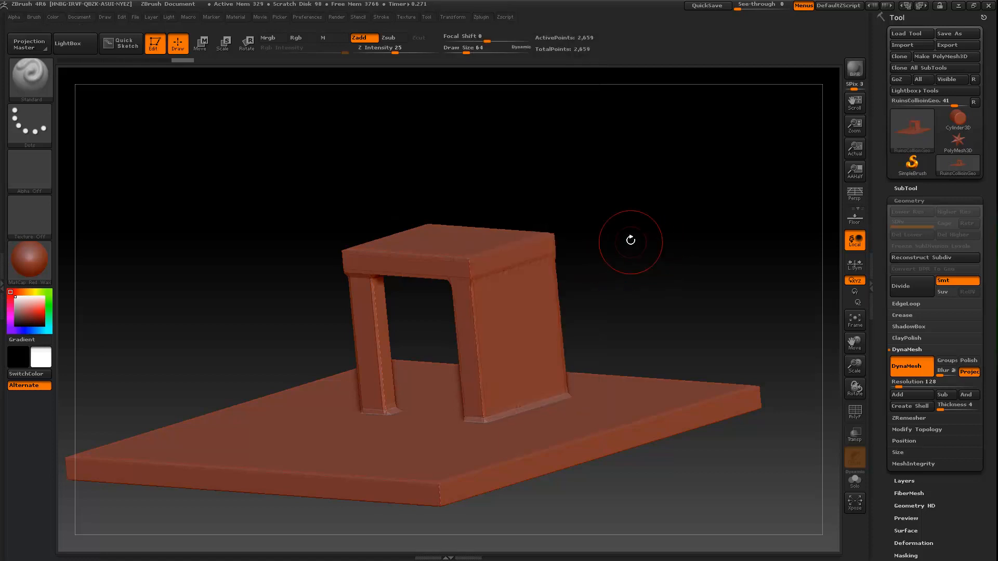
left_click_drag(631, 239, 619, 216)
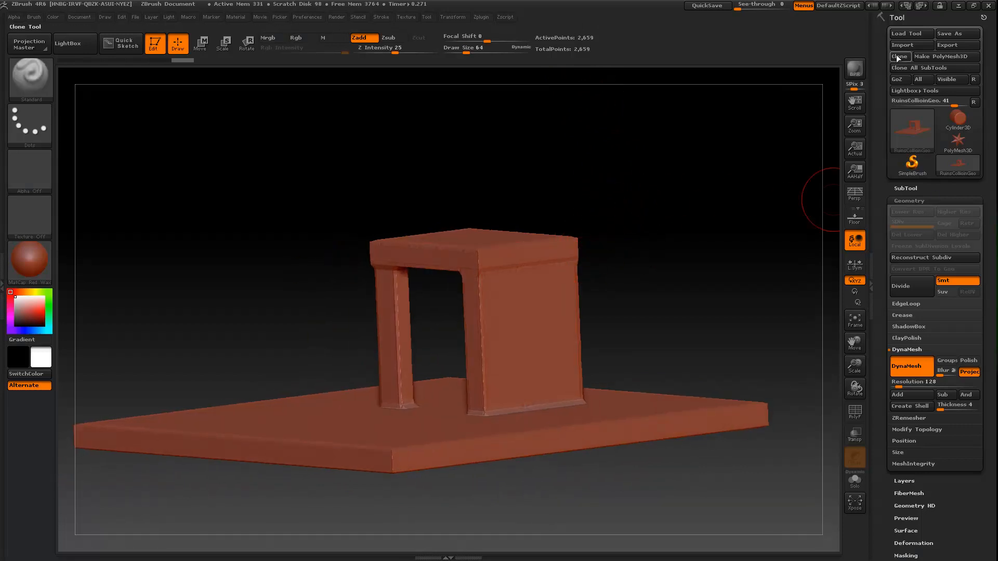
Step: Start exporting the decimated ruin mesh and create a folder named zbrush in the Week3 Stone Shader and Veg folder
left_click(952, 45)
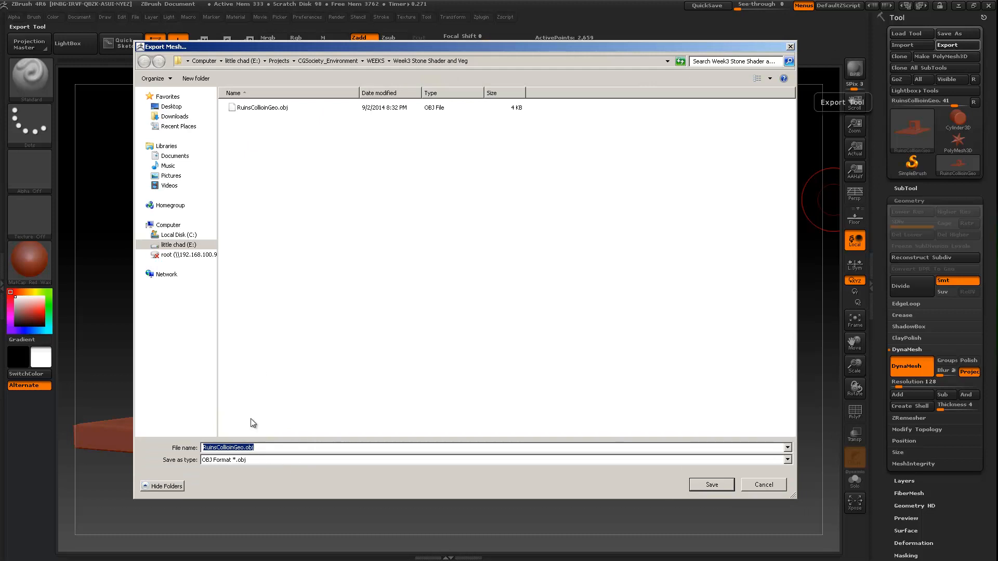
right_click(295, 195)
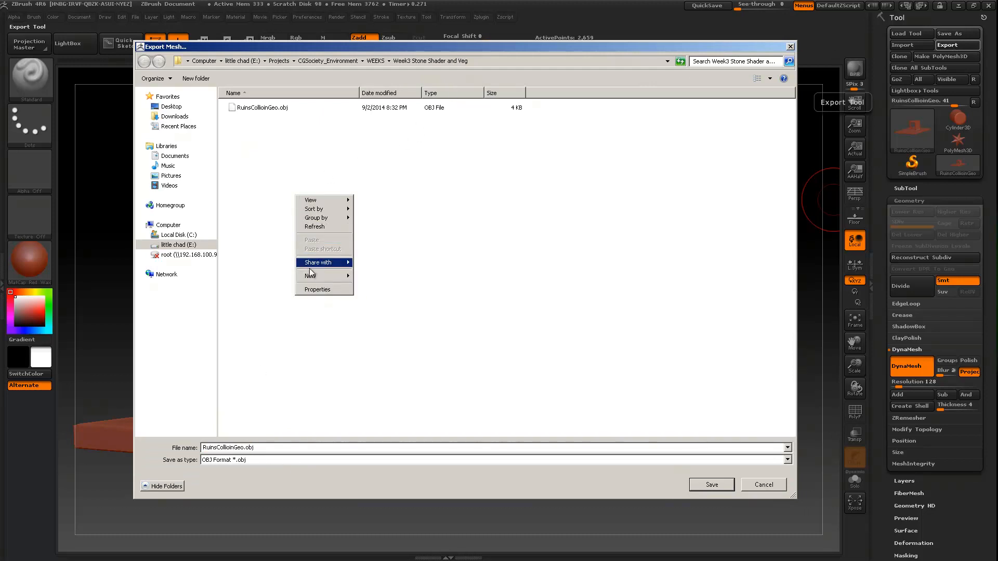
mouse_move(311, 275)
left_click(375, 277)
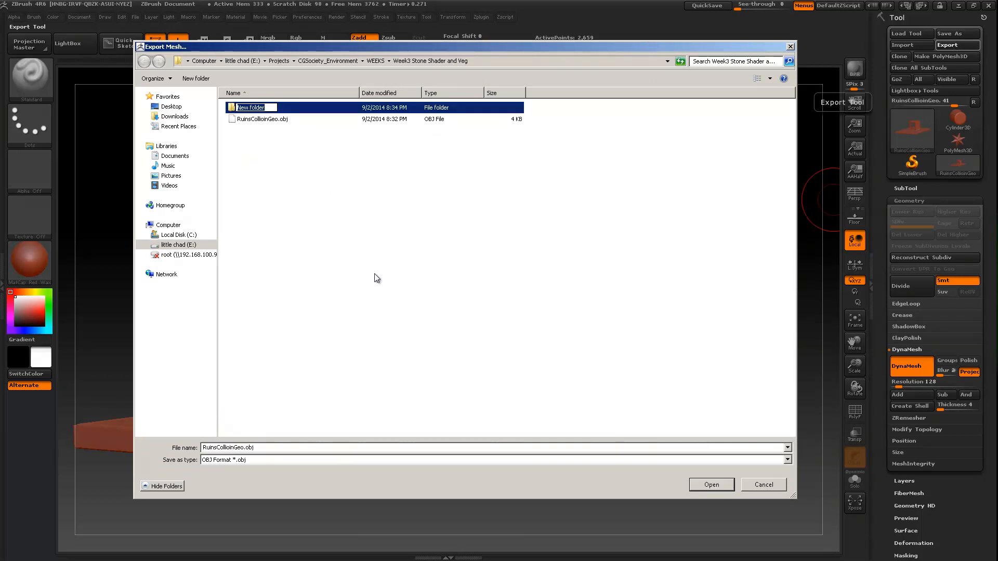
type("sbru")
key("BackSpace")
key("BackSpace")
key("BackSpace")
key("BackSpace")
key("Return")
Step: Create a subfolder named Decimated inside the zbrush folder and open it as the export location
double_click(251, 107)
right_click(262, 199)
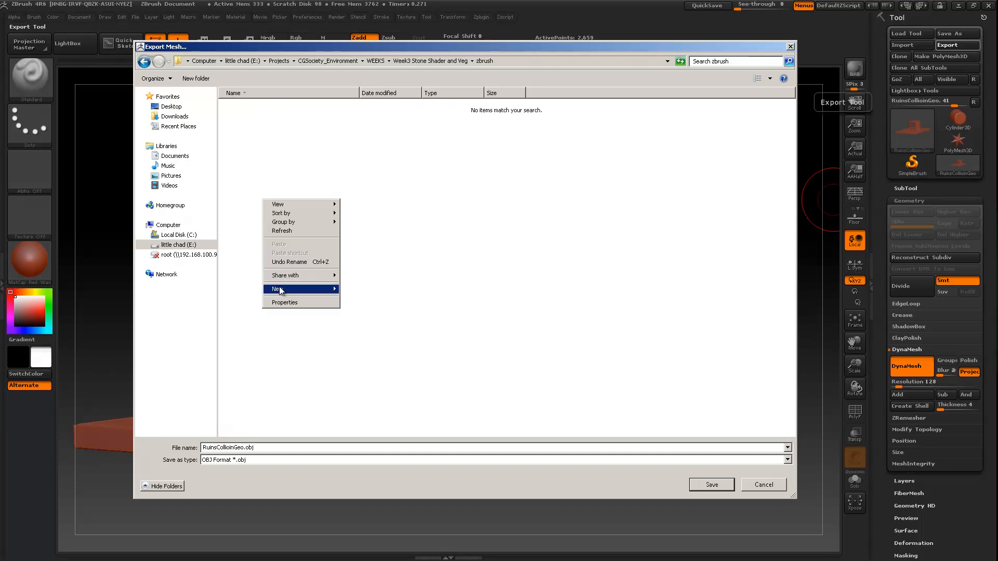
mouse_move(279, 286)
left_click(359, 286)
type("De")
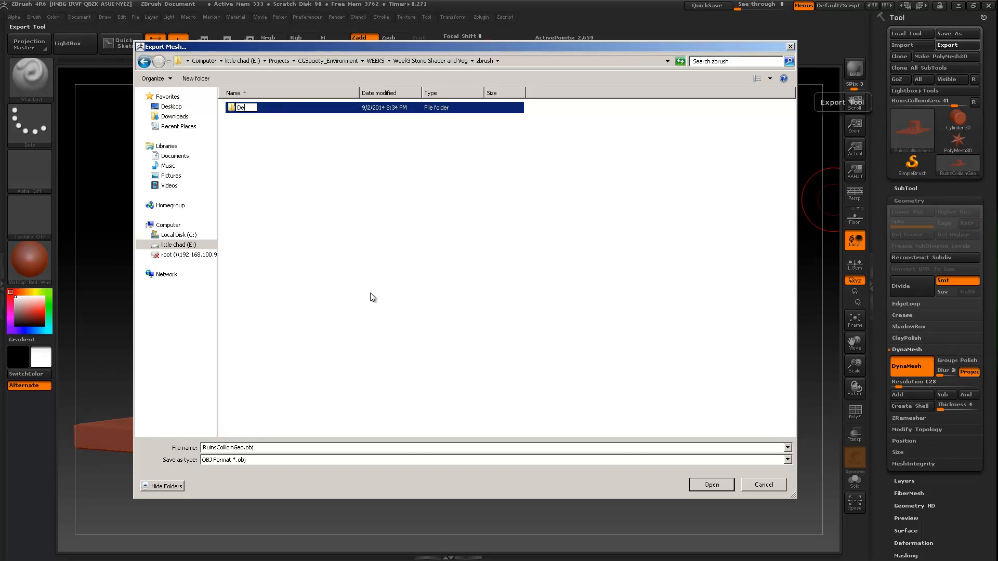
type("cimated")
key("Return")
double_click(252, 108)
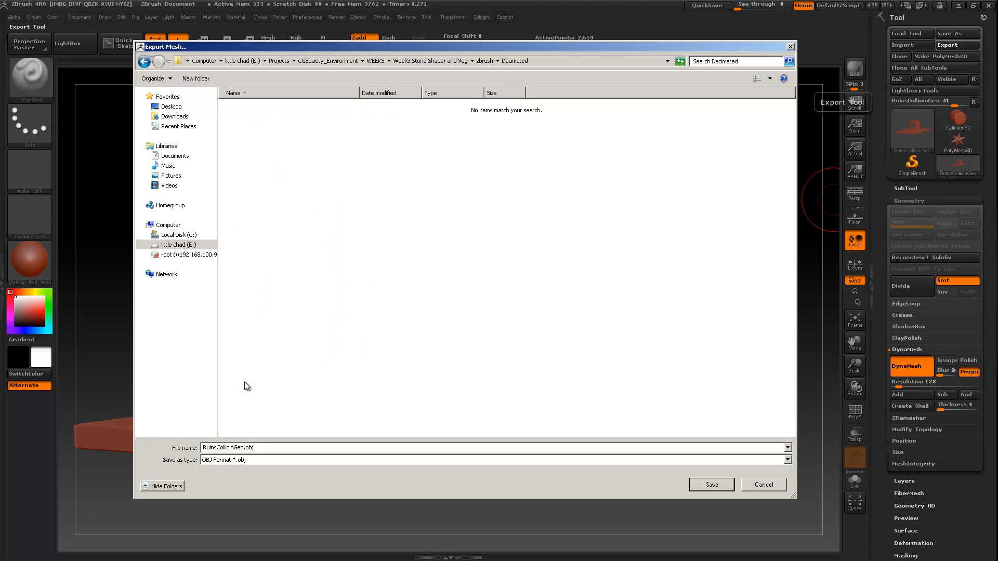
Step: Export the ruin mesh in OBJ format as RuinsCollioinGeo_Dec8K into the Decimated folder
double_click(243, 447)
left_click(243, 447)
key("Return")
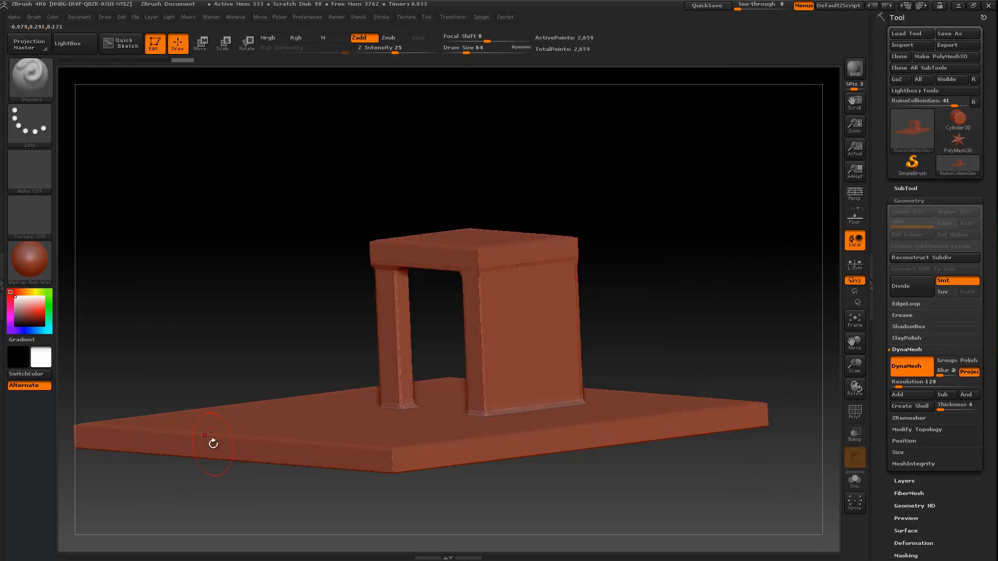
left_click_drag(551, 78, 586, 170)
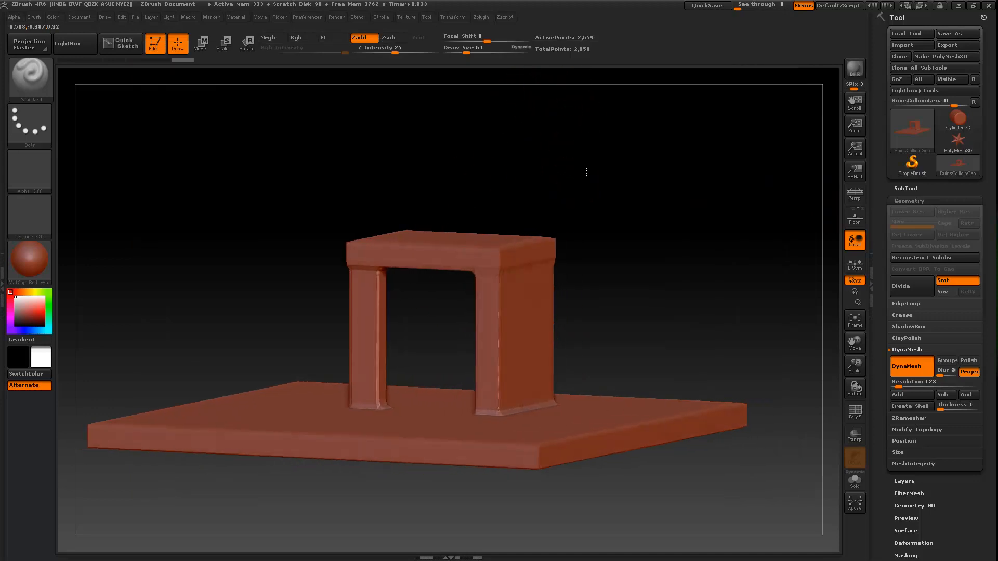
Step: Switch to 3ds Max and delete the original ruin collision mesh from the scene
left_click(958, 5)
middle_click_drag(421, 154, 457, 190)
key("Delete")
middle_click_drag(453, 261, 423, 277)
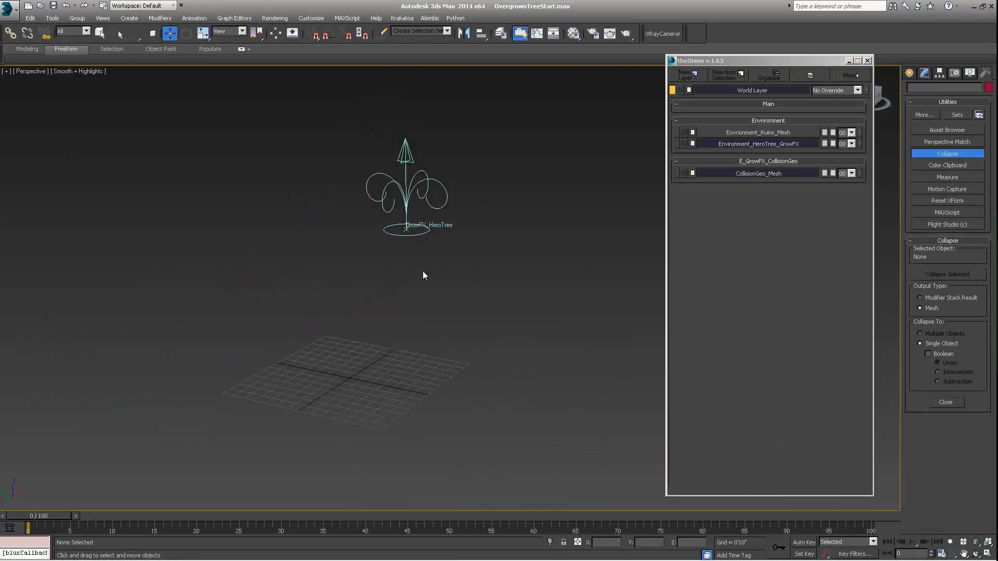
Step: Start a file import and browse up to the root of the E: drive
left_click(10, 11)
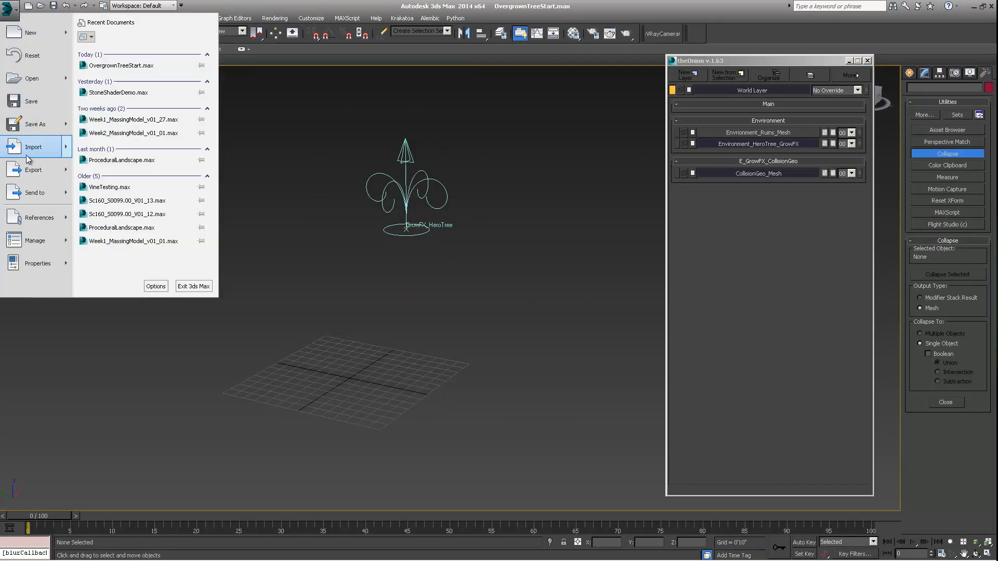
mouse_move(32, 150)
left_click(109, 51)
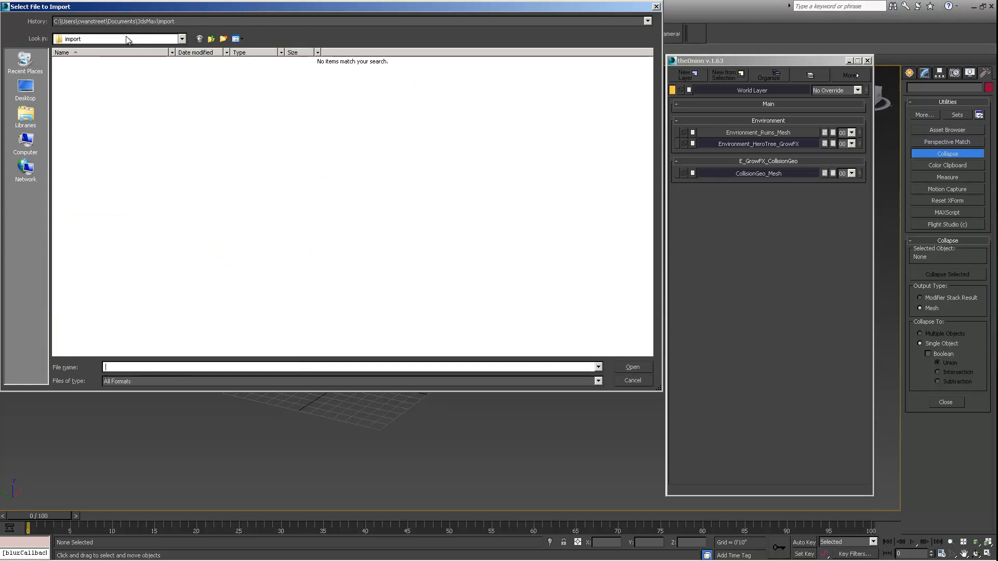
left_click(131, 23)
left_click(129, 36)
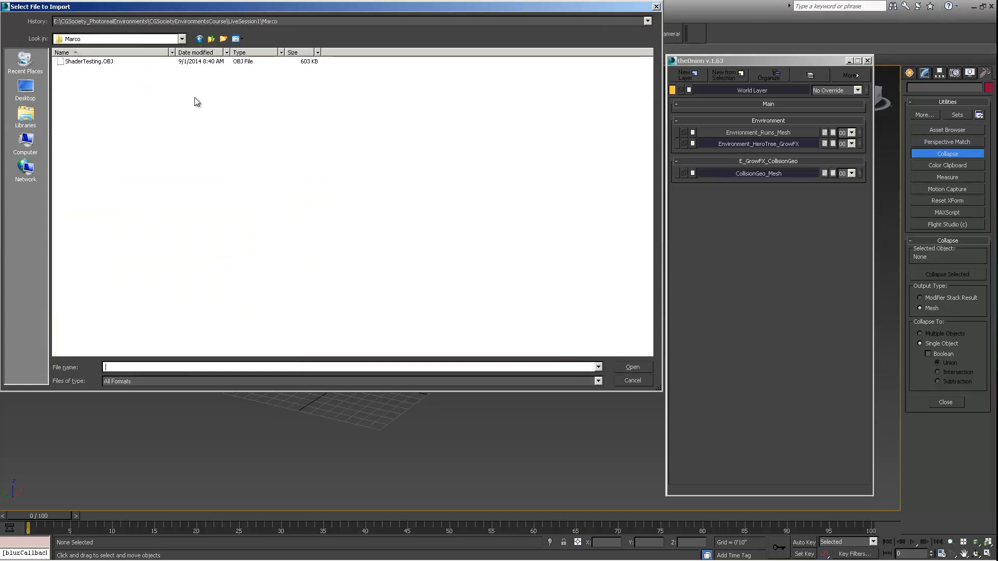
left_click(212, 39)
left_click(211, 39)
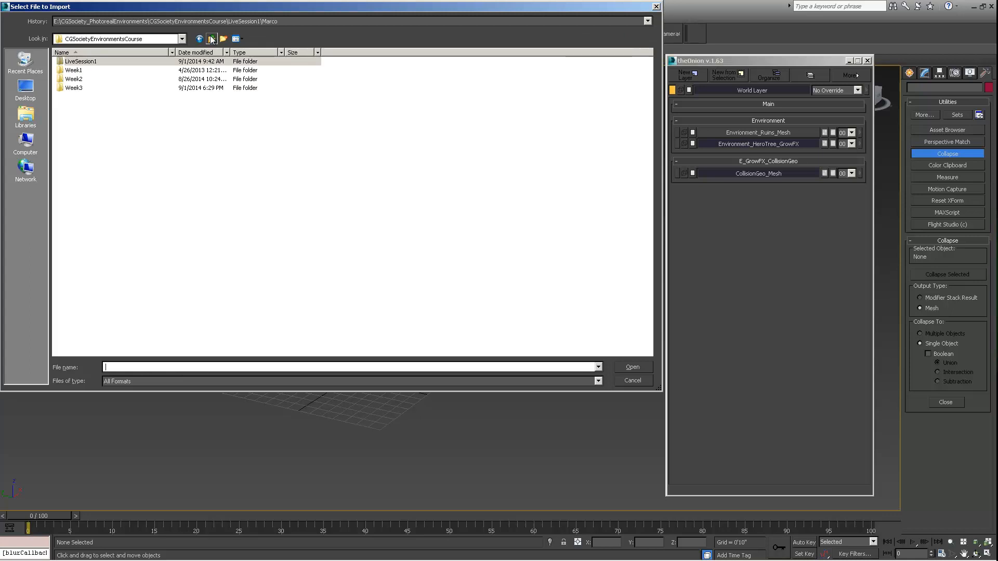
left_click(212, 39)
left_click(212, 38)
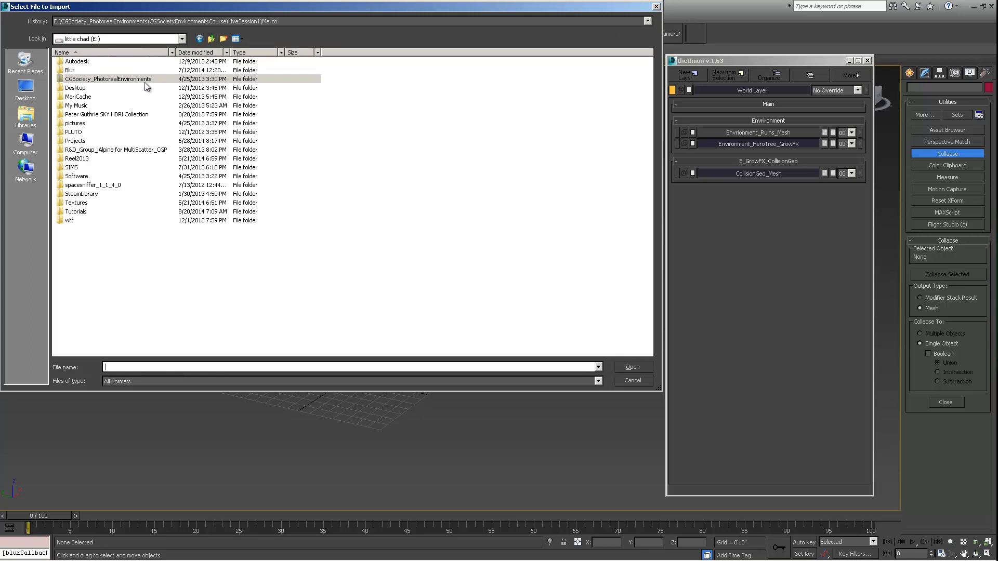
Step: Import RuinsCollioinGeo_Dec8K.OBJ from Projects\CGSociety_Environment\WEEKS\Week3 Stone Shader and Veg\zbrush\Decimated with the preset OBJ options
double_click(78, 141)
double_click(82, 70)
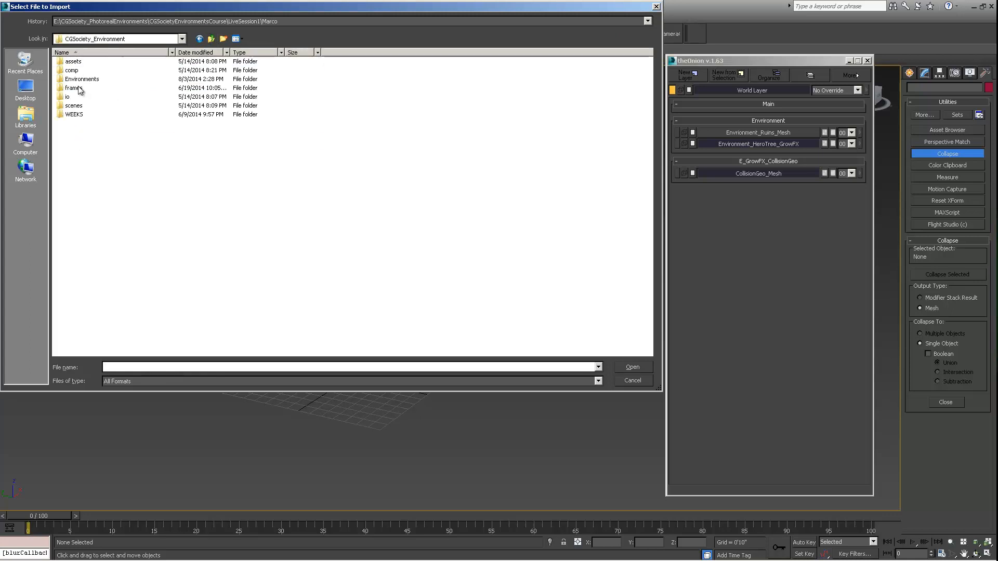
double_click(70, 115)
left_click(88, 88)
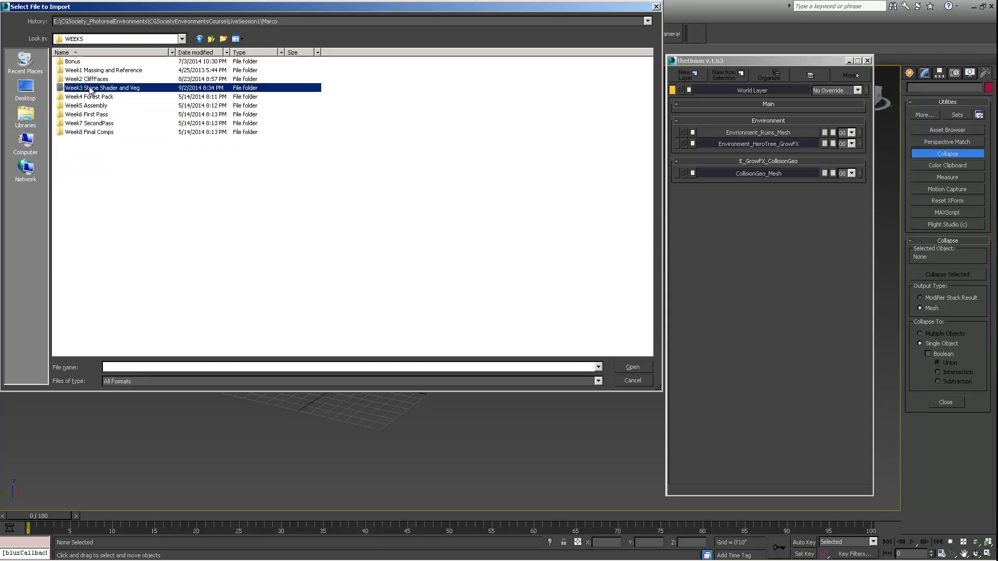
double_click(83, 88)
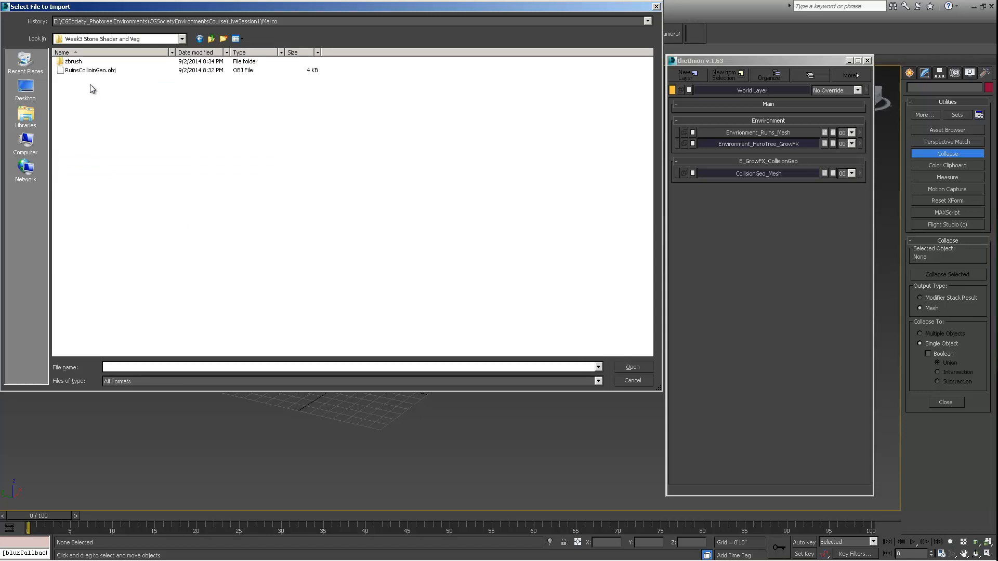
left_click(76, 71)
double_click(76, 62)
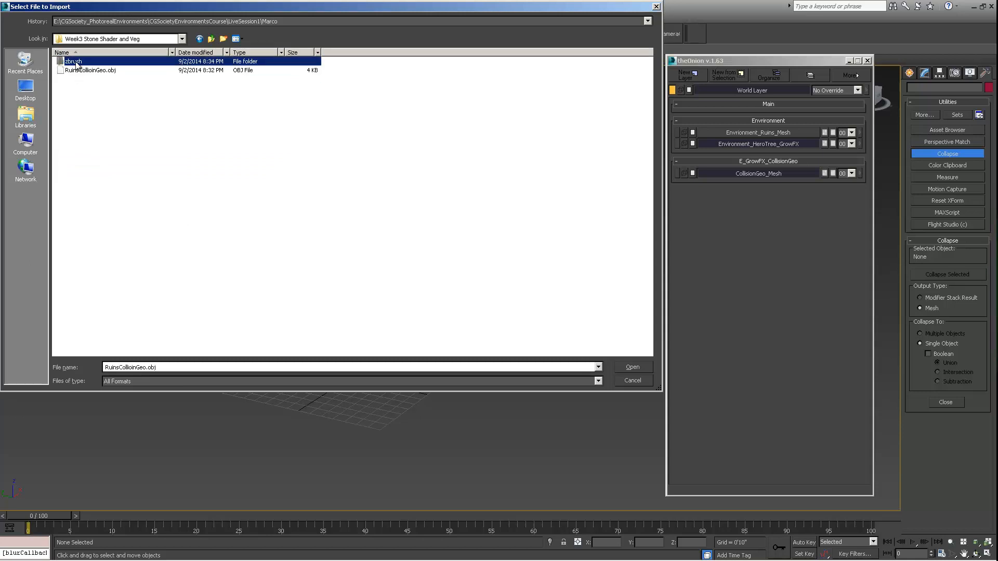
double_click(76, 62)
left_click(76, 62)
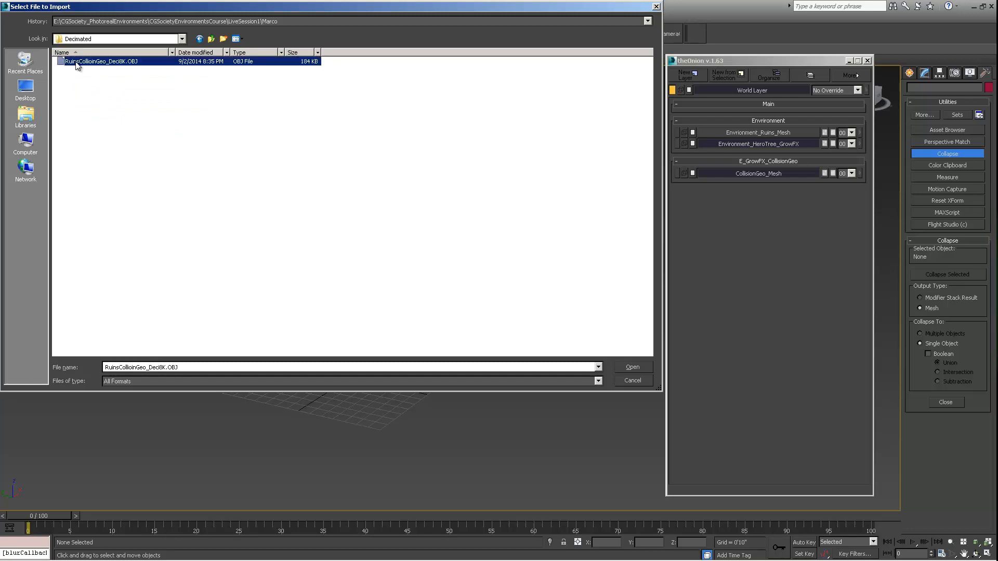
left_click(631, 366)
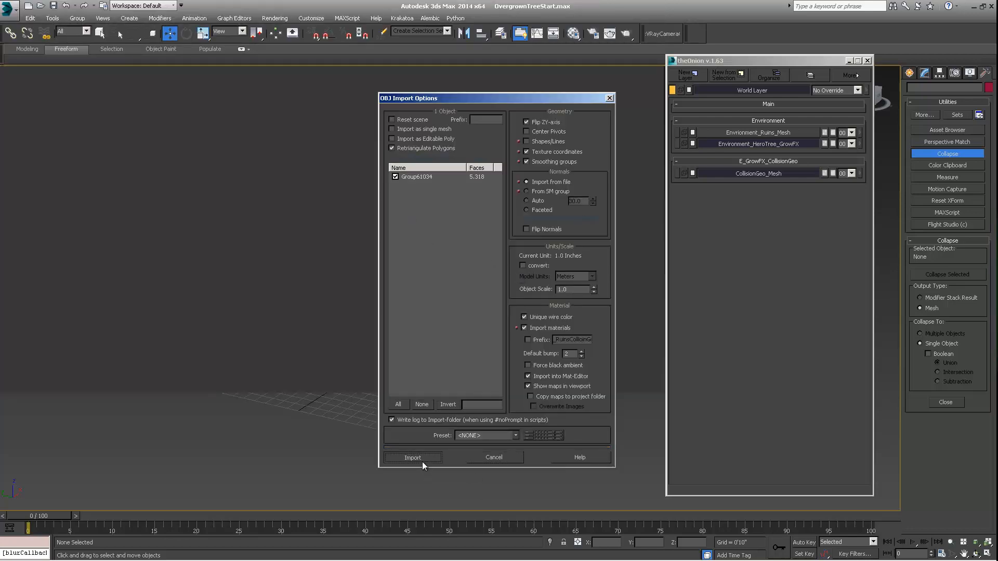
left_click(413, 458)
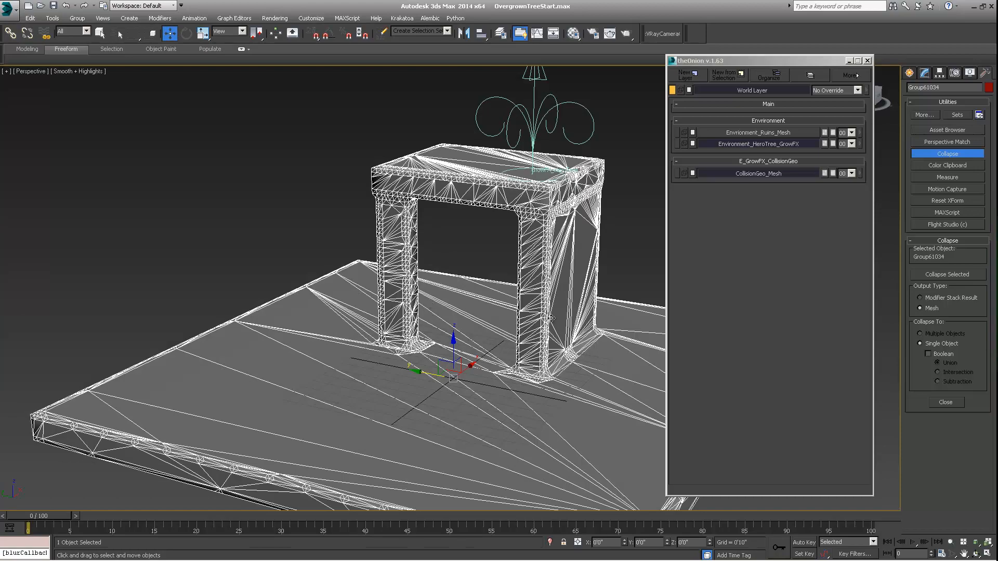
Step: Deselect the imported ruin mesh and examine its fused corners, pillar bases and underside from several angles
middle_click_drag(551, 318, 472, 241, "alt")
left_click(522, 252)
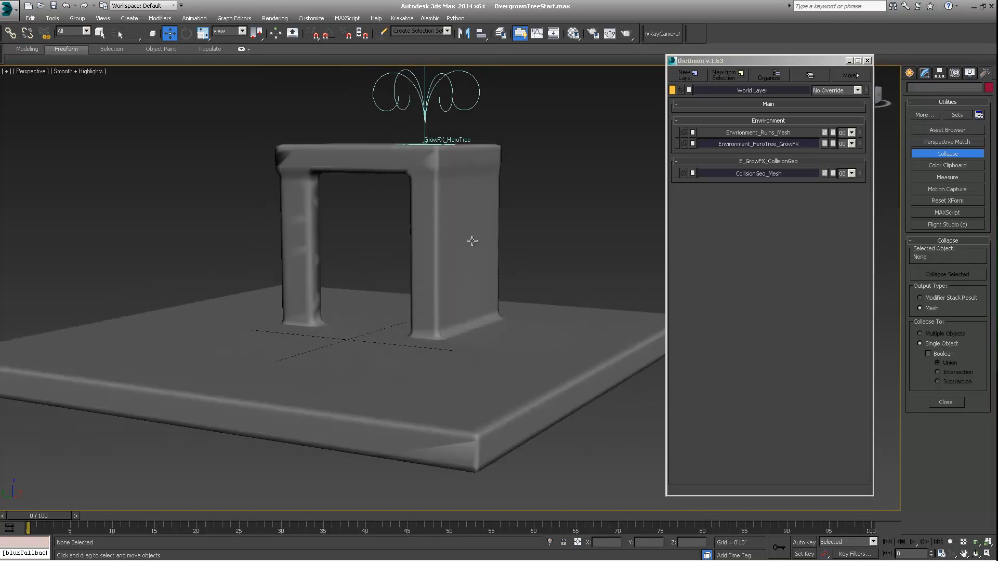
middle_click_drag(435, 126, 391, 124, "alt")
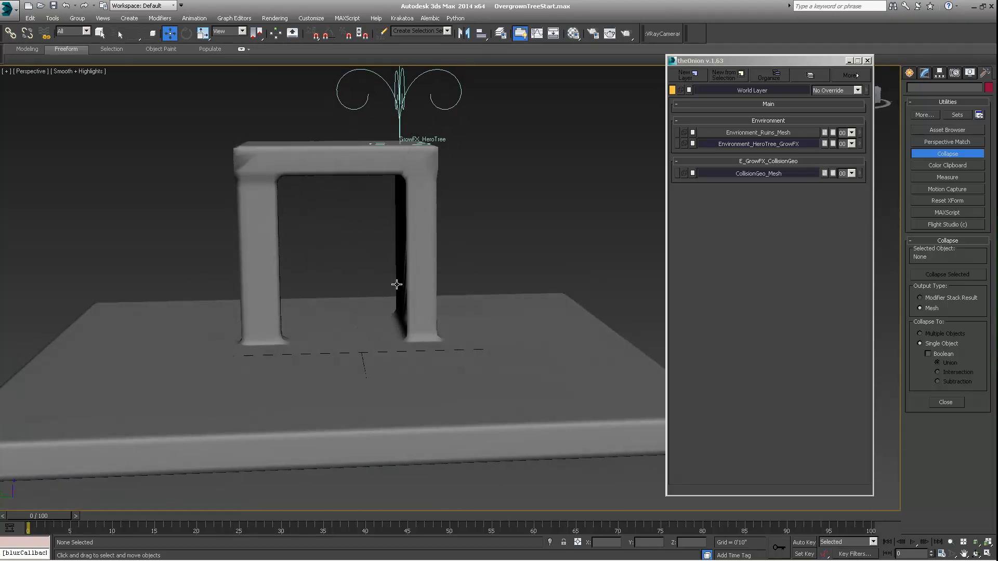
middle_click_drag(423, 288, 446, 256, "alt")
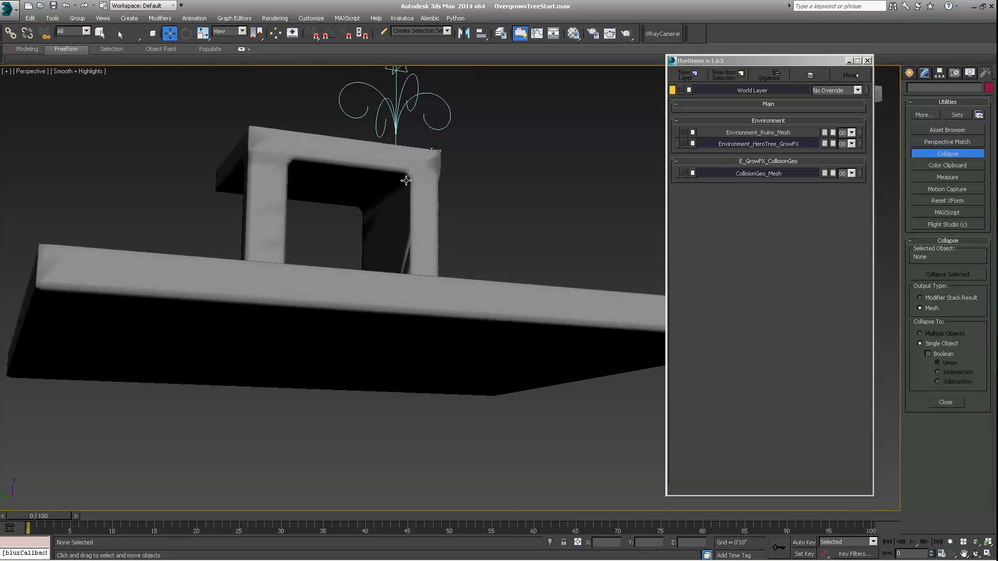
middle_click_drag(418, 168, 392, 220, "alt")
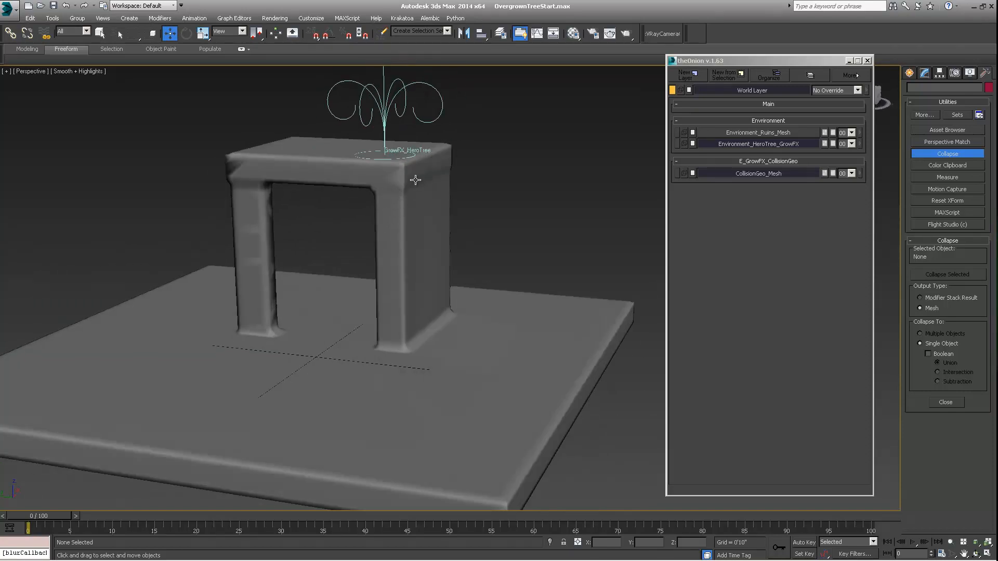
middle_click_drag(398, 165, 412, 233)
scroll(403, 187, "down", 3)
scroll(412, 232, "up", 3)
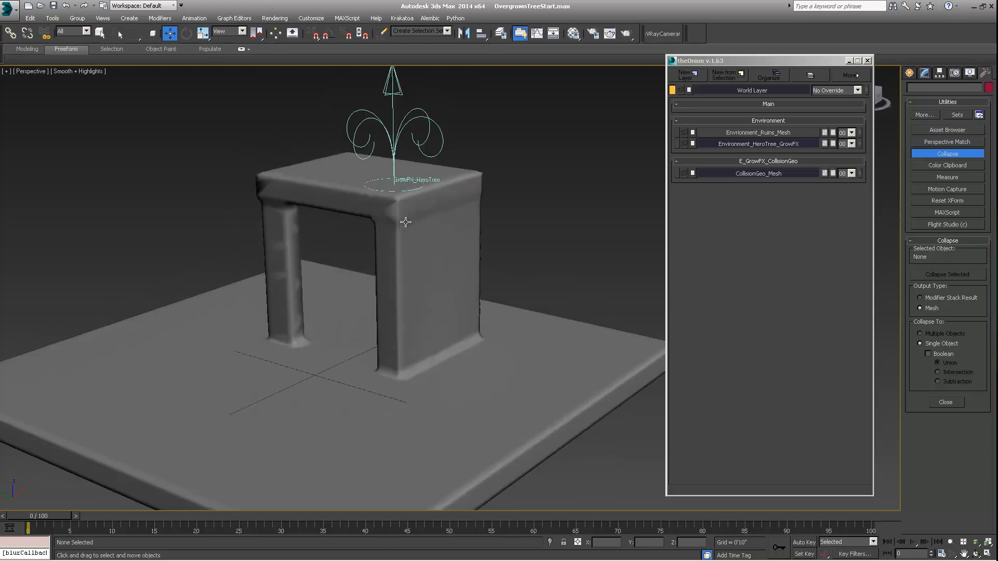
Step: Save the scene under the new name OvergrownTree_v001.max in the Week3 Stone Shader and Veg folder
left_click(8, 9)
left_click(40, 123)
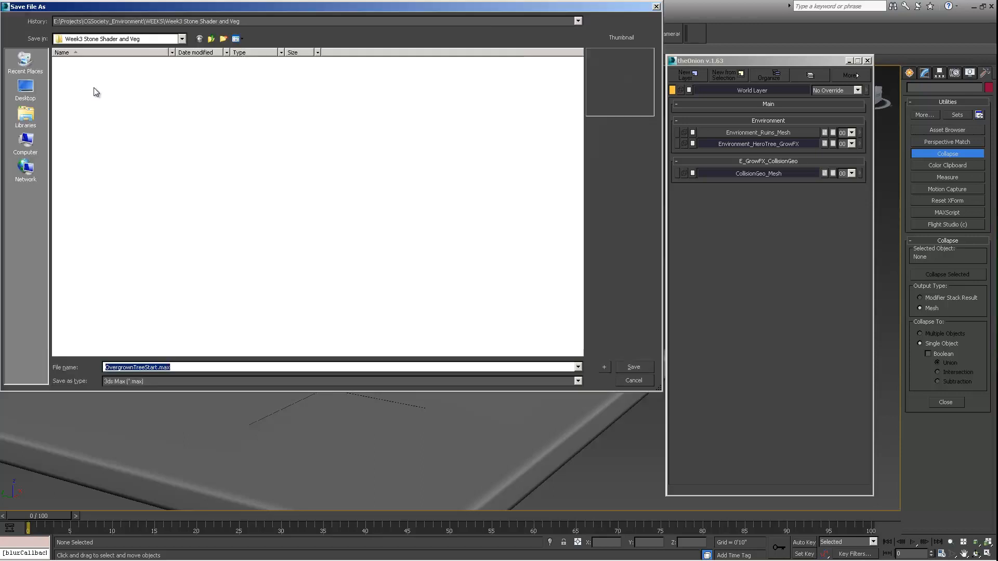
left_click(157, 367)
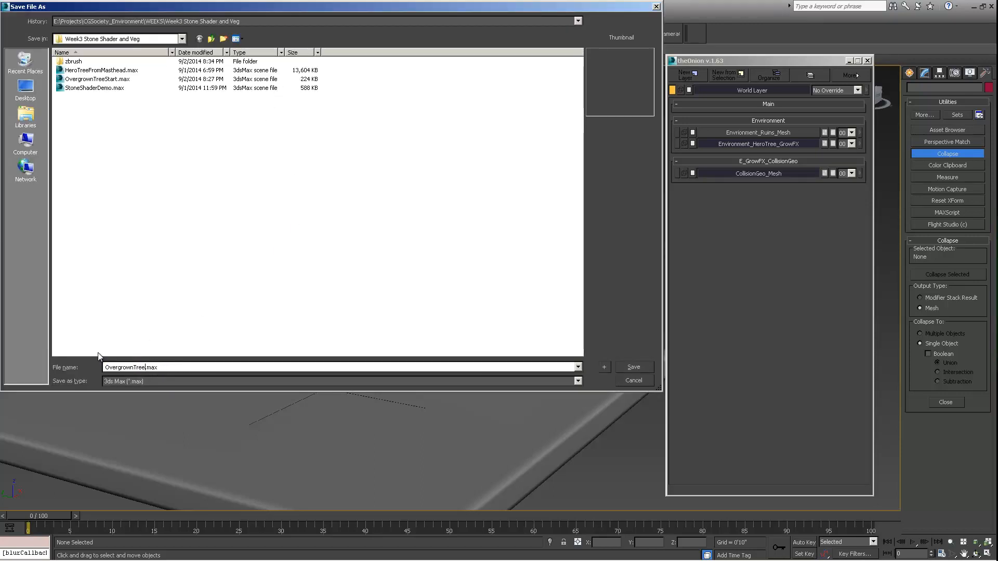
type("_v001")
key("Return")
Step: Check the GrowFX hero tree's placement on top of the ruin and look over the CollisionGeo_Mesh layer
scroll(366, 202, "down", 2)
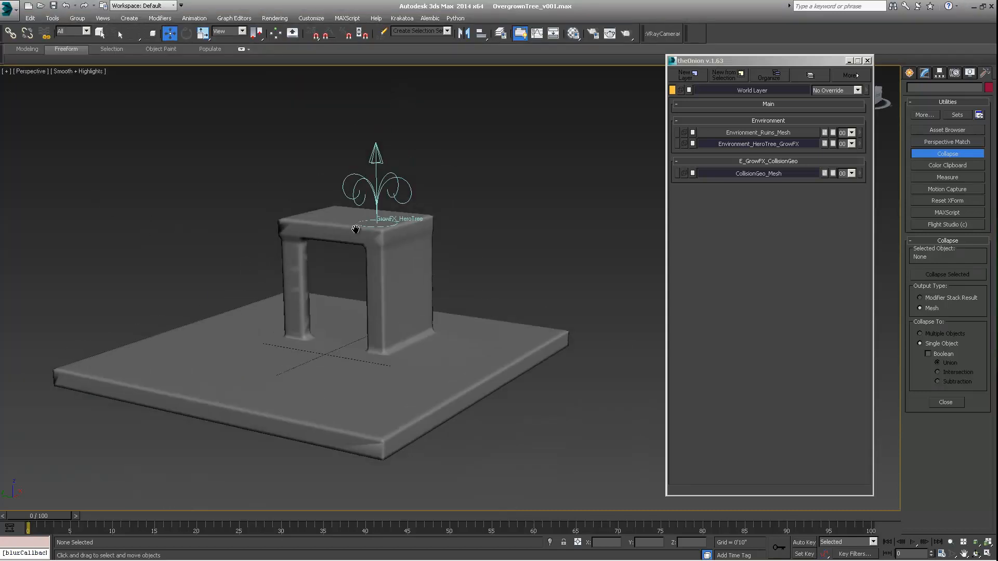
middle_click_drag(355, 230, 379, 223, "alt")
left_click(366, 232)
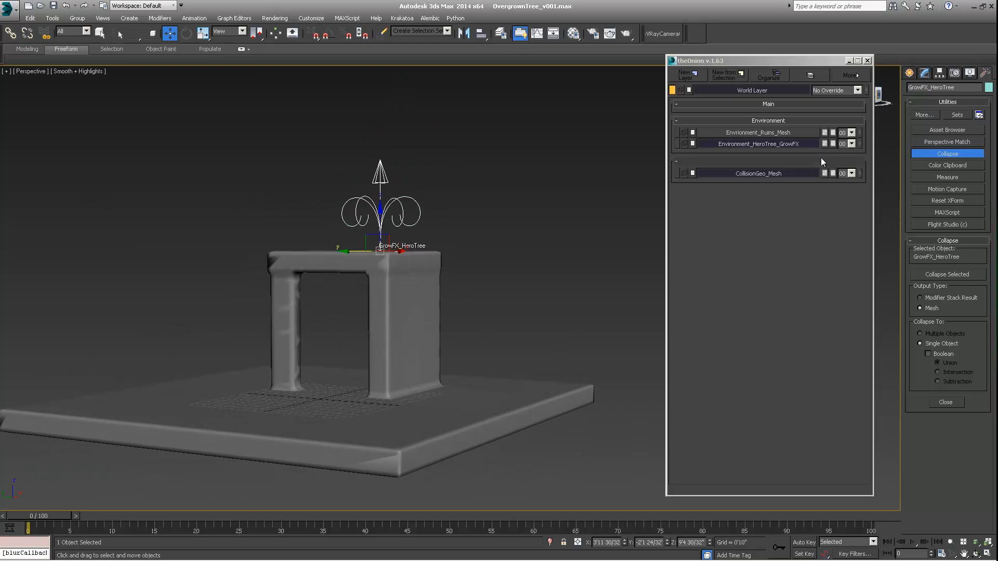
left_click(782, 175)
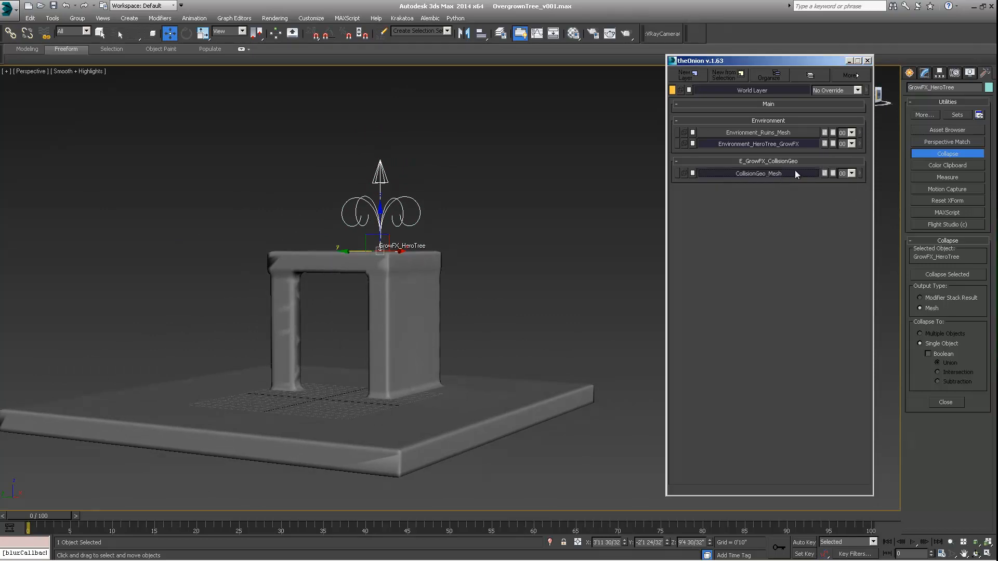
left_click(859, 174)
left_click(869, 184)
mouse_move(479, 294)
middle_mouse_down()
mouse_move(482, 286)
mouse_move(483, 304)
mouse_move(480, 276)
middle_mouse_up()
left_click(742, 171)
left_click(740, 176)
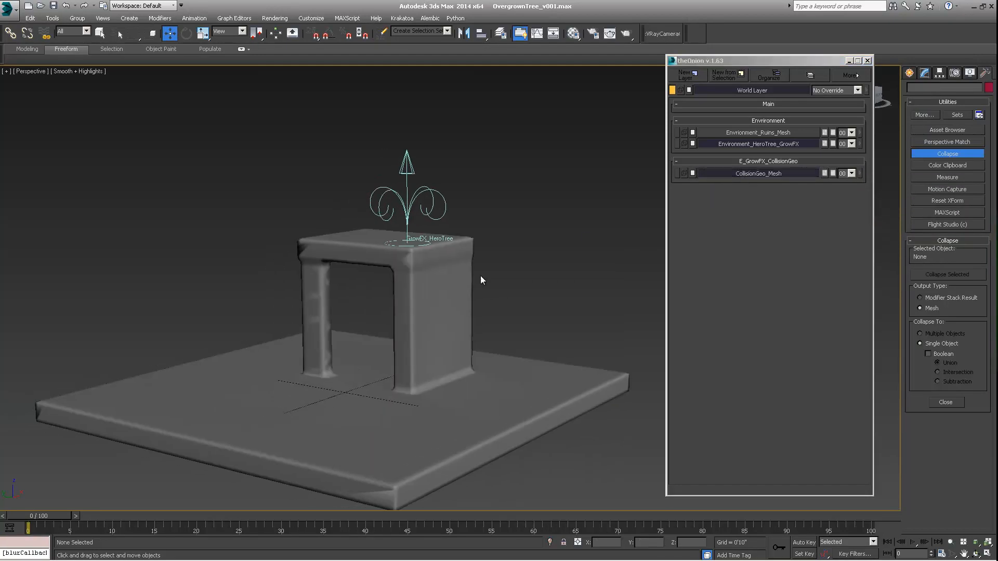
Step: Select the GrowFX_HeroTree object above the ruin and display its GrowFX parameters for modification
left_click(408, 216)
middle_click_drag(413, 205, 406, 244, "alt")
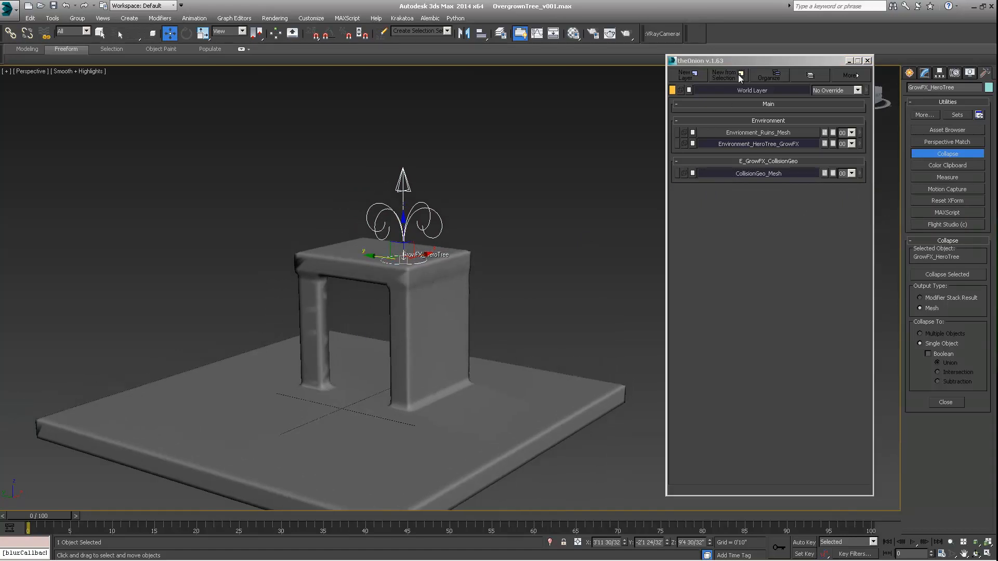
left_click_drag(749, 64, 753, 68)
left_click(924, 72)
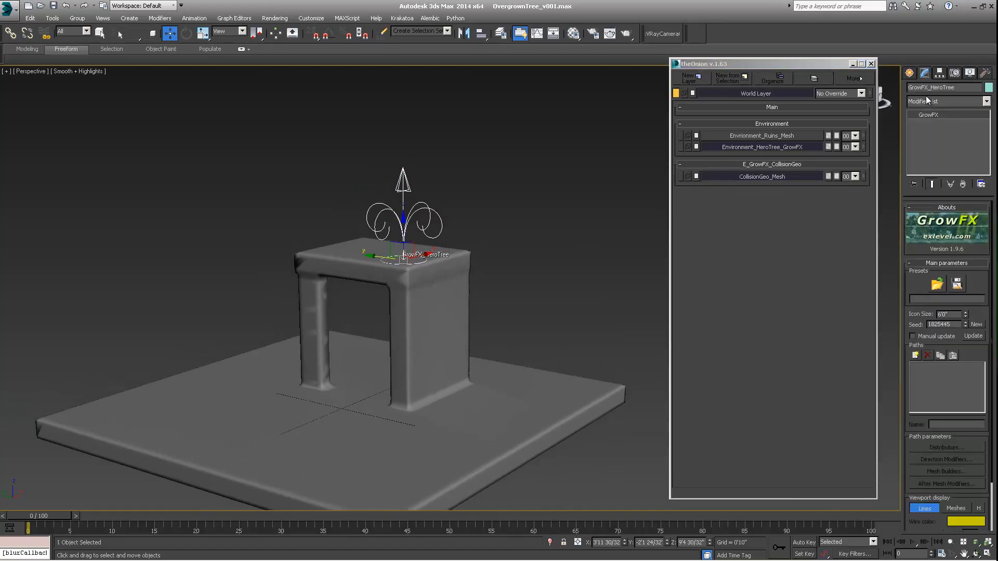
left_click_drag(962, 89, 897, 108)
Step: Examine the ruin's opening, side wall and base beneath the hero tree from several angles
middle_click_drag(367, 253, 371, 237)
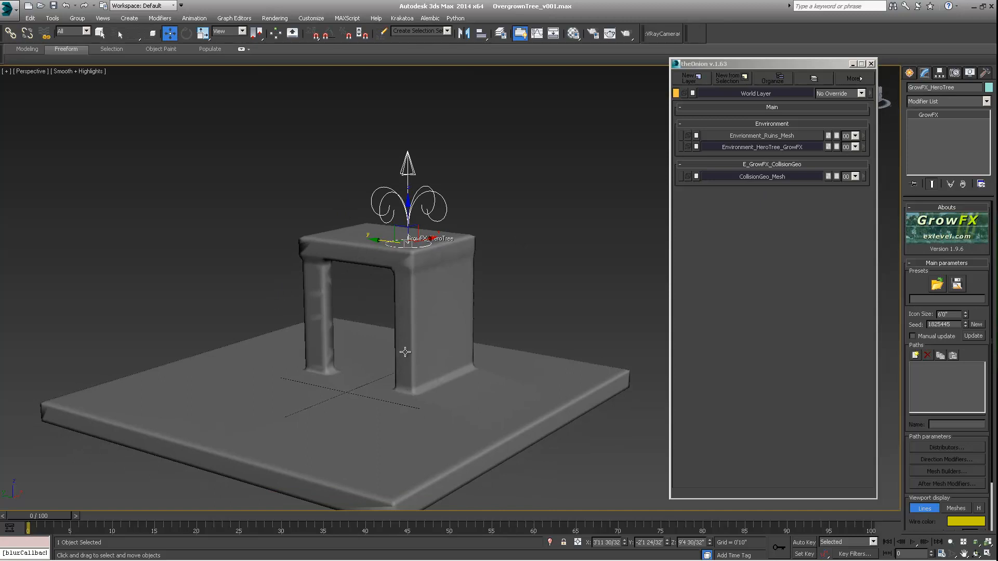
middle_click_drag(348, 237, 379, 278, "alt")
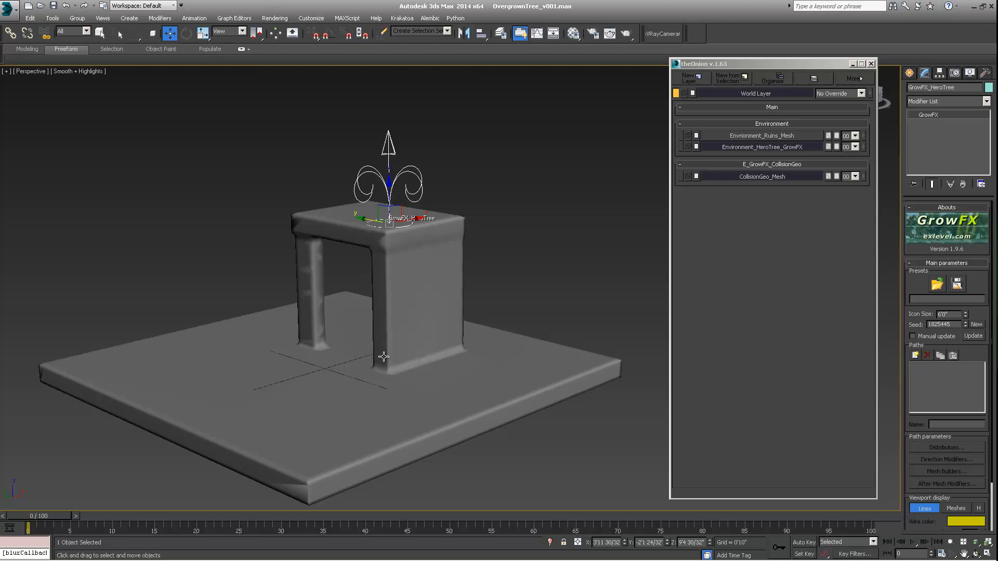
middle_click_drag(383, 356, 388, 344, "alt")
middle_click_drag(338, 321, 397, 331, "alt")
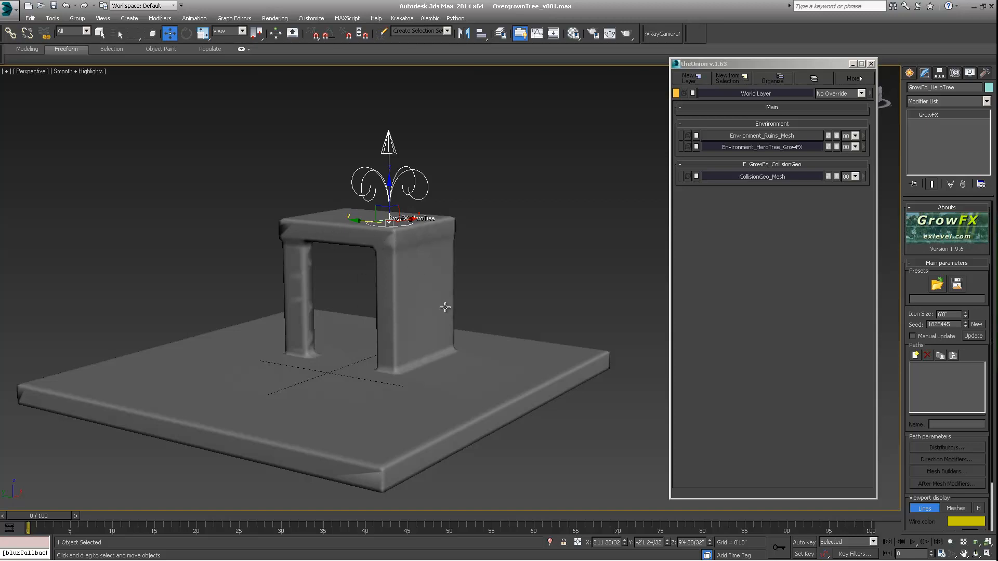
middle_click_drag(445, 308, 388, 337, "alt")
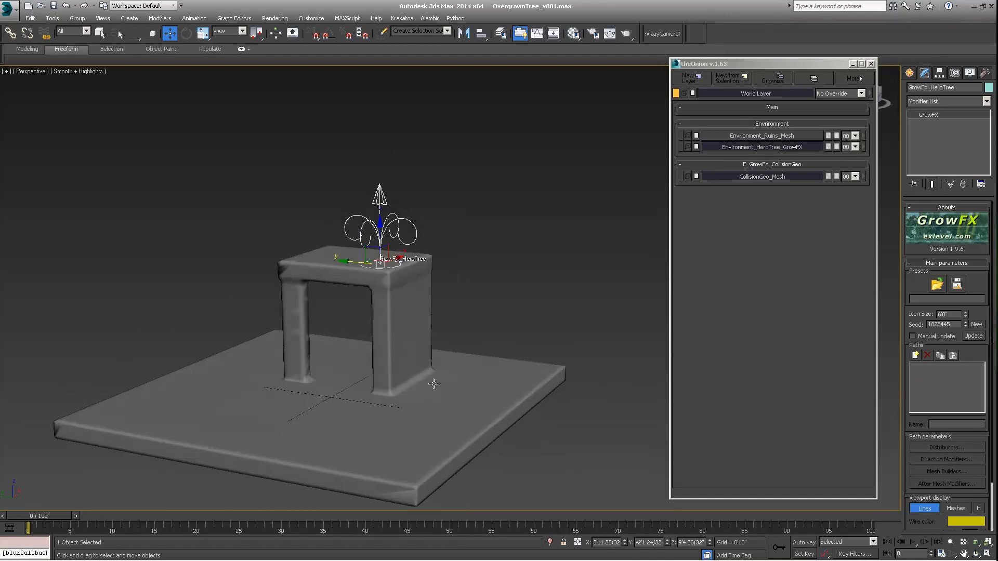
middle_click_drag(397, 354, 401, 323, "alt")
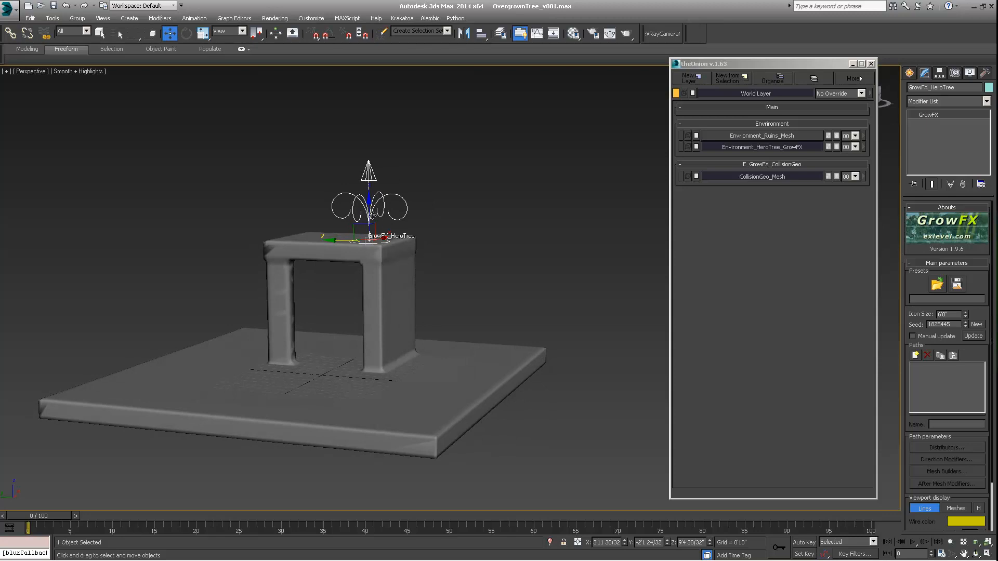
middle_click_drag(415, 280, 421, 312, "alt")
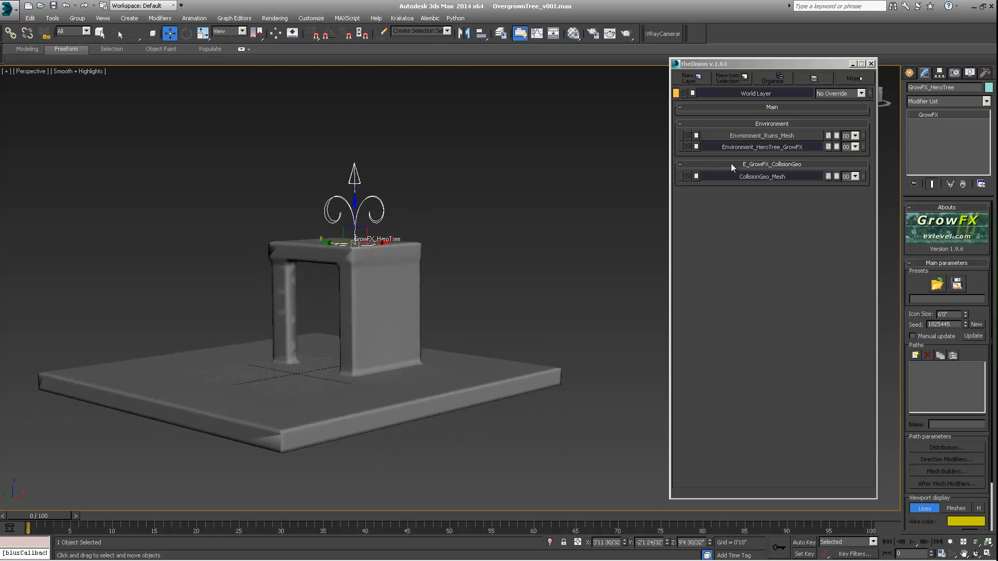
Step: Add a new path to the GrowFX hero tree and name it Trunk
left_click(958, 90)
left_click_drag(954, 316, 892, 305)
left_click(915, 356)
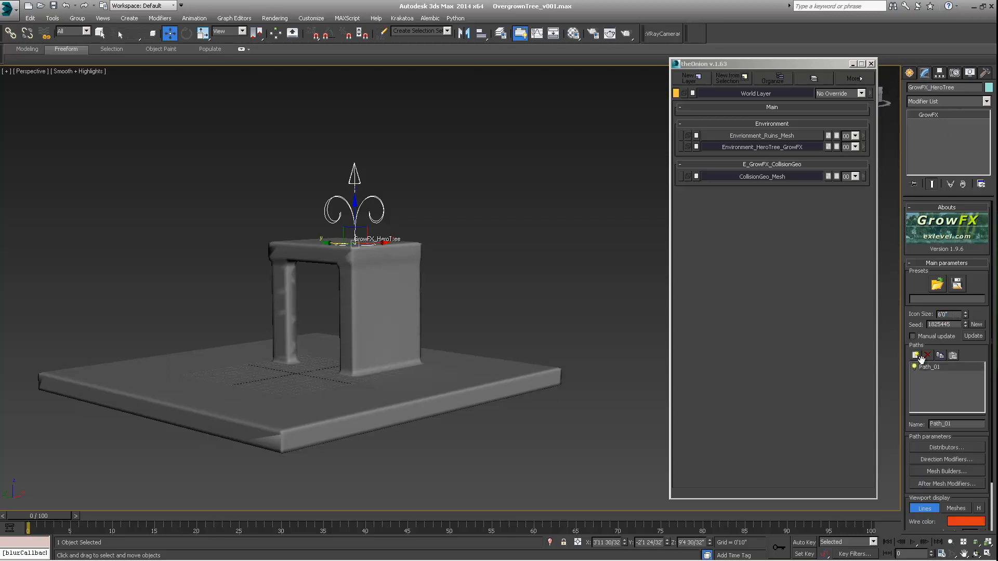
left_click_drag(956, 424, 829, 426)
type("Trunk")
key("Return")
Step: Open the Trunk path's Distributors and Direction Modifiers windows and arrange them beside the model, leaving Mesh Builders closed
left_click(956, 446)
left_click(954, 458)
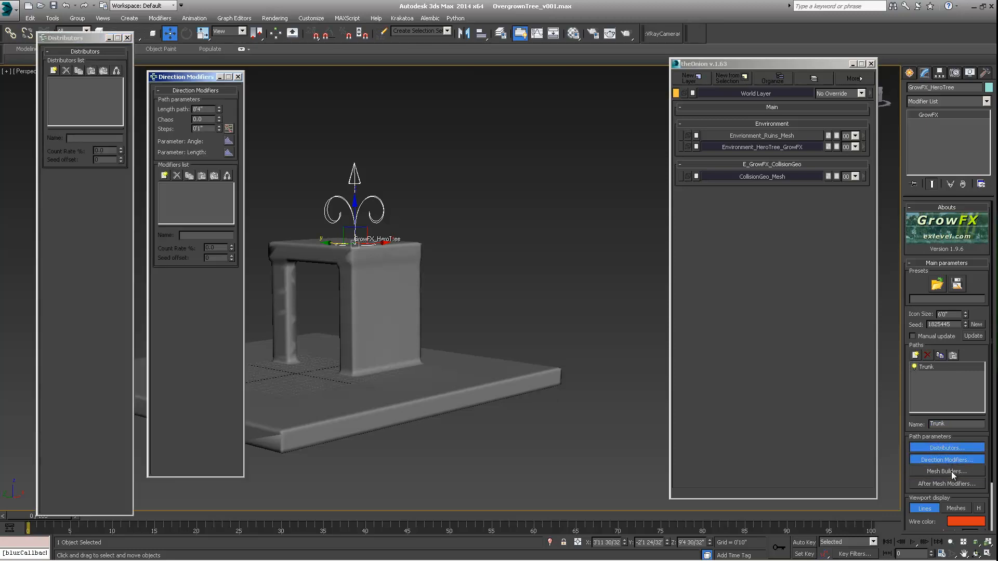
left_click(951, 472)
left_click_drag(313, 82, 584, 76)
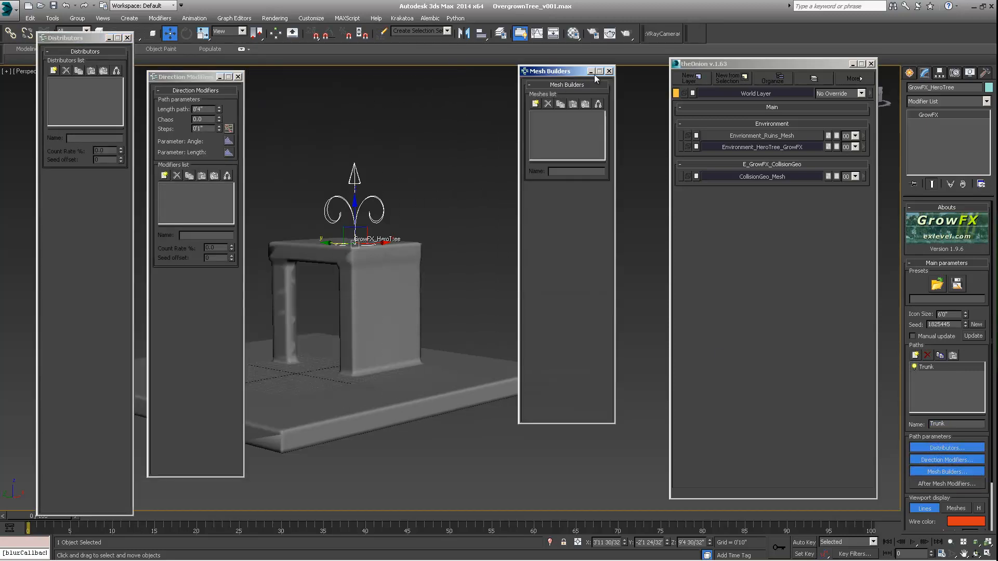
left_click(609, 71)
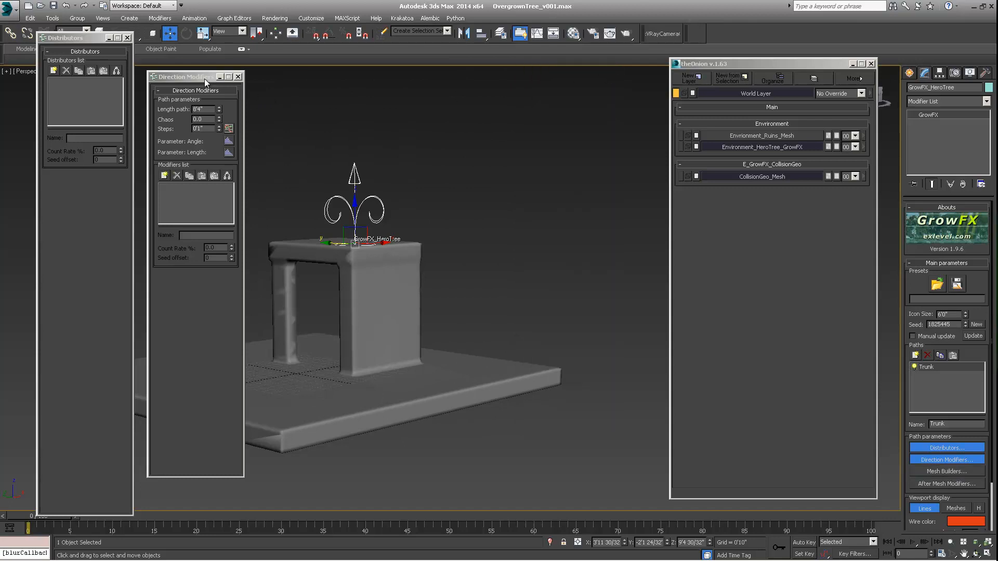
left_click_drag(204, 79, 577, 70)
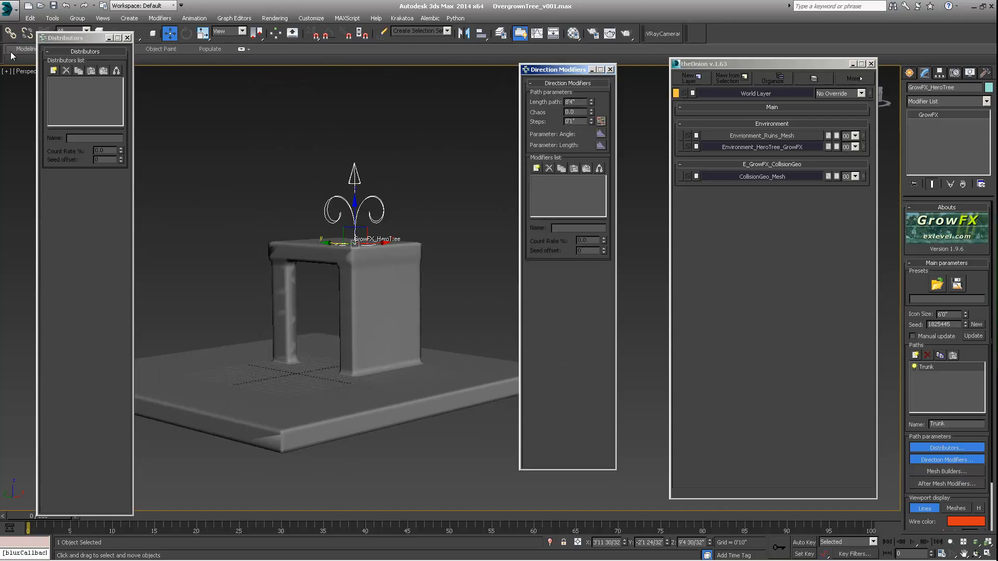
Step: Add a Distributor in point to the Trunk path
middle_click_drag(374, 209, 370, 216)
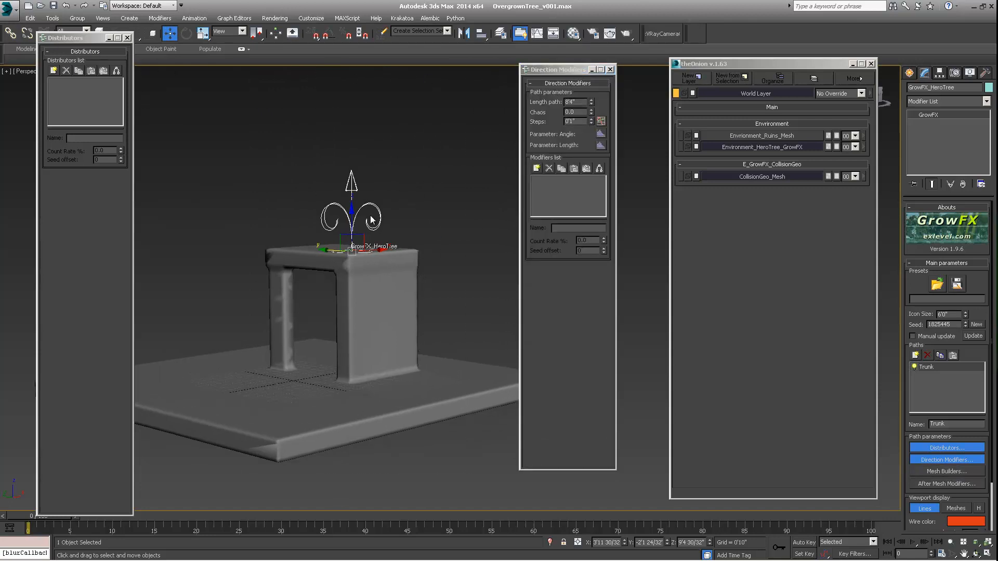
left_click(53, 70)
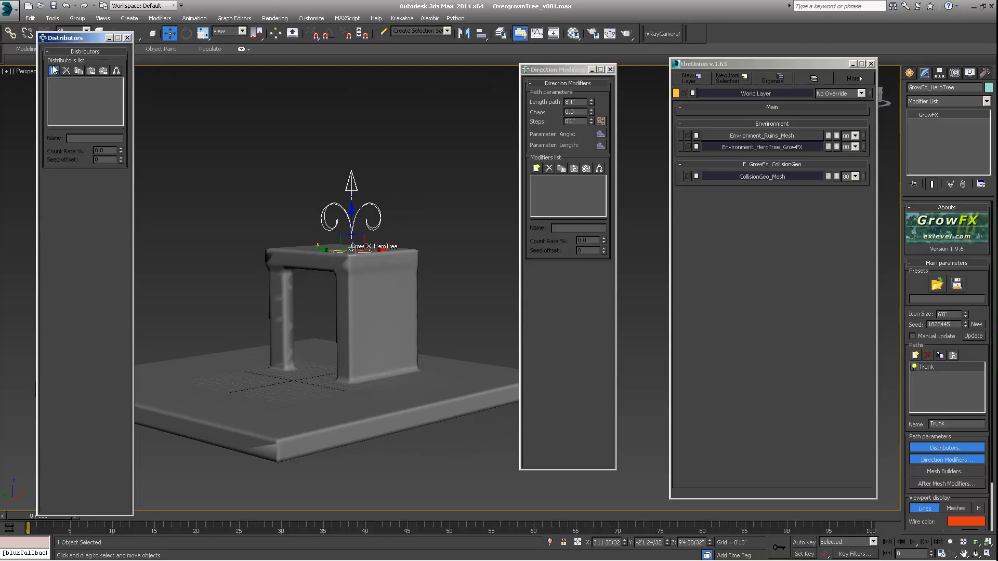
left_click(528, 300)
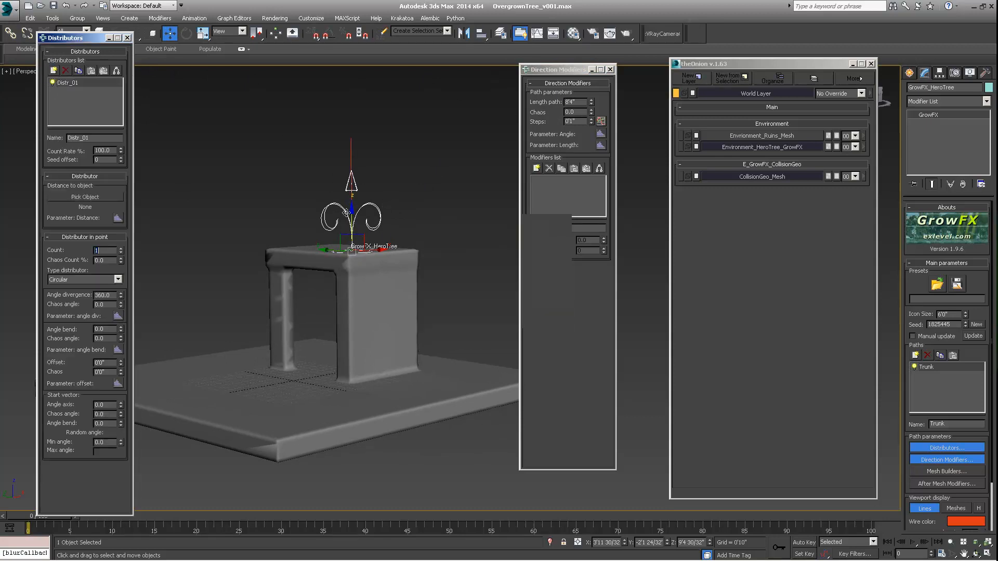
middle_click_drag(304, 228, 290, 254)
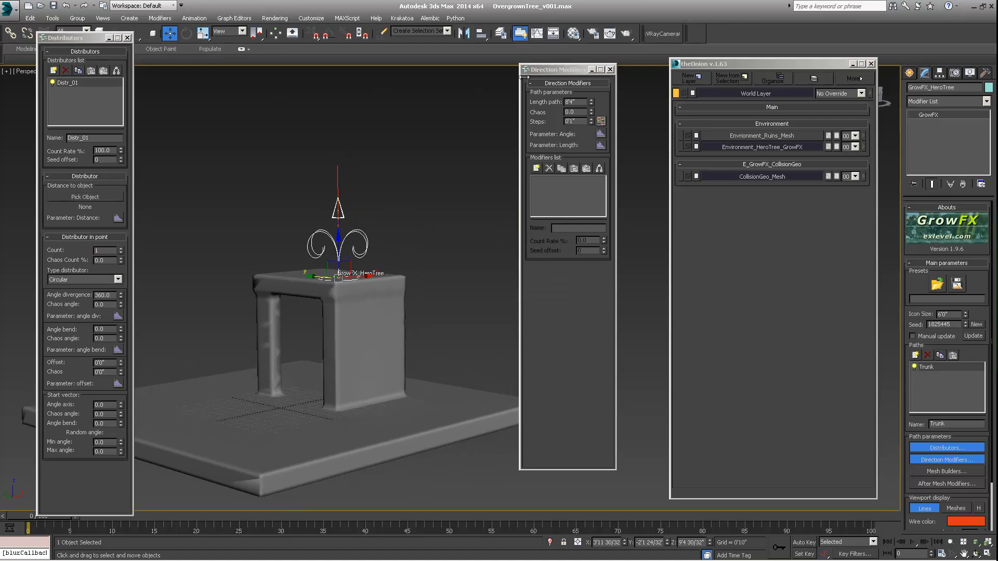
Step: Set the Trunk path's length to 20 feet
double_click(579, 102)
type("20")
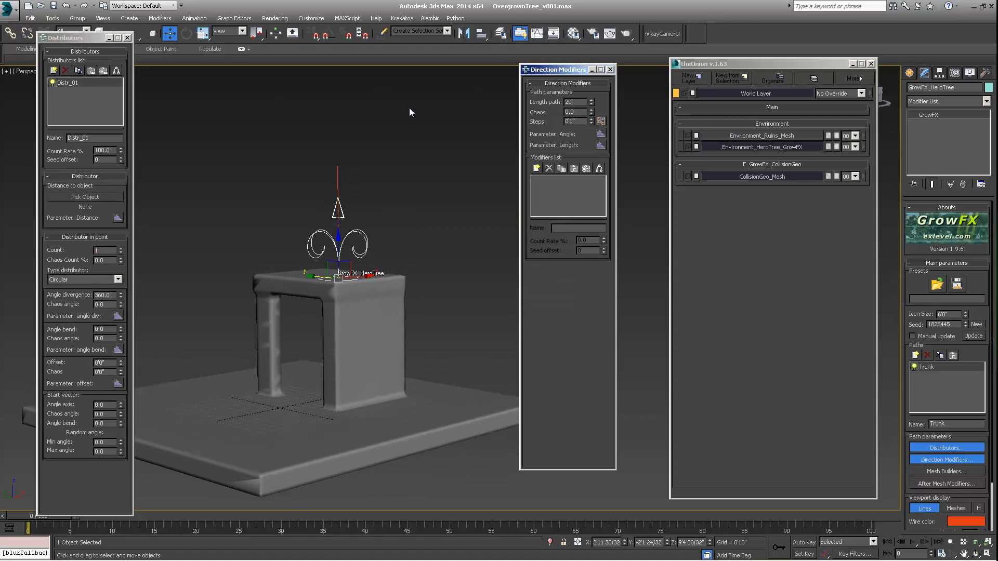
key("Return")
middle_click_drag(335, 171, 299, 258)
scroll(346, 227, "down", 3)
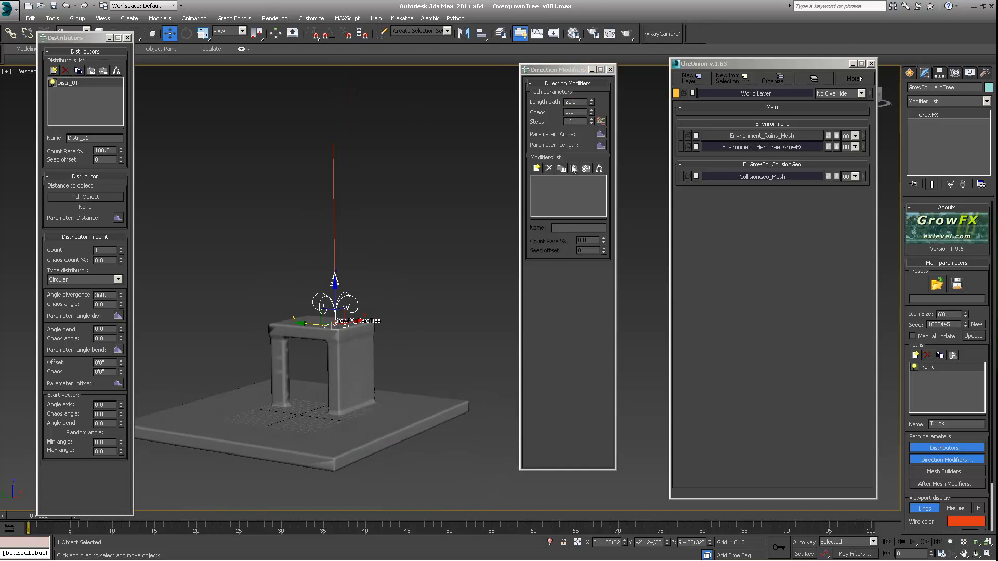
Step: Add a Random direction modifier to the trunk and slope its smoothing length graph from about 0.81 down to 0.04
left_click(537, 168)
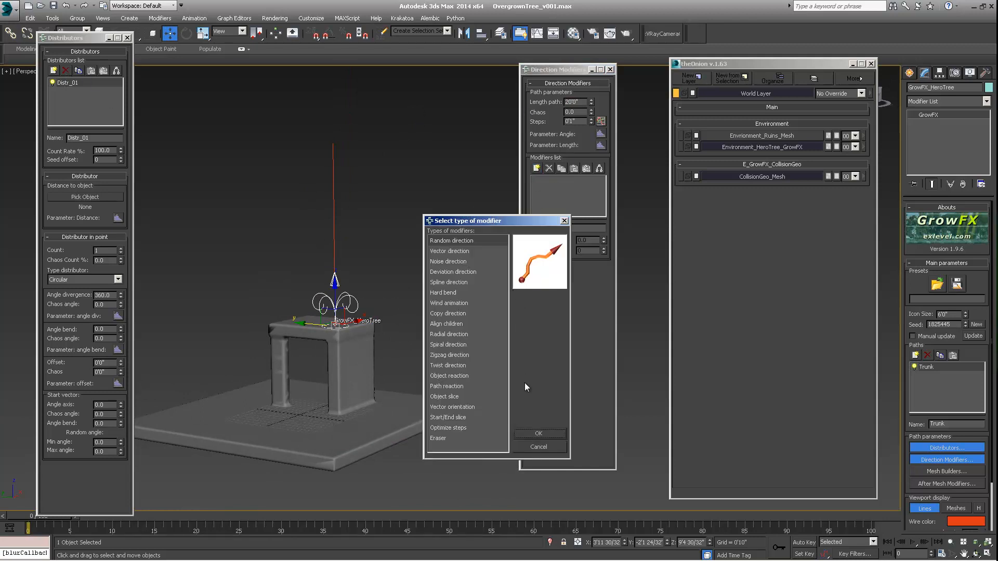
left_click(541, 431)
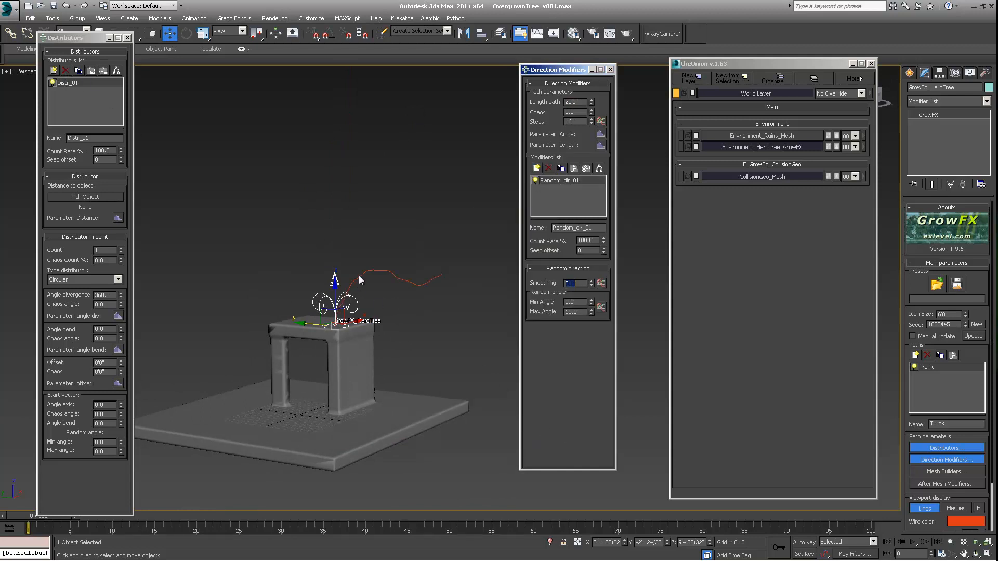
left_click(600, 283)
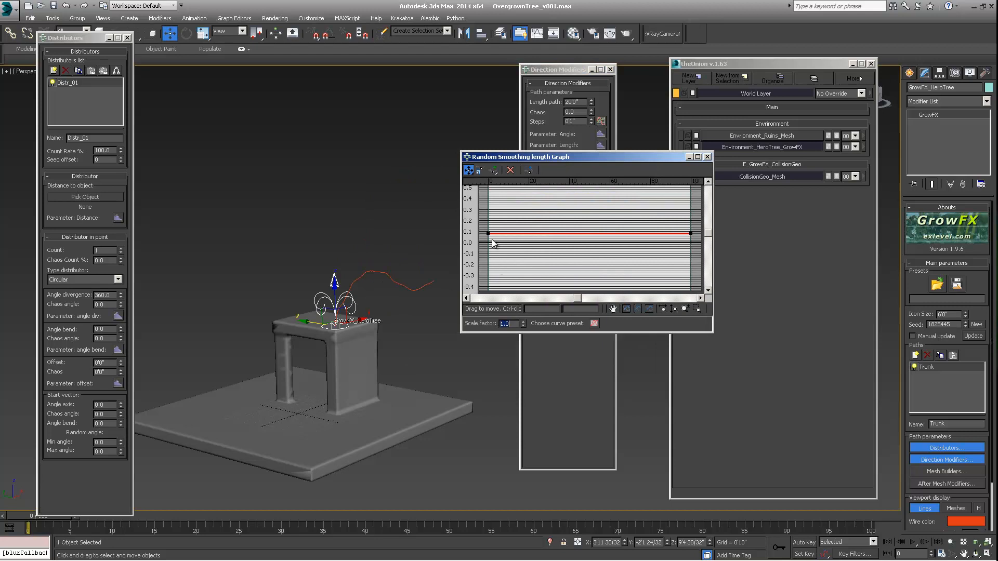
left_click_drag(489, 233, 512, 155)
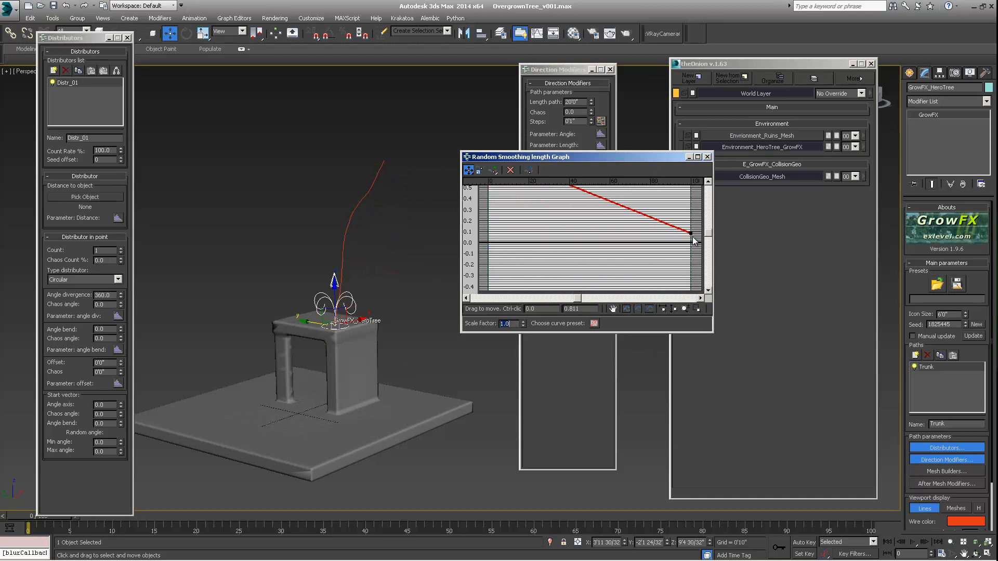
left_click_drag(690, 234, 691, 240)
middle_click_drag(622, 247, 622, 292)
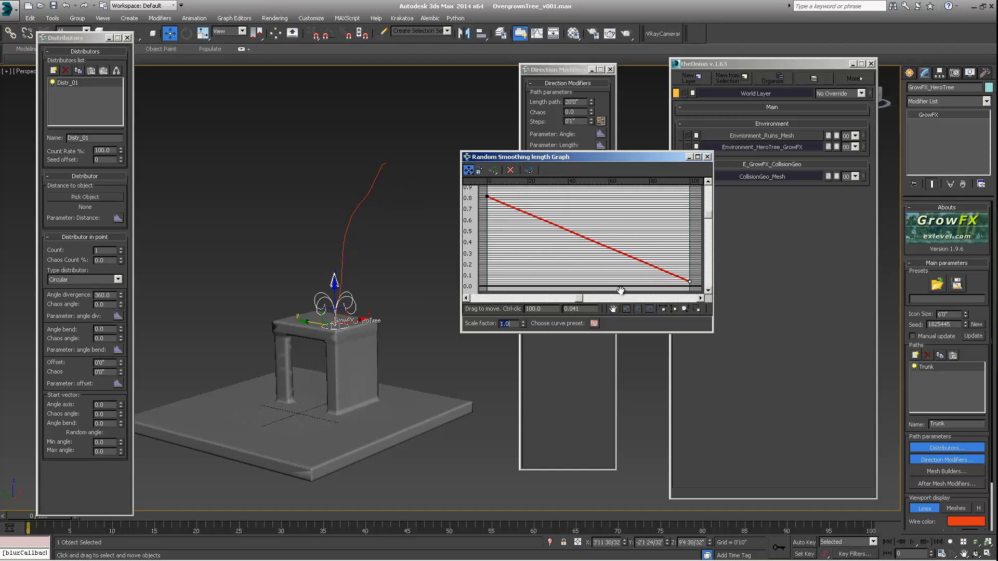
Step: Convert both end points of the smoothing graph to Bezier-Corner and bend the line into a smooth S-curve
right_click(489, 197)
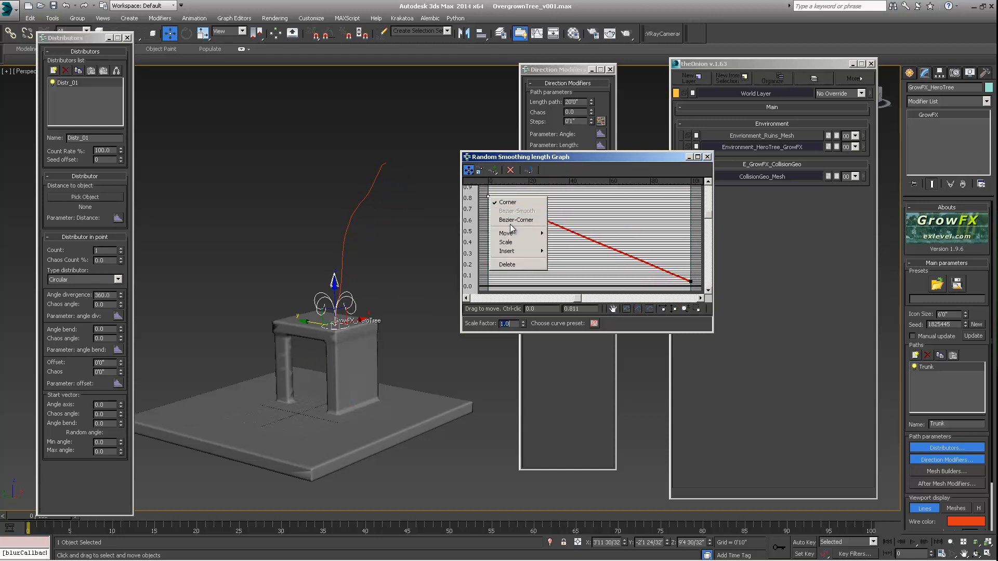
left_click(543, 223)
left_click_drag(542, 223, 607, 198)
left_click(691, 281)
right_click(691, 281)
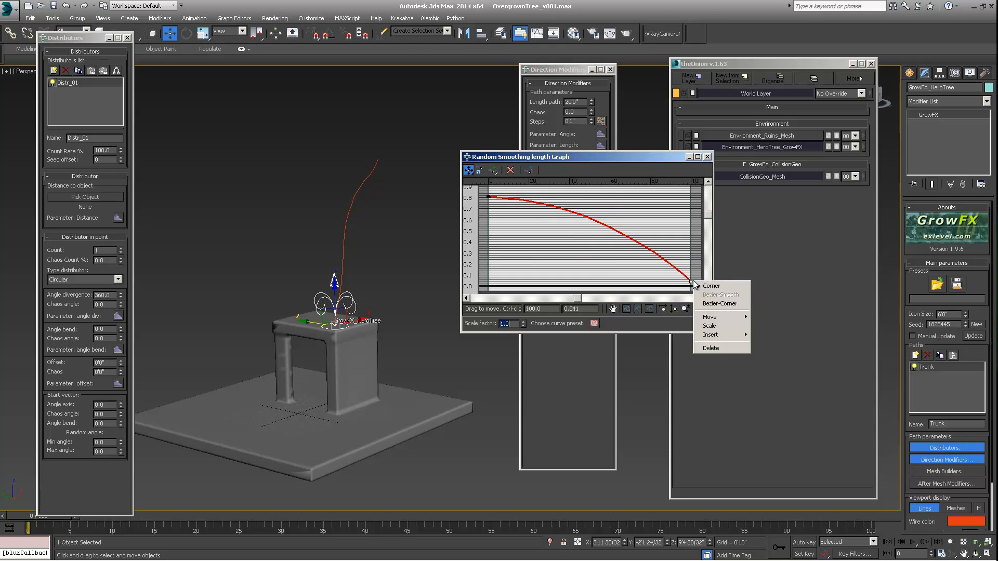
left_click(704, 303)
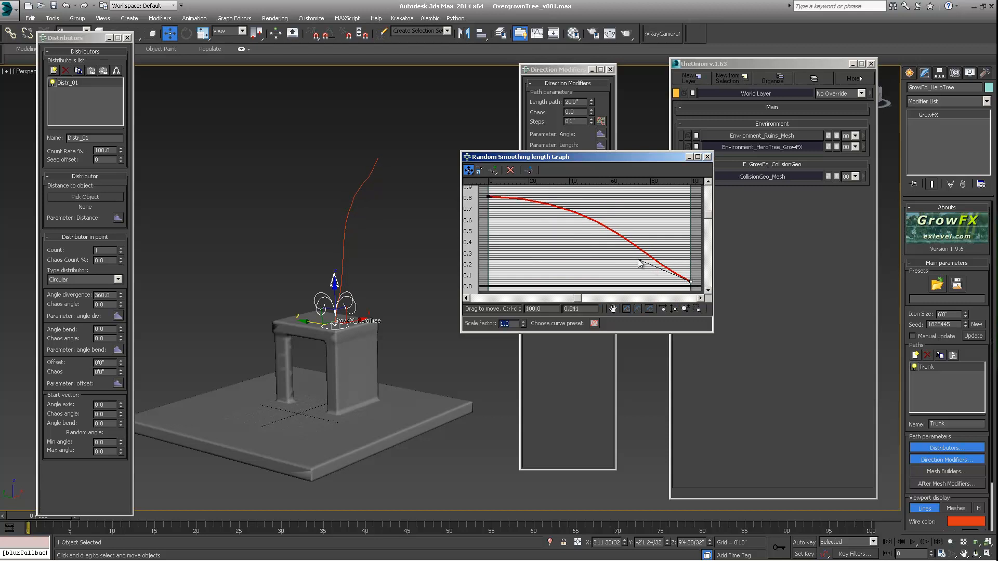
left_click_drag(643, 263, 529, 287)
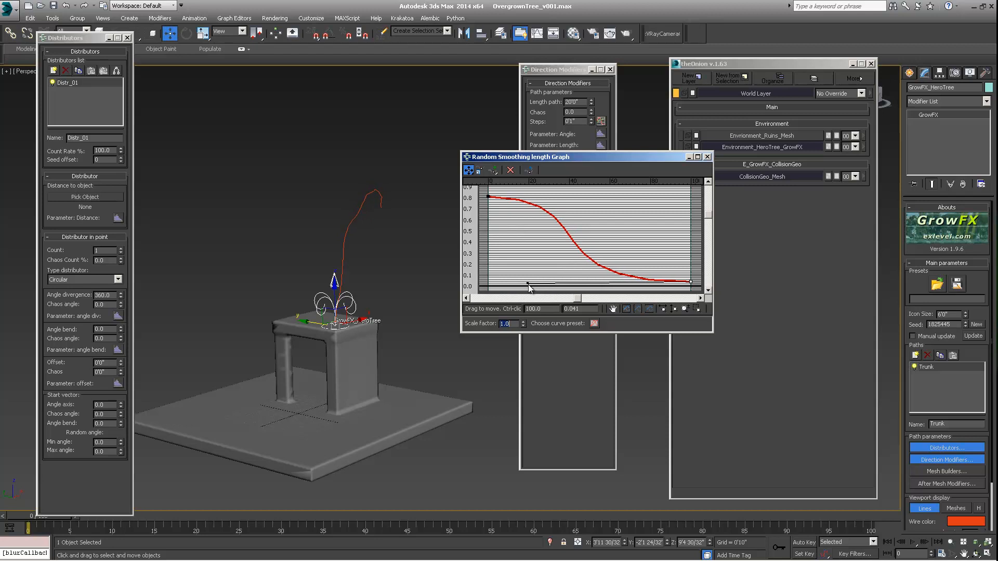
Step: Raise the smoothing curve's start point to 4.0 and close the graph
left_click_drag(488, 197, 478, 5)
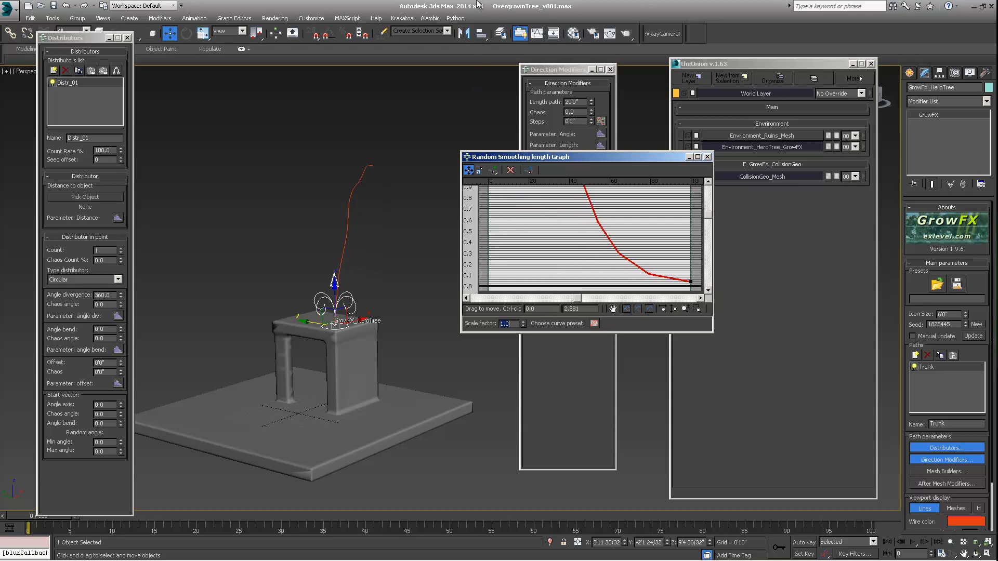
left_click(573, 309)
type("4")
key("Return")
middle_click_drag(355, 334, 382, 347, "alt")
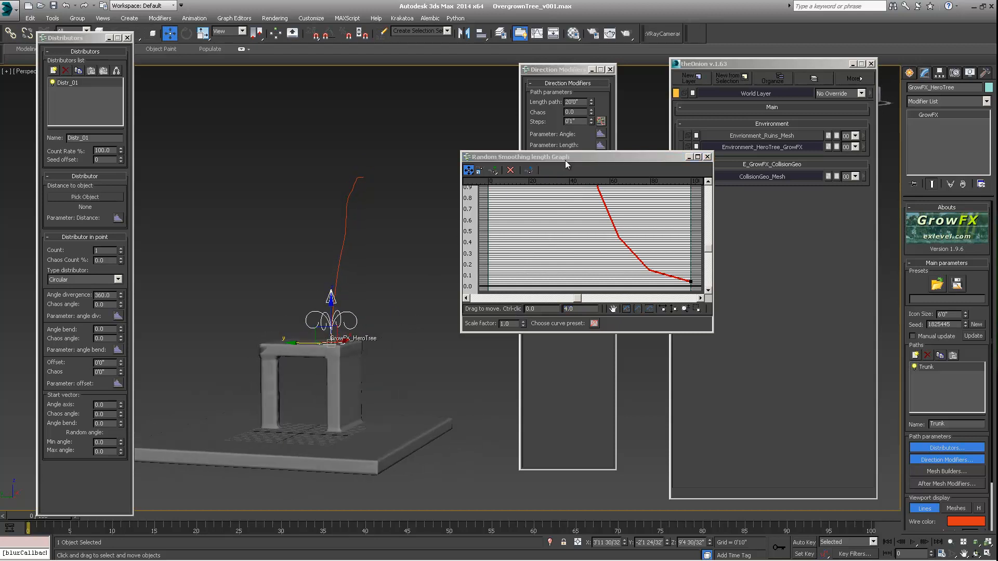
left_click_drag(565, 160, 554, 159)
left_click(696, 158)
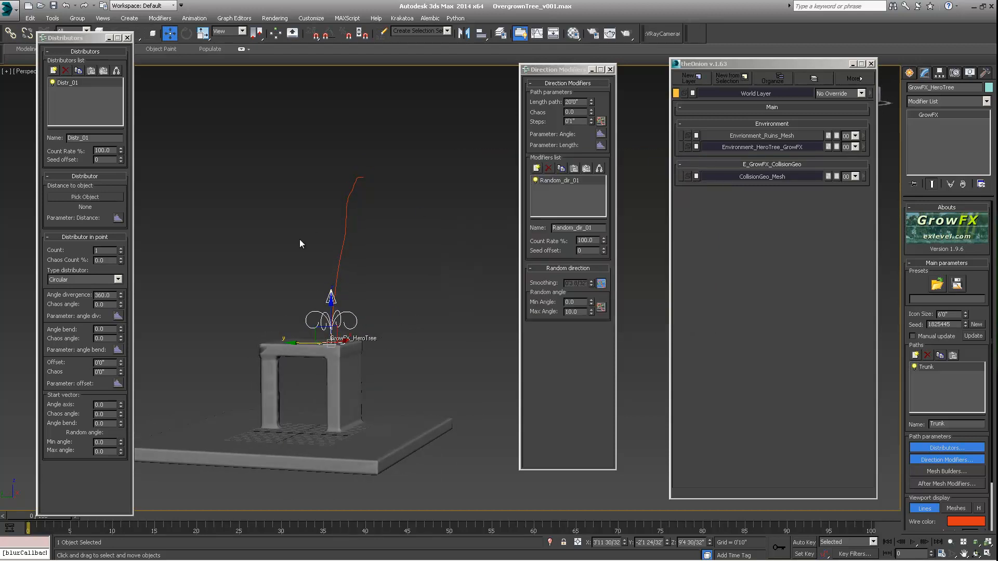
Step: Examine the shape of the trunk path above the ruin from several angles
middle_click_drag(299, 239, 333, 287, "alt")
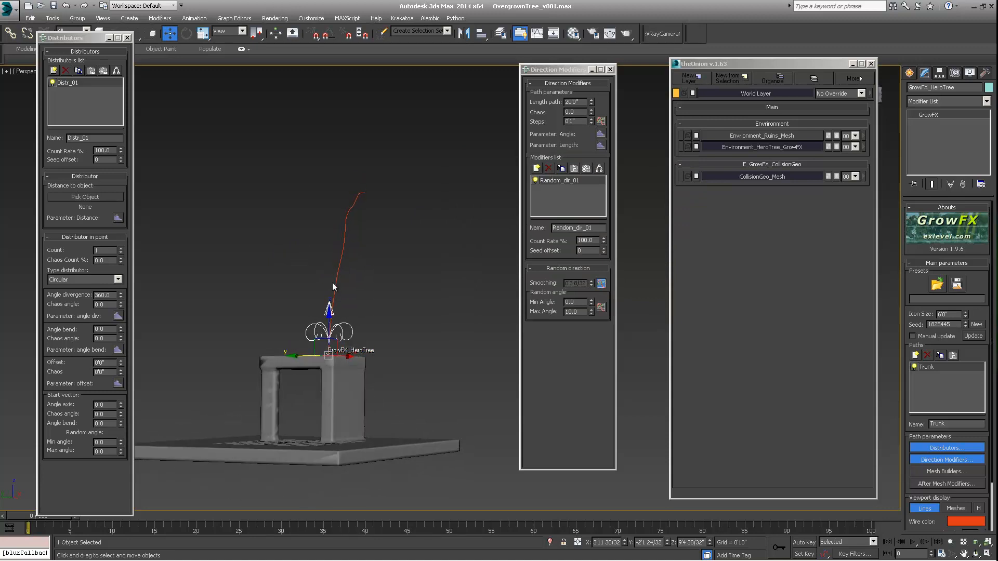
middle_click_drag(363, 217, 372, 256, "alt")
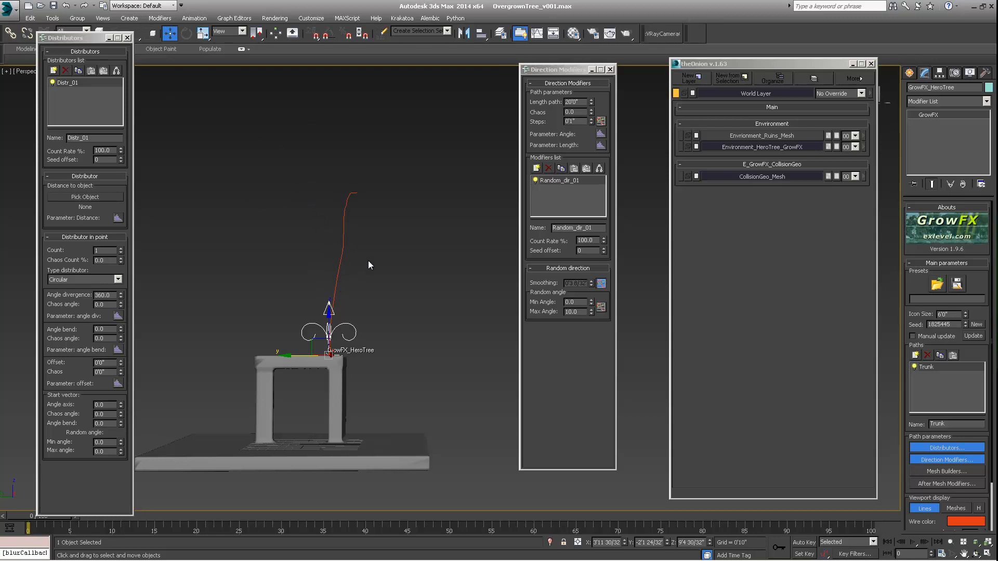
middle_click_drag(368, 262, 333, 262, "alt")
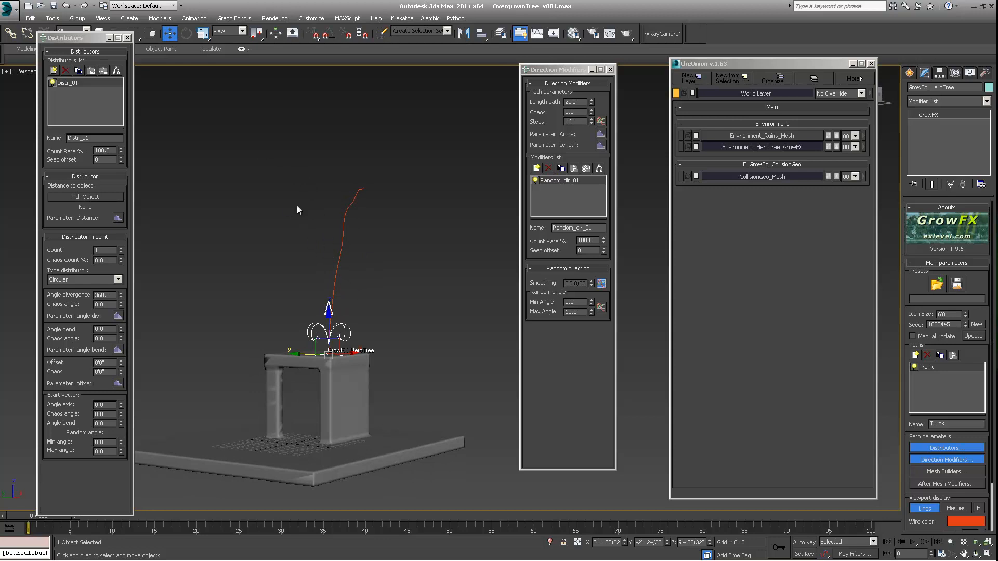
middle_click_drag(352, 232, 341, 286, "alt")
scroll(333, 289, "up", 3)
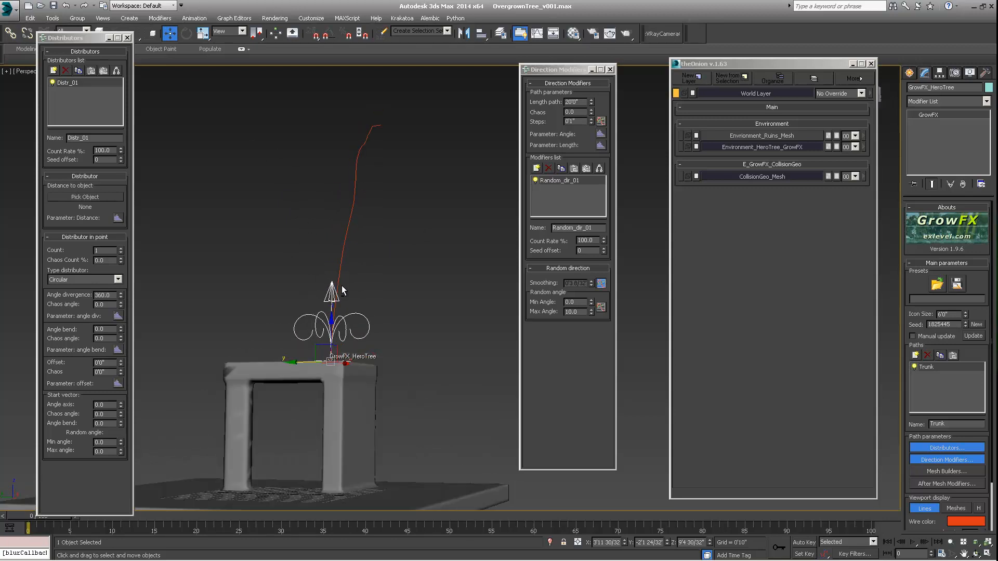
Step: Turn on the display of path points for the Trunk path and check their spacing up close
middle_click_drag(385, 239, 363, 207, "alt")
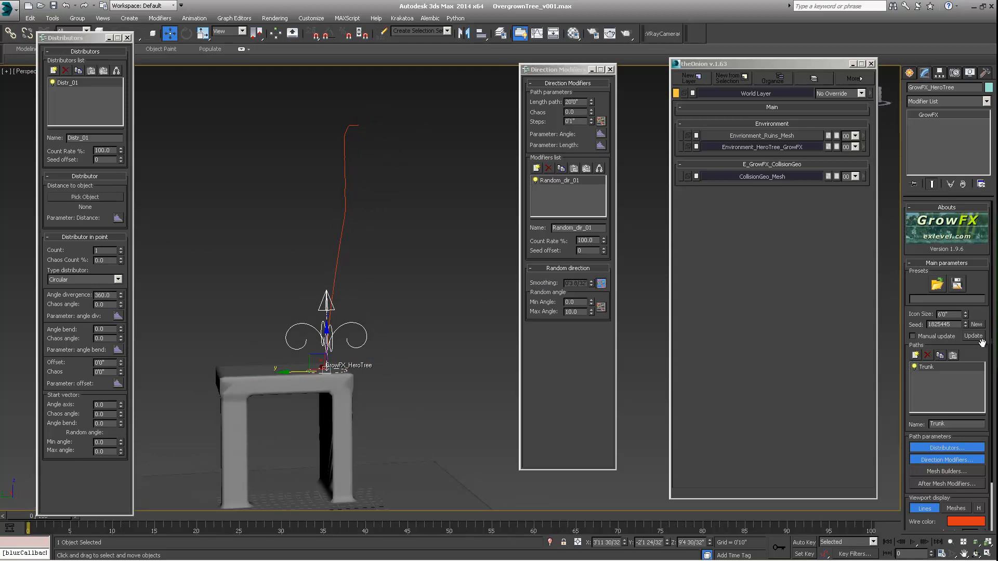
scroll(952, 435, "down", 2)
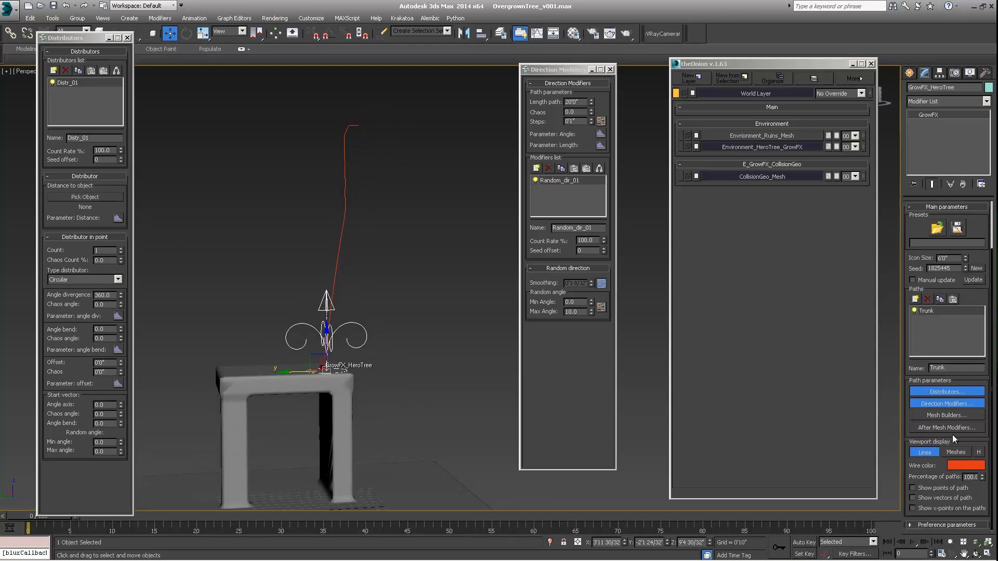
left_click(912, 488)
middle_click_drag(356, 316, 365, 268)
scroll(364, 242, "up", 5)
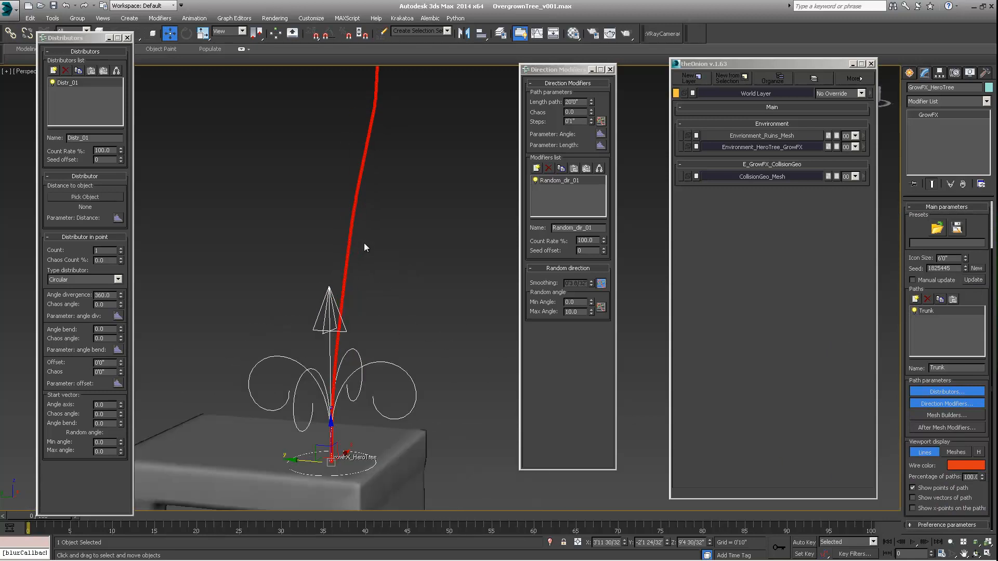
scroll(364, 242, "up", 6)
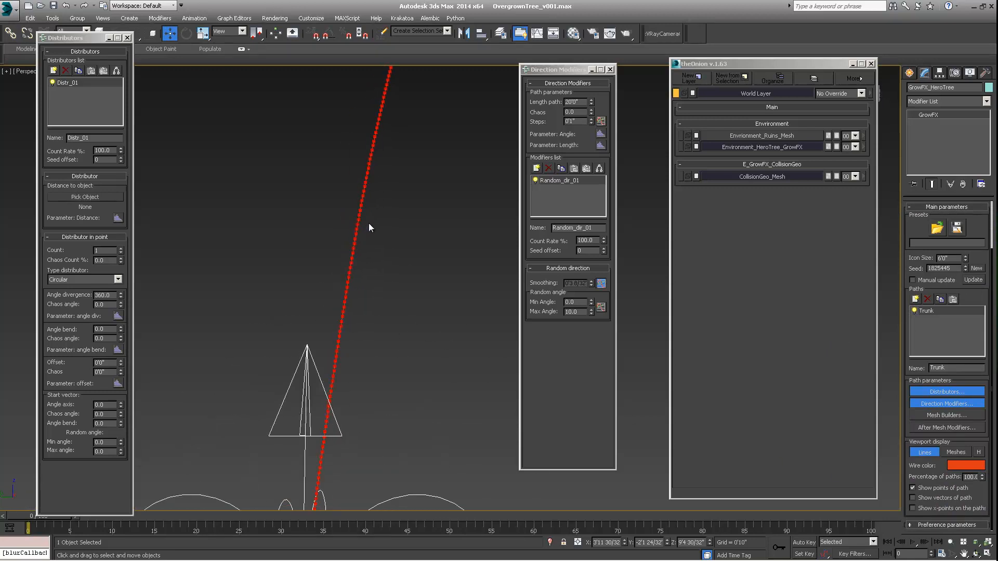
mouse_move(345, 268)
middle_mouse_down()
mouse_move(304, 264)
mouse_move(337, 264)
middle_mouse_up()
scroll(304, 264, "down", 2)
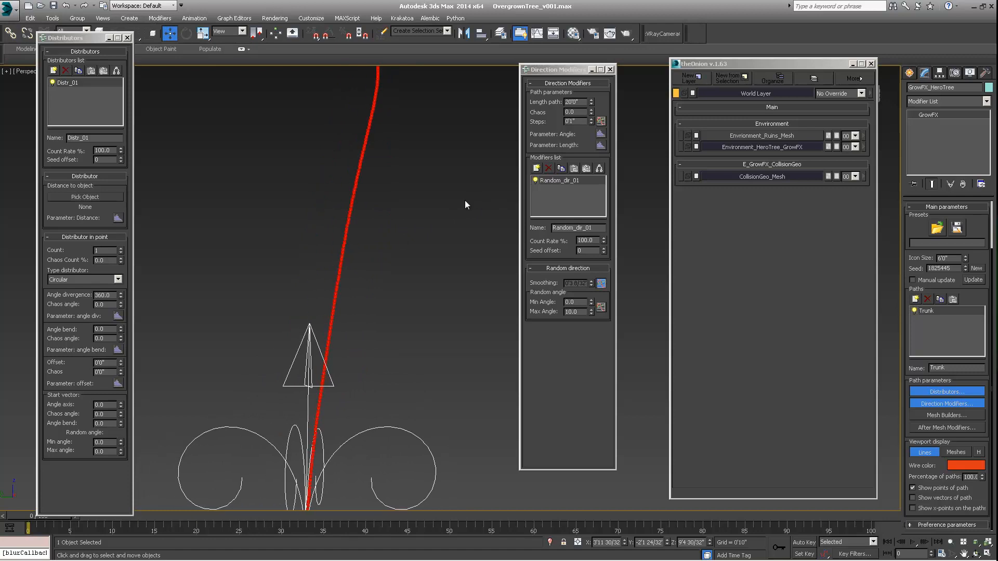
Step: Add a Noise direction modifier to the trunk with a scale of about 1'0" and a strength of about 0'2"
left_click(536, 167)
left_click(450, 261)
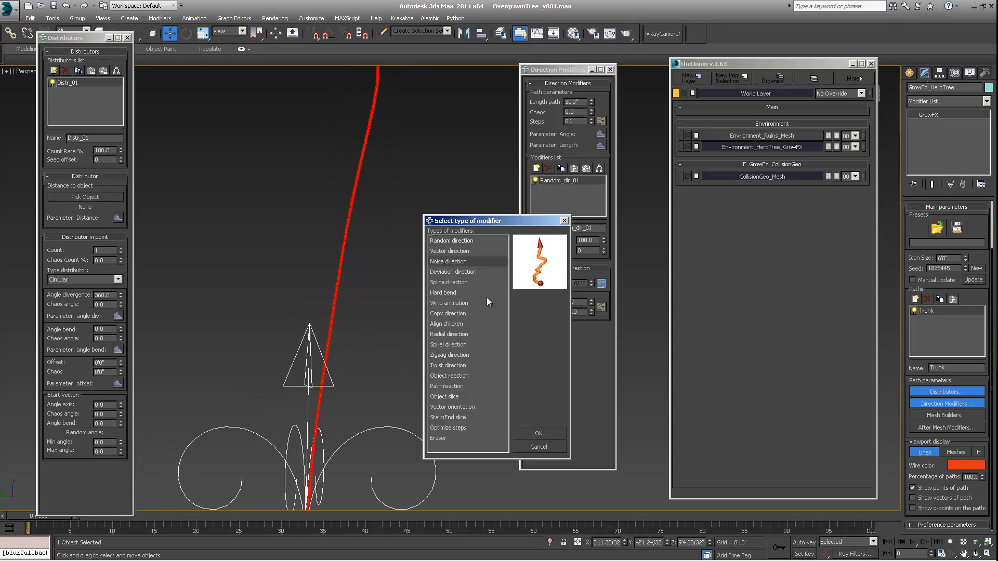
left_click(538, 433)
scroll(362, 295, "down", 4)
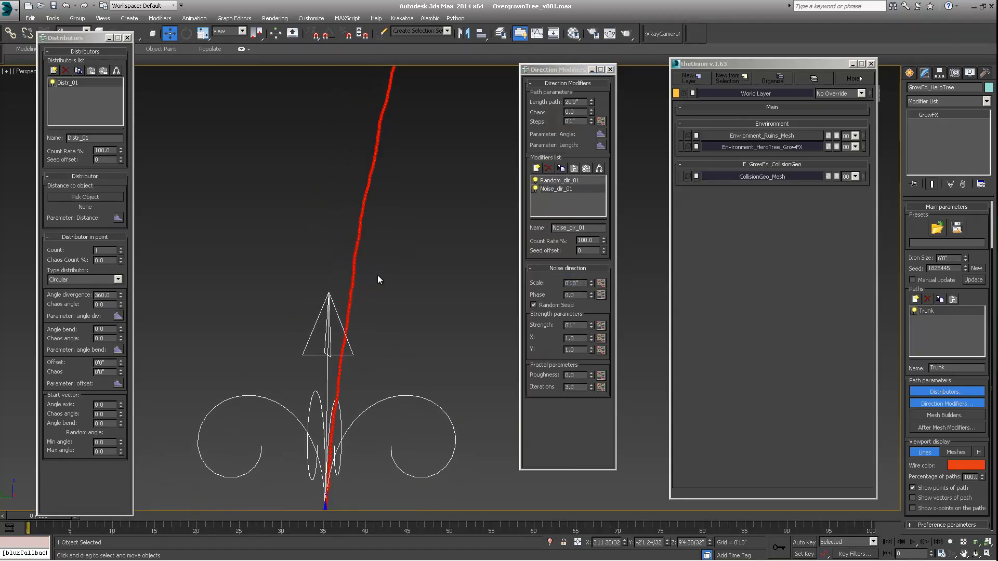
left_click_drag(591, 281, 593, 266)
left_click_drag(591, 326, 590, 316)
left_click_drag(588, 241, 590, 254)
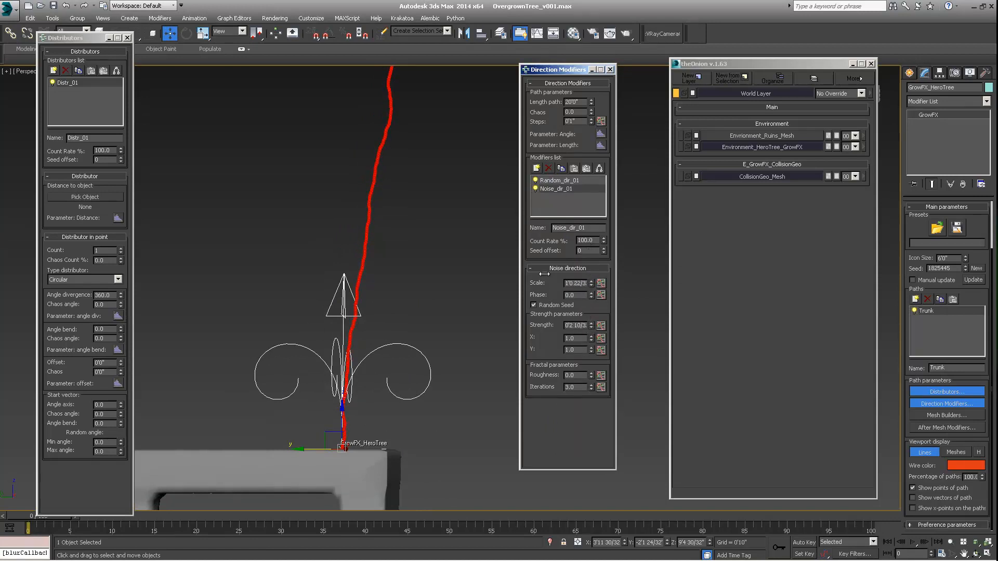
mouse_move(320, 333)
middle_mouse_down("alt")
mouse_move(333, 343)
mouse_move(413, 336)
mouse_move(328, 344)
middle_mouse_up("alt")
scroll(343, 339, "down", 3)
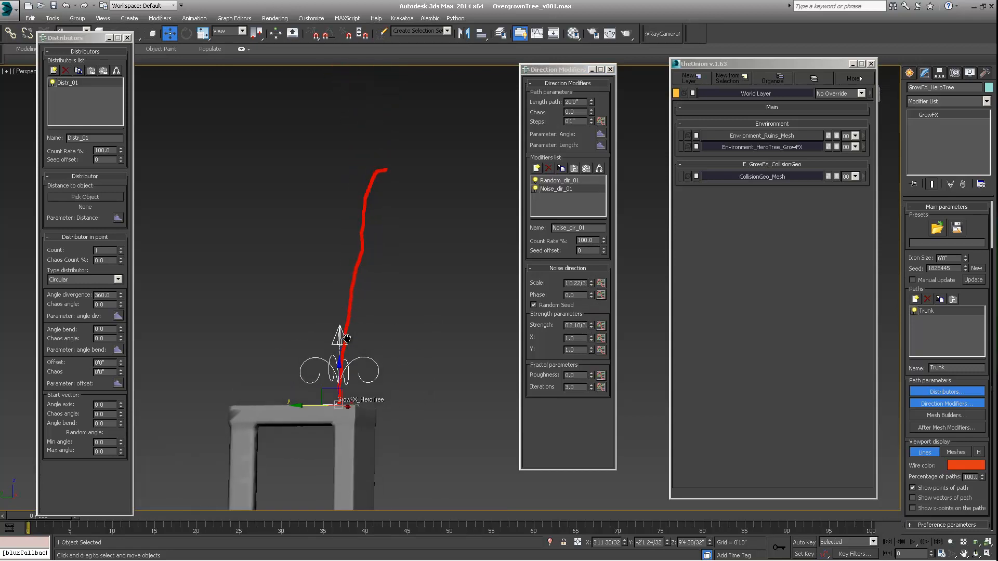
Step: Add an Optimize steps modifier to the trunk and raise its angle tolerance to 5.14
left_click(536, 169)
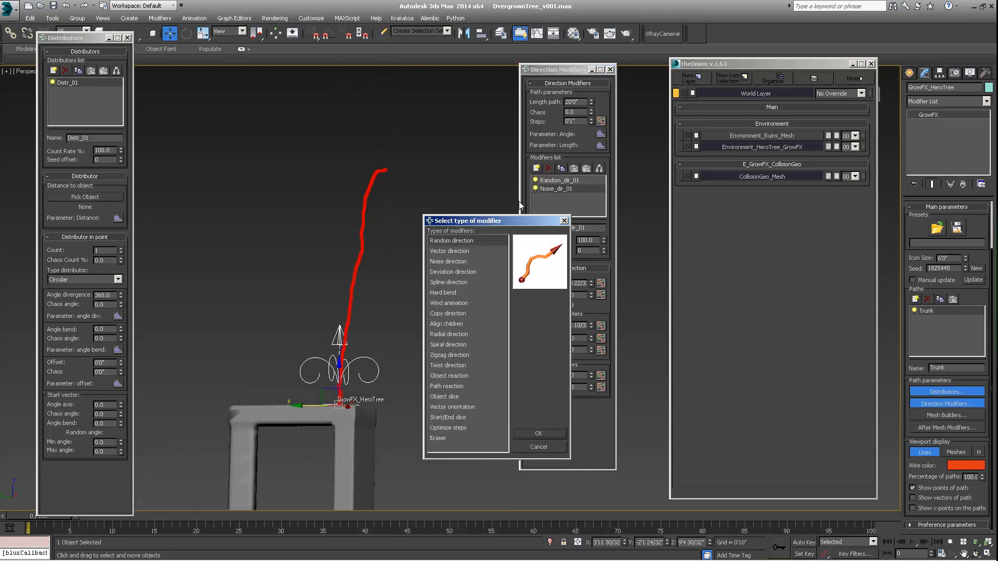
left_click(441, 426)
left_click(551, 433)
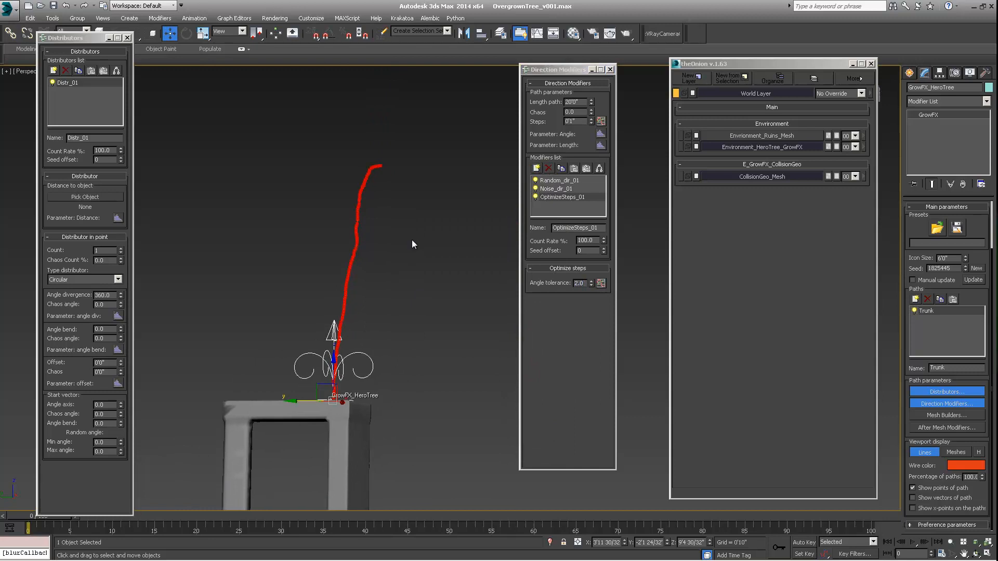
scroll(348, 266, "up", 5)
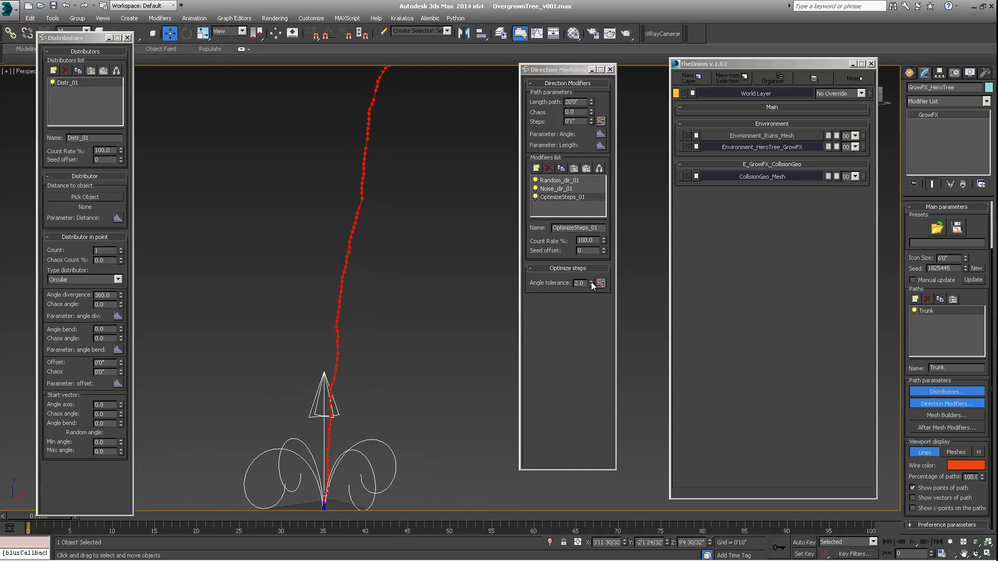
left_click_drag(591, 283, 591, 200)
Step: Examine the trunk path's points and its base on top of the ruin from several angles
scroll(405, 266, "down", 5)
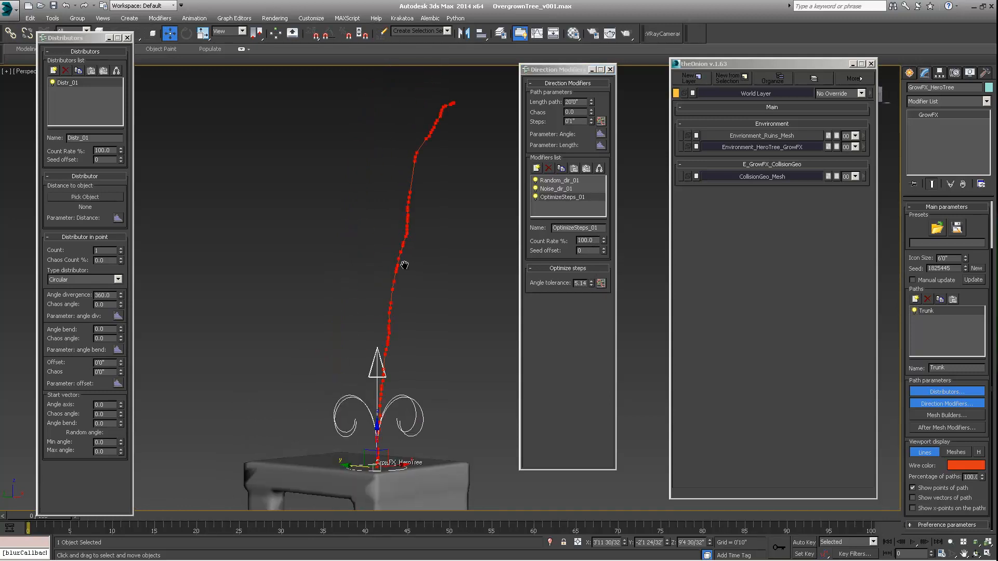
middle_click_drag(396, 270, 365, 235, "alt")
middle_click_drag(435, 250, 409, 267, "alt")
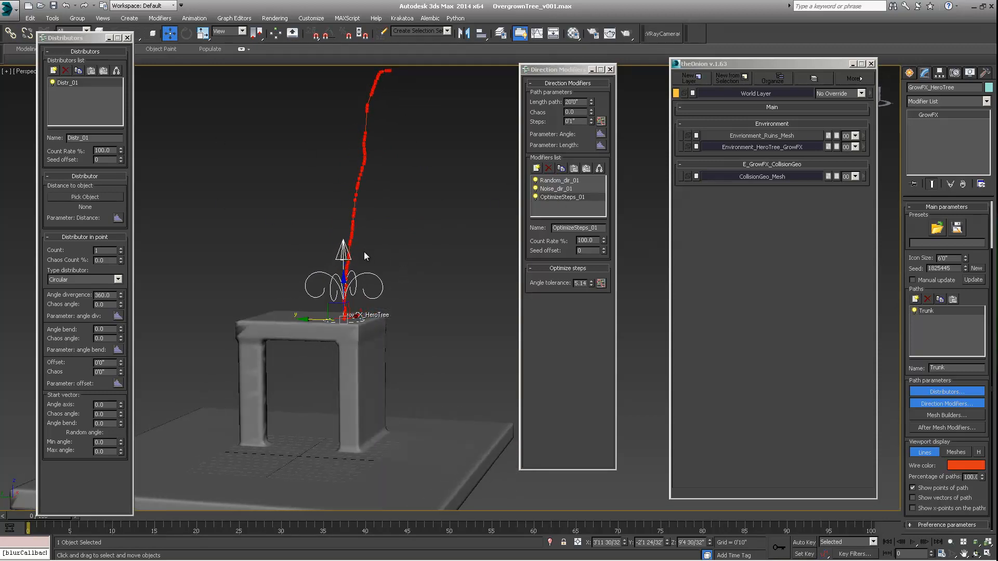
scroll(358, 274, "up", 6)
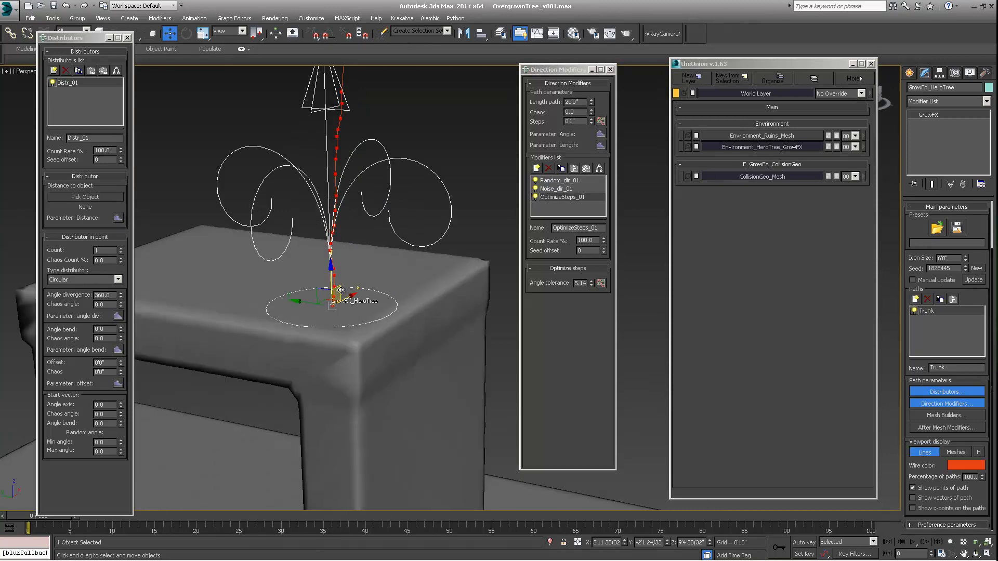
middle_click_drag(341, 290, 358, 300, "alt")
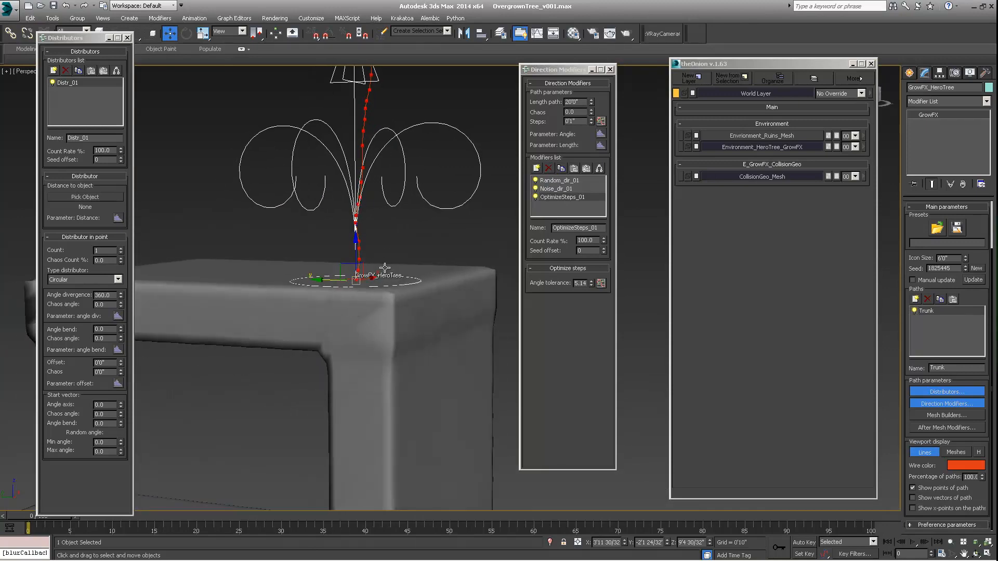
mouse_move(385, 267)
middle_mouse_down("alt")
mouse_move(366, 286)
mouse_move(363, 239)
mouse_move(368, 269)
middle_mouse_up("alt")
scroll(366, 287, "down", 5)
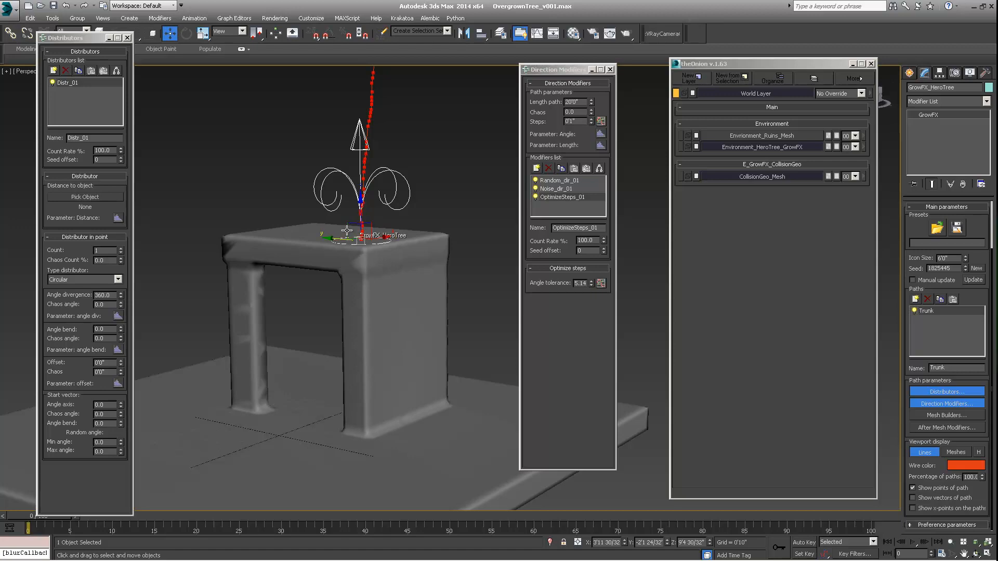
middle_click_drag(357, 260, 350, 229, "alt")
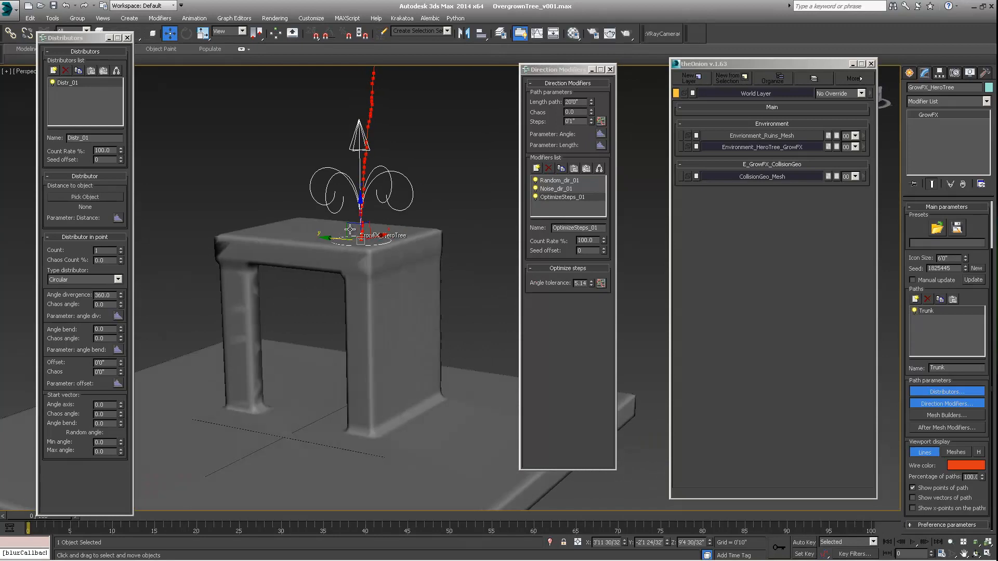
mouse_move(371, 320)
middle_mouse_down("alt")
mouse_move(412, 296)
mouse_move(368, 323)
mouse_move(401, 285)
mouse_move(374, 327)
mouse_move(358, 333)
middle_mouse_up("alt")
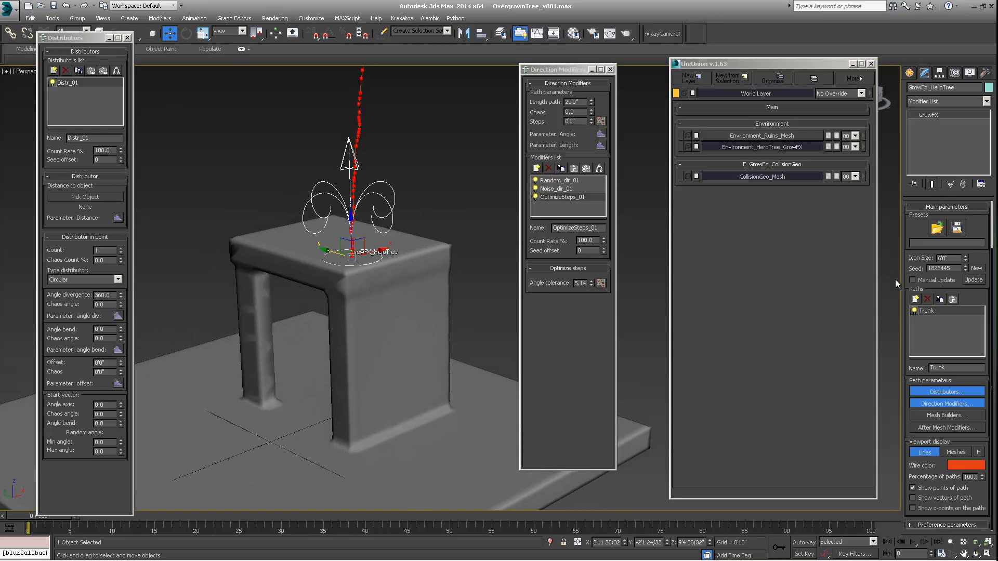
Step: Create a second path in the tree and give it a plain Distributor at the tree's base
left_click(914, 310)
left_click(914, 310)
left_click(915, 299)
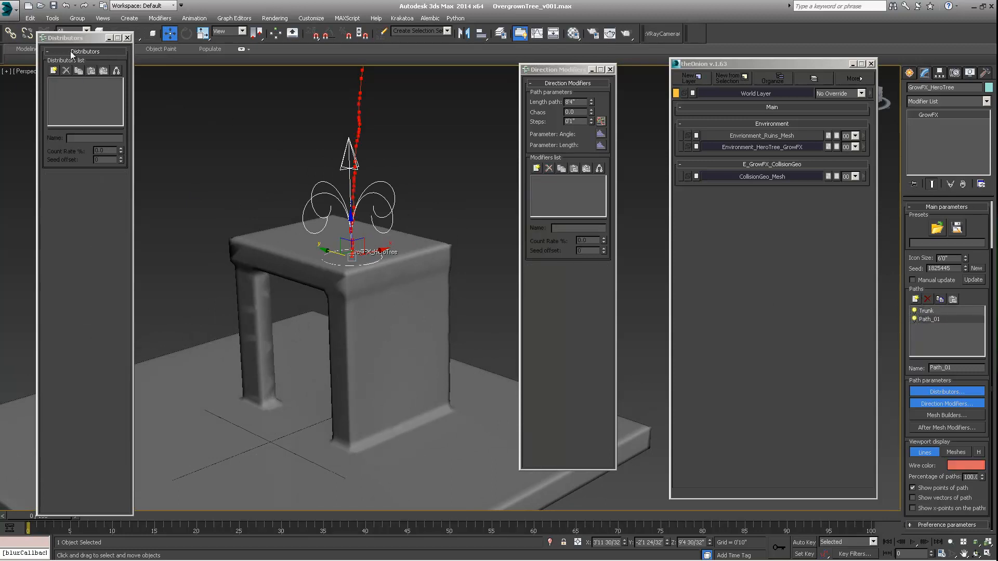
left_click(54, 71)
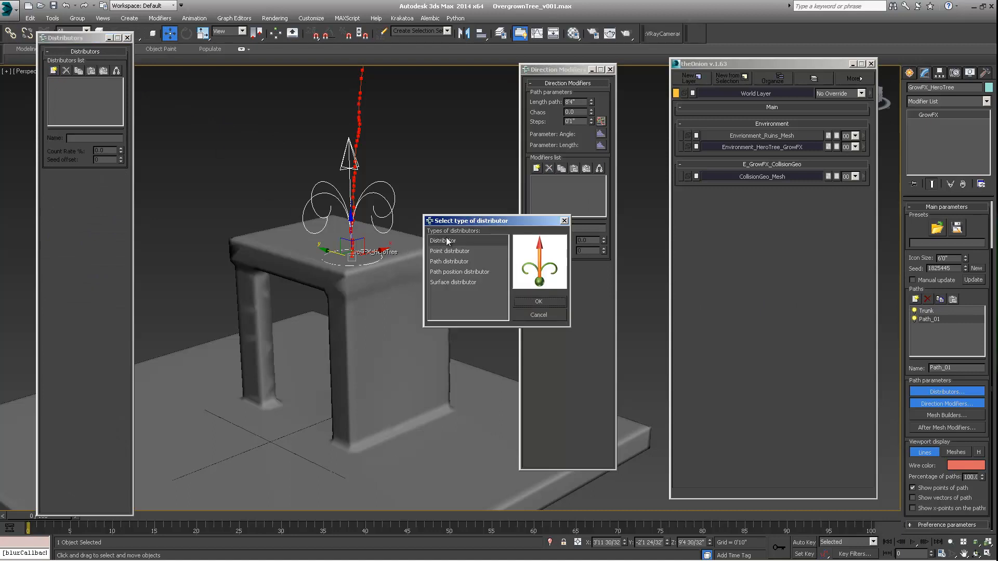
left_click(529, 302)
middle_click_drag(292, 154, 344, 197, "alt")
middle_click_drag(329, 148, 351, 167, "alt")
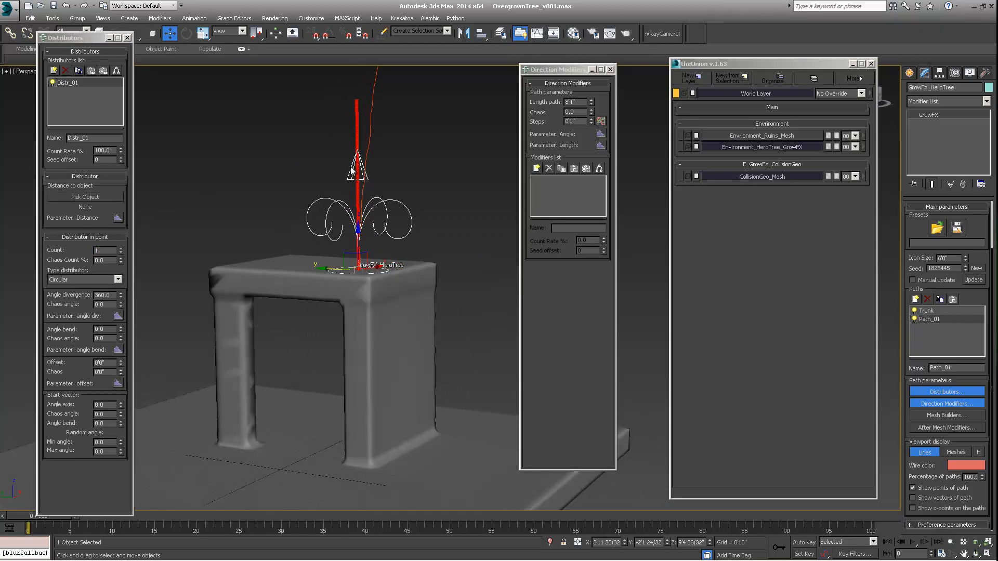
middle_click_drag(366, 221, 414, 218, "alt")
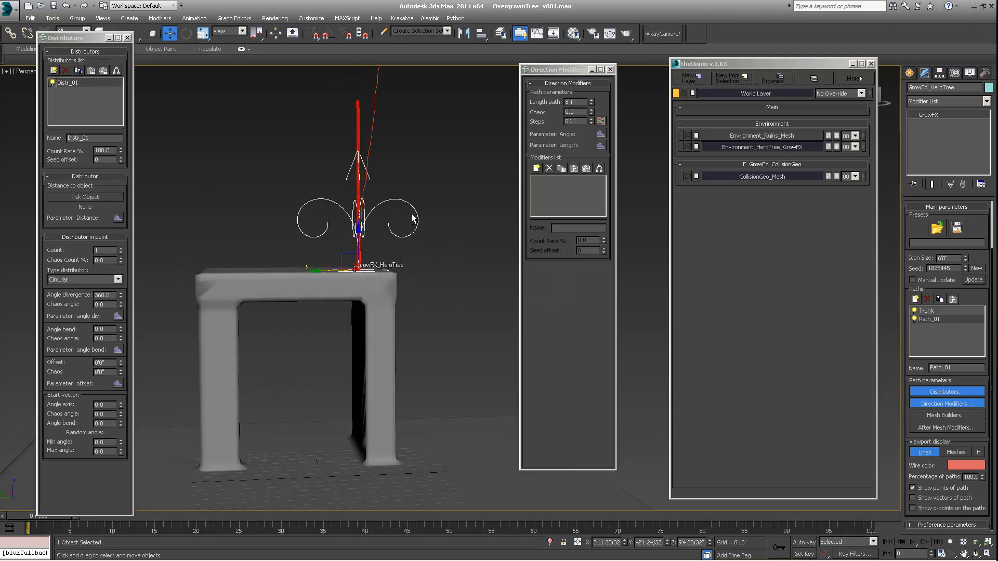
left_click_drag(64, 47, 74, 45)
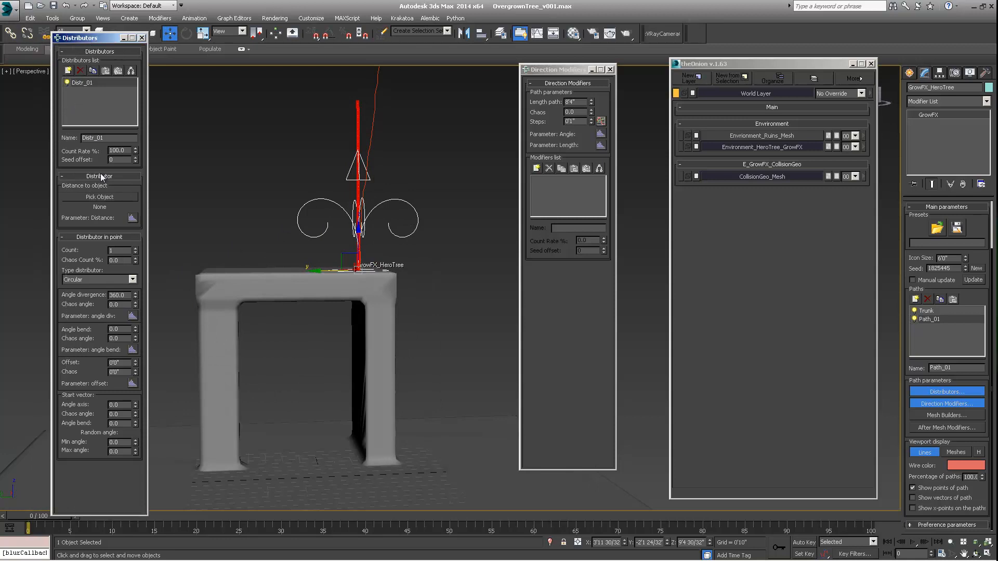
Step: Set the new path's steps to 2'0" and rename the path as Roots
left_click(536, 169)
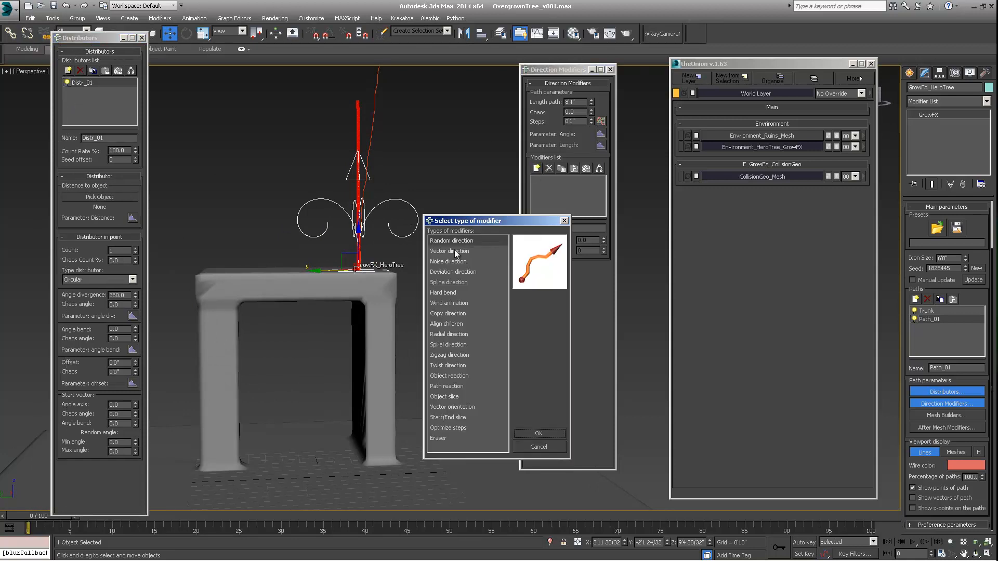
left_click(563, 221)
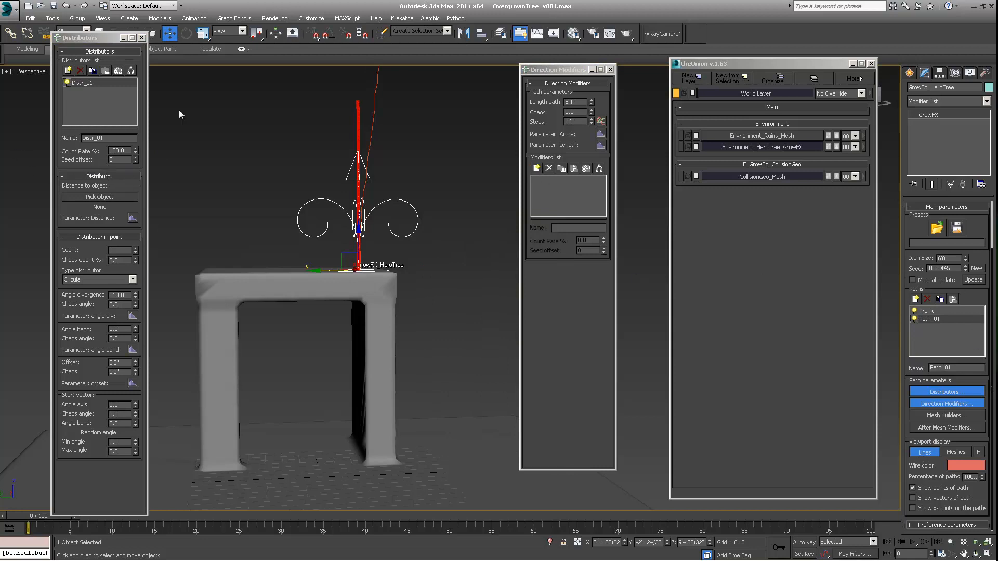
left_click(570, 121)
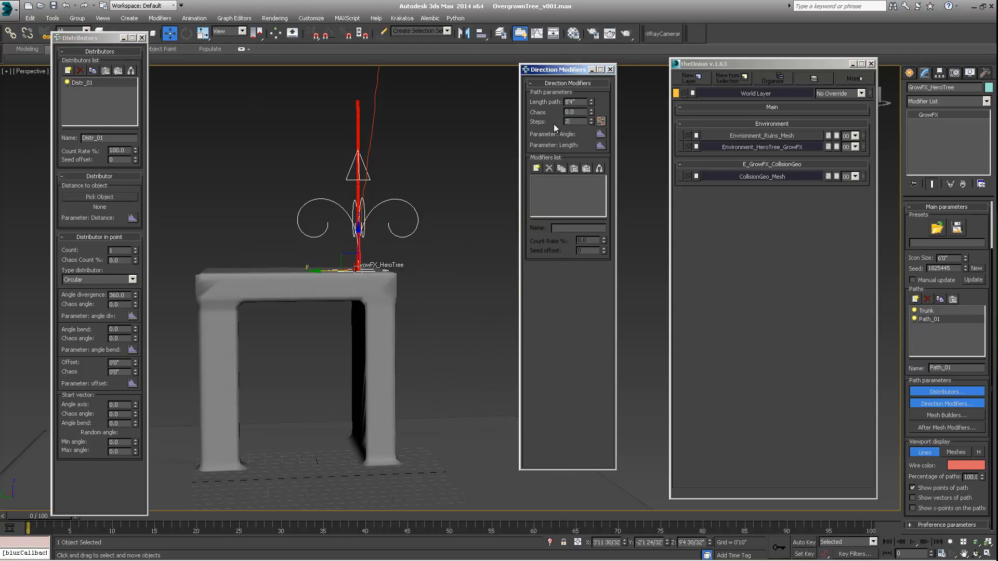
key("Return")
double_click(936, 368)
type("Roots")
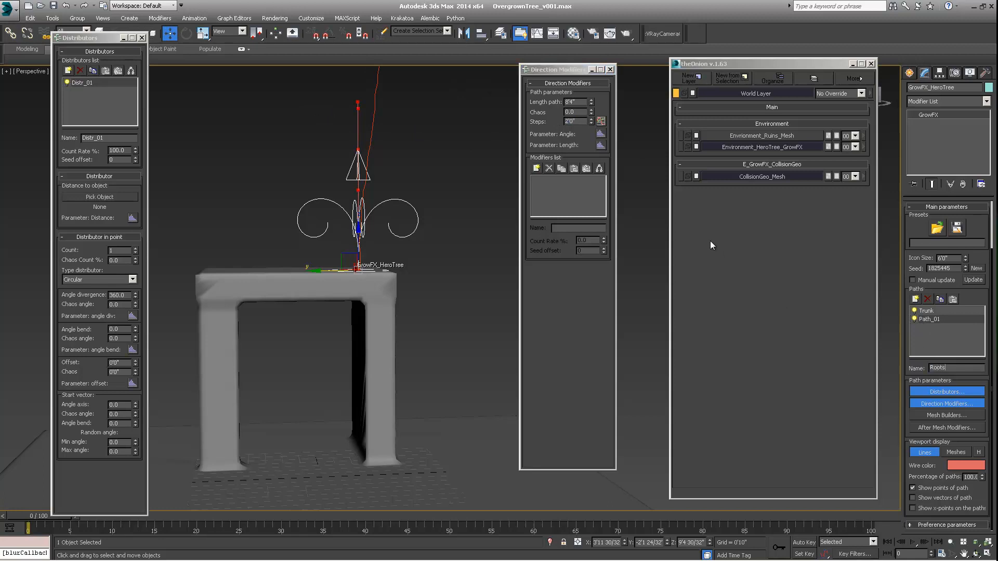
key("Return")
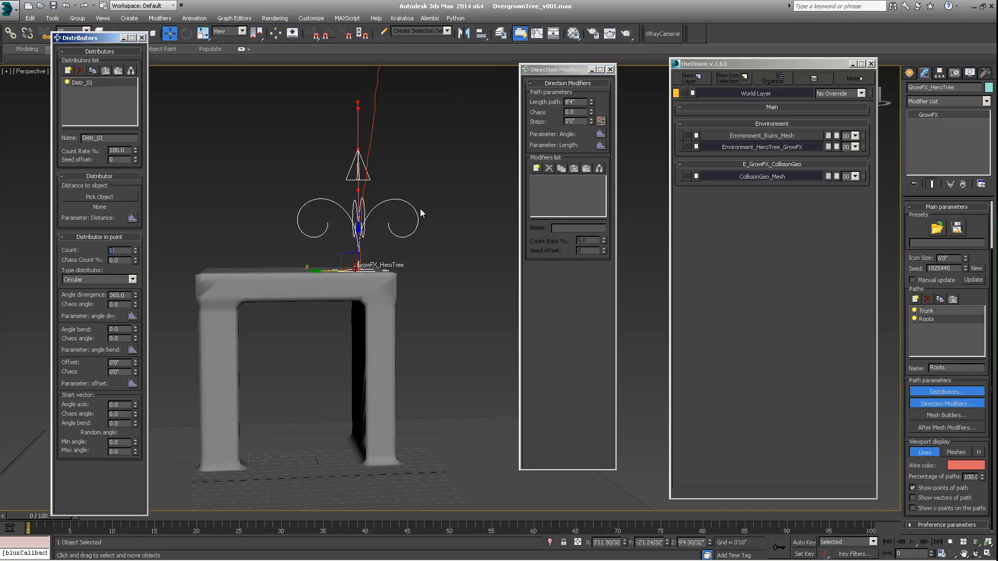
Step: Set the Roots distributor's count to 5 and spread the paths outward with an offset of about 0'7"
middle_click_drag(420, 209, 395, 229, "alt")
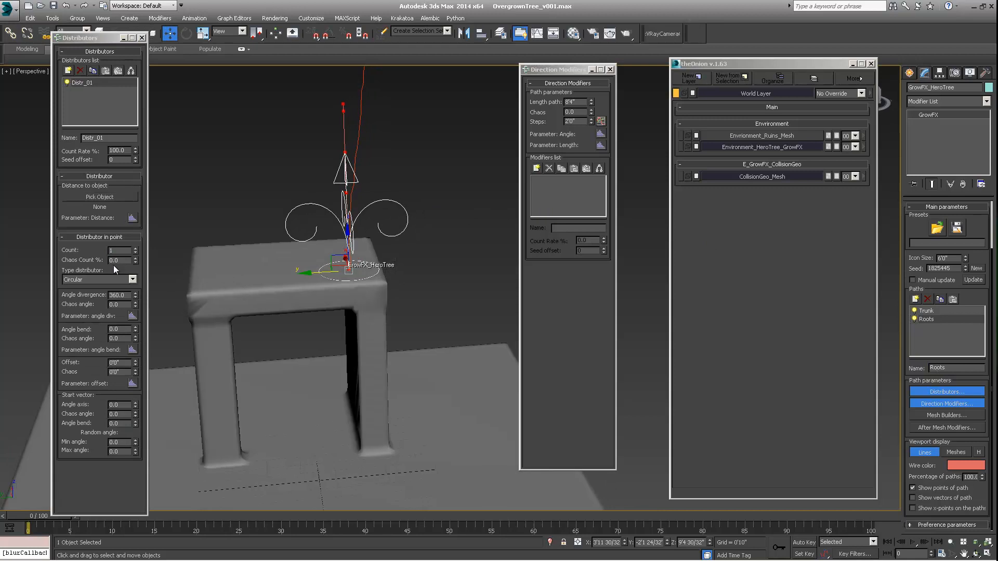
left_click(135, 249)
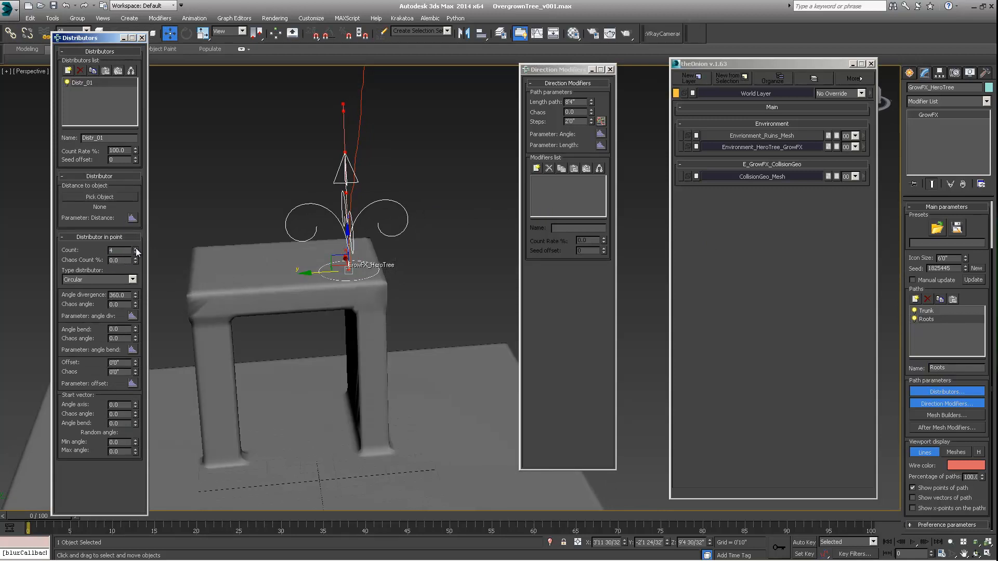
left_click(136, 248)
mouse_move(136, 360)
left_mouse_down()
mouse_move(159, 21)
mouse_move(161, 544)
left_mouse_up()
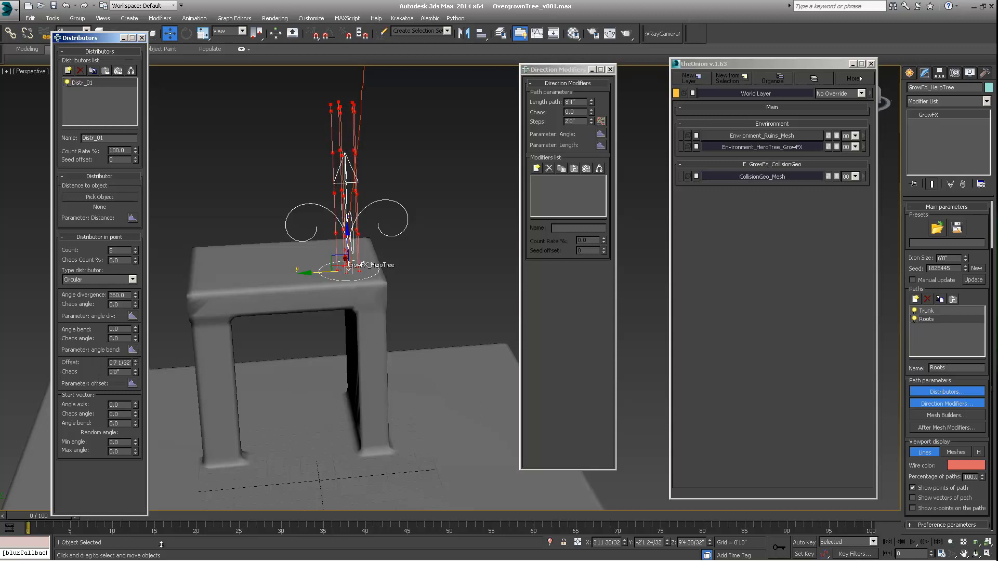
Step: Add a Hard bend direction modifier to the Roots path and view how the paths bend over the ruin
middle_click_drag(472, 206, 368, 224, "alt")
middle_click_drag(364, 178, 357, 178, "alt")
left_click(537, 168)
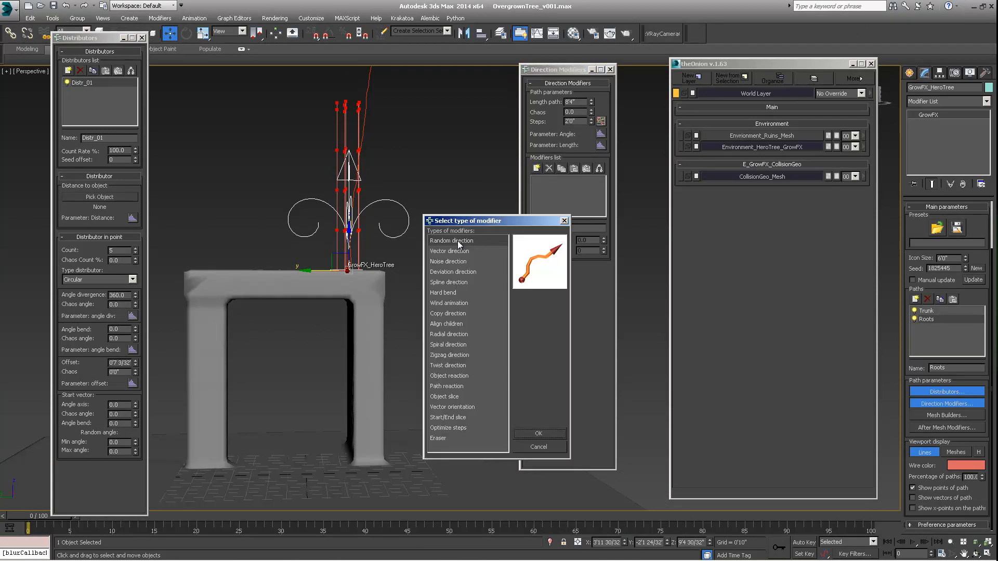
left_click(442, 294)
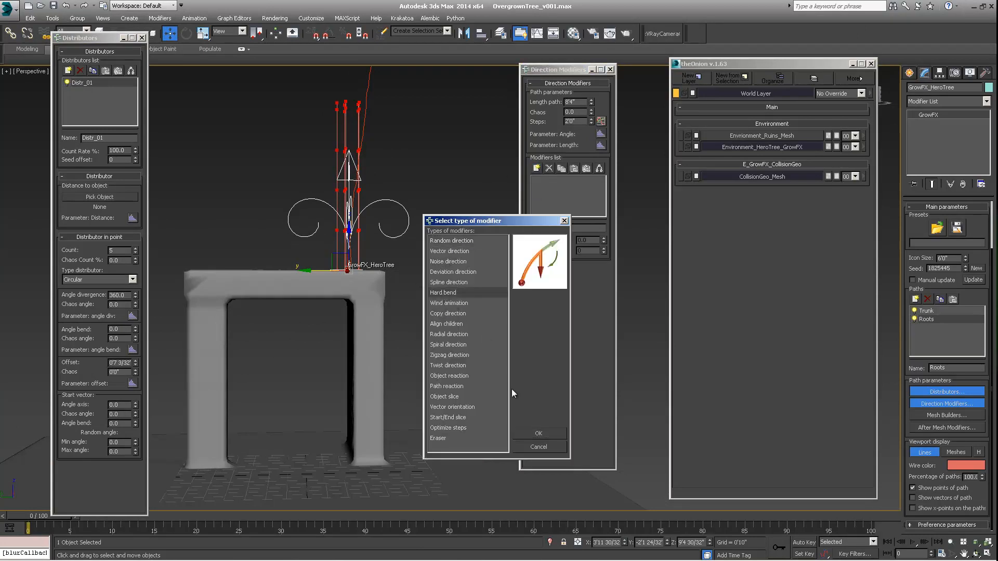
left_click(536, 433)
middle_click_drag(365, 241, 387, 264, "alt")
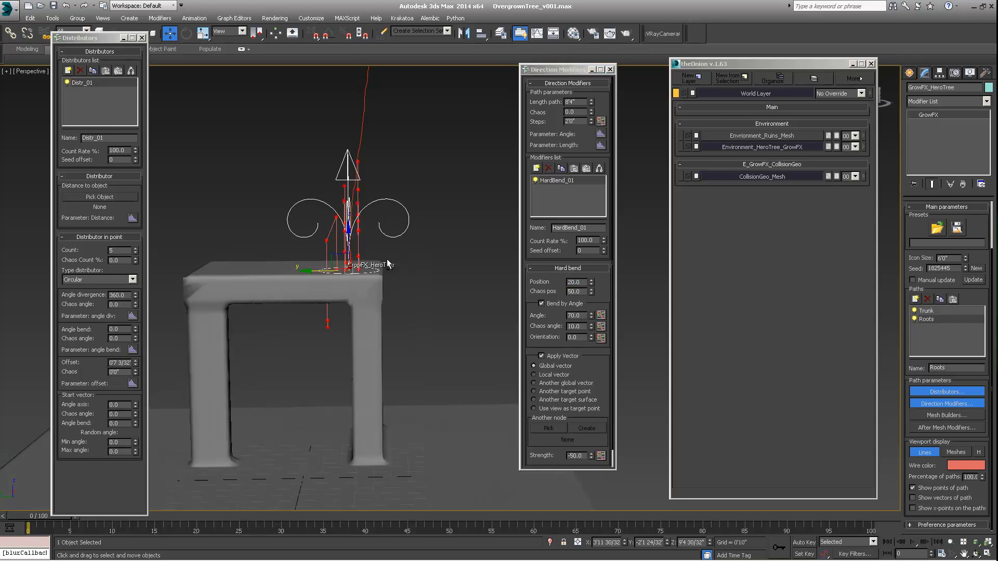
Step: Set the Roots path's Hard bend position and chaos position both to 0
double_click(580, 284)
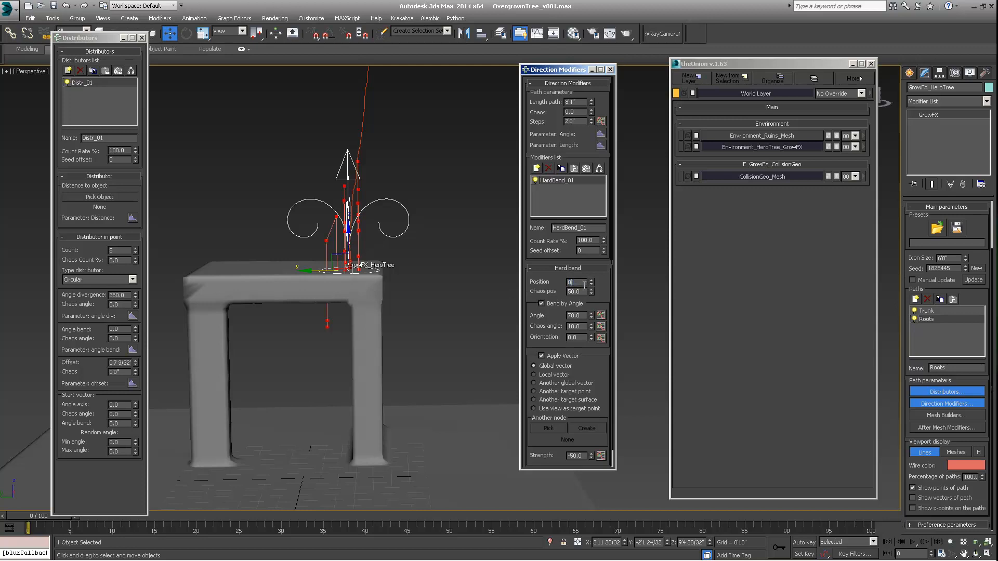
type("0")
key("Return")
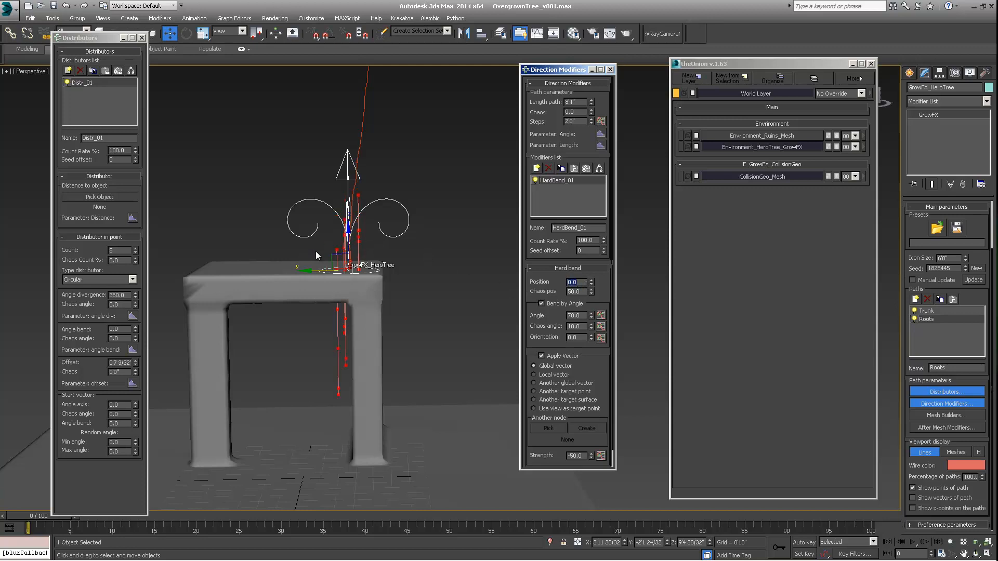
middle_click_drag(316, 252, 296, 234)
left_click_drag(585, 291, 470, 296)
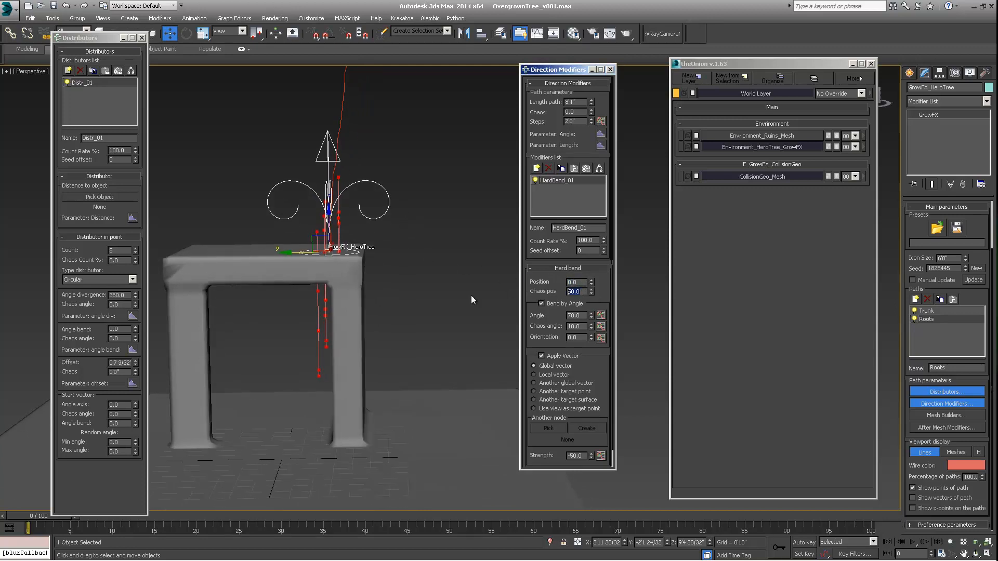
type("0")
key("Return")
middle_click_drag(298, 349, 363, 265, "alt")
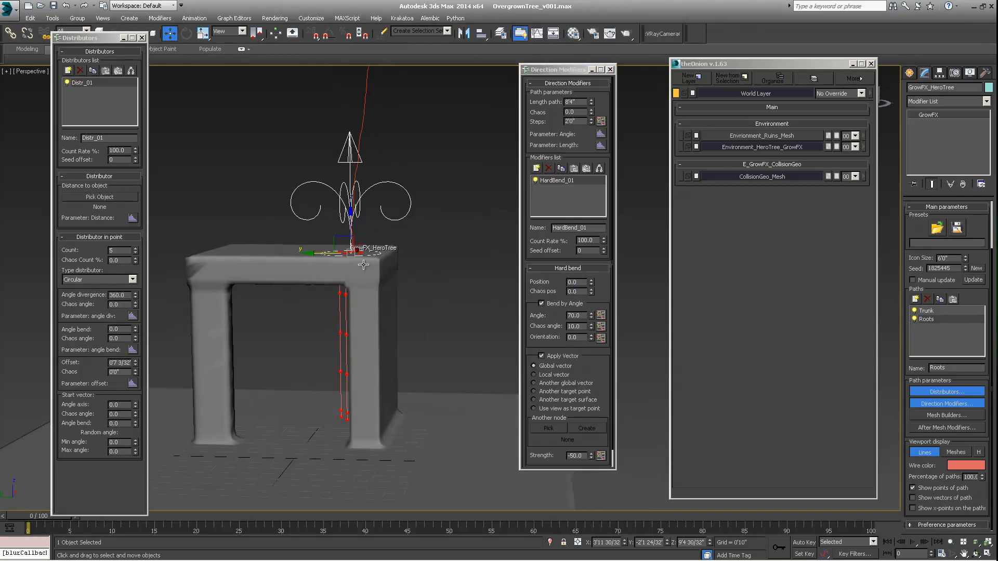
scroll(363, 264, "up", 3)
scroll(389, 276, "down", 3)
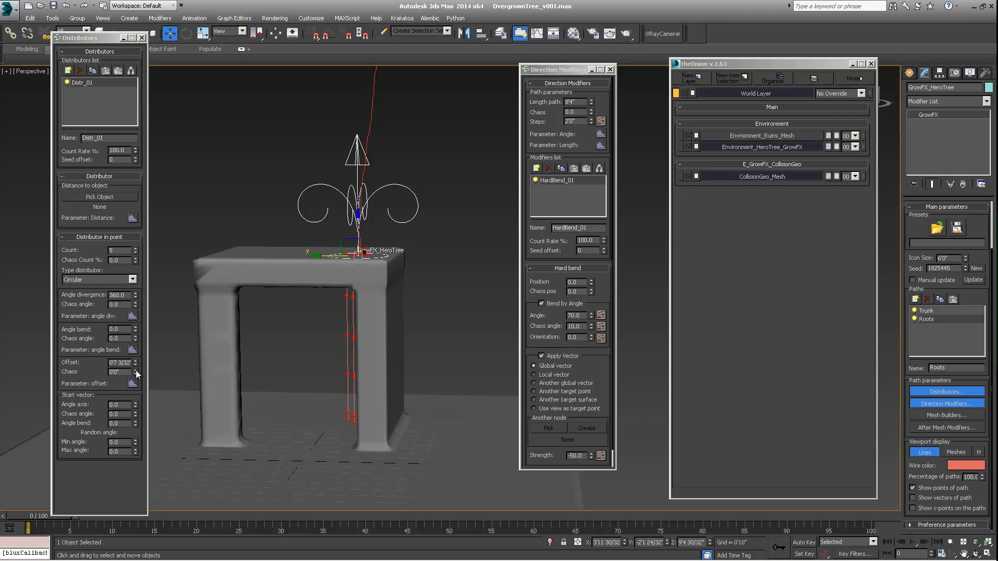
Step: Delete the plain distributor from the Roots path
middle_click_drag(378, 246, 366, 293)
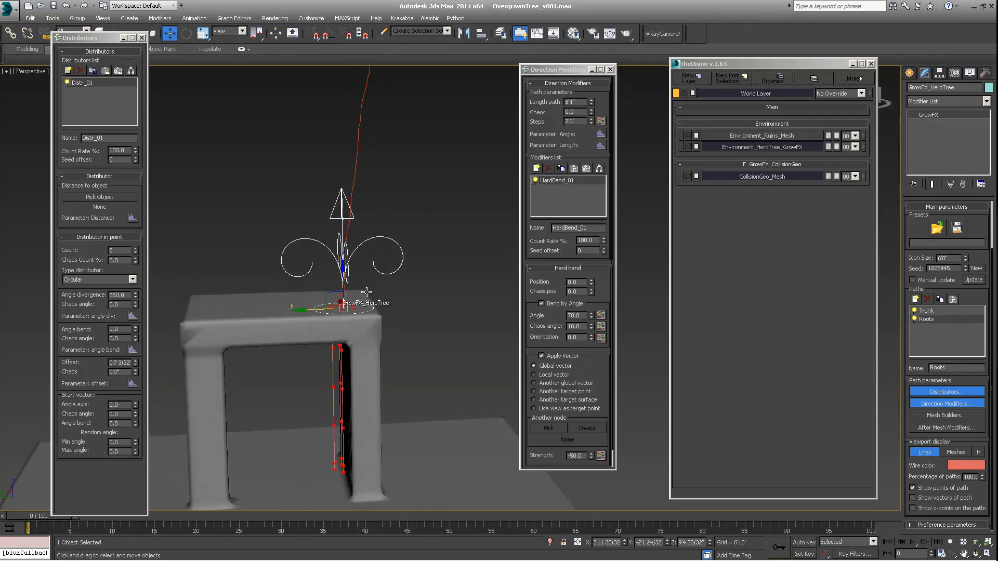
left_click(82, 72)
left_click(489, 317)
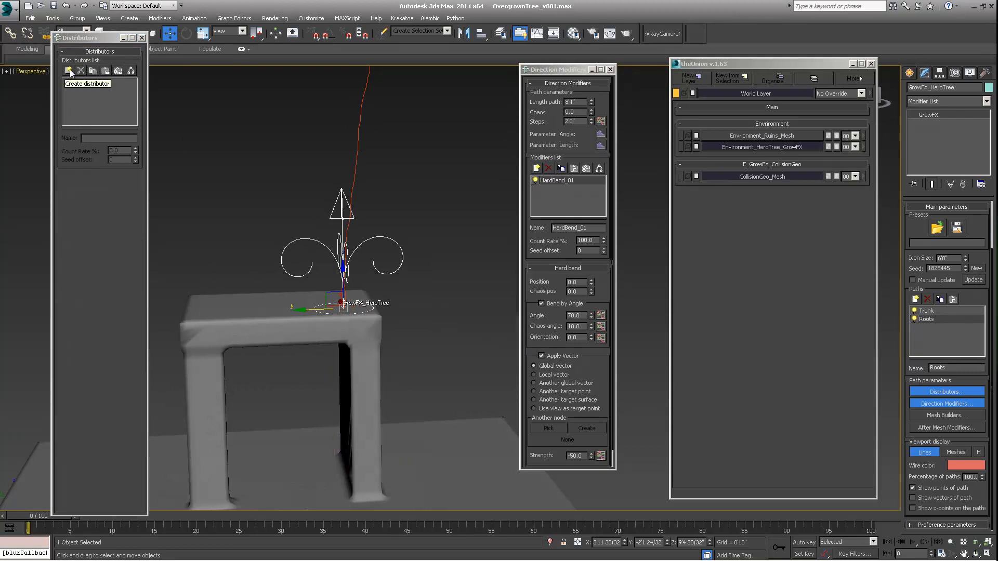
Step: Try a Path distributor on the Roots path with Trunk as its starting path, and delete it
left_click(69, 71)
left_click(452, 251)
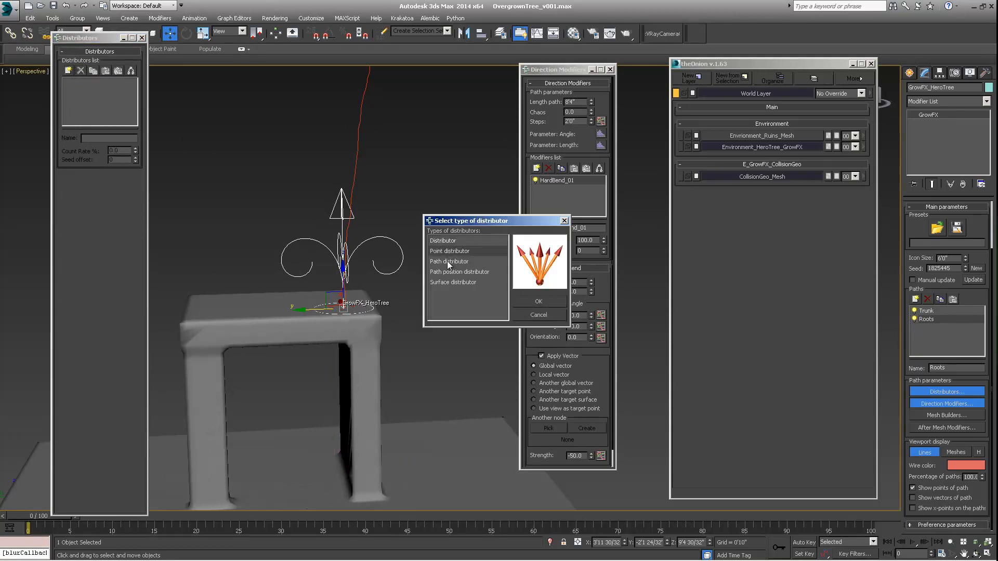
left_click(450, 261)
left_click(541, 300)
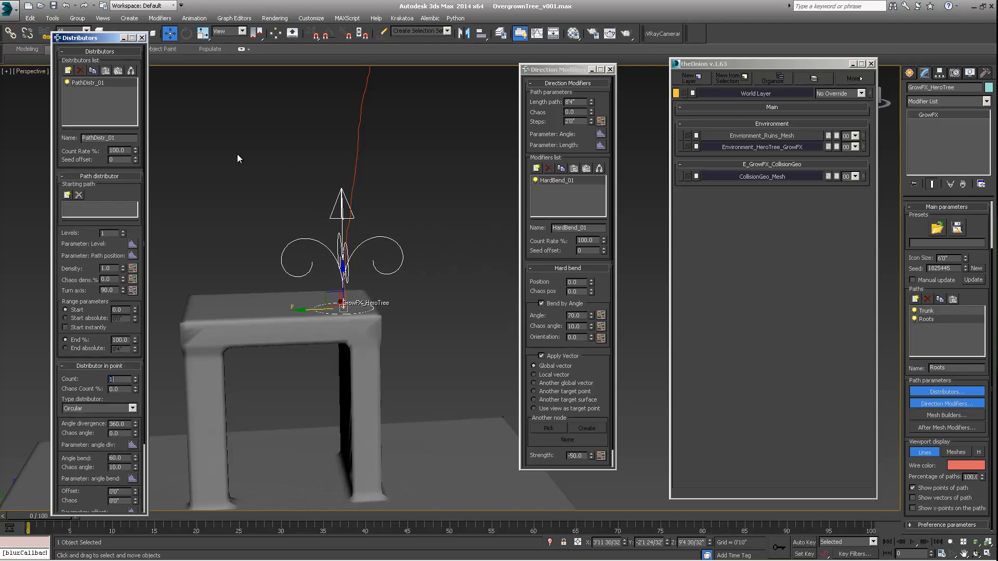
mouse_move(344, 285)
middle_mouse_down()
mouse_move(358, 272)
mouse_move(332, 274)
middle_mouse_up()
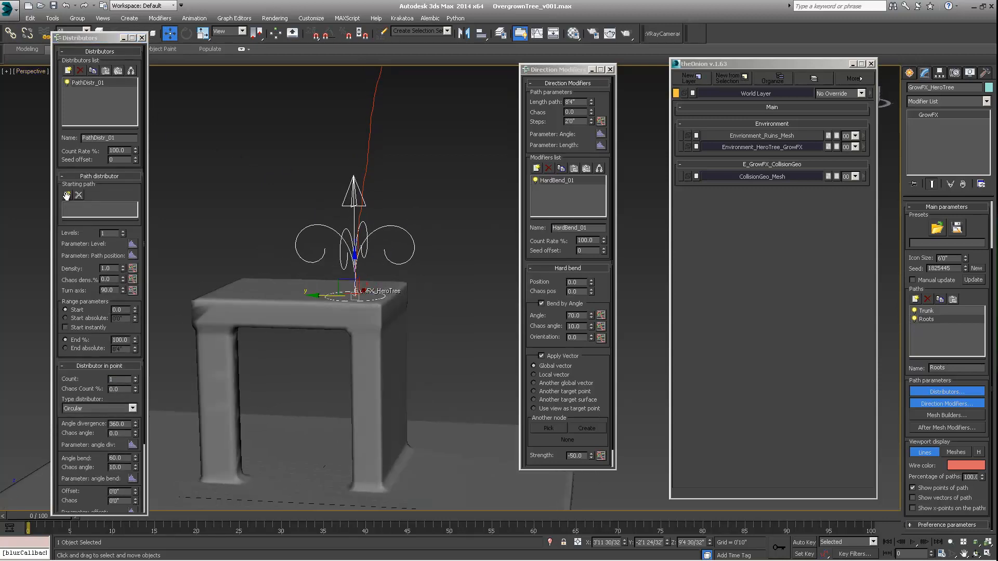
left_click(67, 195)
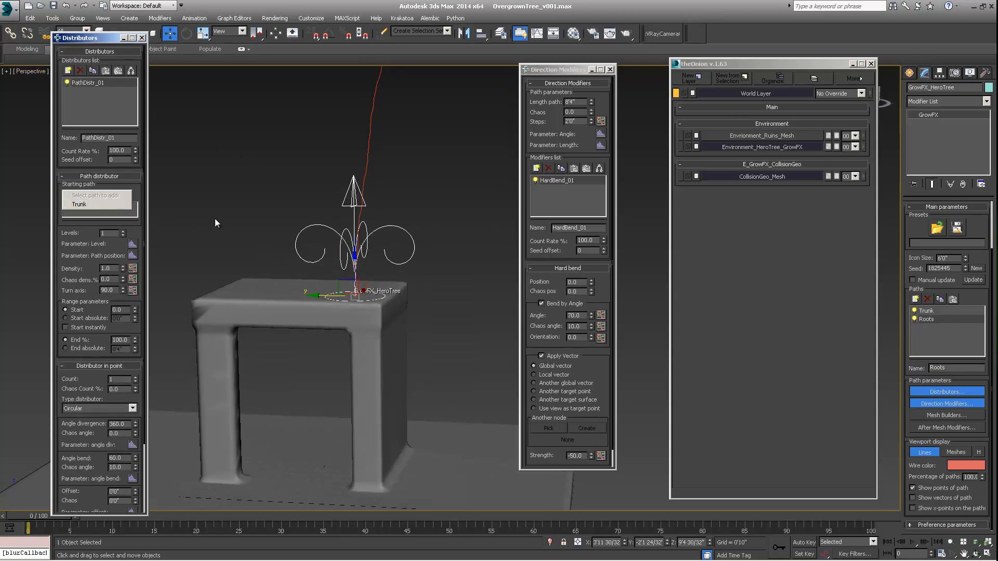
left_click(79, 204)
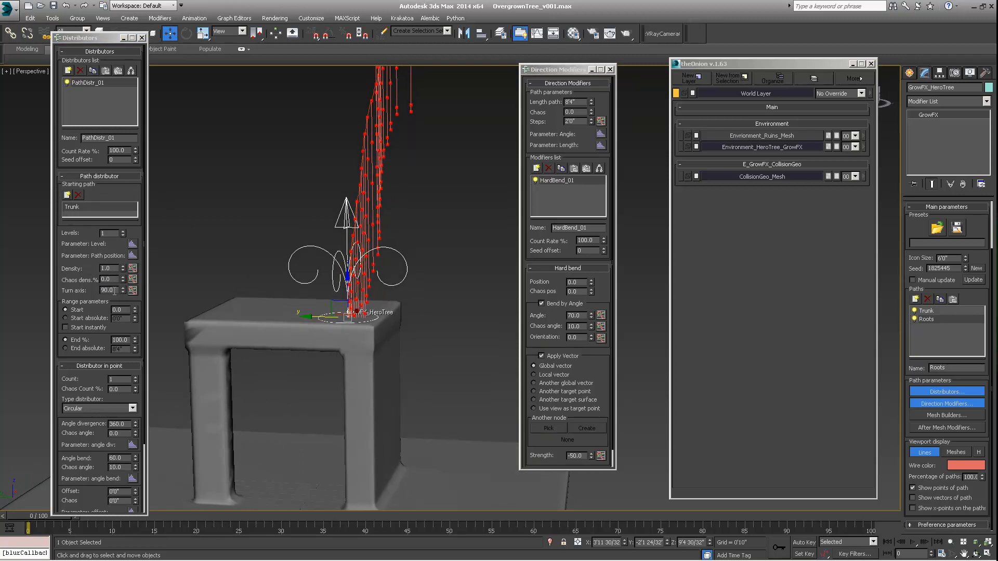
left_click_drag(115, 292, 95, 294)
left_click(79, 70)
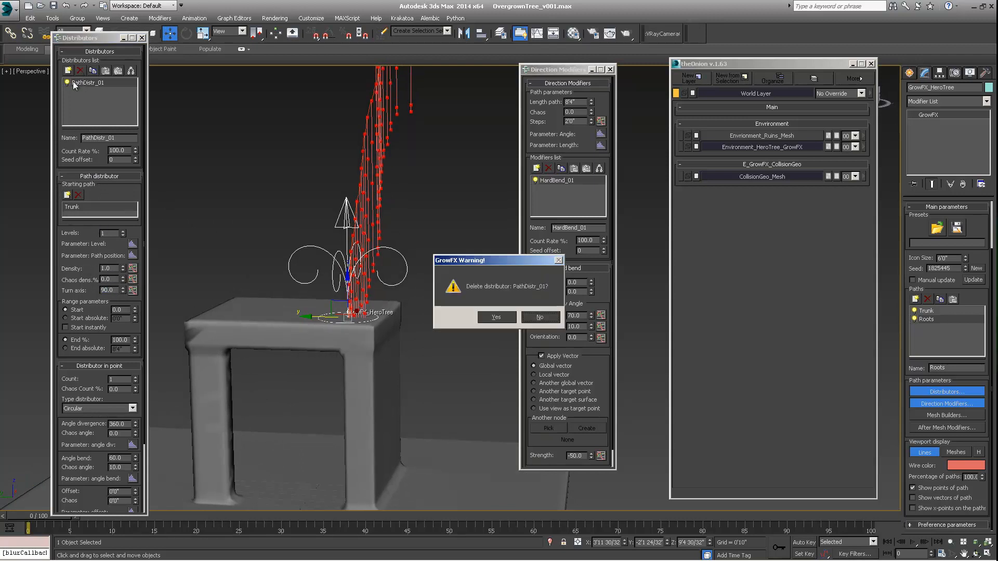
left_click(493, 317)
Step: Add a Path position distributor to the Roots path, starting from Trunk, with one position at 0%
left_click(68, 70)
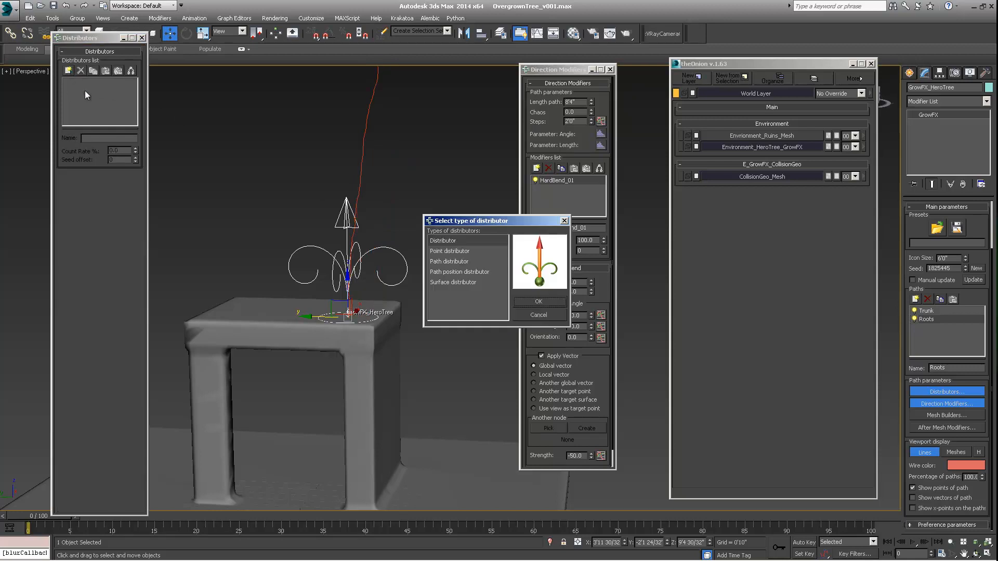
left_click(461, 252)
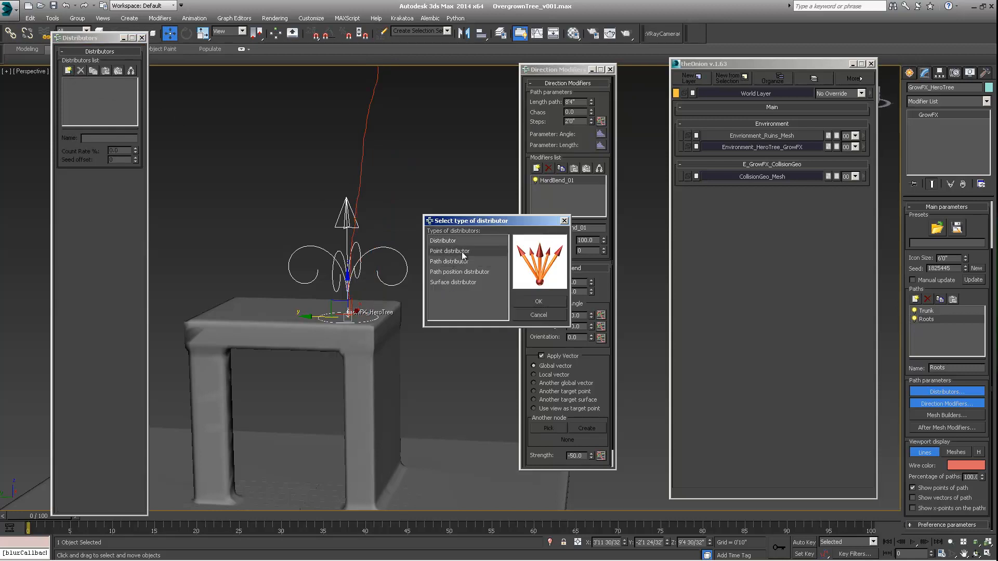
left_click(444, 273)
left_click(536, 301)
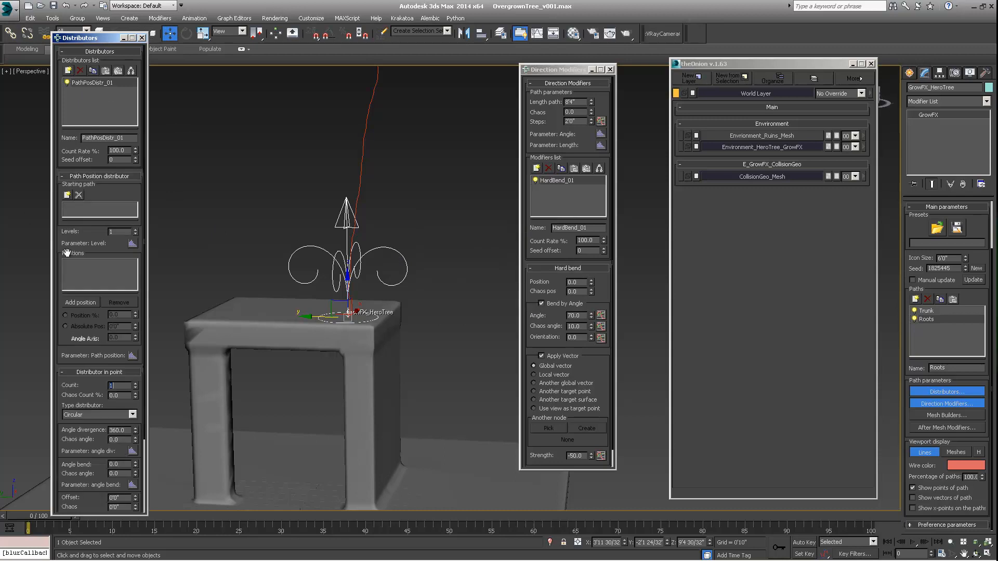
left_click(67, 196)
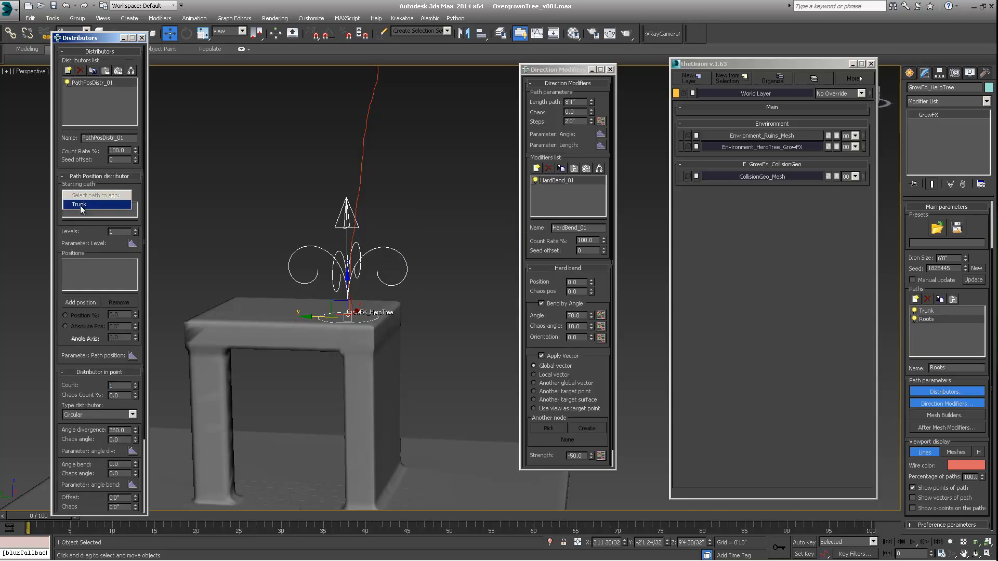
left_click(80, 205)
left_click(81, 302)
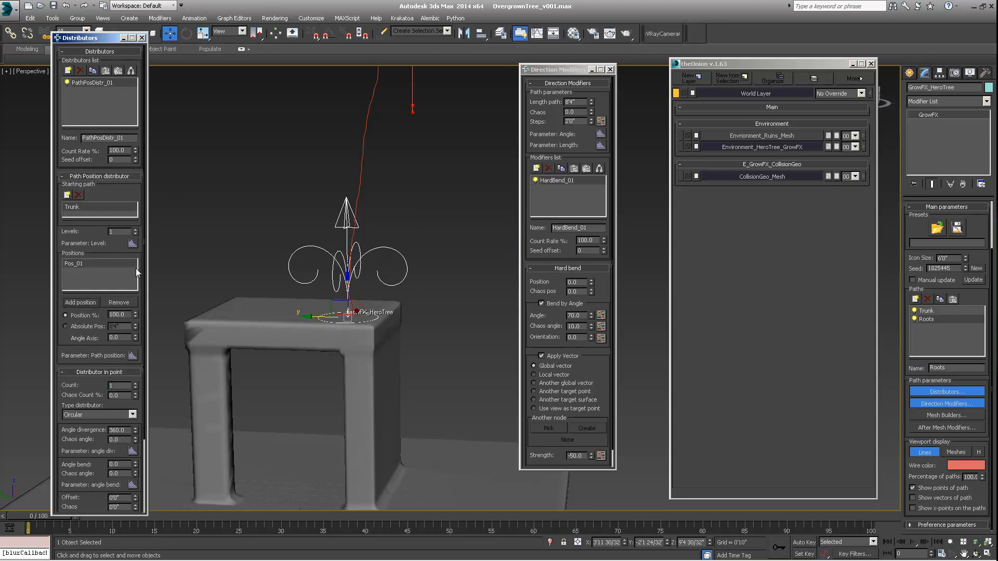
middle_click_drag(382, 186, 367, 228)
double_click(128, 314)
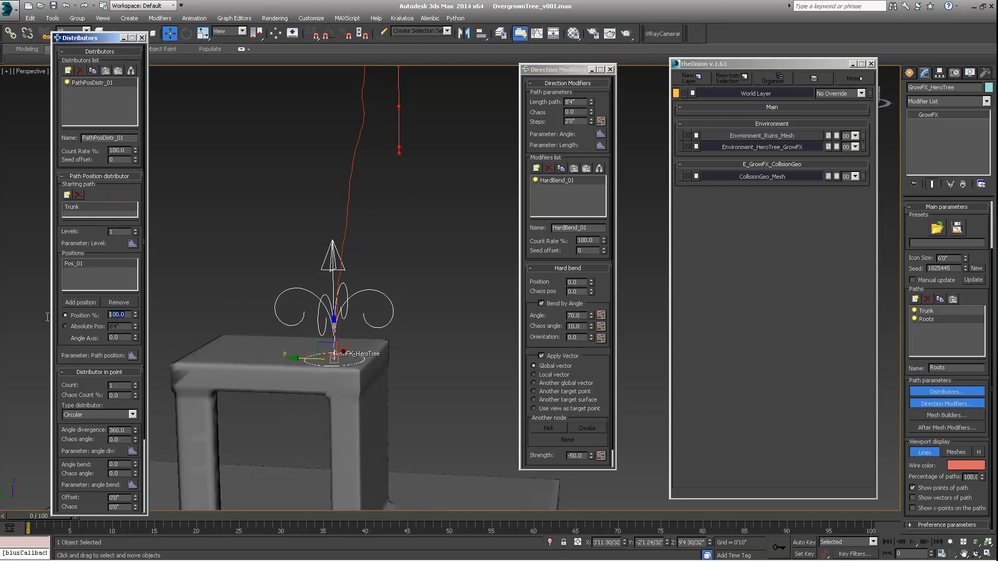
type("0")
key("Return")
Step: Set the Path position distributor's count to 5 and spread the roots with an offset just under 1'0"
middle_click_drag(237, 358, 184, 335)
middle_click_drag(378, 375, 383, 350)
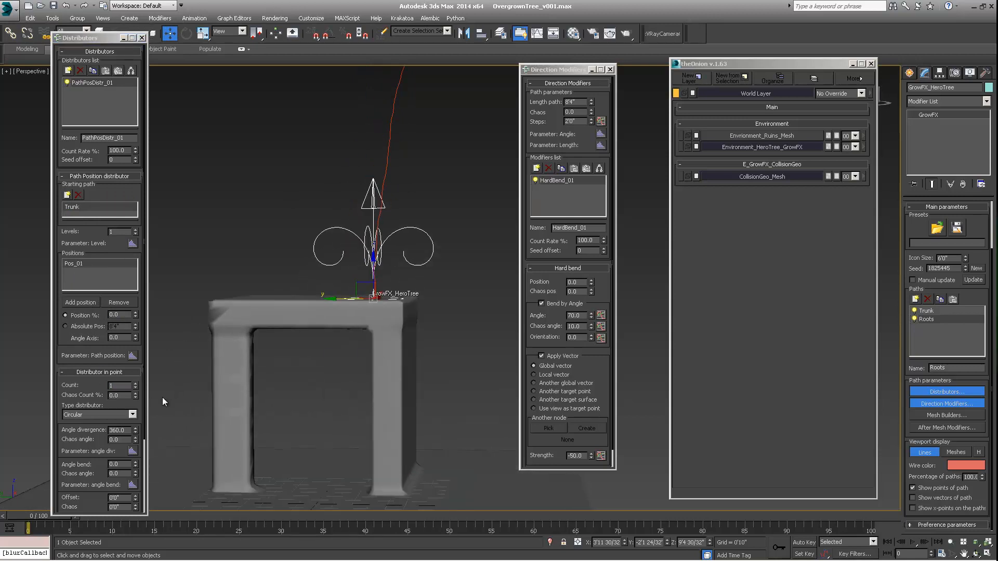
scroll(120, 351, "down", 3)
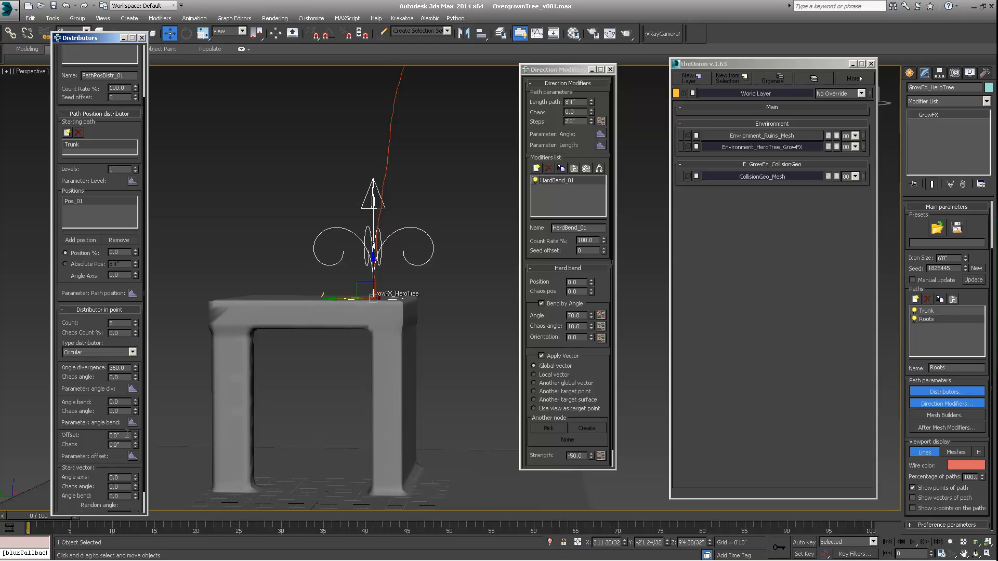
left_click_drag(135, 437, 293, 370)
middle_click_drag(403, 397, 421, 411, "alt")
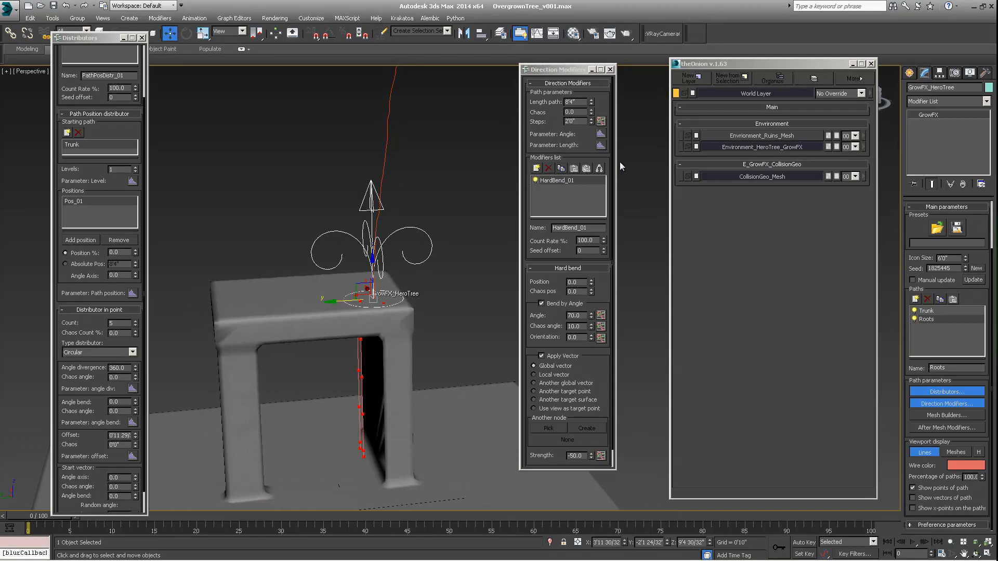
Step: Raise the roots' starting position to 7% along the Trunk, with the collision mesh hidden only during the adjustment
left_click(759, 178)
middle_click_drag(331, 365, 356, 262, "alt")
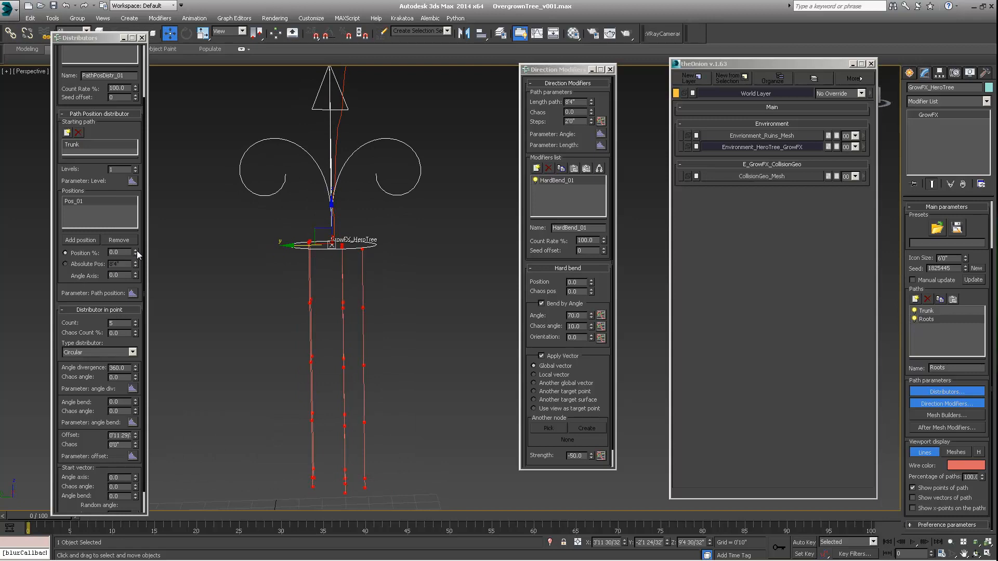
left_click_drag(136, 251, 136, 246)
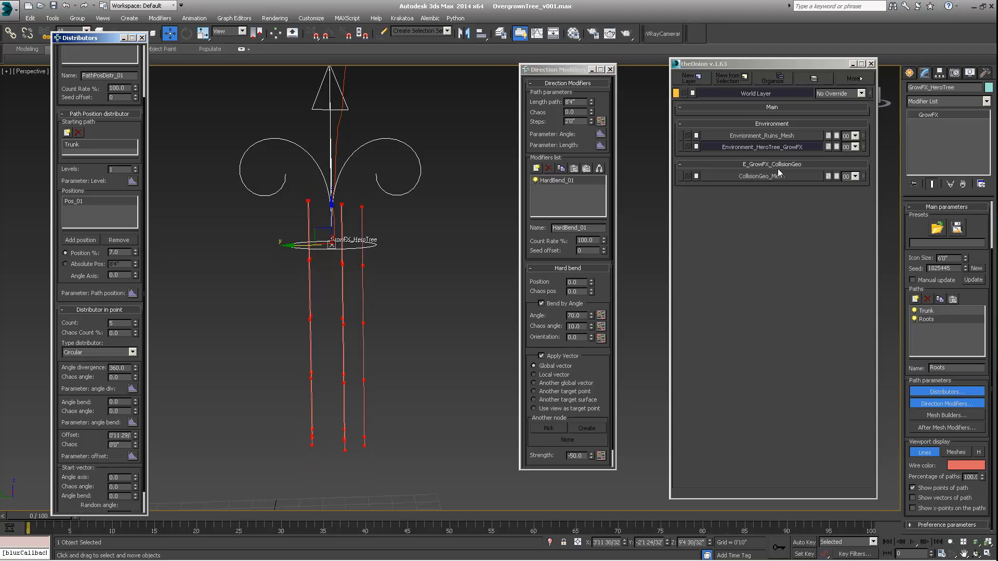
left_click(759, 179)
middle_click_drag(377, 277, 351, 224, "alt")
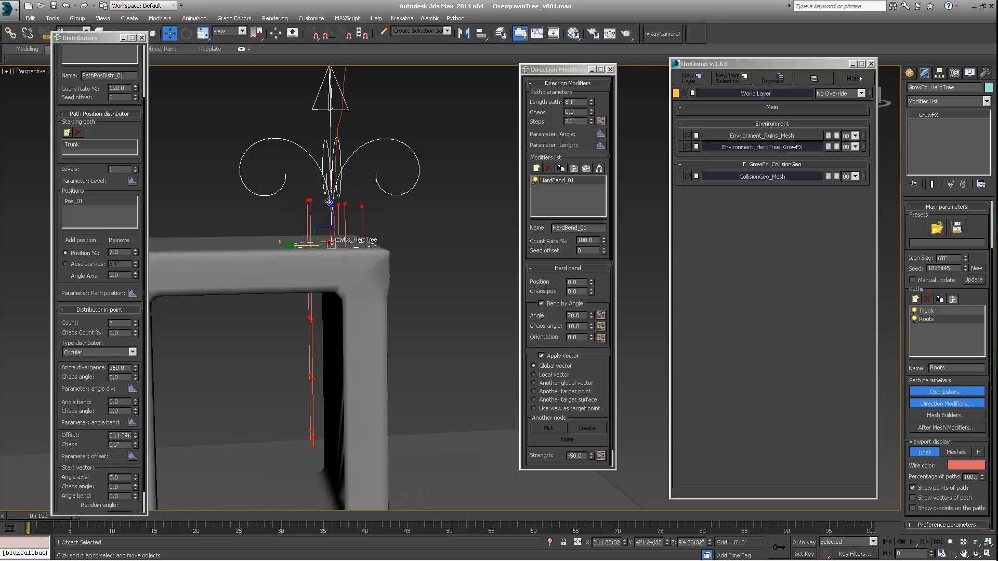
Step: Reduce the roots' offset from the Trunk slightly to about 0'11"
middle_click_drag(329, 202, 326, 273, "alt")
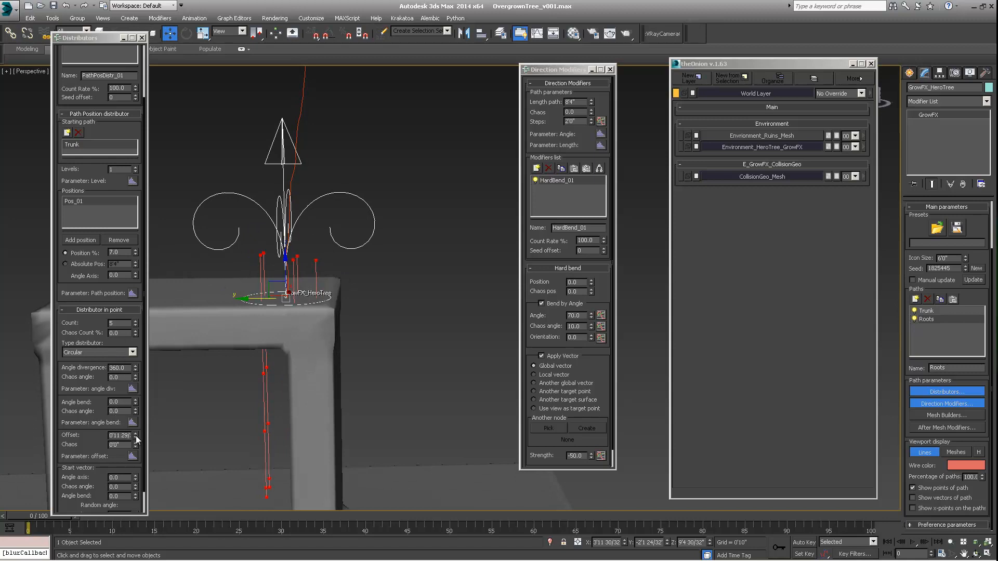
left_click_drag(137, 441, 136, 439)
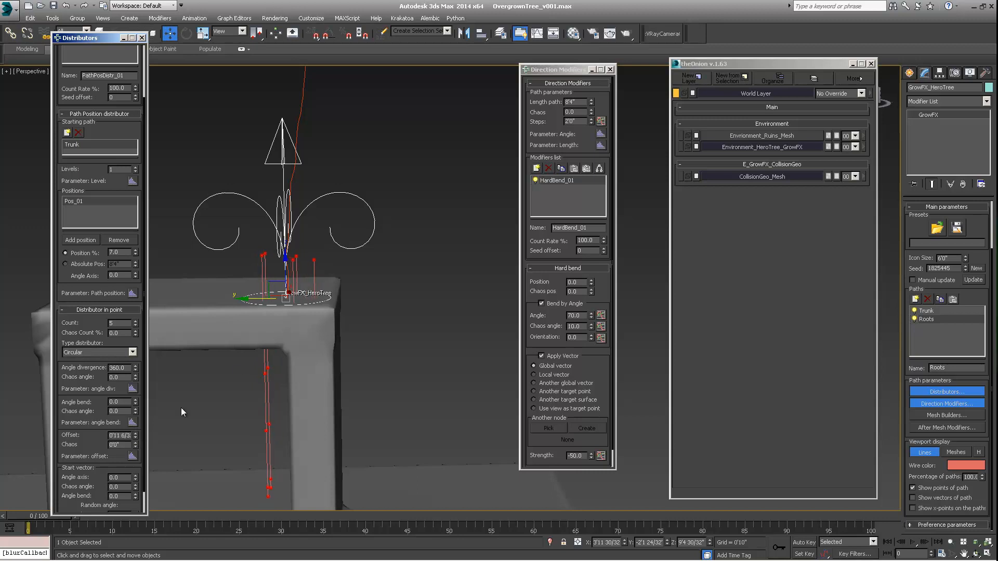
scroll(343, 176, "down", 3)
middle_click_drag(311, 134, 322, 217)
middle_click_drag(325, 294, 331, 316, "alt")
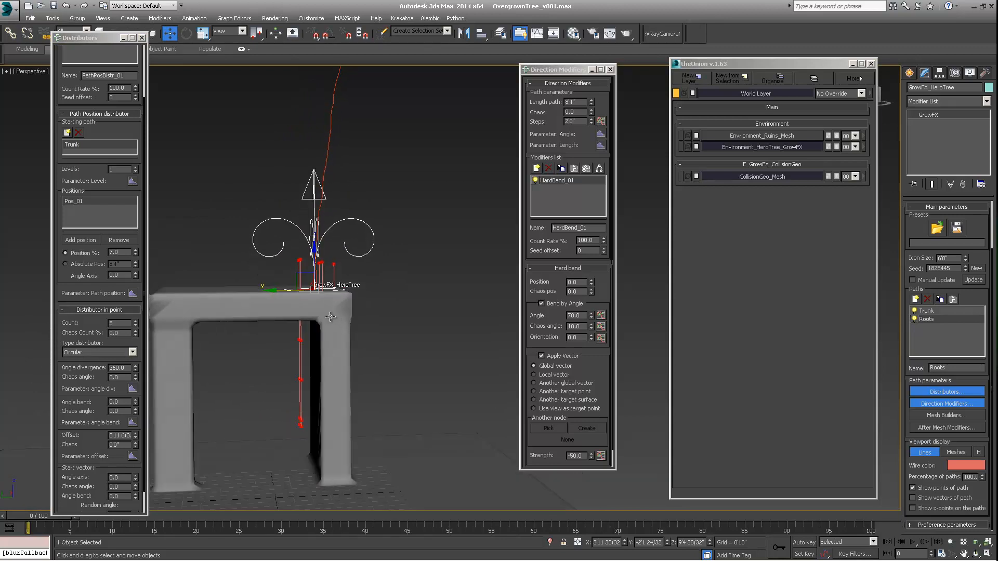
Step: Examine the roots around the ruin and compare them with the Hard bend modifier switched off and back on
scroll(101, 87, "up", 3)
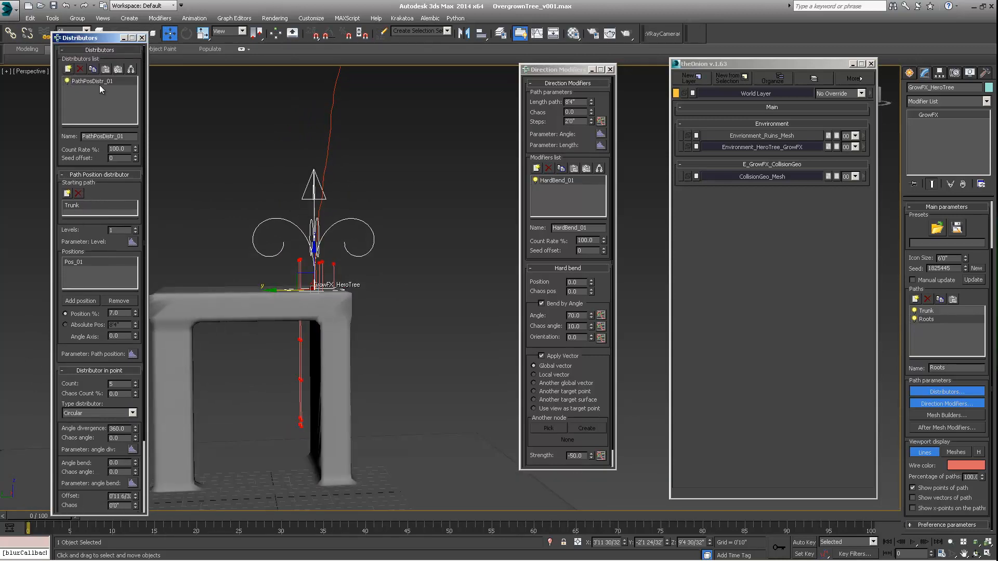
middle_click_drag(334, 306, 294, 279, "alt")
middle_click_drag(284, 324, 299, 311, "alt")
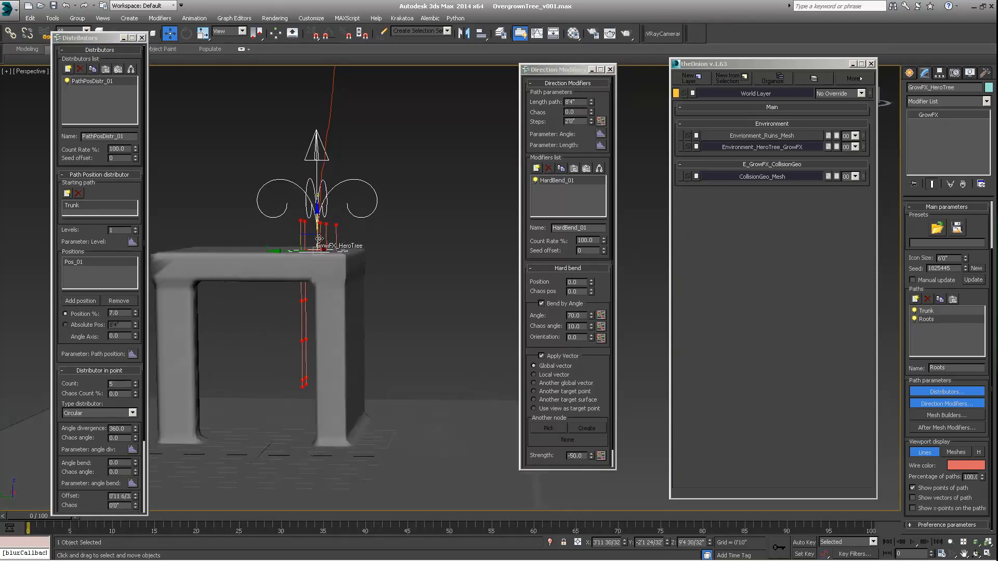
middle_click_drag(339, 247, 440, 194)
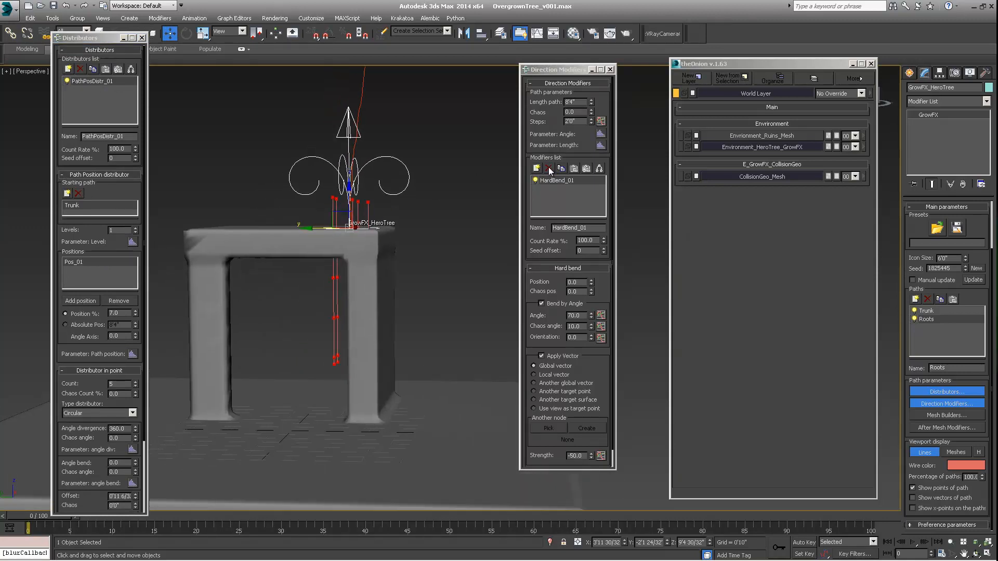
mouse_move(278, 290)
middle_mouse_down("alt")
mouse_move(444, 198)
mouse_move(372, 280)
mouse_move(303, 224)
mouse_move(276, 300)
middle_mouse_up("alt")
left_click(536, 180)
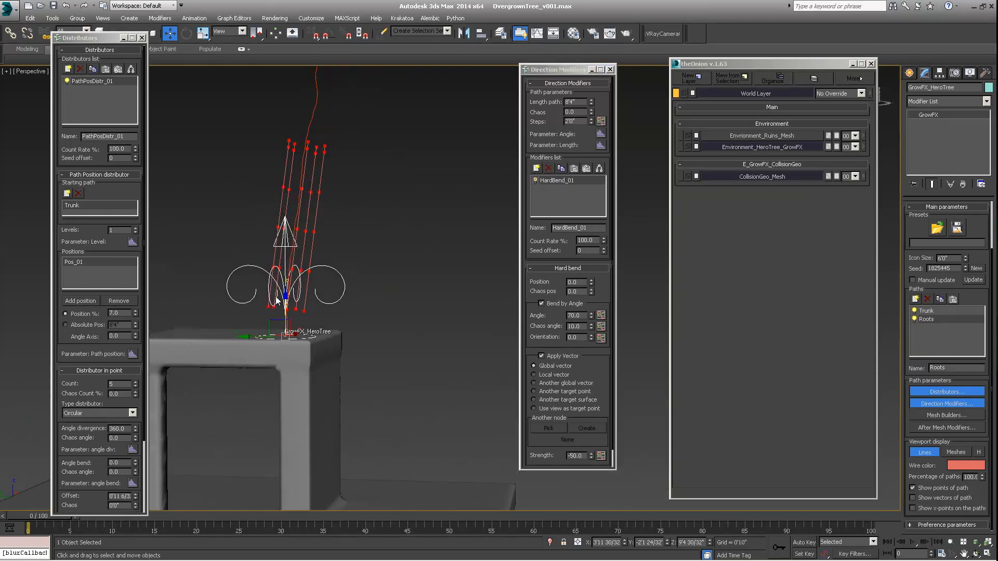
left_click(535, 181)
middle_click_drag(203, 327, 301, 291)
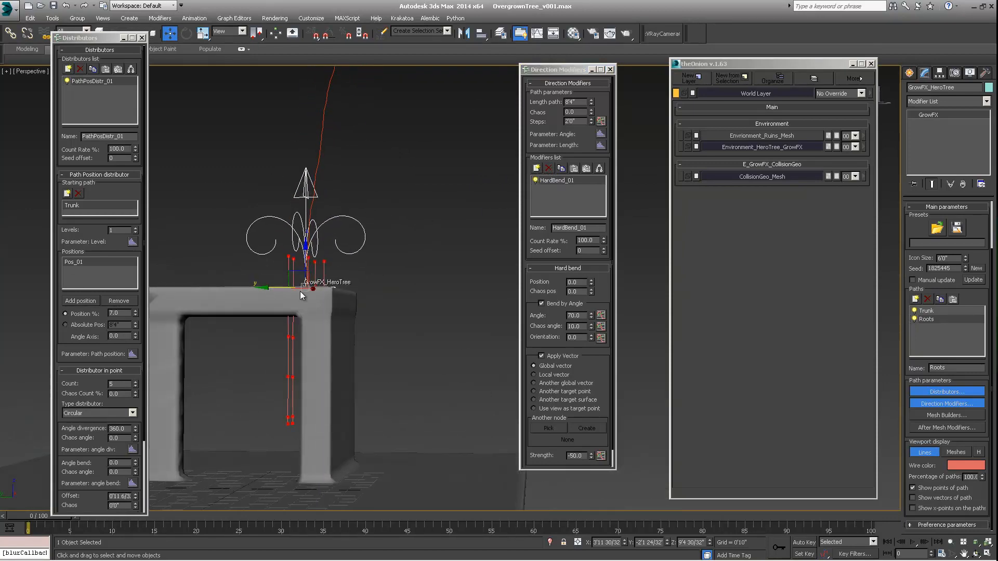
Step: Add a Random direction modifier to the Roots path
left_click(536, 169)
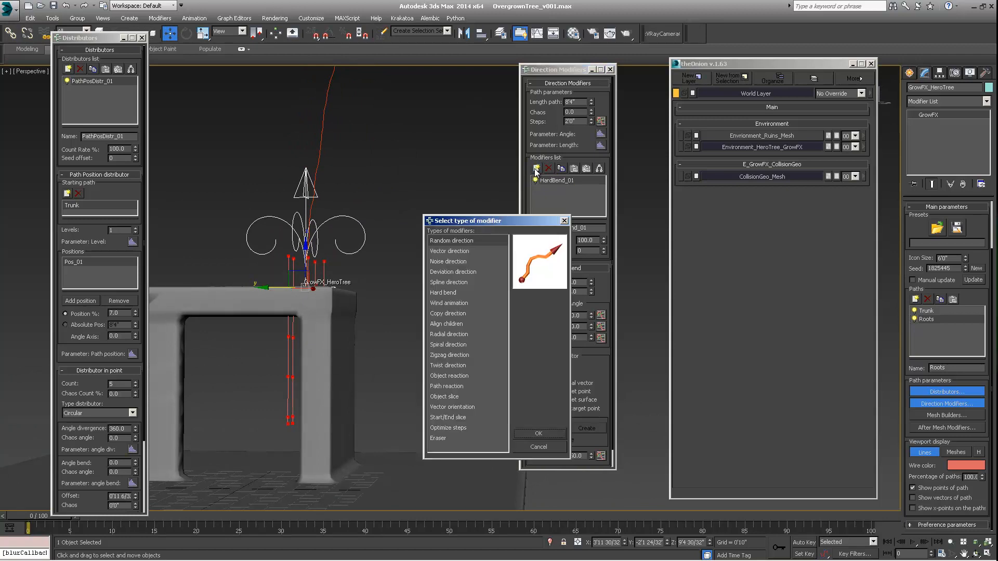
left_click_drag(501, 223, 491, 221)
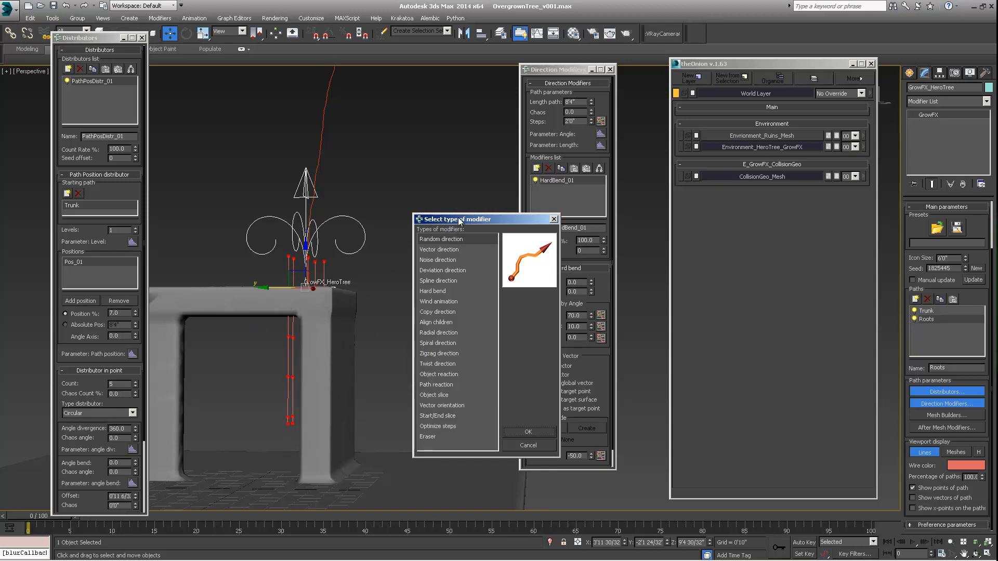
left_click_drag(459, 222, 424, 213)
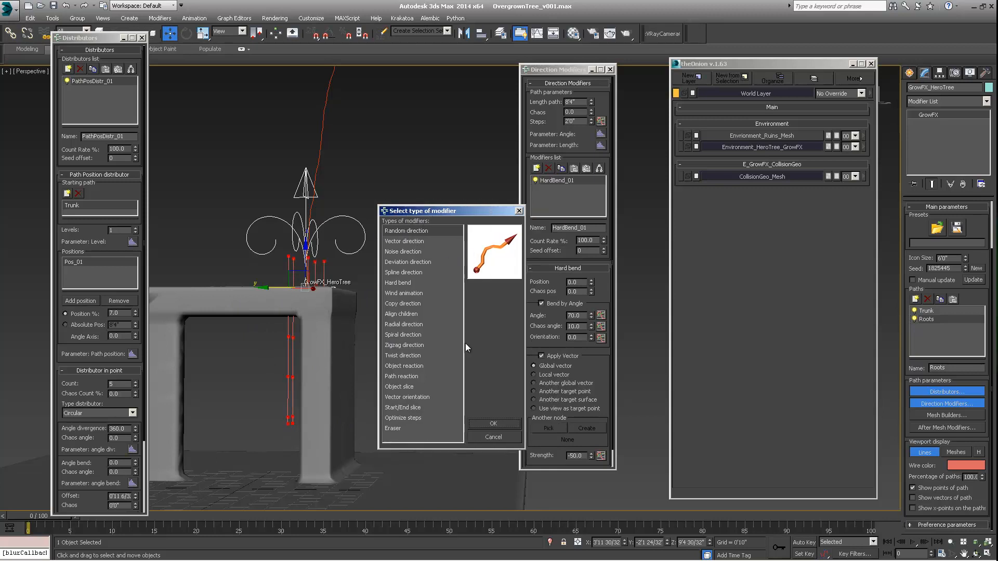
left_click(493, 425)
middle_click_drag(346, 329, 385, 310, "alt")
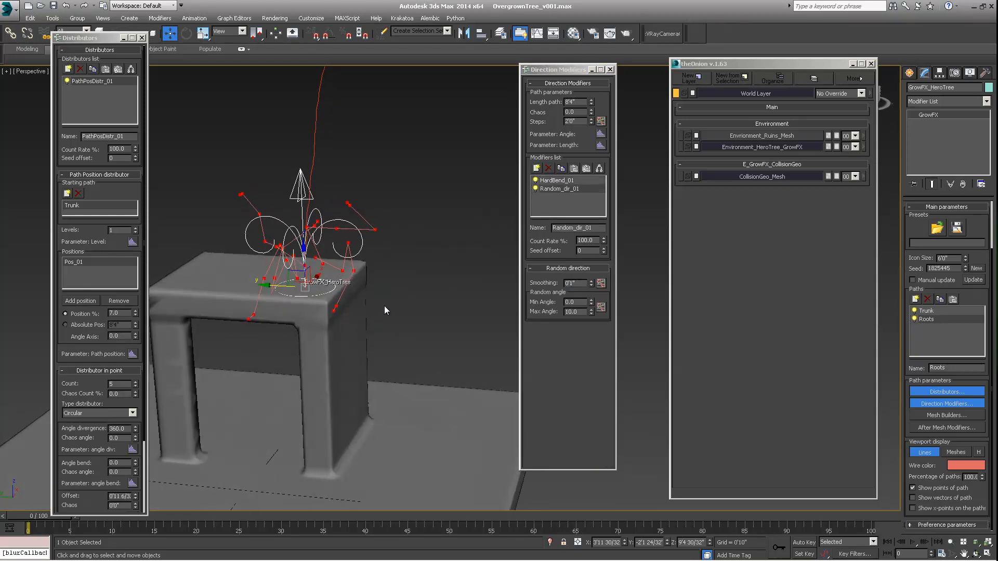
Step: Set the Roots path's step length to 0'2"
double_click(581, 121)
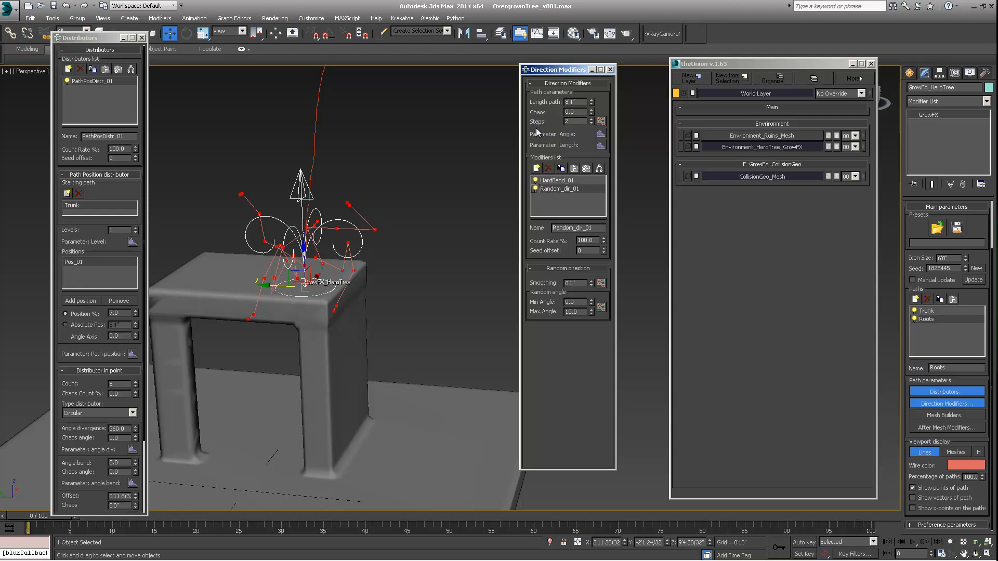
key("Return")
middle_click_drag(286, 269, 343, 242, "alt")
middle_click_drag(396, 202, 385, 210, "alt")
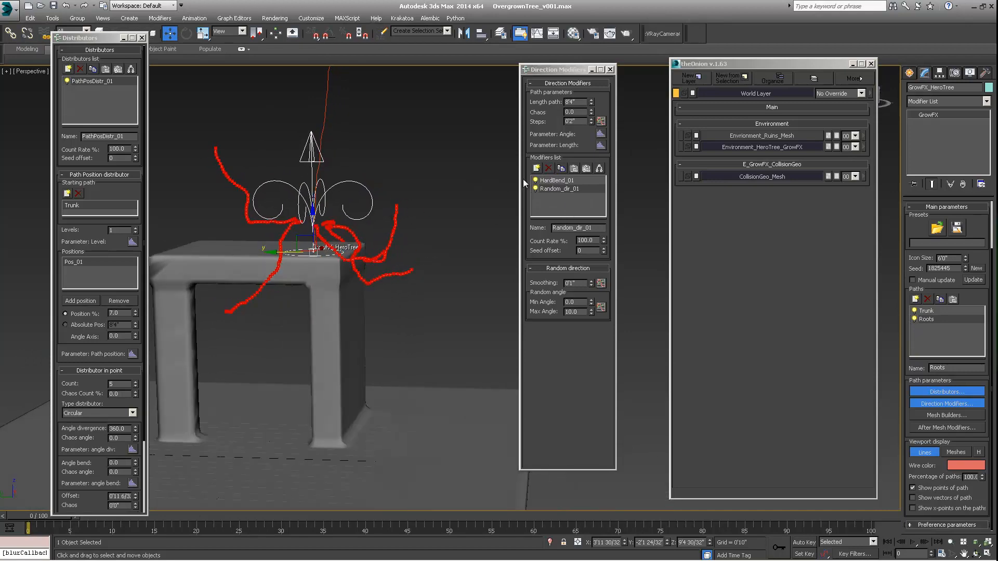
Step: Add a Vector direction modifier to the Roots with a global vector strength of -53.7 so they grow downwards
left_click(536, 168)
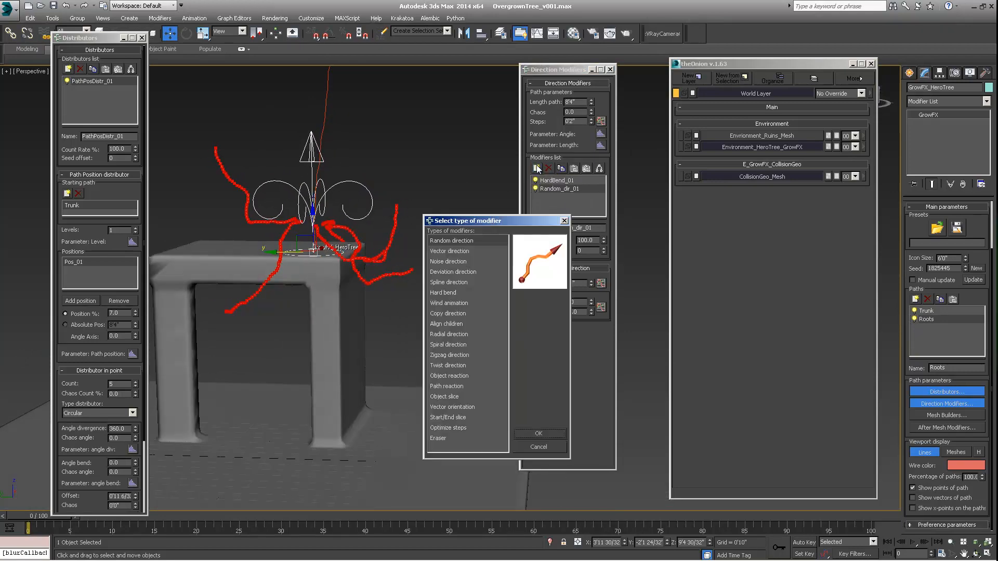
left_click(448, 251)
left_click(535, 432)
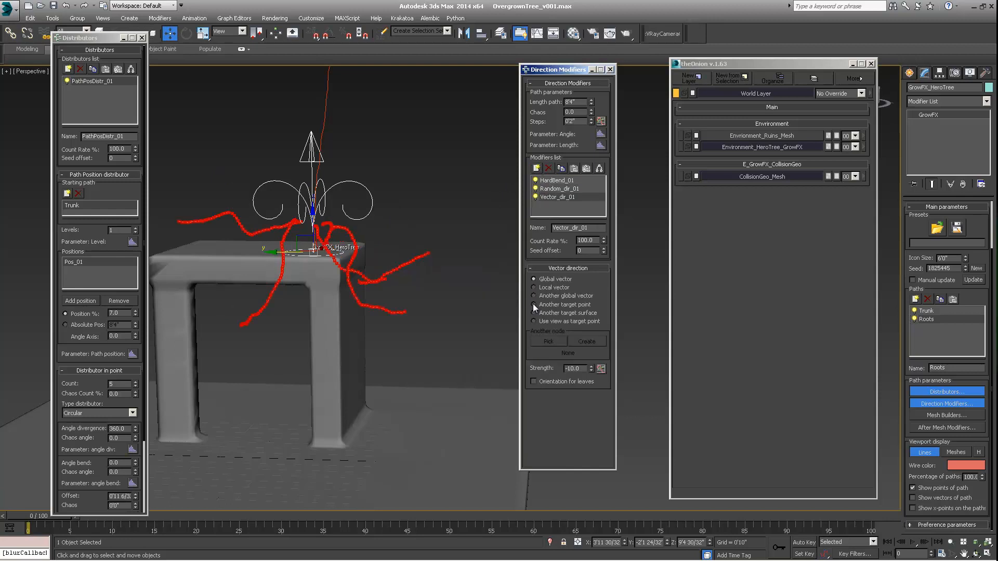
left_click_drag(591, 368, 587, 46)
middle_click_drag(349, 253, 398, 234, "alt")
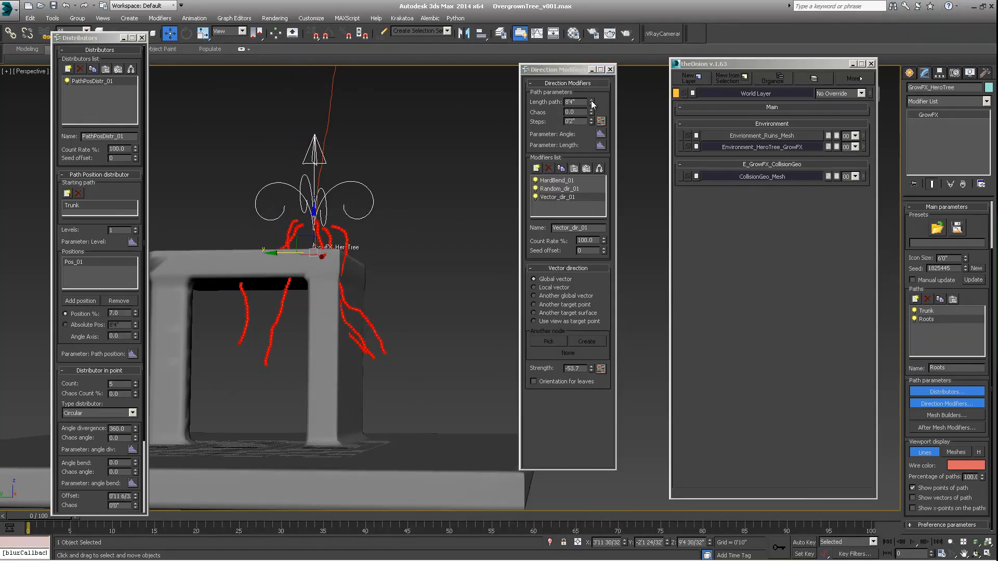
Step: Lengthen the Roots path to about 22'6" so the roots extend down to the ruin's base
left_click_drag(591, 102, 603, 36)
middle_click_drag(242, 448, 496, 171, "alt")
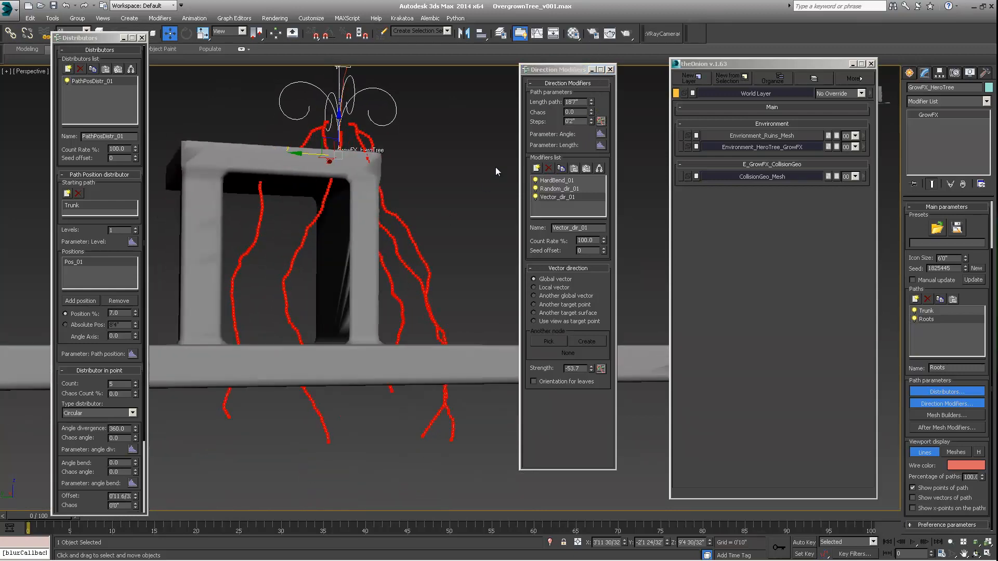
left_click_drag(591, 106, 591, 91)
middle_click_drag(352, 243, 349, 269, "alt")
middle_click_drag(335, 235, 426, 288, "alt")
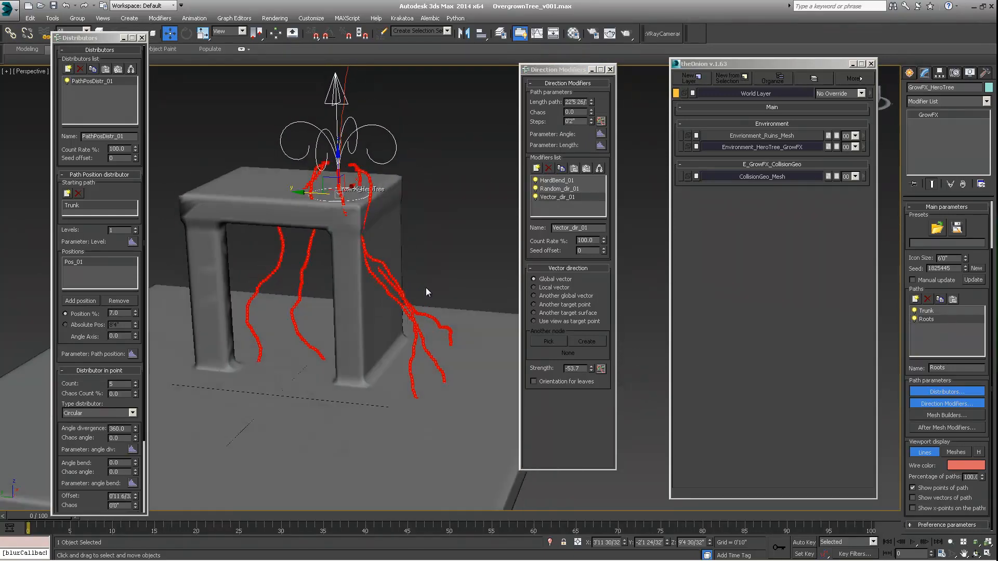
Step: Add an Object reaction modifier to the Roots and assign the ruin's collision mesh as its object
left_click(538, 169)
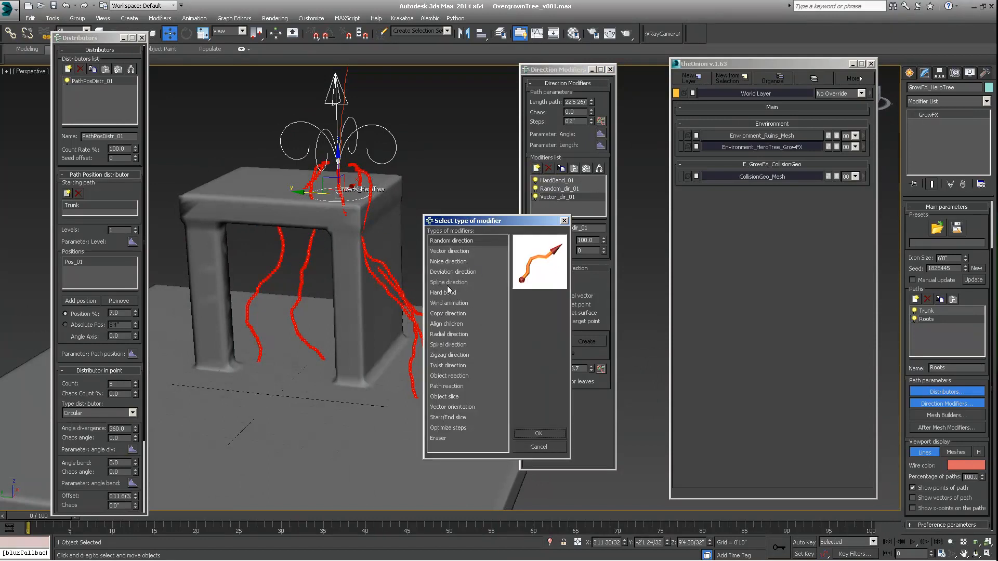
left_click(453, 379)
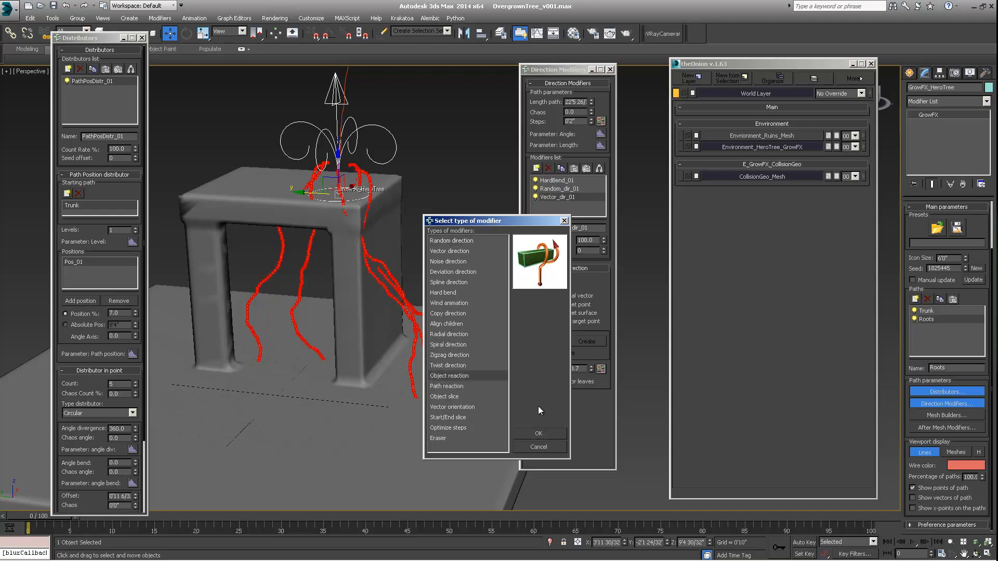
left_click(532, 433)
left_click(568, 283)
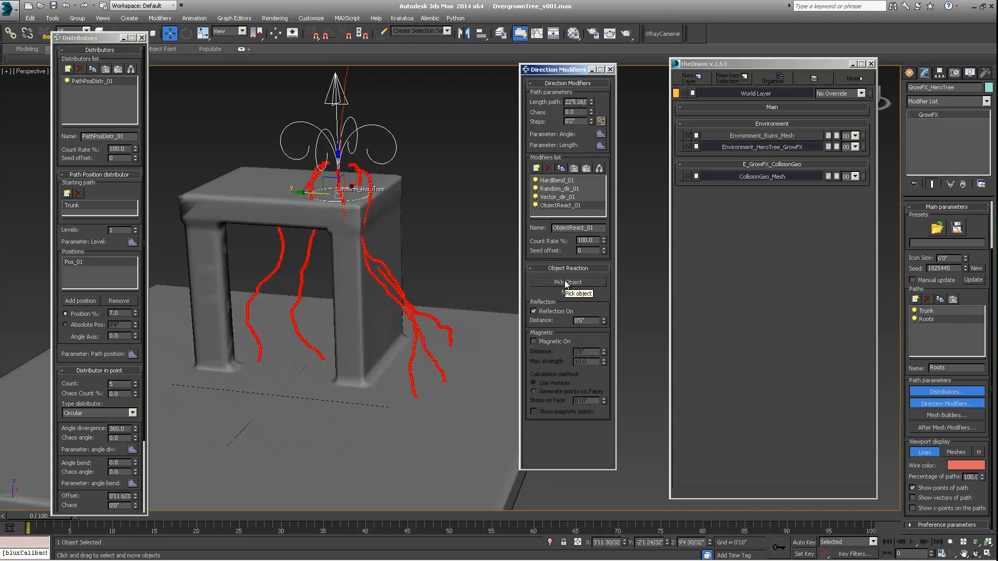
left_click(224, 196)
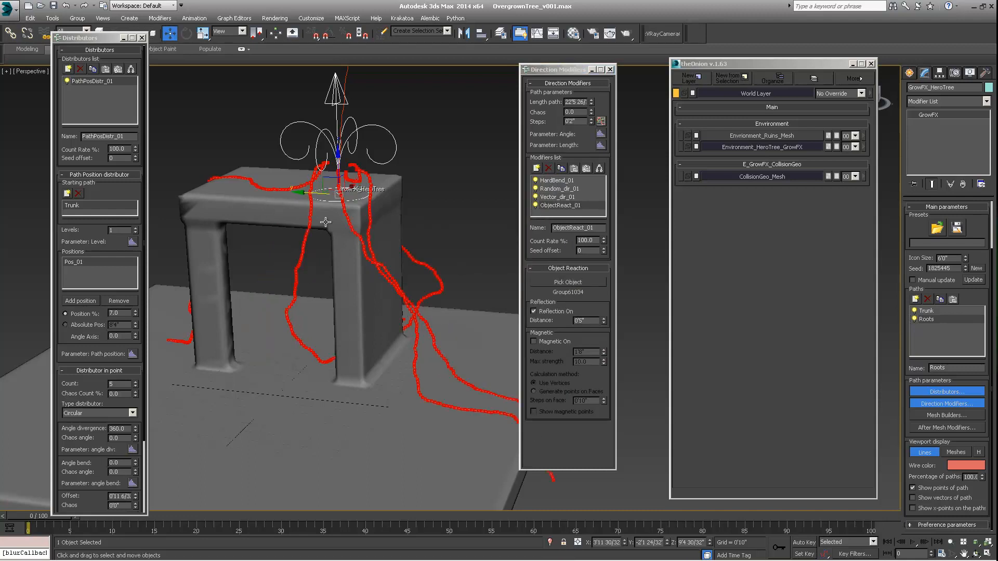
middle_click_drag(224, 196, 364, 198, "alt")
middle_click_drag(307, 264, 346, 261, "alt")
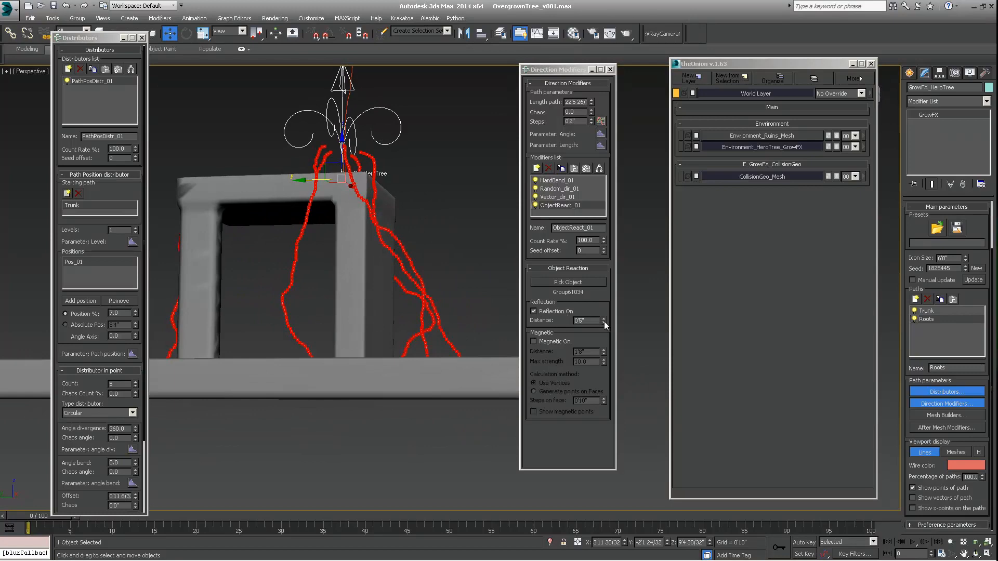
Step: Reduce the Object reaction's reflection distance to about 0'4"
left_click_drag(604, 322, 606, 337)
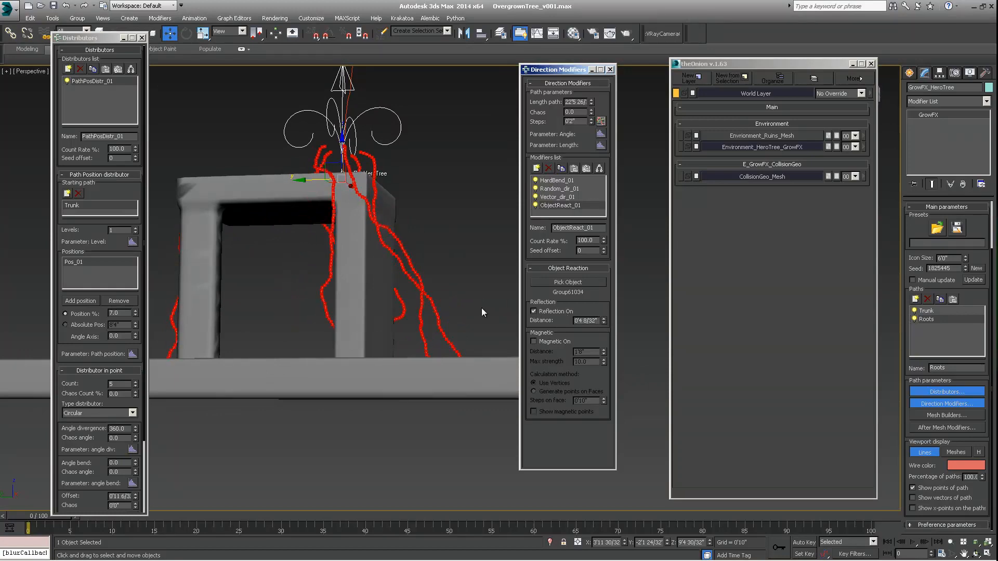
middle_click_drag(363, 282, 410, 285, "alt")
middle_click_drag(357, 231, 253, 207, "alt")
mouse_move(353, 254)
middle_mouse_down("alt")
mouse_move(345, 245)
mouse_move(363, 257)
middle_mouse_up("alt")
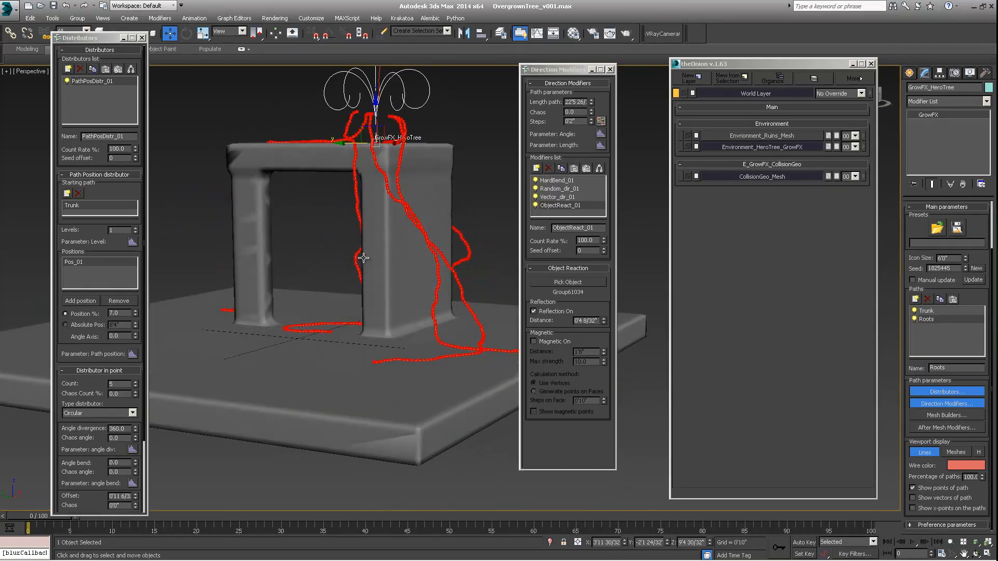
Step: Enable the Object reaction's magnetic effect with a distance of 20'0"
left_click(533, 341)
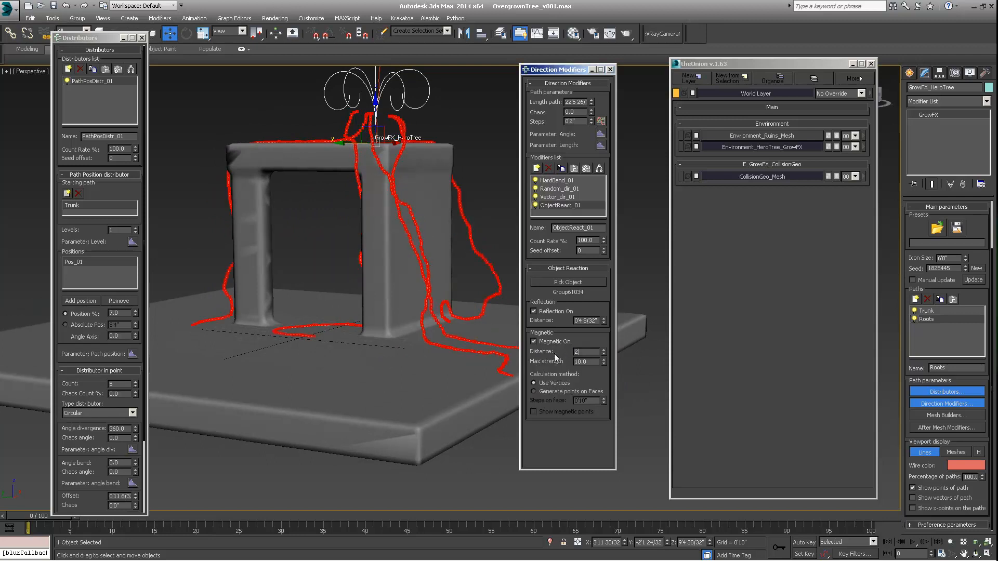
key("Return")
middle_click_drag(427, 286, 410, 308, "alt")
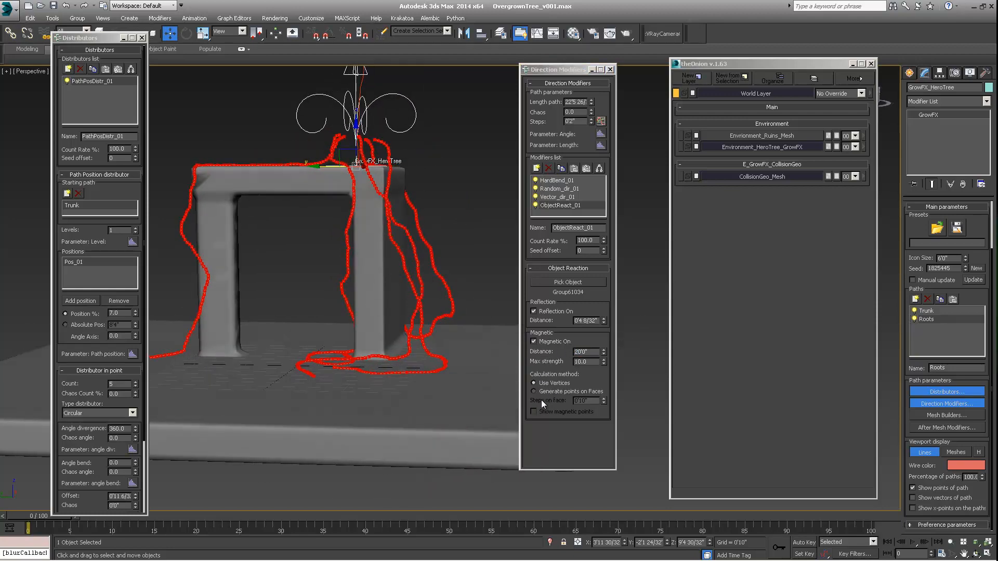
middle_click_drag(335, 304, 297, 283, "alt")
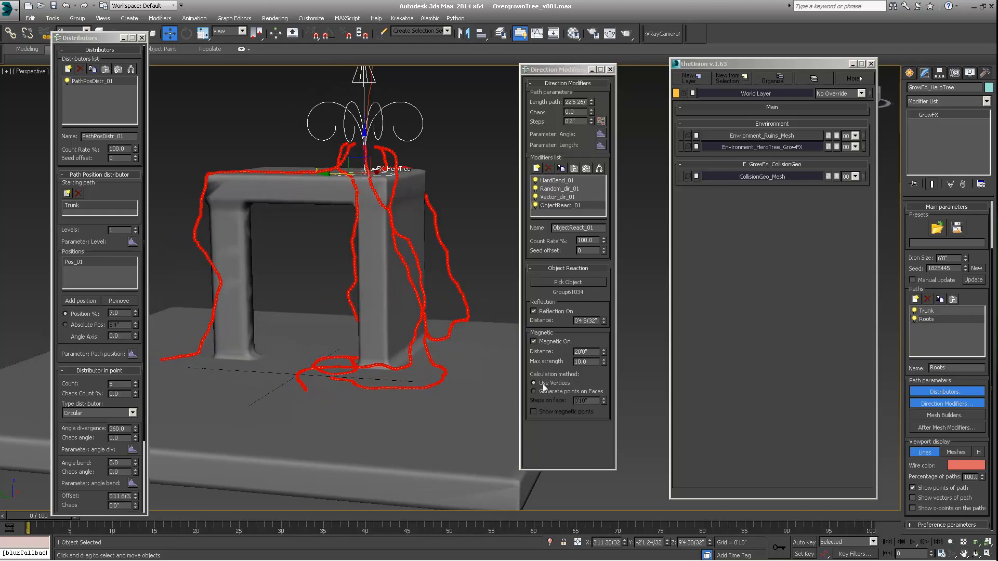
Step: Move the Distributors window off the viewport labels and display edged faces in the Perspective view
left_click_drag(79, 37, 171, 39)
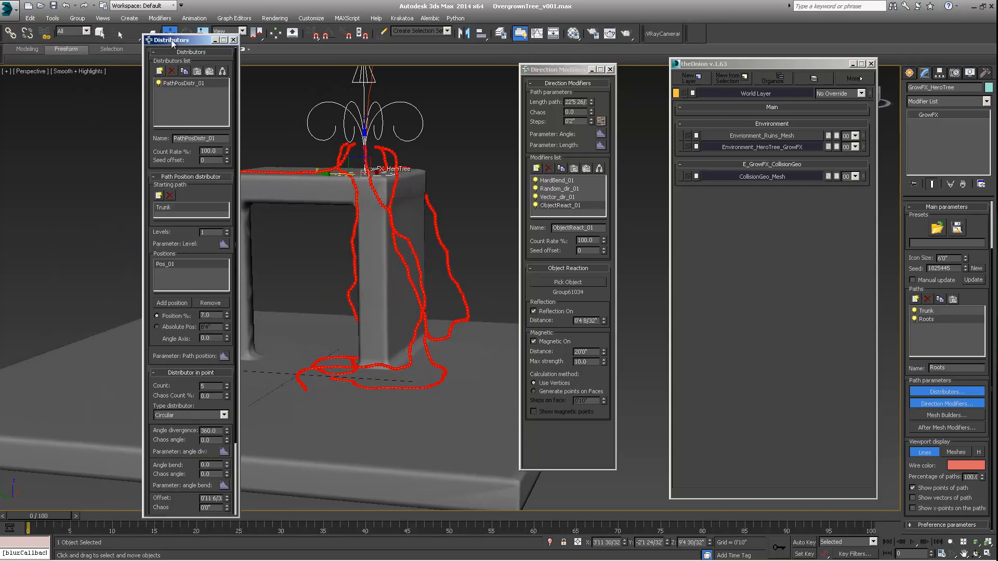
left_click(81, 71)
left_click(103, 119)
Step: Examine the collision mesh's vertex density on the pillars and the large side wall against the roots' paths
scroll(393, 187, "up", 8)
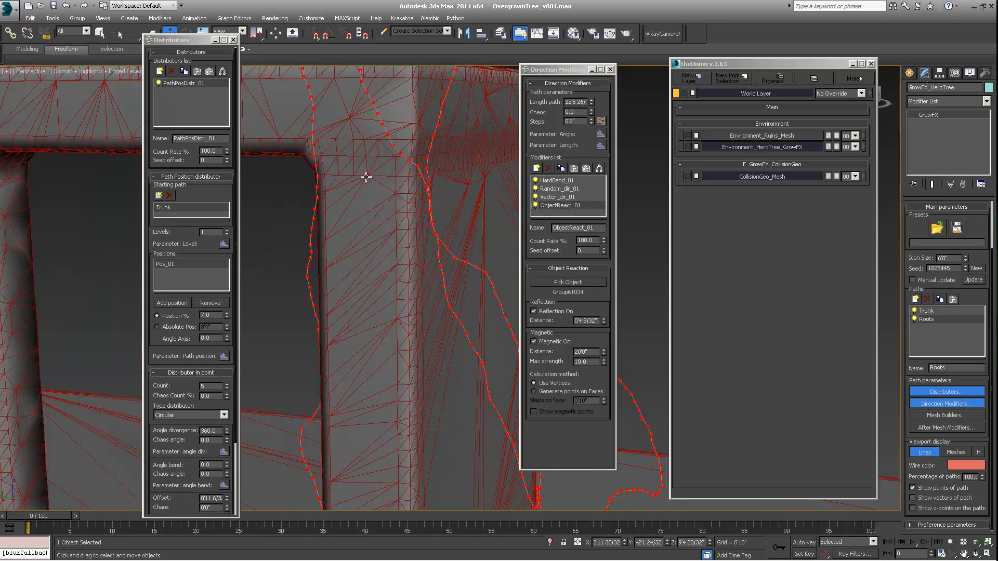
scroll(379, 231, "up", 3)
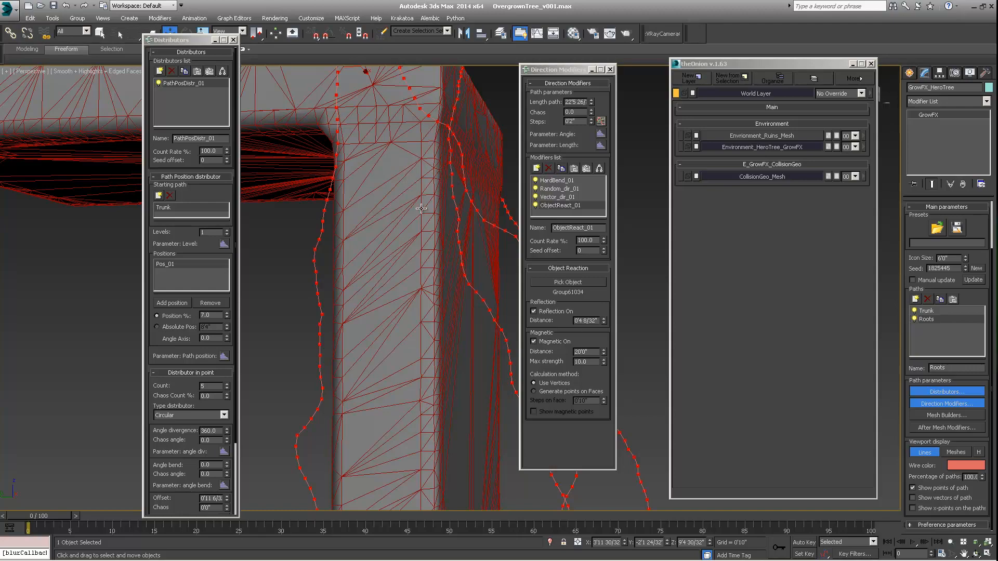
scroll(421, 208, "up", 2)
scroll(416, 183, "down", 5)
mouse_move(406, 178)
middle_mouse_down("alt")
mouse_move(328, 192)
mouse_move(404, 188)
middle_mouse_up("alt")
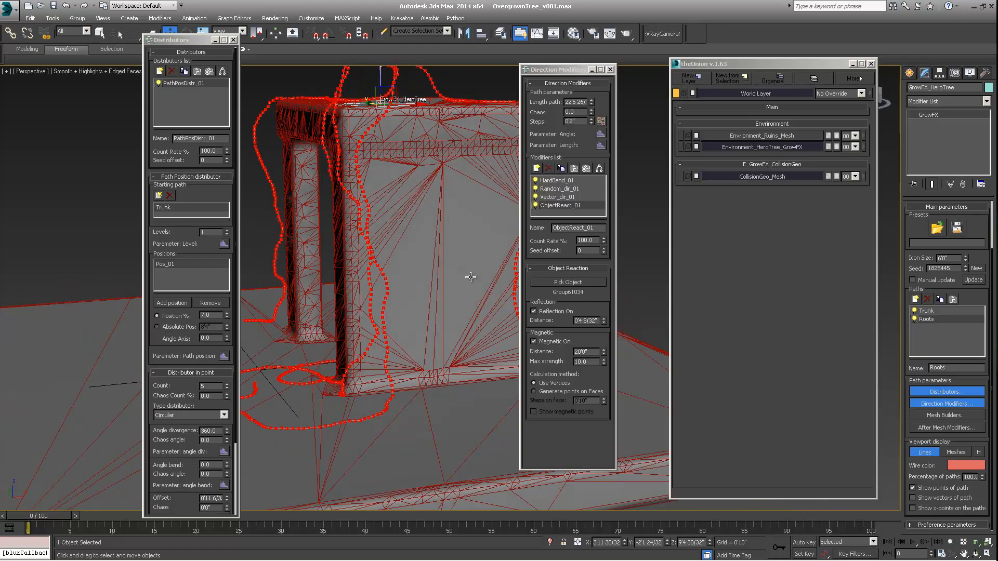
mouse_move(409, 277)
middle_mouse_down("alt")
mouse_move(426, 276)
mouse_move(350, 281)
mouse_move(367, 273)
mouse_move(403, 281)
middle_mouse_up("alt")
middle_click_drag(340, 118, 405, 188)
middle_click_drag(429, 221, 369, 202)
middle_click_drag(405, 267, 409, 151, "alt")
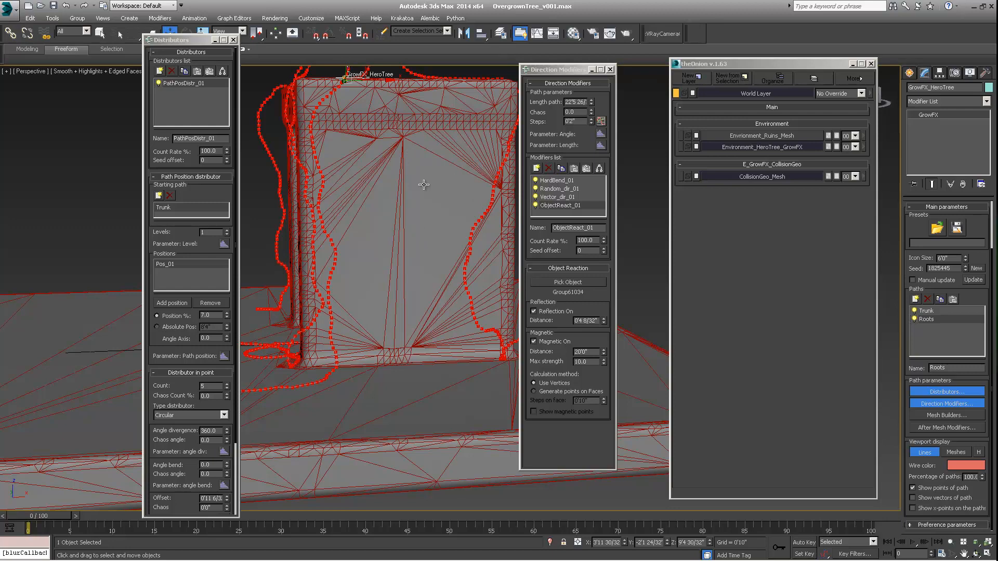
middle_click_drag(410, 227, 504, 308, "alt")
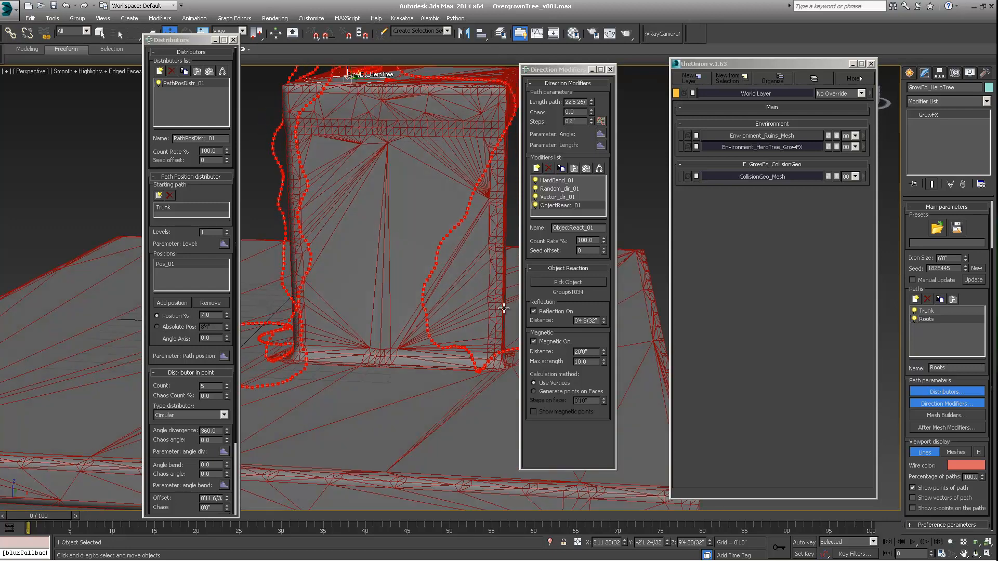
Step: Switch the magnetic calculation method to Generate points on Faces and display the magnetic points
left_click(533, 392)
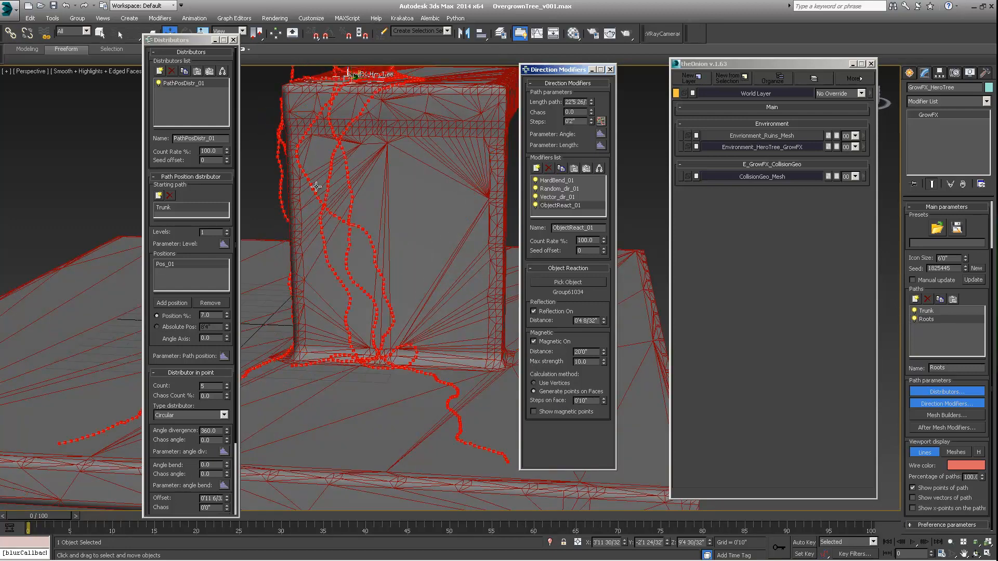
middle_click_drag(316, 186, 582, 362, "alt")
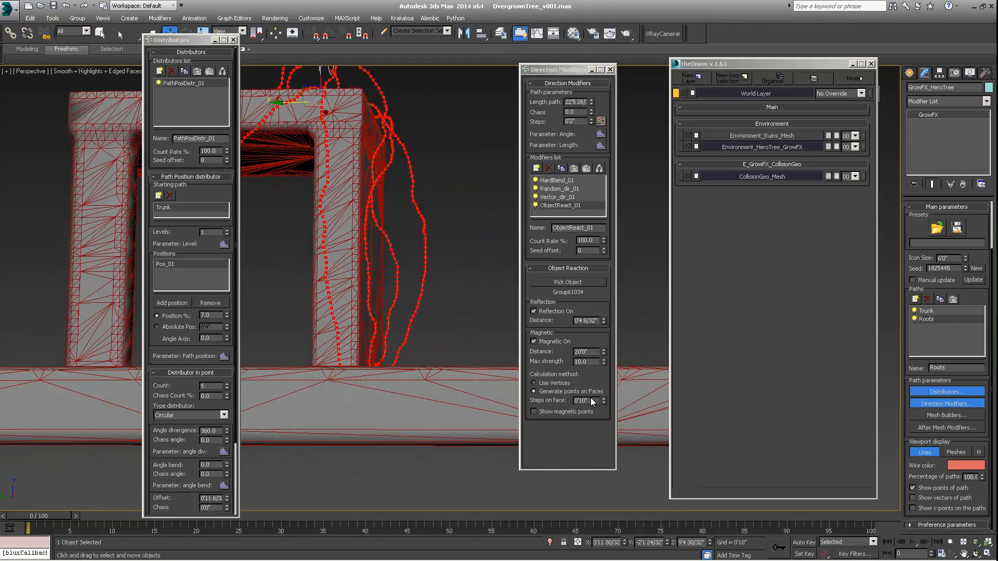
left_click(552, 409)
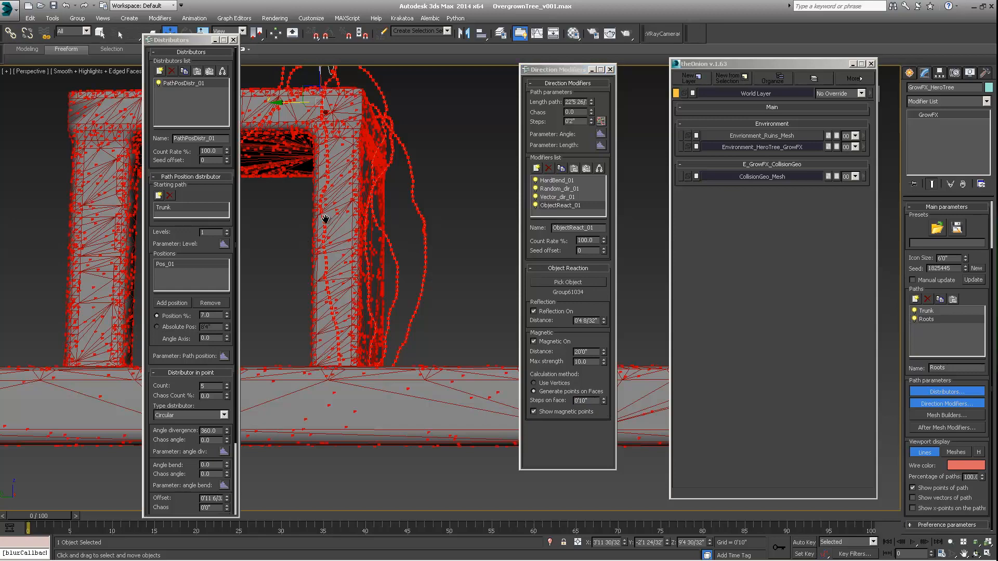
middle_click_drag(351, 242, 395, 244, "alt")
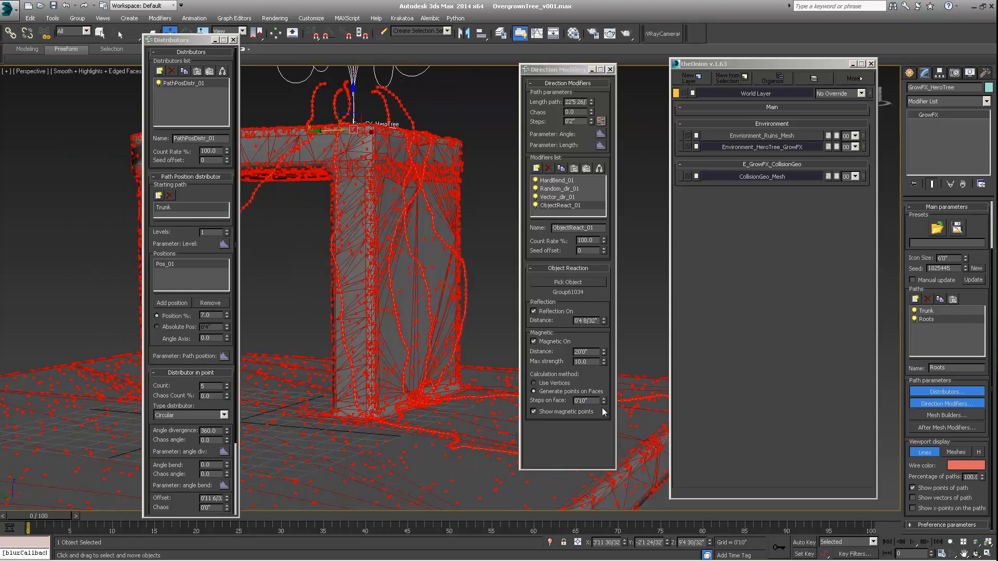
Step: Set the magnetic Steps on face to 1'0" and check the point spread on the side wall
left_click_drag(587, 400, 535, 401)
type("1'")
key("Return")
middle_click_drag(358, 273, 435, 202, "alt")
middle_click_drag(479, 253, 399, 217, "alt")
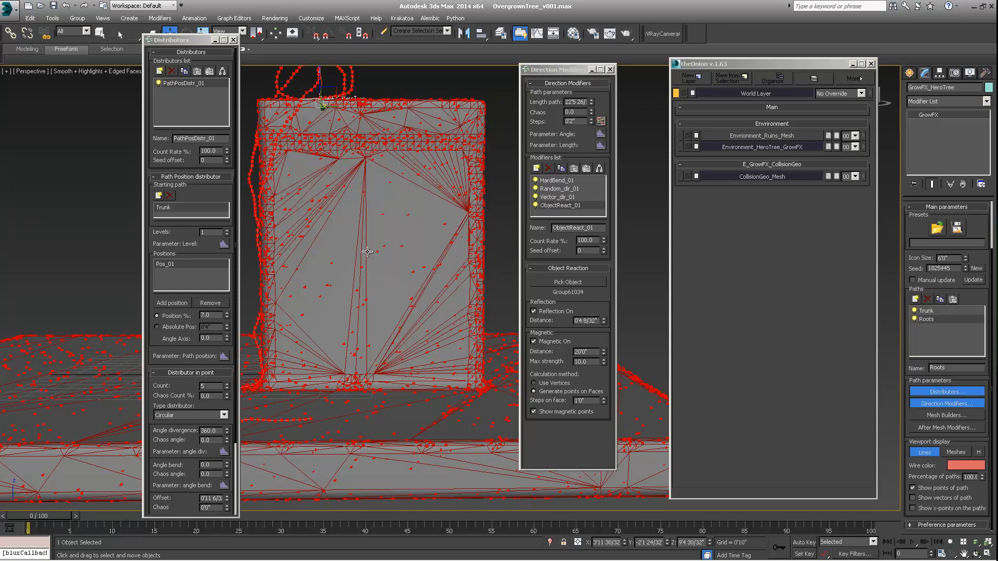
Step: Hide the magnetic points and raise the magnetic max strength to 53
left_click(533, 412)
scroll(388, 254, "up", 3)
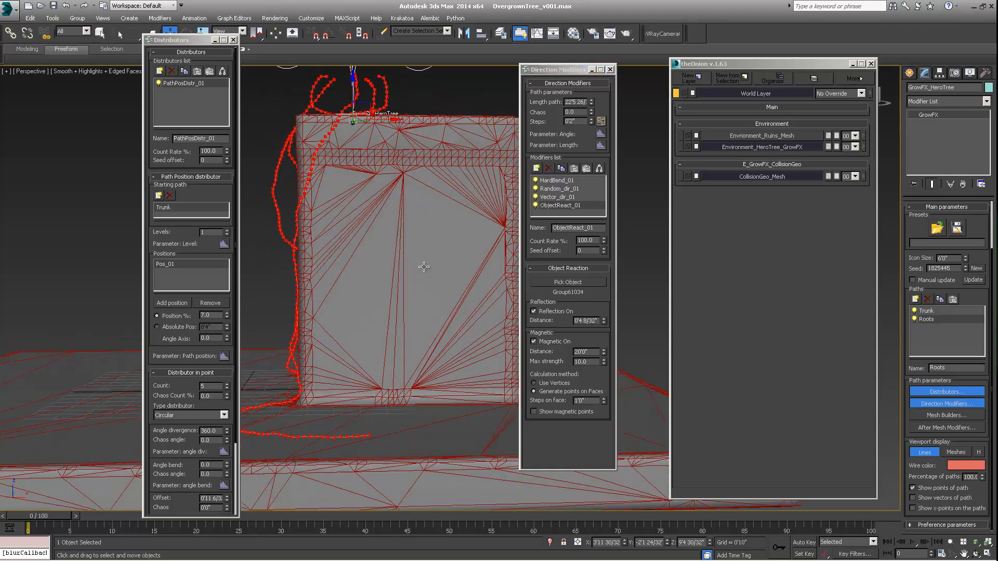
middle_click_drag(442, 260, 396, 304)
scroll(429, 277, "down", 3)
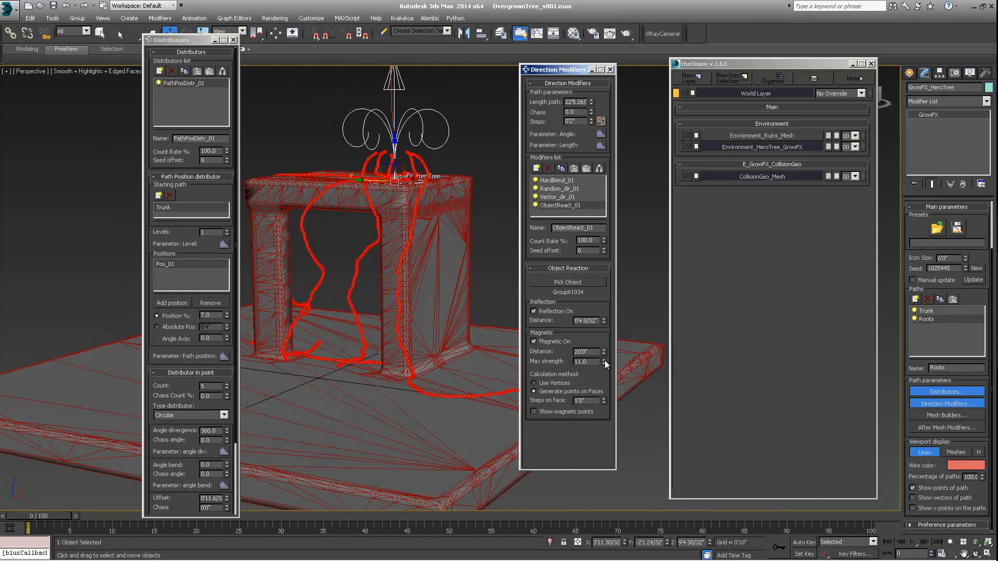
mouse_move(604, 361)
left_mouse_down()
mouse_move(605, 294)
mouse_move(604, 347)
left_mouse_up()
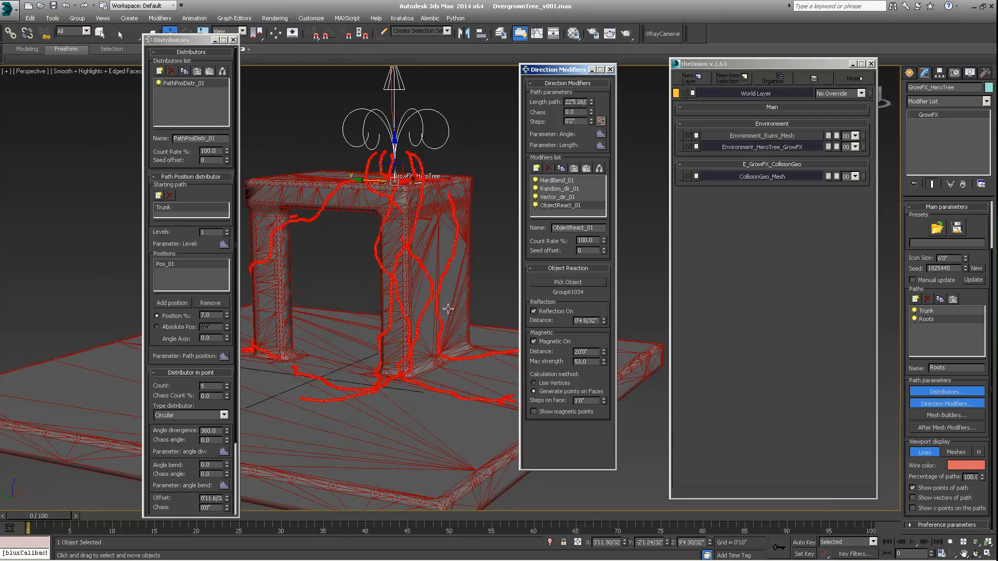
Step: Raise the object reaction's reflection distance to 0'5 12/32" for the roots
middle_click_drag(419, 308, 389, 244, "alt")
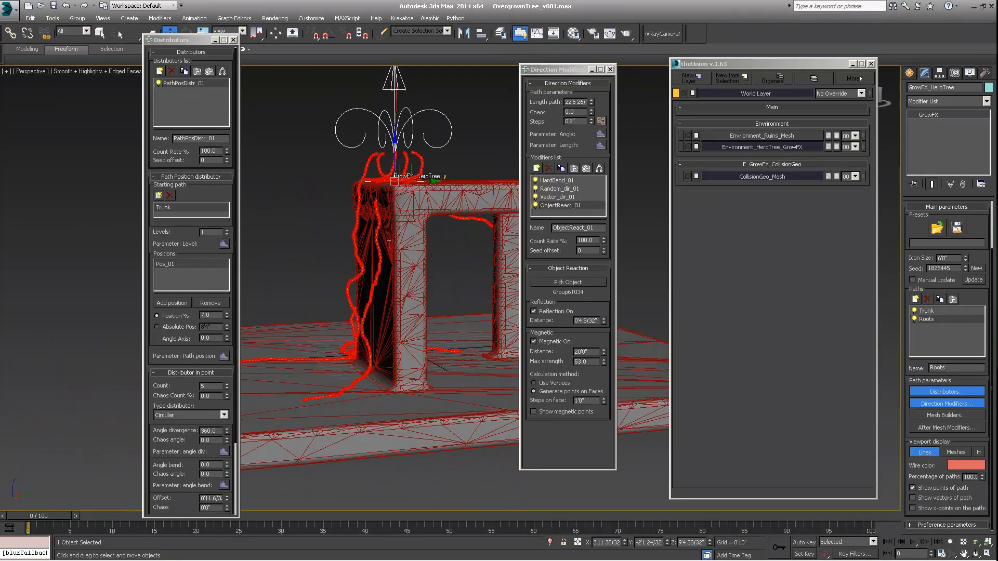
left_click_drag(603, 320, 604, 310)
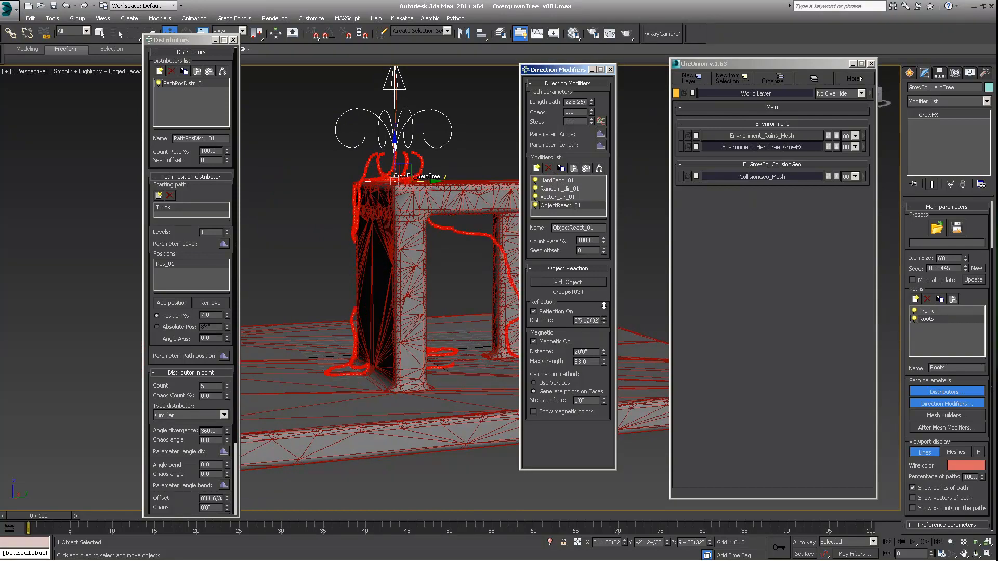
middle_click_drag(332, 285, 575, 344, "alt")
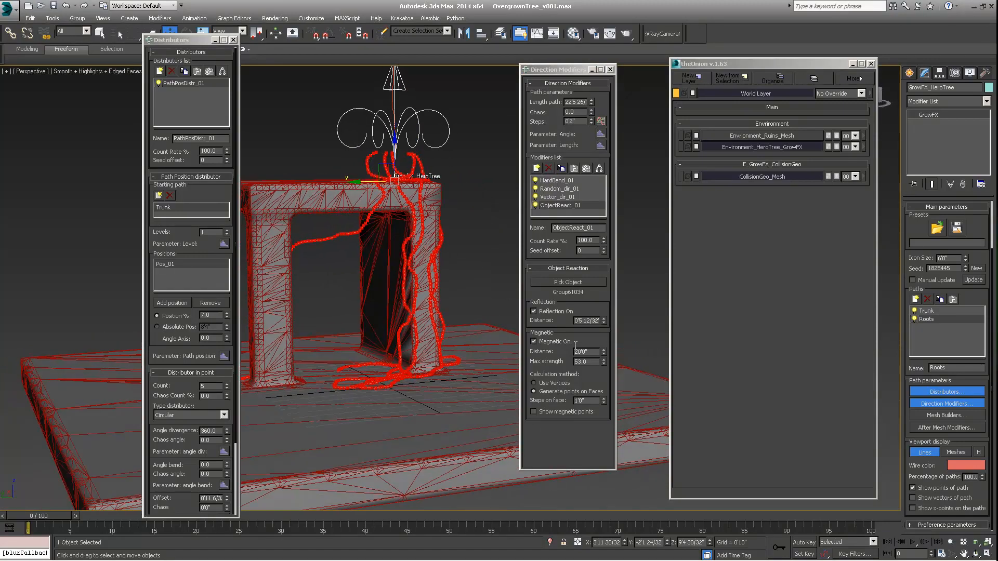
Step: Set the magnetic distance of the roots' object reaction to 30'0"
double_click(585, 352)
type("3")
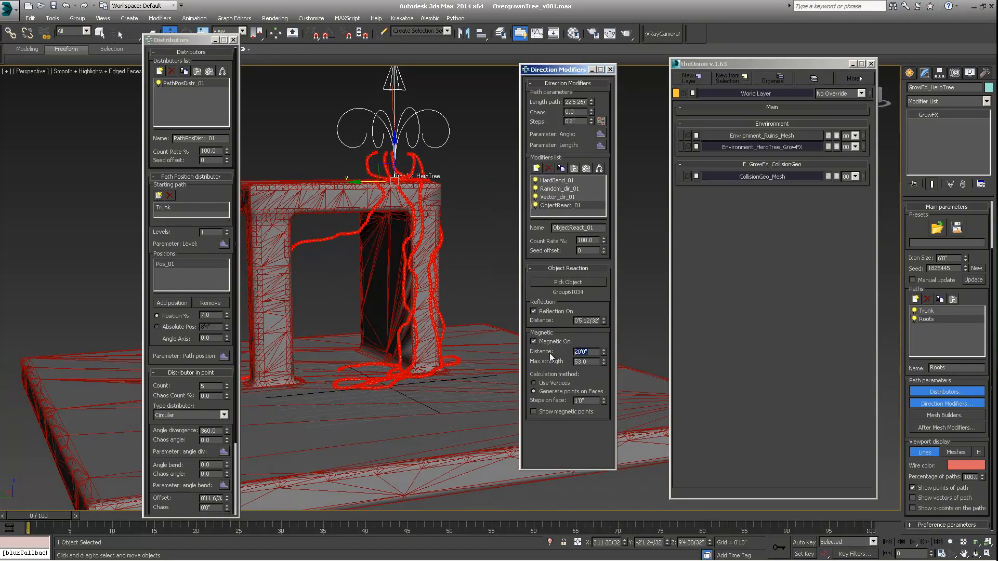
type("0")
key("Return")
scroll(365, 297, "up", 3)
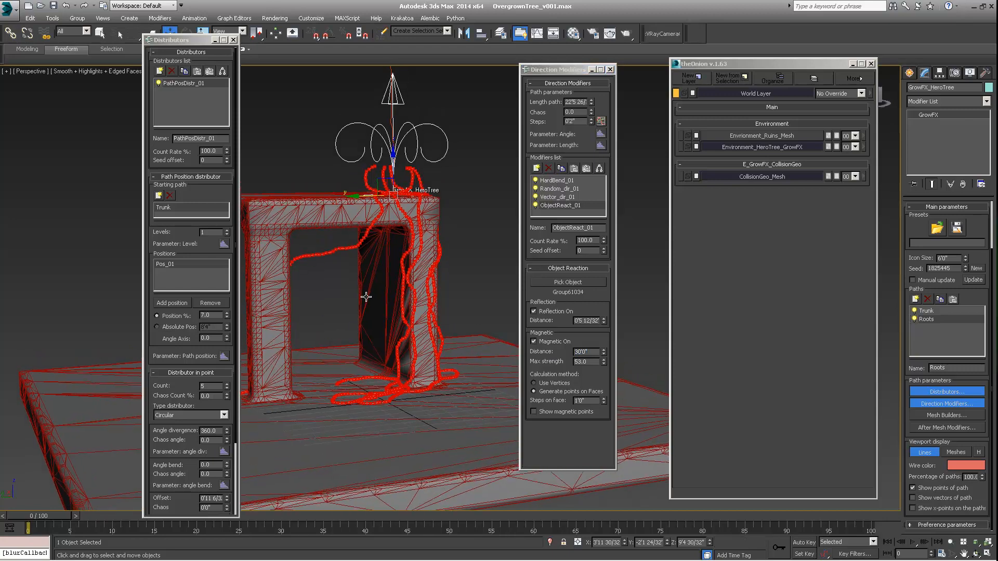
Step: Try different magnetic max strengths for the roots and settle on 33
left_click_drag(604, 362, 604, 357)
middle_click_drag(446, 339, 474, 367, "alt")
left_click_drag(602, 364, 604, 374)
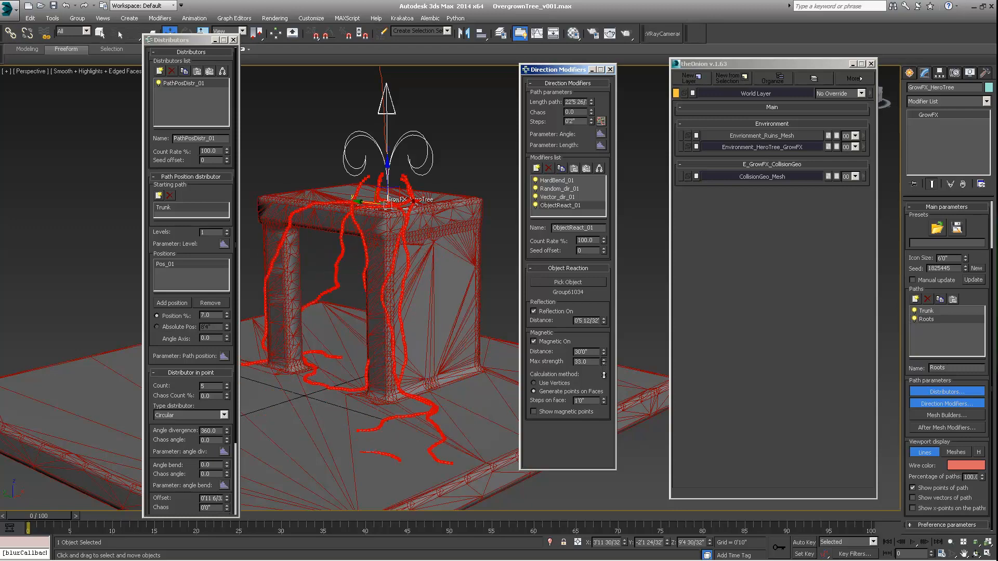
middle_click_drag(374, 309, 451, 280, "alt")
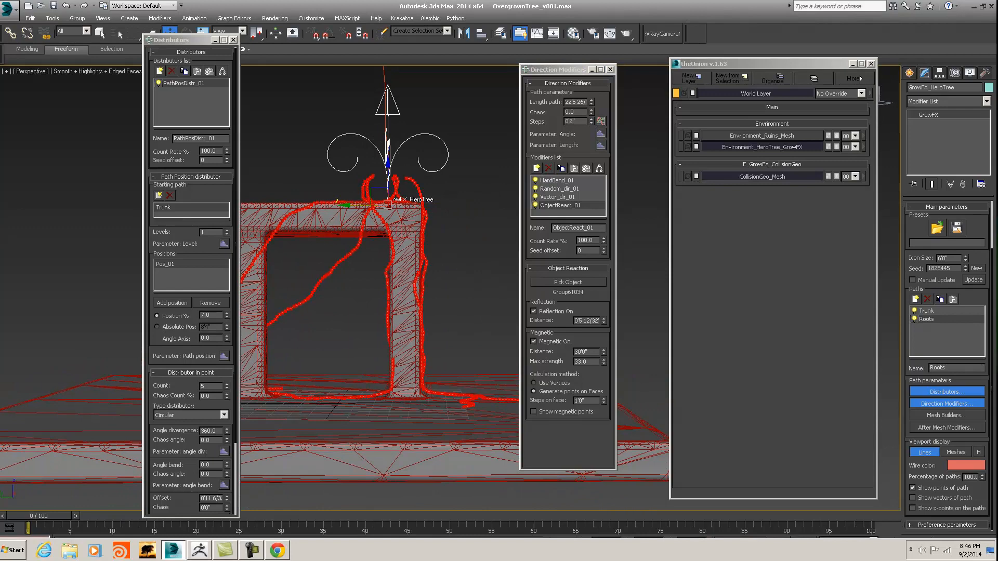
Step: Switch to Chrome to study the roots in the Cambodia temple tree reference photo, and return to 3ds Max
left_click(278, 550)
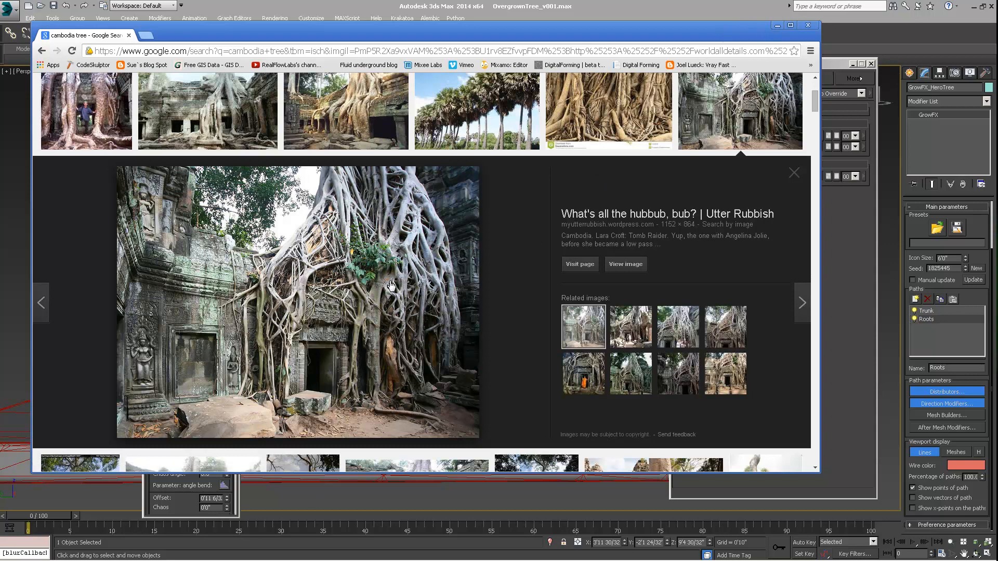
left_click(776, 25)
middle_click_drag(435, 202, 356, 286, "alt")
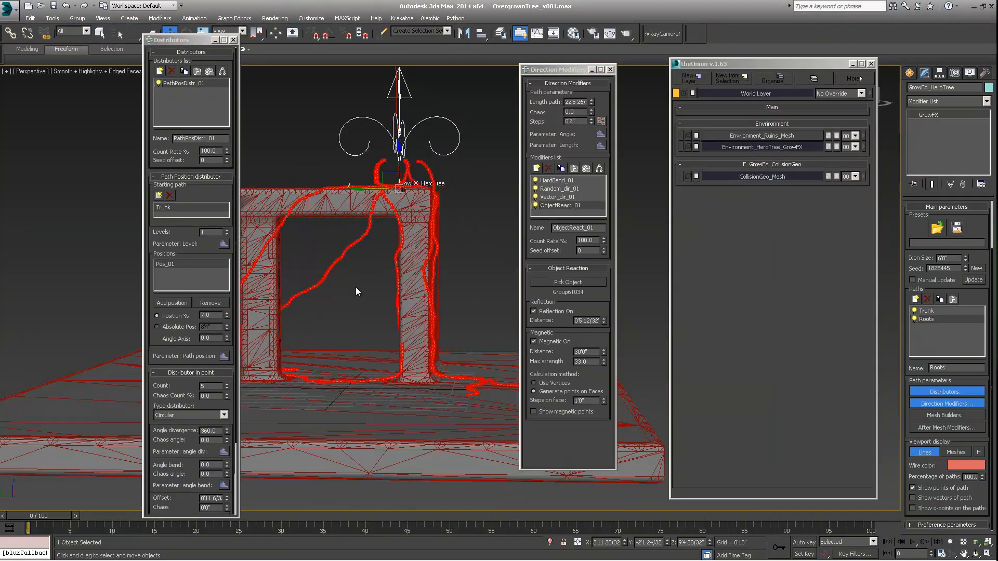
Step: Strengthen the downward pull of the roots' Vector_dir_01 modifier to a strength of about -82.7
left_click(550, 197)
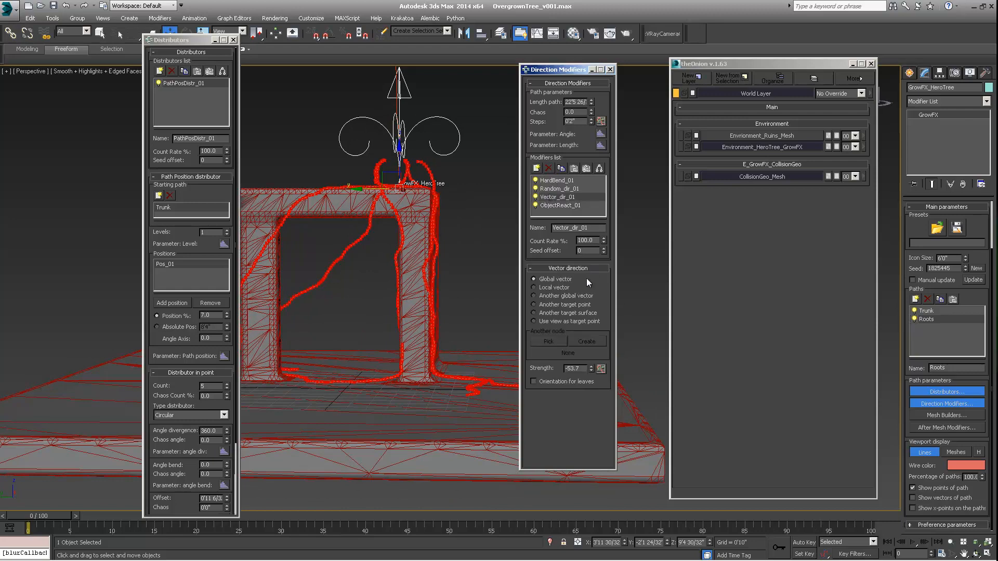
left_click_drag(592, 380, 588, 403)
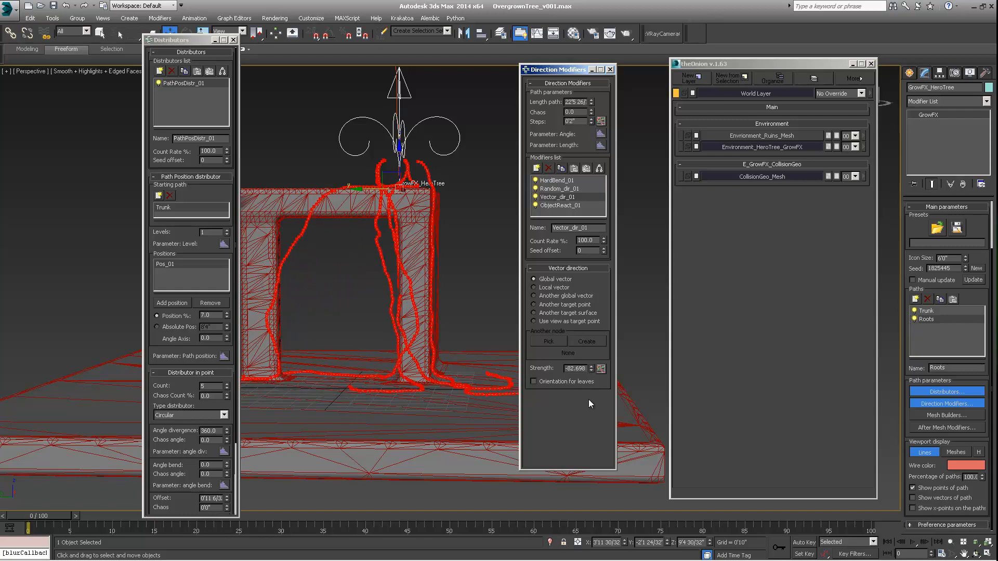
middle_click_drag(445, 256, 338, 278, "alt")
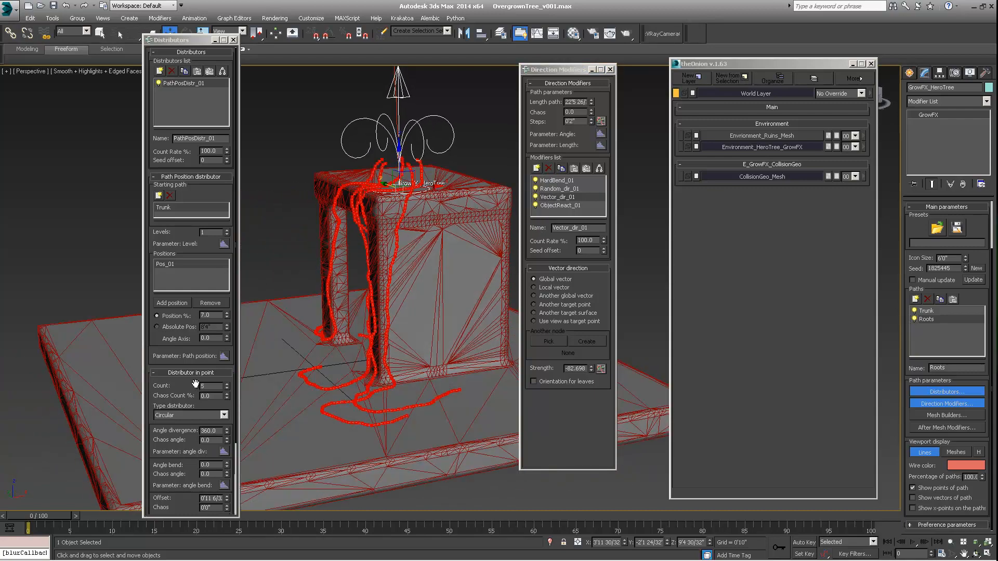
Step: Reduce the root distributor's offset to about 0'8 16/32" and raise its count to 7
scroll(203, 387, "down", 3)
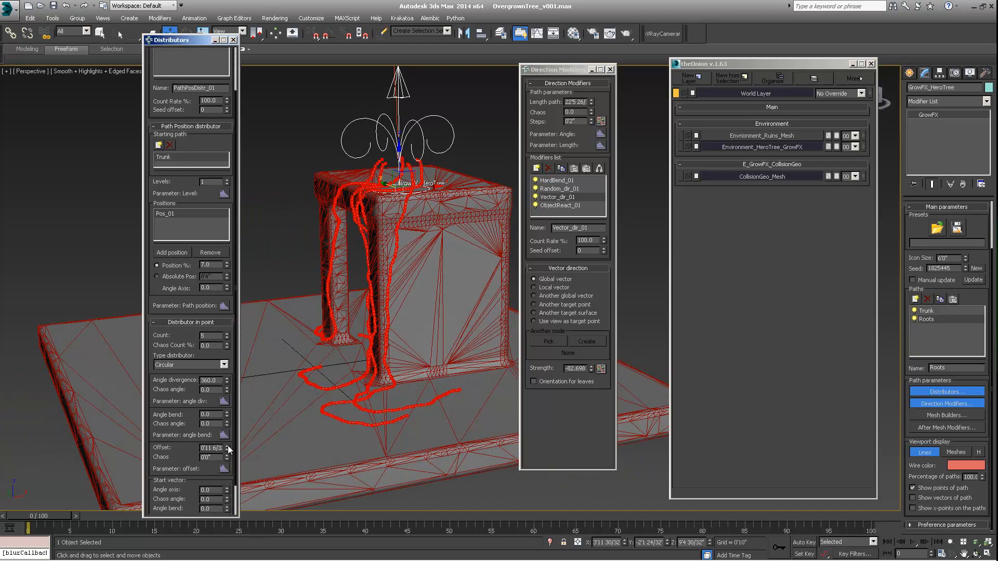
left_click_drag(228, 446, 227, 457)
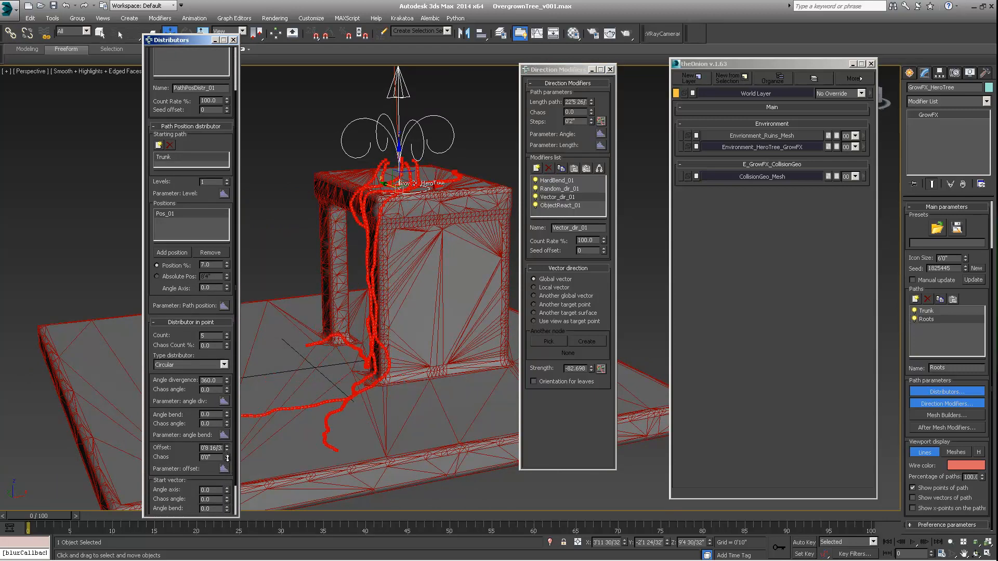
middle_click_drag(322, 336, 385, 296, "alt")
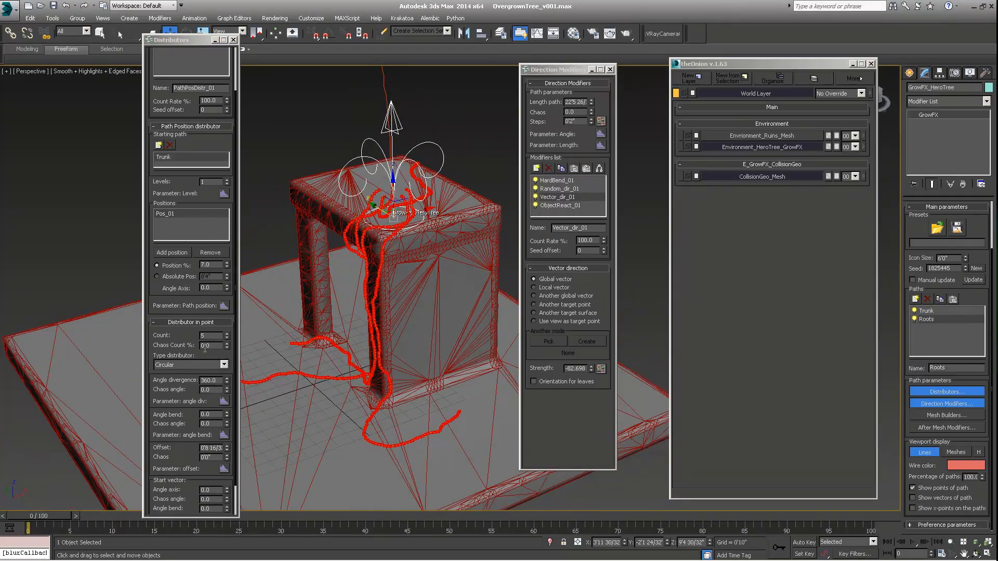
left_click(227, 333)
left_click(227, 334)
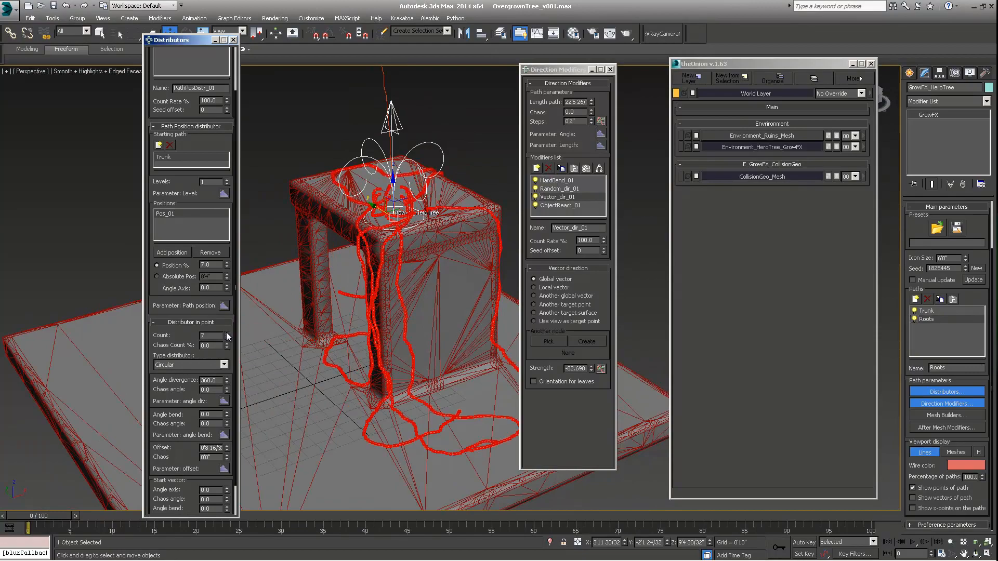
middle_click_drag(434, 292, 356, 313, "alt")
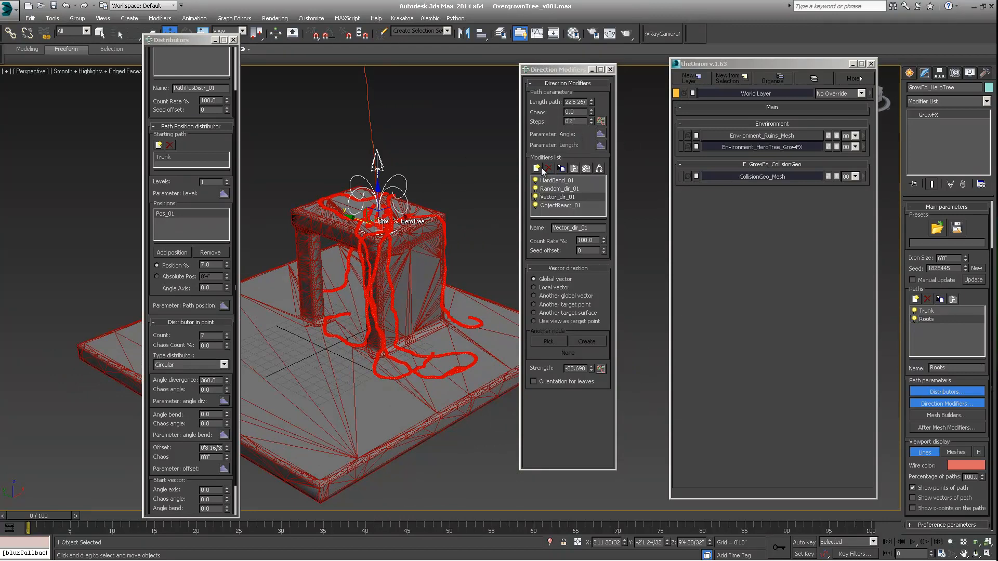
Step: Set the Roots path's chaos to 50 and its path length to 30 feet
left_click_drag(575, 111, 546, 110)
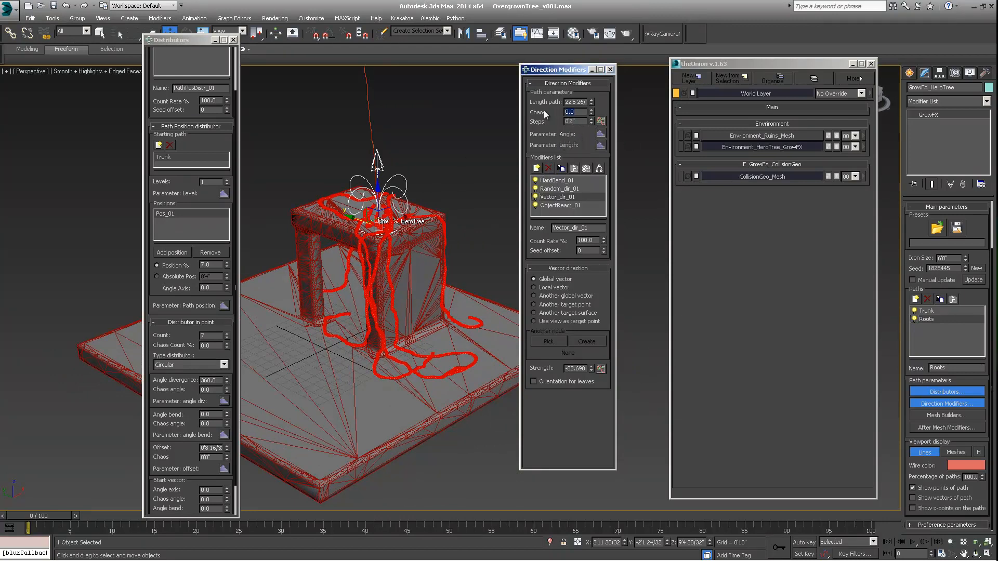
middle_click_drag(375, 281, 429, 285, "alt")
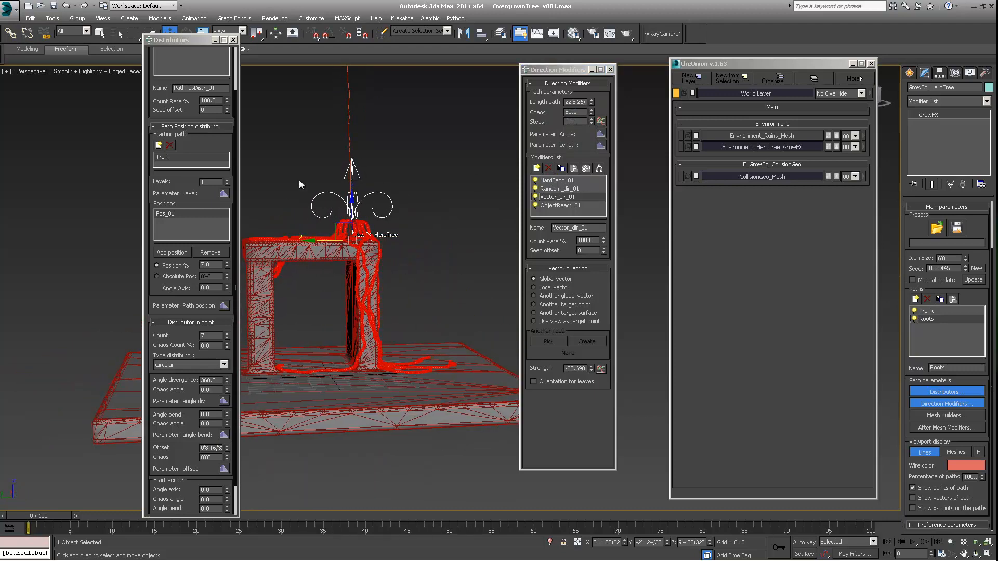
double_click(574, 103)
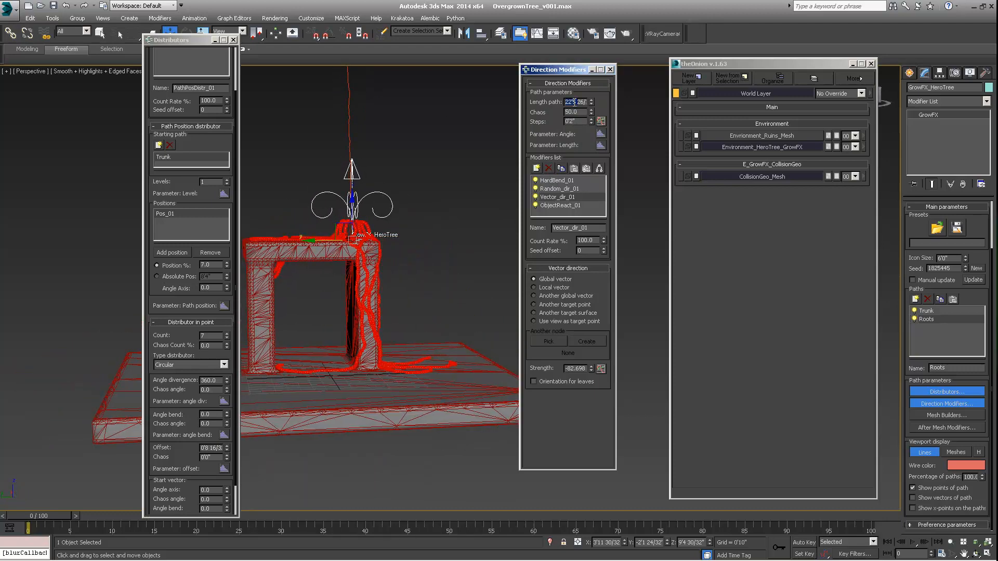
key("BackSpace")
key("Delete")
key("Delete")
key("Delete")
key("Delete")
key("Delete")
key("Delete")
type("30")
key("Return")
Step: Set the Roots distributor's count to 8 and the angle axis of its position to 7
middle_click_drag(336, 352, 249, 358, "alt")
left_click(227, 334)
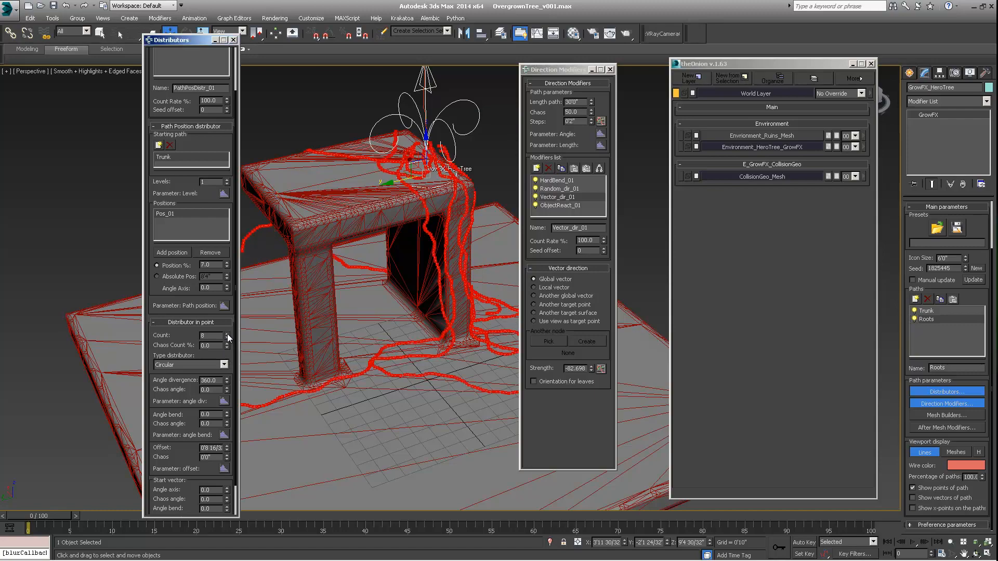
middle_click_drag(364, 281, 410, 258, "alt")
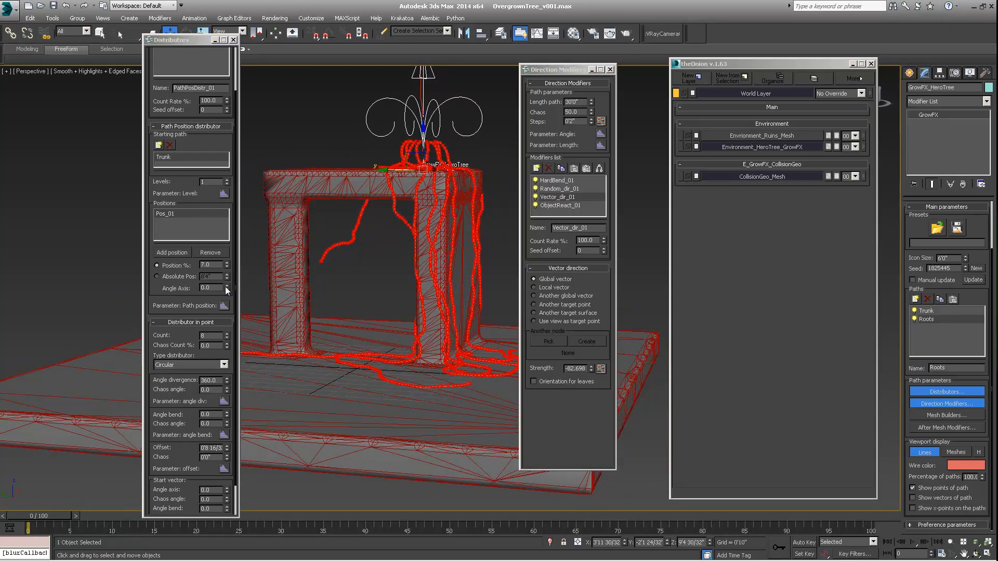
left_click_drag(227, 287, 226, 285)
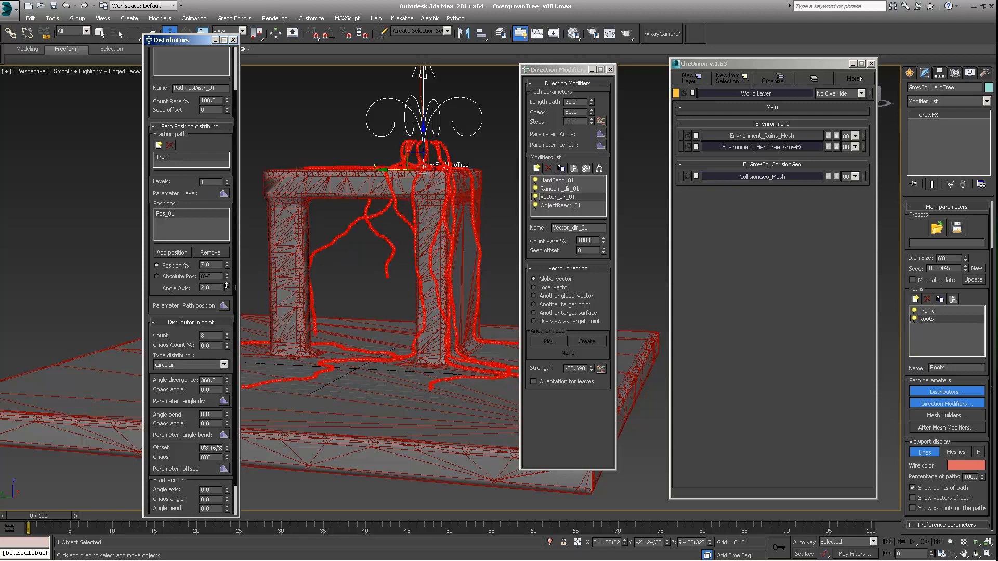
middle_click_drag(351, 267, 439, 267, "alt")
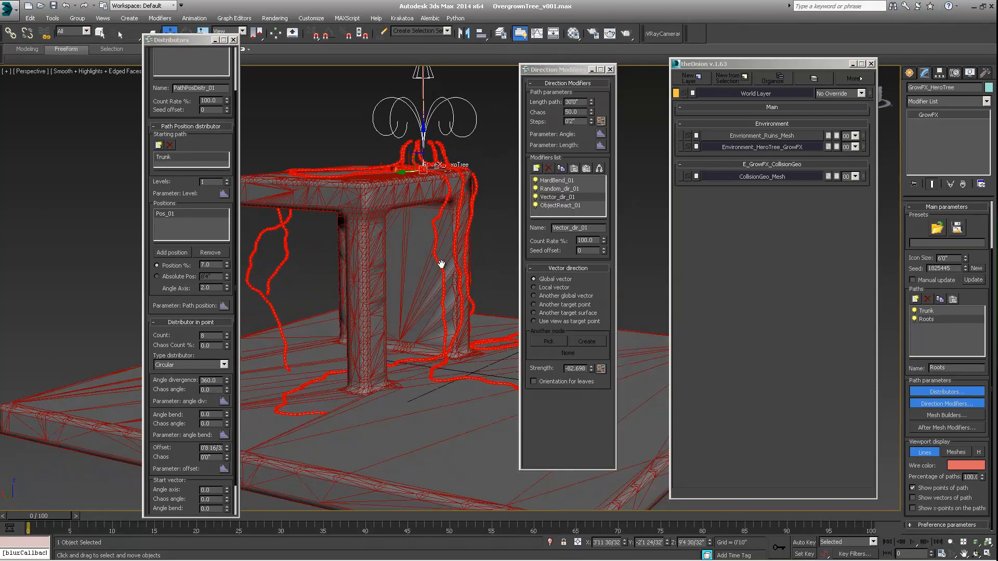
left_click(227, 286)
left_click(226, 286)
left_click(227, 286)
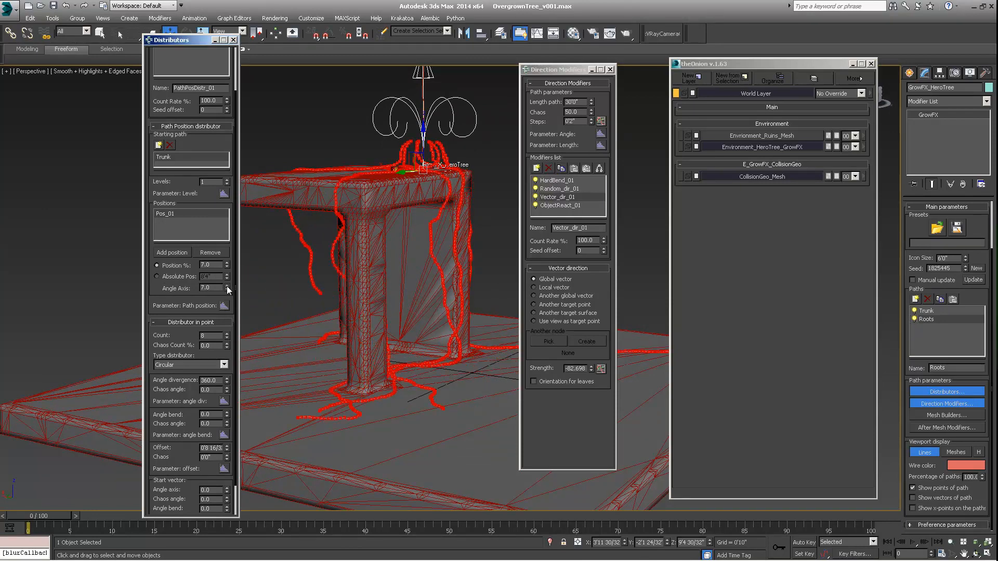
Step: Add a second Vector direction modifier to the Roots path and move it above the ObjectReact_01 modifier
middle_click_drag(295, 262, 410, 211, "alt")
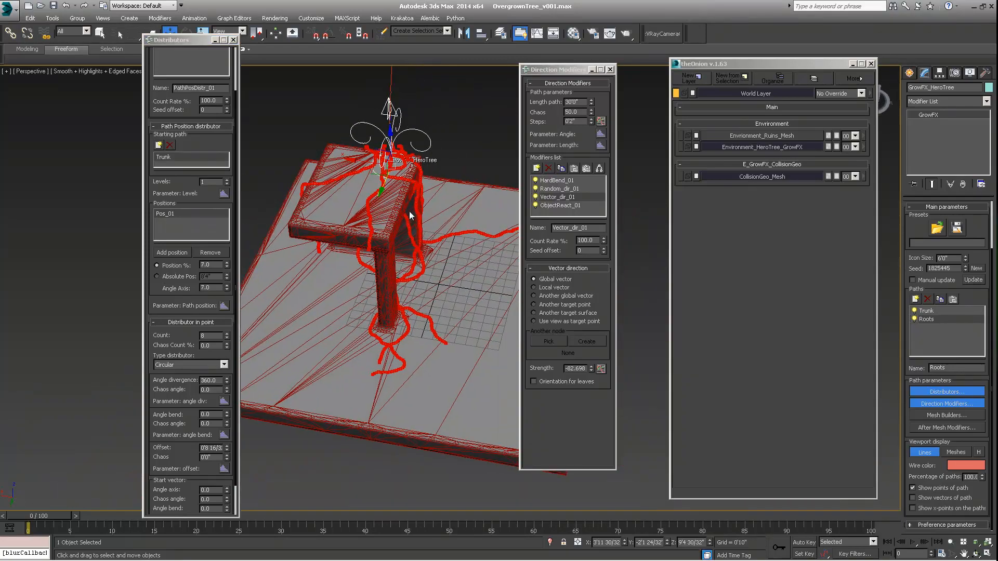
left_click(536, 168)
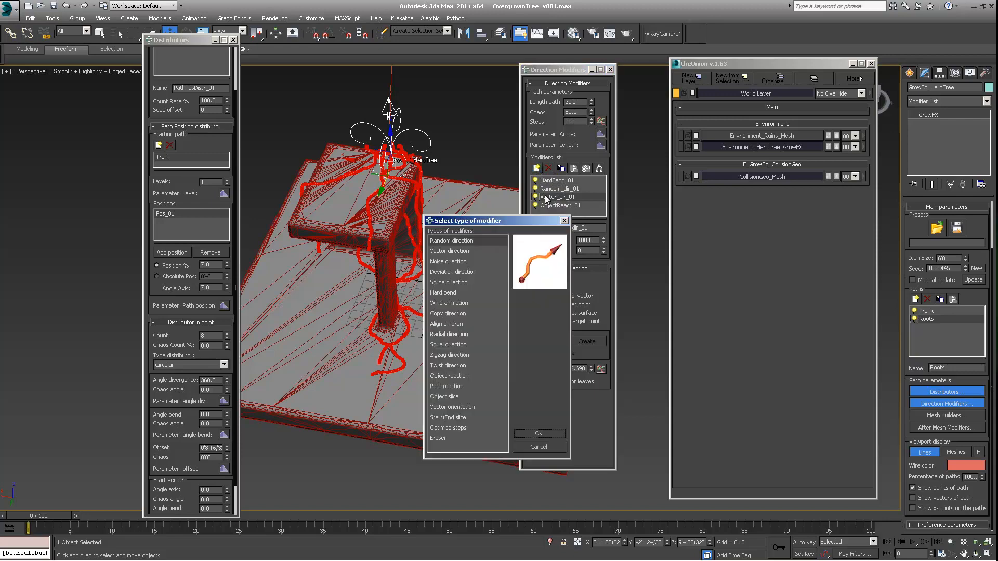
left_click(442, 252)
left_click(538, 433)
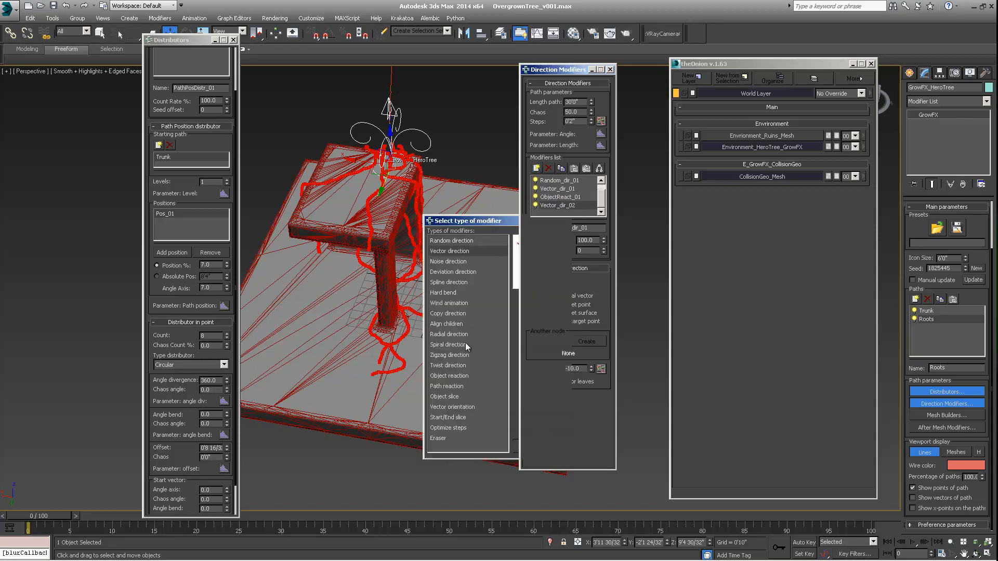
left_click_drag(548, 207, 550, 194)
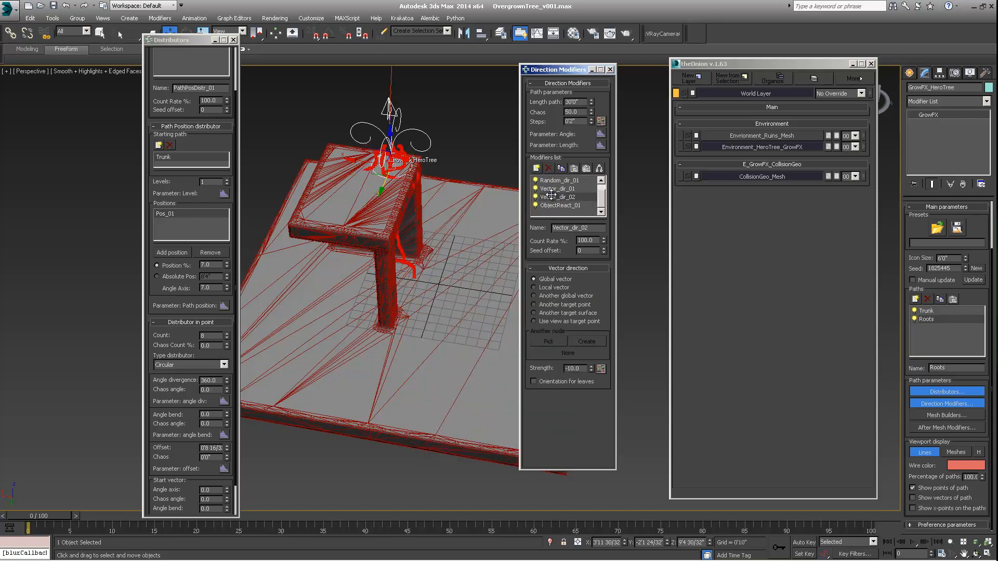
Step: Create an Exlevel Point helper beside the ground slab and leave the creation mode
middle_click_drag(424, 248, 366, 232, "alt")
scroll(367, 231, "down", 5)
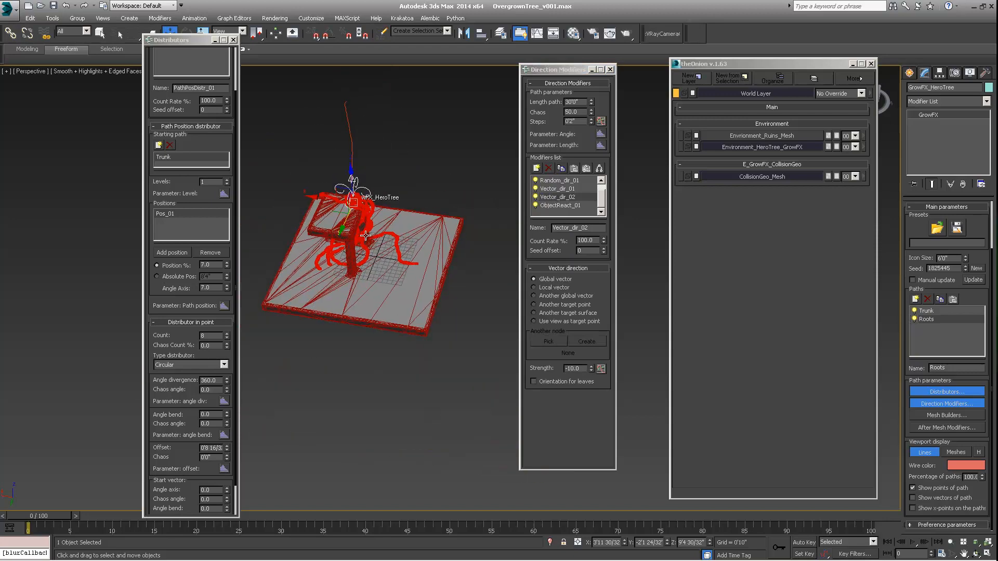
left_click_drag(558, 69, 570, 78)
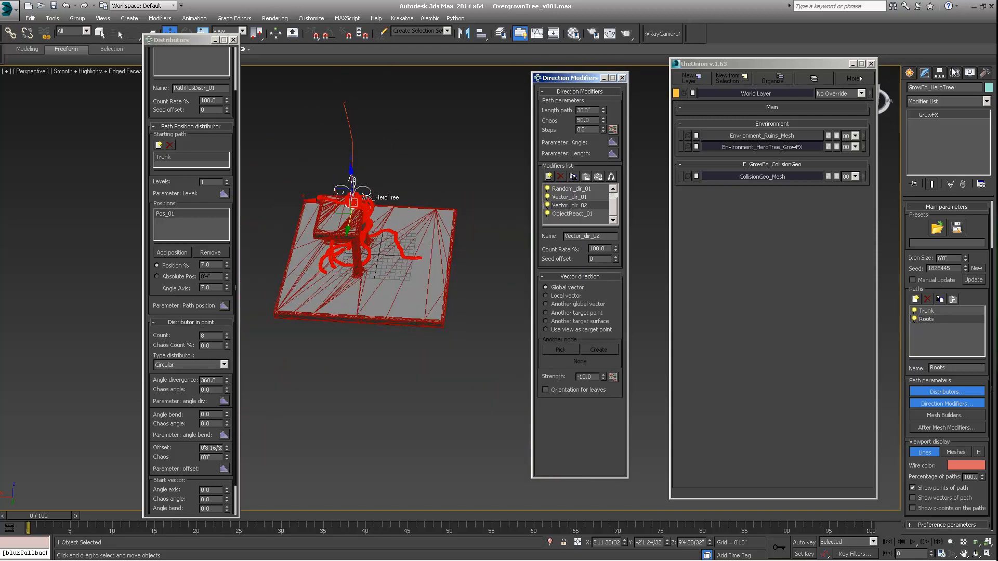
left_click(909, 73)
middle_click_drag(368, 239, 353, 312, "alt")
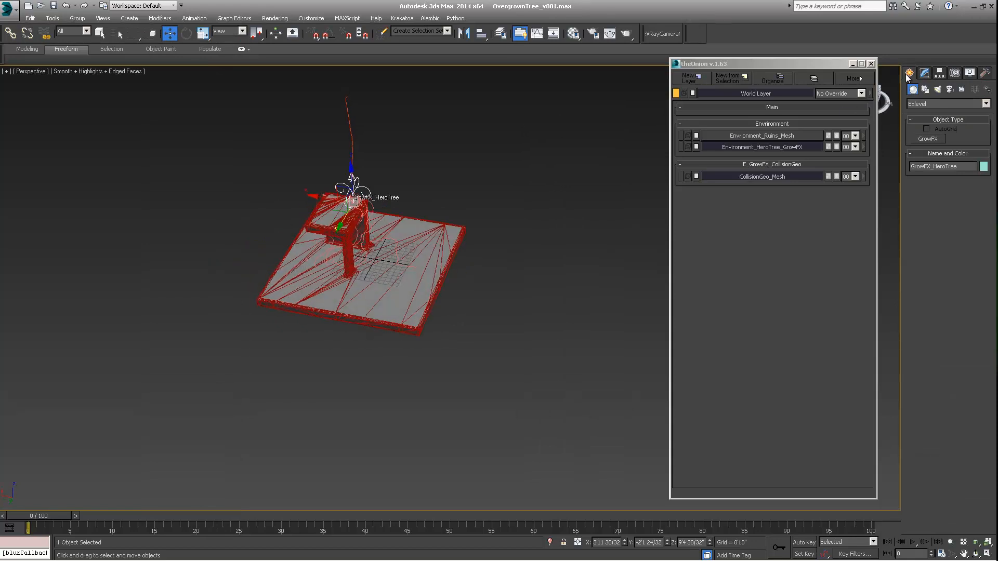
left_click(955, 73)
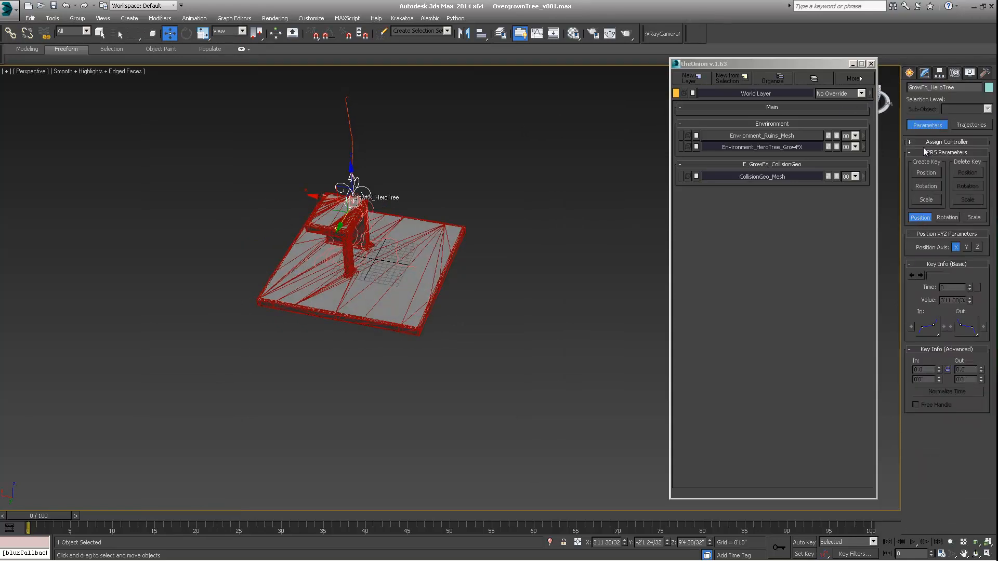
left_click(925, 75)
left_click(962, 90)
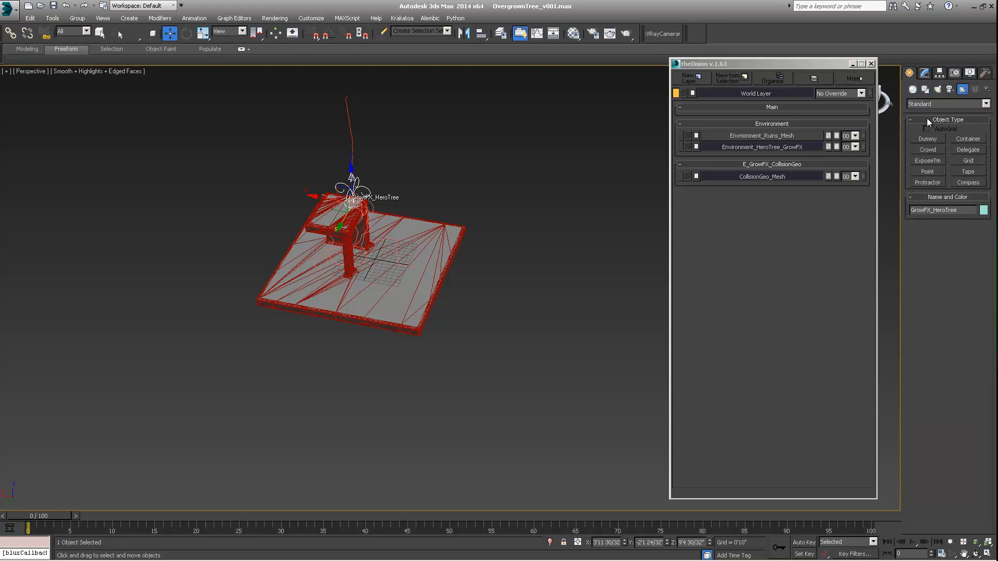
left_click(931, 104)
left_click(922, 181)
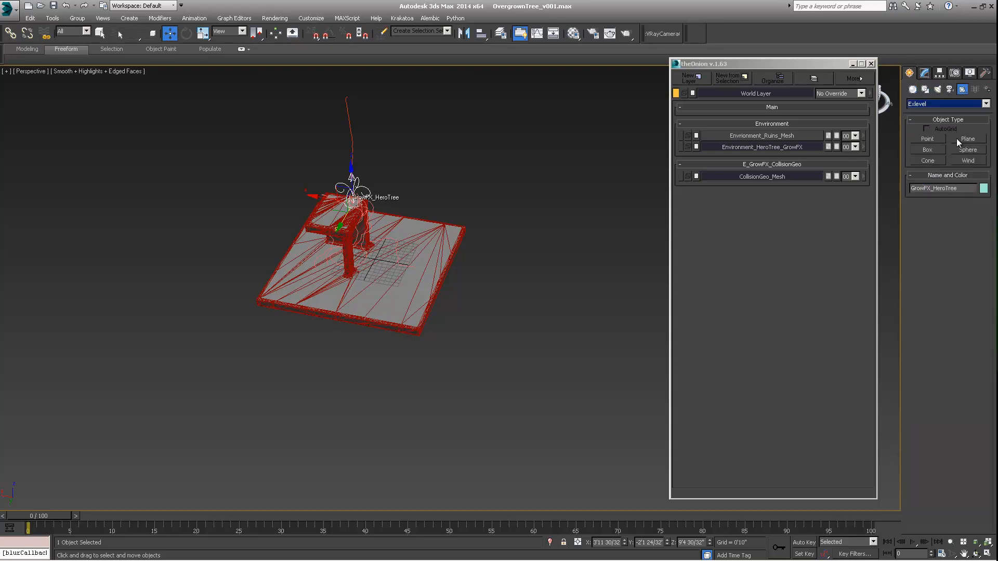
left_click(927, 138)
middle_click_drag(265, 273, 314, 328, "alt")
left_click(296, 294)
left_click_drag(296, 295, 303, 290)
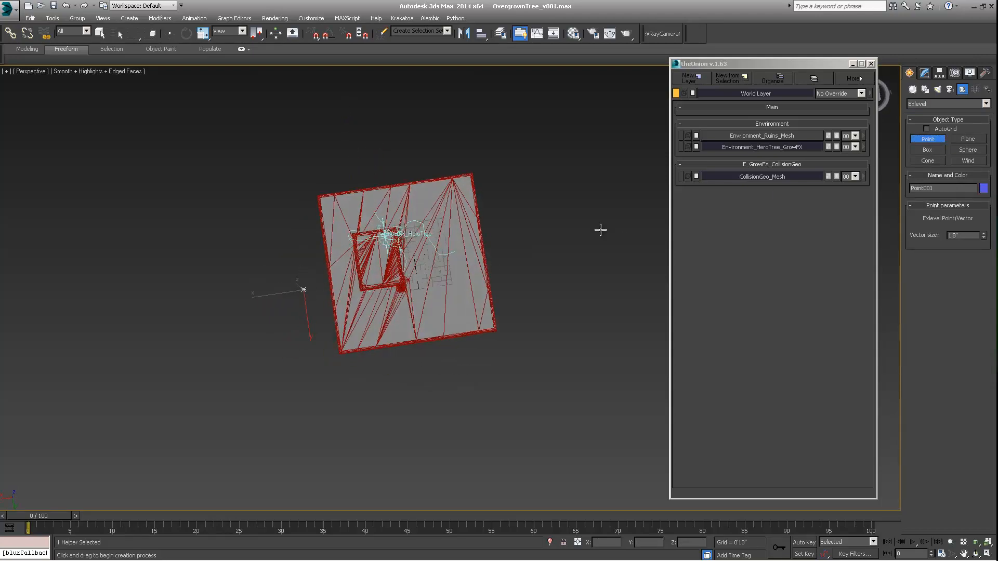
middle_click_drag(515, 243, 480, 188, "alt")
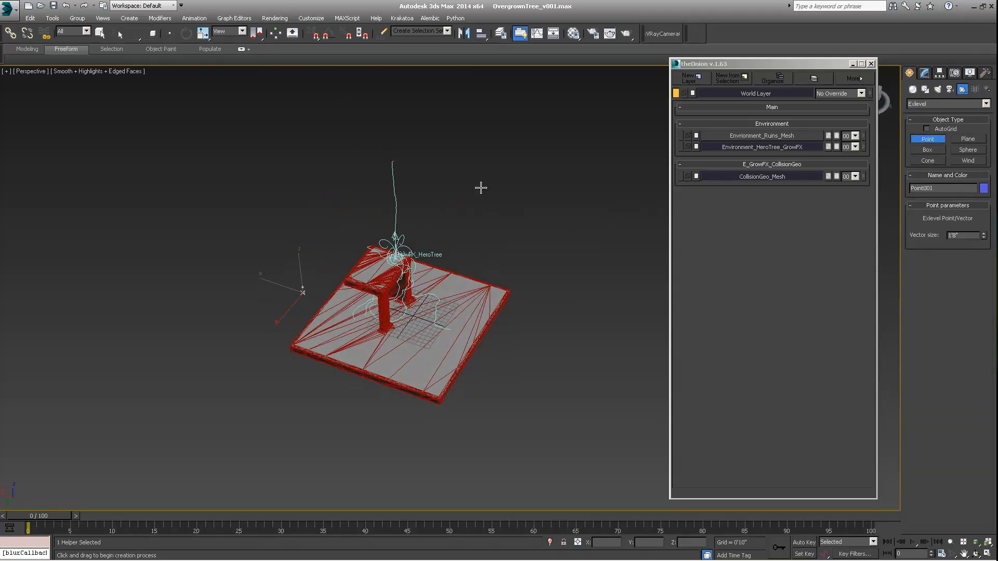
right_click(862, 146)
left_click(873, 150)
Step: Rotate the point helper to aim horizontally at the ruins and raise it to a Z height of about 7'5"
middle_click_drag(387, 323, 345, 289, "alt")
key("e")
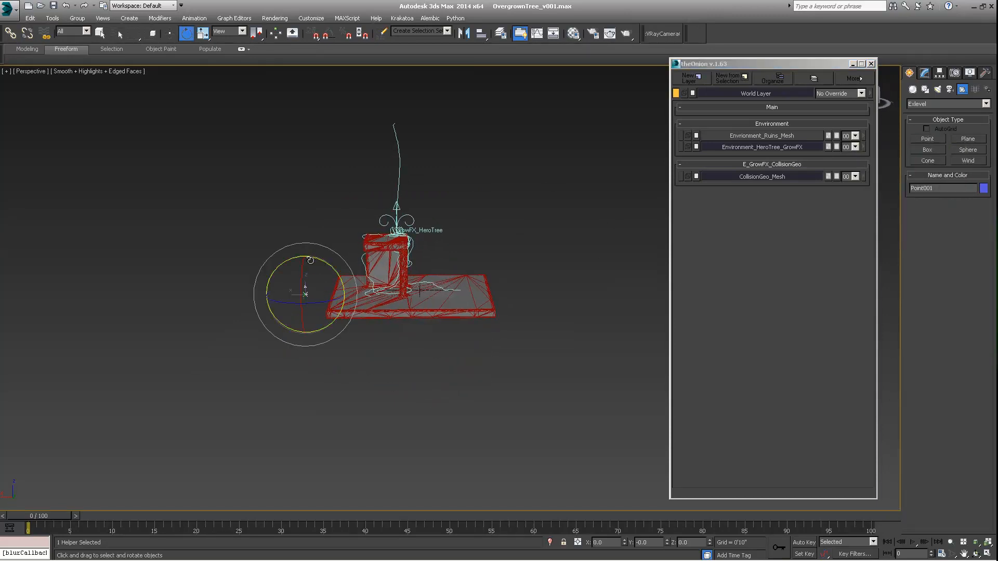
left_click_drag(310, 260, 390, 313)
key("ctrl+z")
left_click_drag(315, 260, 357, 286)
key("w")
left_click_drag(306, 262, 317, 217)
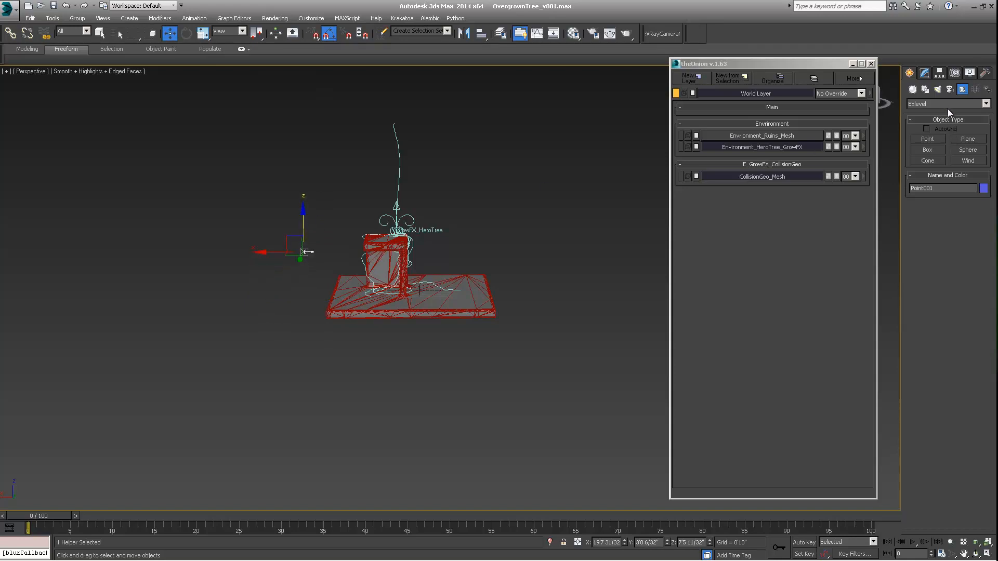
Step: Enlarge the point helper's vector size to about 8'2"
left_click(924, 73)
left_click_drag(982, 239, 983, 225)
middle_click_drag(494, 233, 462, 225)
scroll(373, 246, "up", 4)
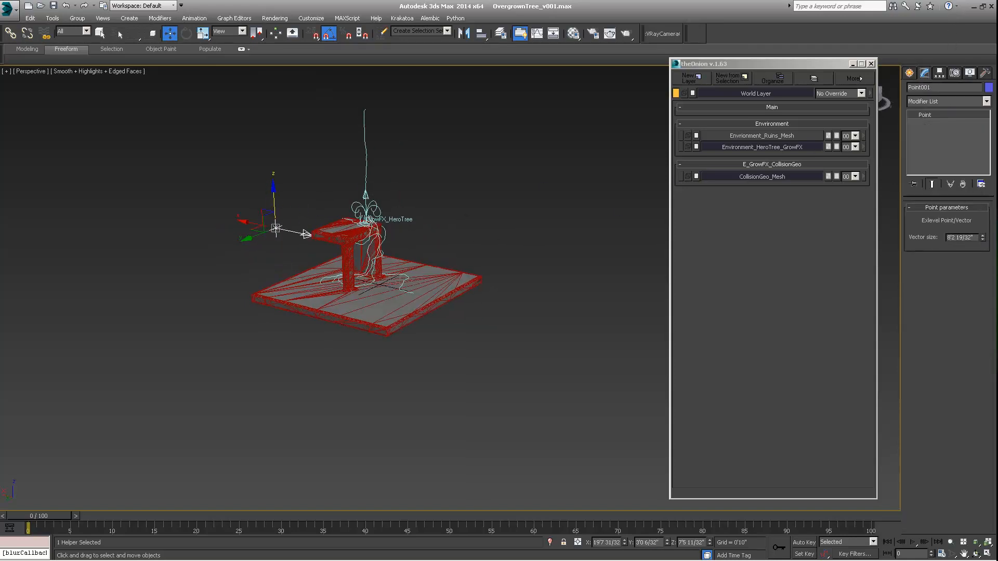
Step: Set the Roots modifier Vector_dir_02 of GrowFX_HeroTree to another global vector and assign the Point001 helper to it
left_click(374, 220)
middle_click_drag(374, 220, 573, 196, "alt")
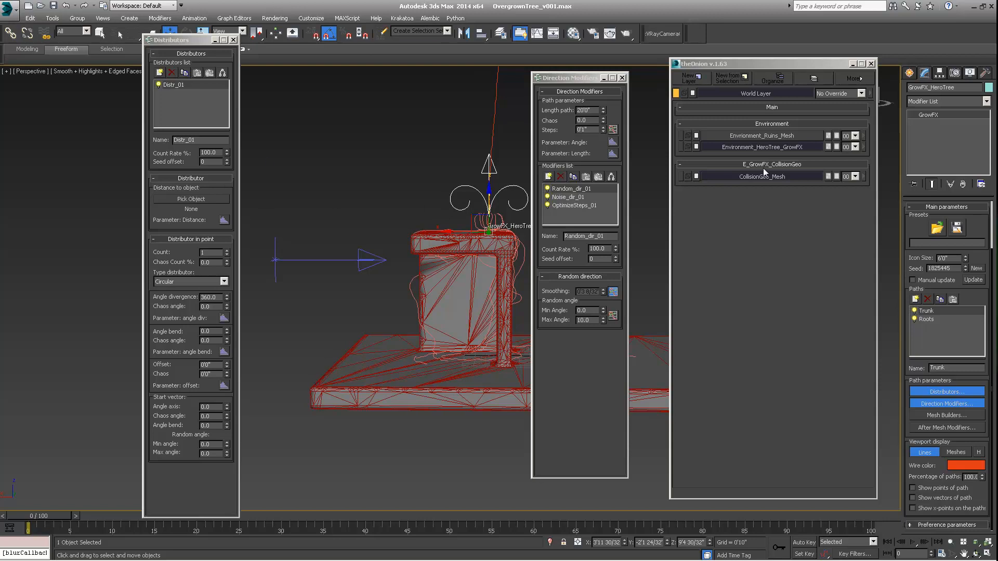
left_click(925, 319)
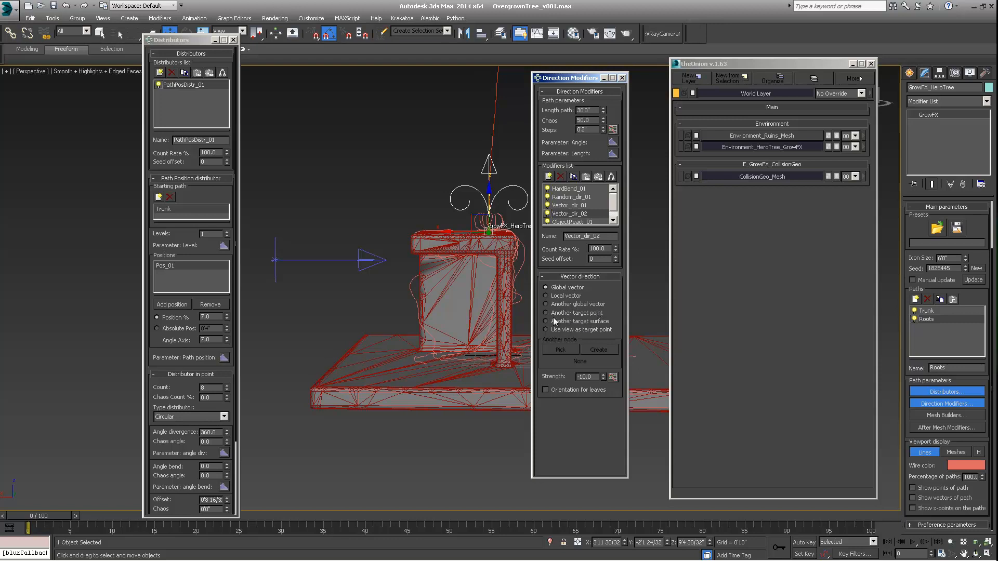
left_click(546, 304)
left_click(560, 349)
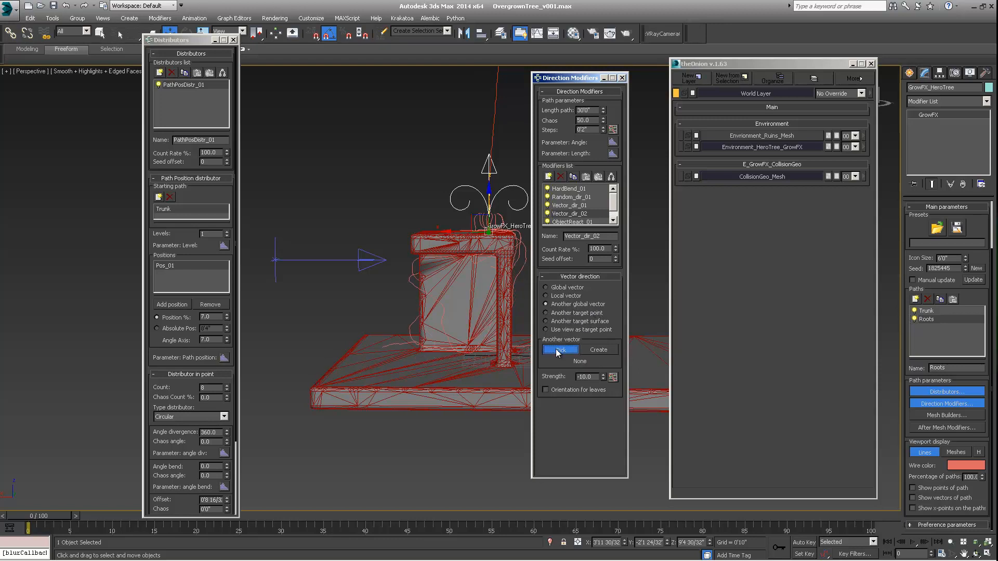
left_click(283, 258)
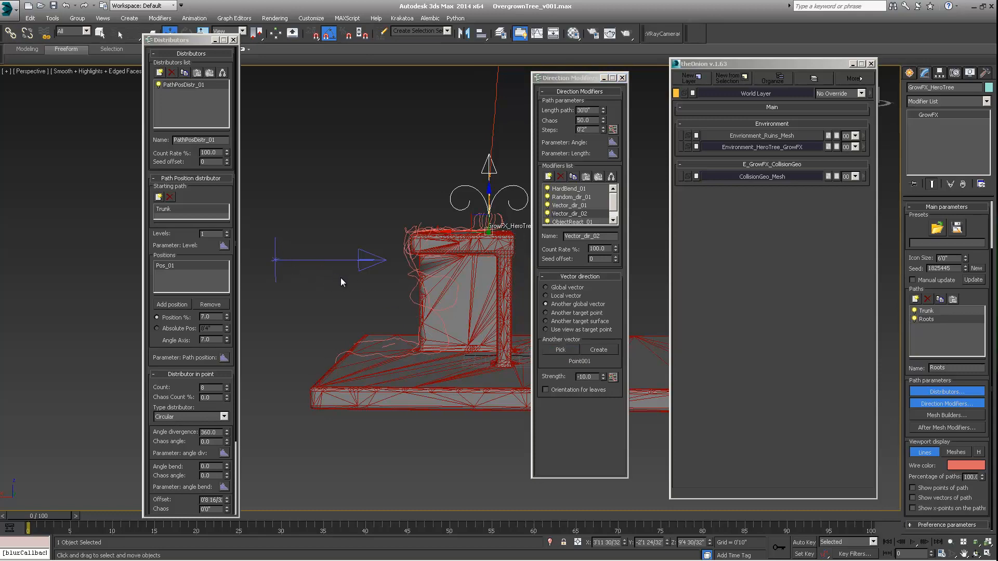
Step: Set the strength of the Vector_dir_02 modifier to 20
middle_click_drag(341, 277, 544, 352, "alt")
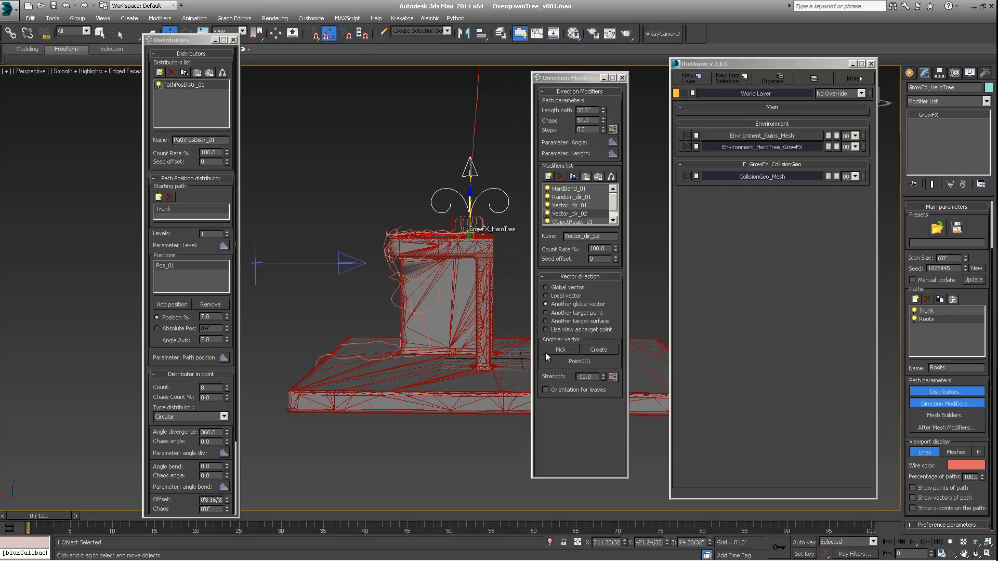
left_click(597, 376)
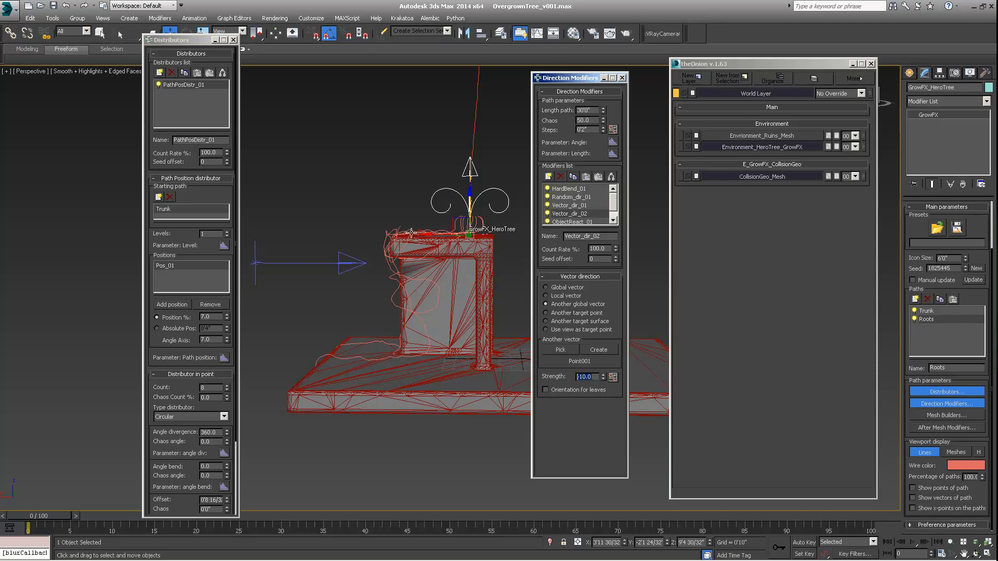
type("20")
key("Return")
middle_click_drag(477, 317, 420, 286, "alt")
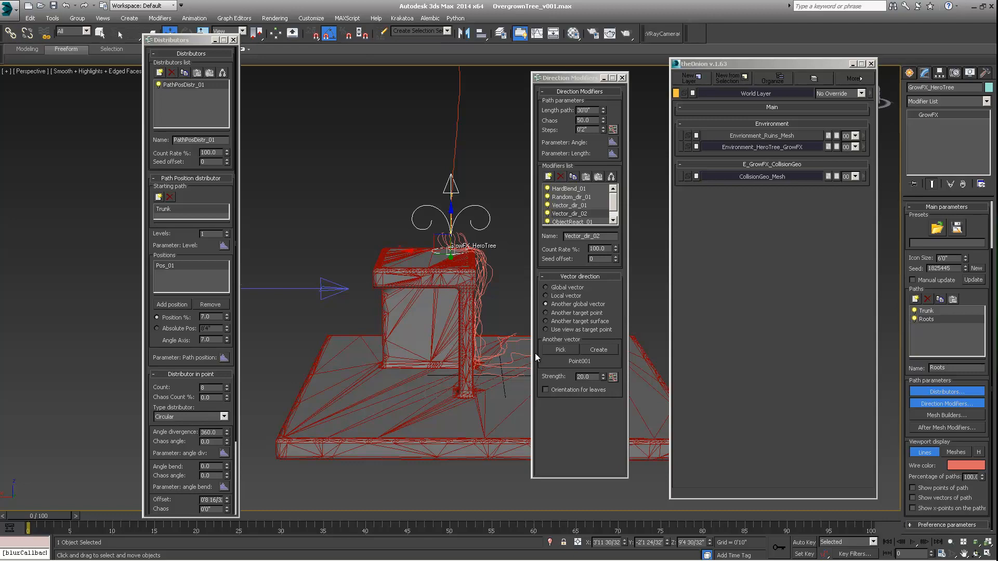
Step: Set the strength of the Vector_dir_02 modifier to 5 and inspect the roots around the ruins
left_click(595, 376)
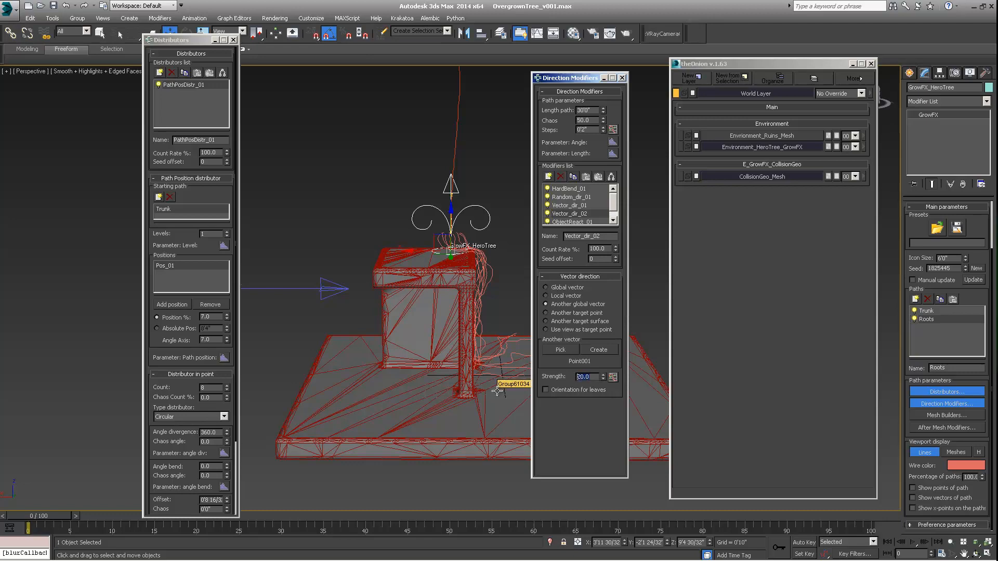
key("Return")
middle_click_drag(378, 370, 424, 356, "alt")
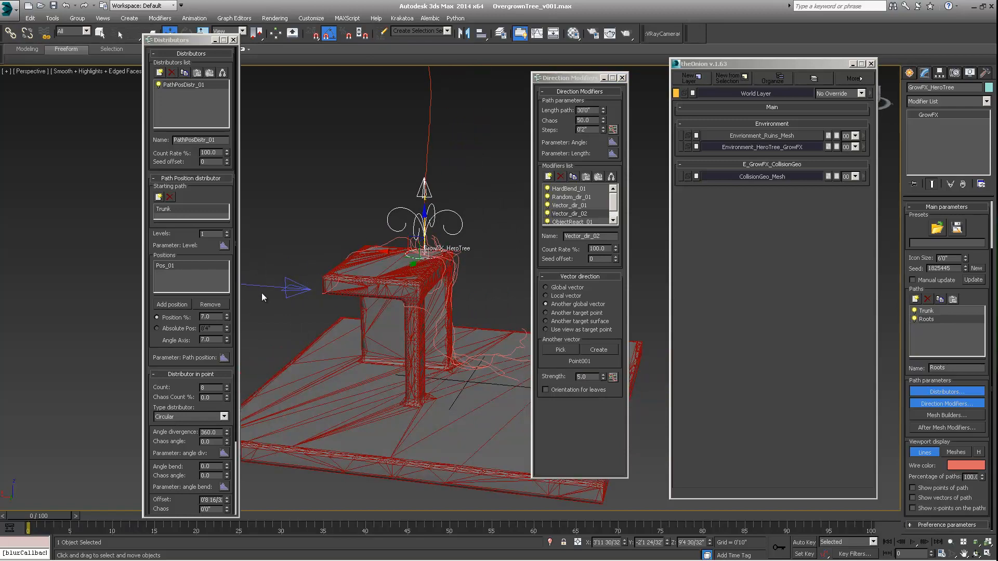
middle_click_drag(261, 292, 372, 304, "alt")
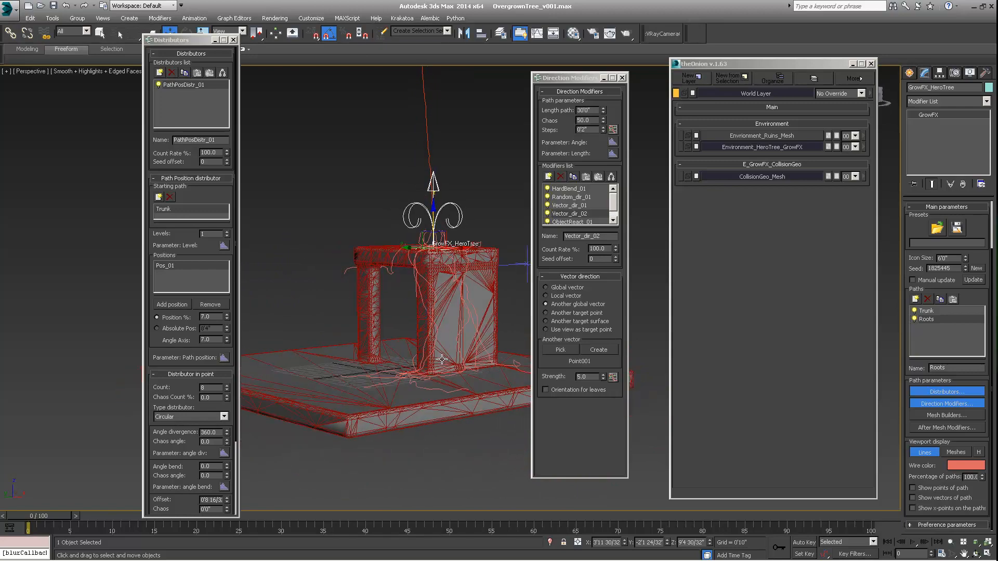
middle_click_drag(441, 359, 413, 378, "alt")
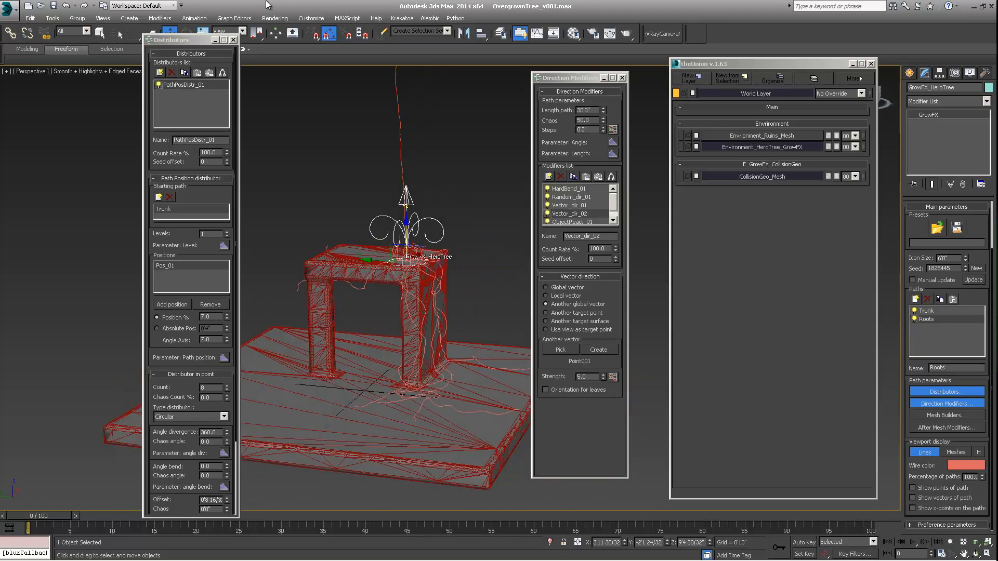
Step: Move the Distributors window aside to uncover the roots and ruins in the viewport
left_click_drag(195, 42, 119, 45)
middle_click_drag(248, 127, 405, 298, "alt")
scroll(386, 312, "up", 2)
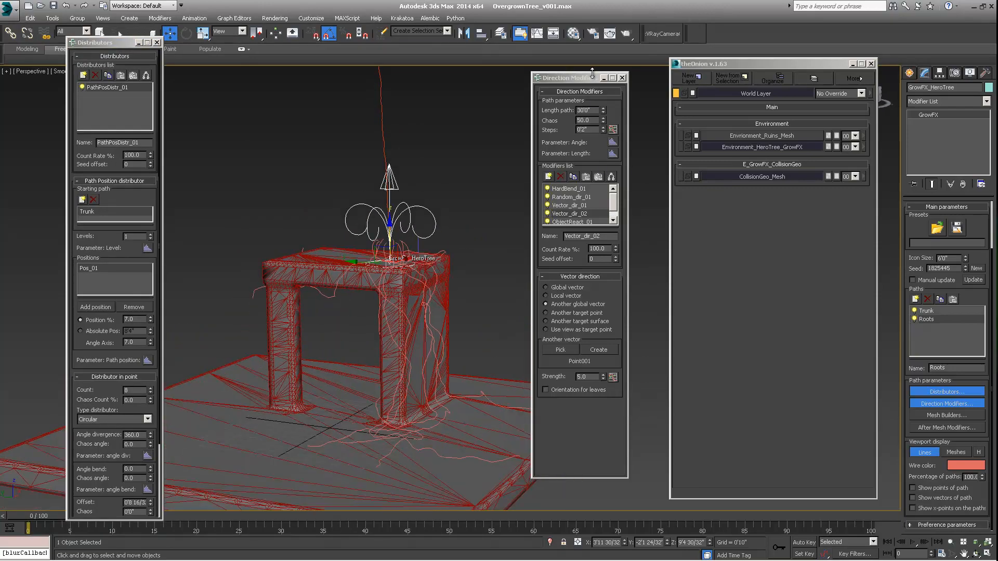
Step: Move the Direction Modifiers window aside and copy the Roots path's ObjectReact_01 modifier
left_click_drag(592, 78, 566, 78)
left_click(541, 222)
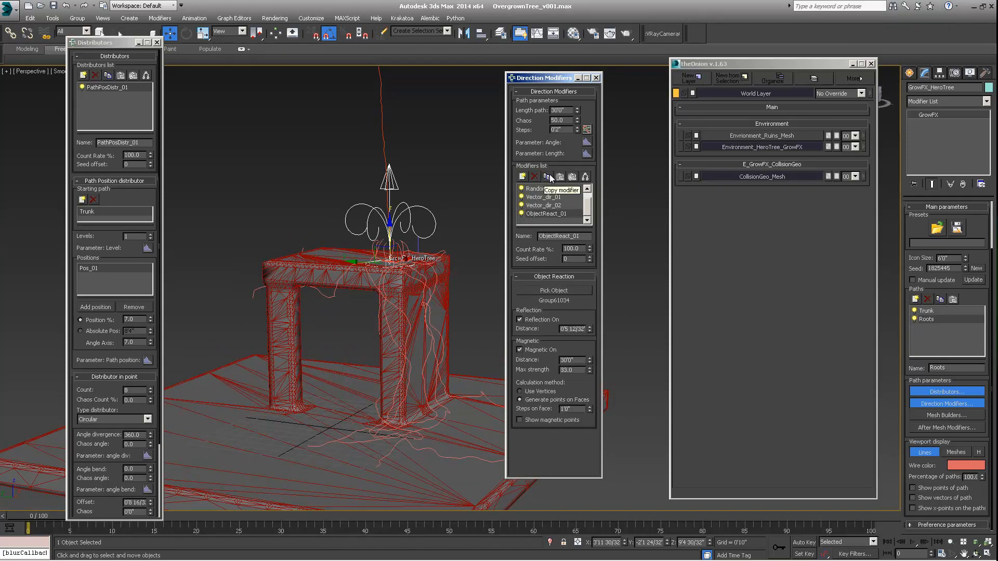
Step: Add a new path to GrowFX_HeroTree and name it R_1
left_click(916, 298)
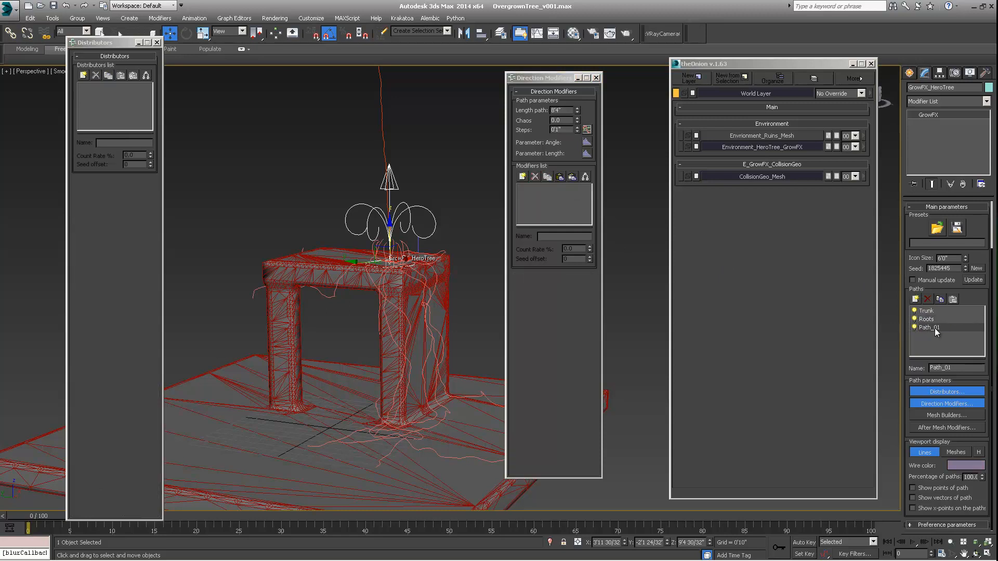
double_click(959, 371)
type("R_1")
key("Return")
middle_click_drag(417, 372, 439, 306, "alt")
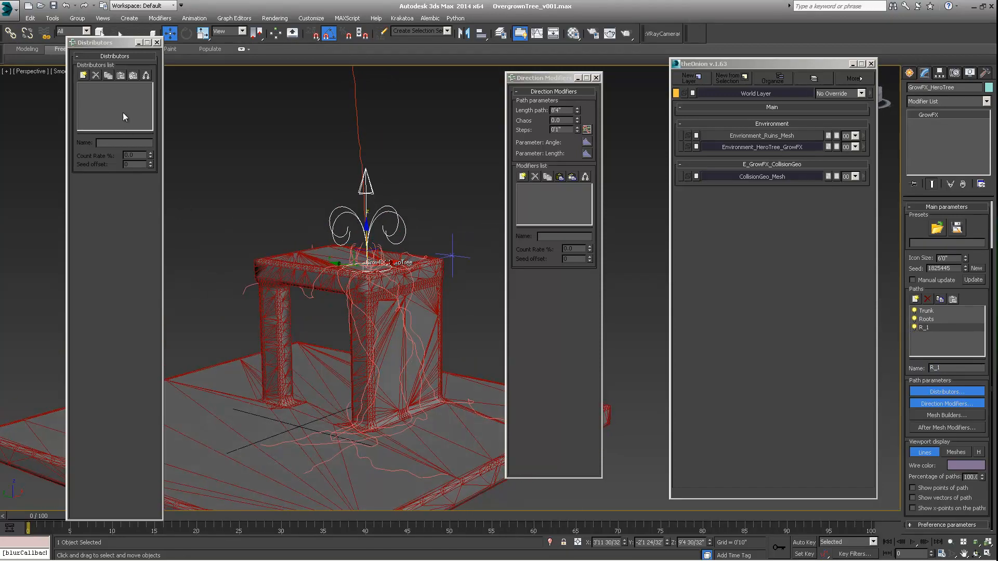
Step: Add a Path distributor to the R_1 path with Roots as its starting path
left_click(82, 76)
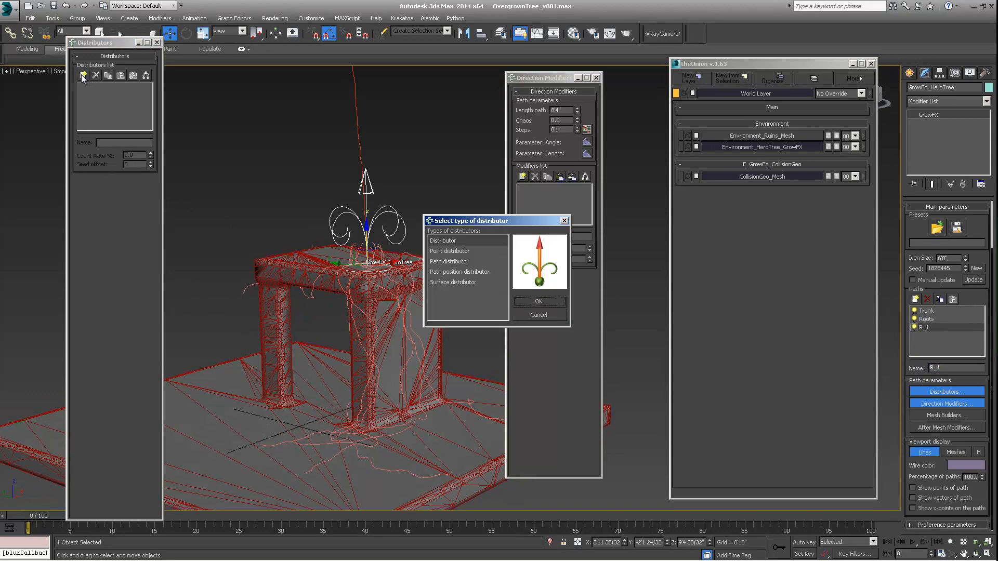
left_click(449, 261)
left_click(538, 302)
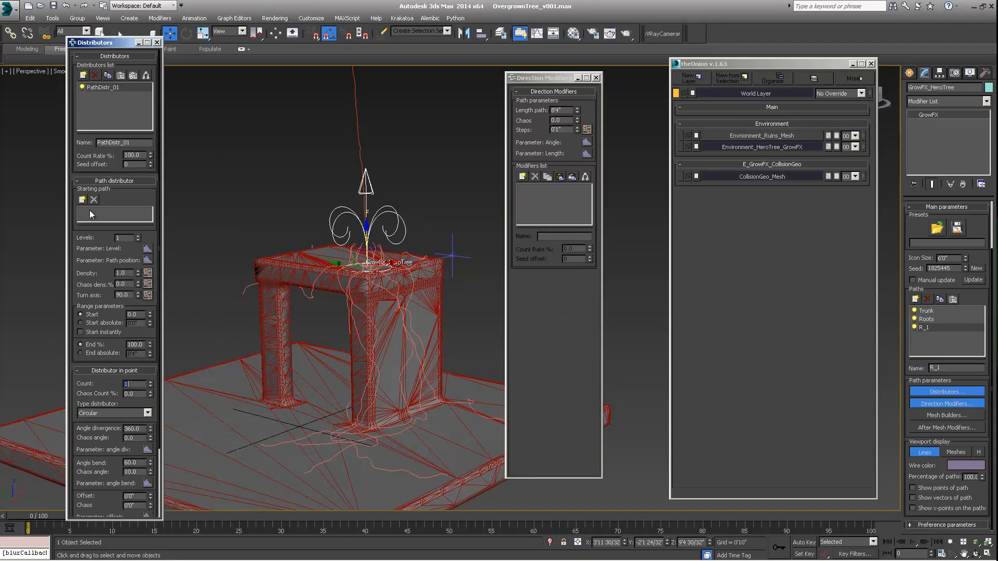
left_click(79, 196)
left_click(95, 217)
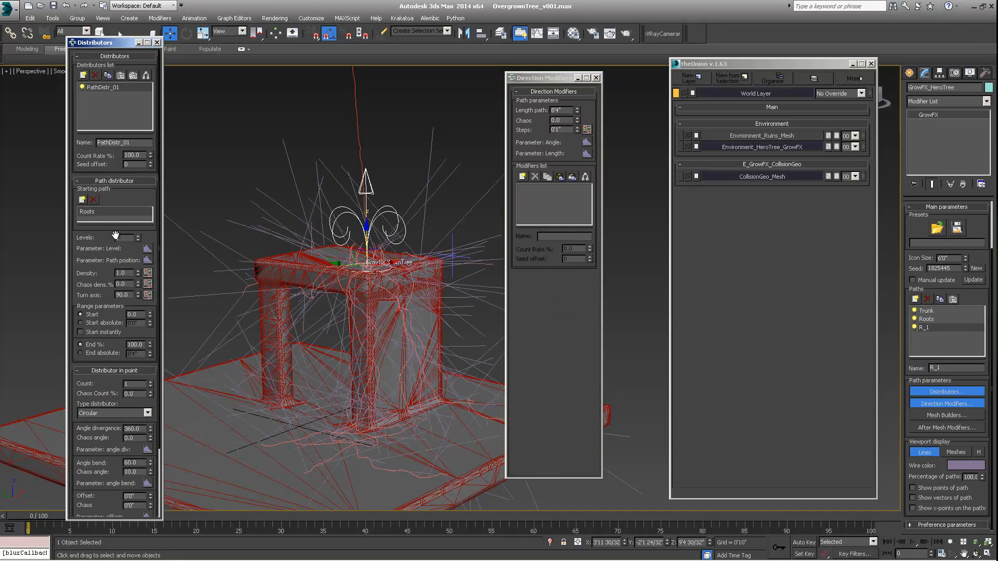
middle_click_drag(404, 316, 392, 264)
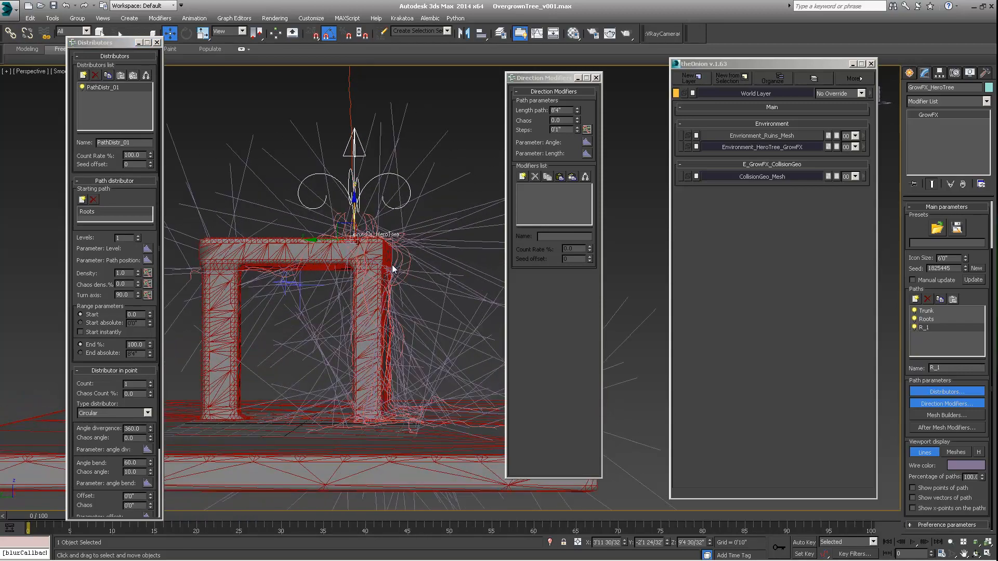
Step: Add a Random direction modifier to the R_1 path and set the path's steps to 0'2"
left_click(523, 177)
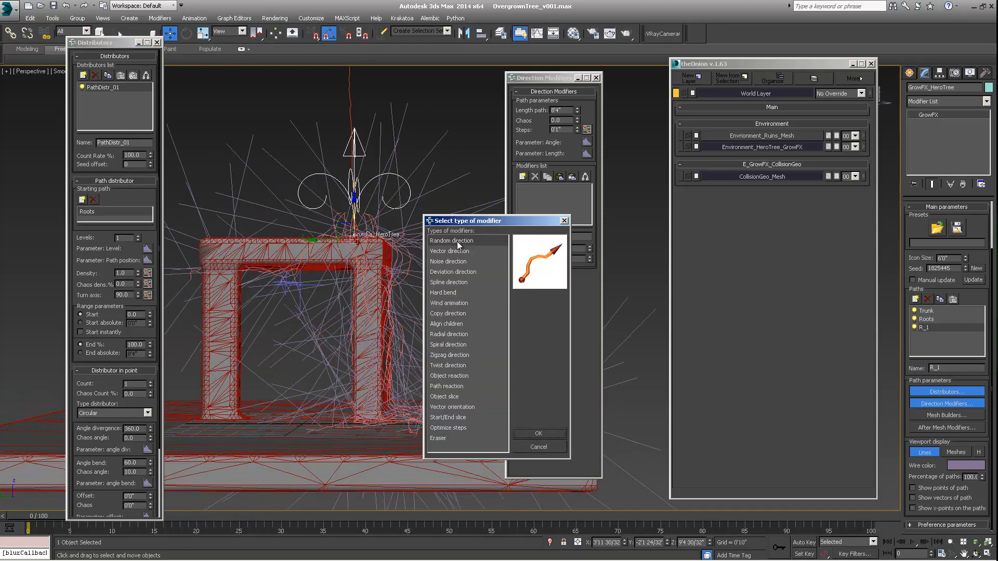
left_click(537, 432)
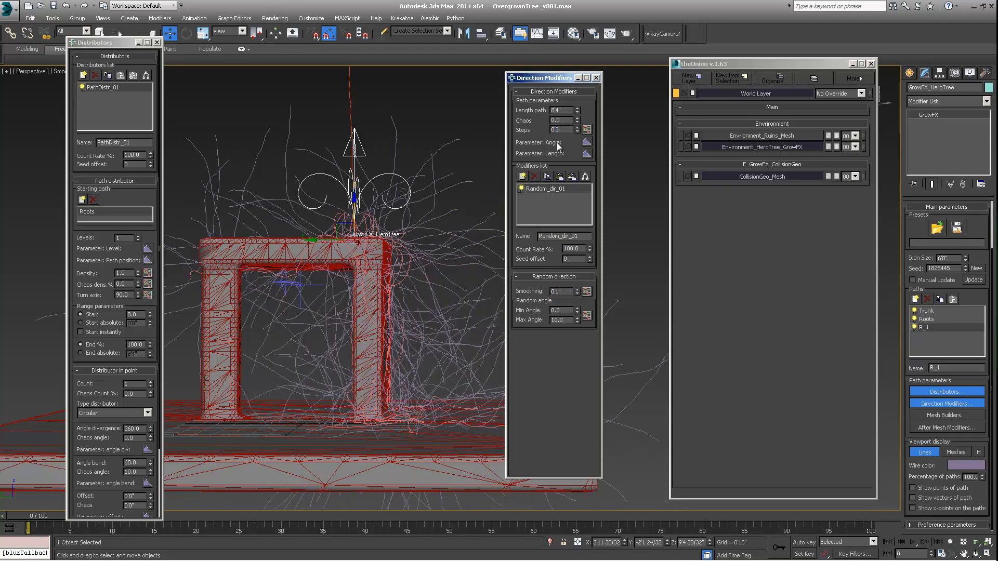
key("Return")
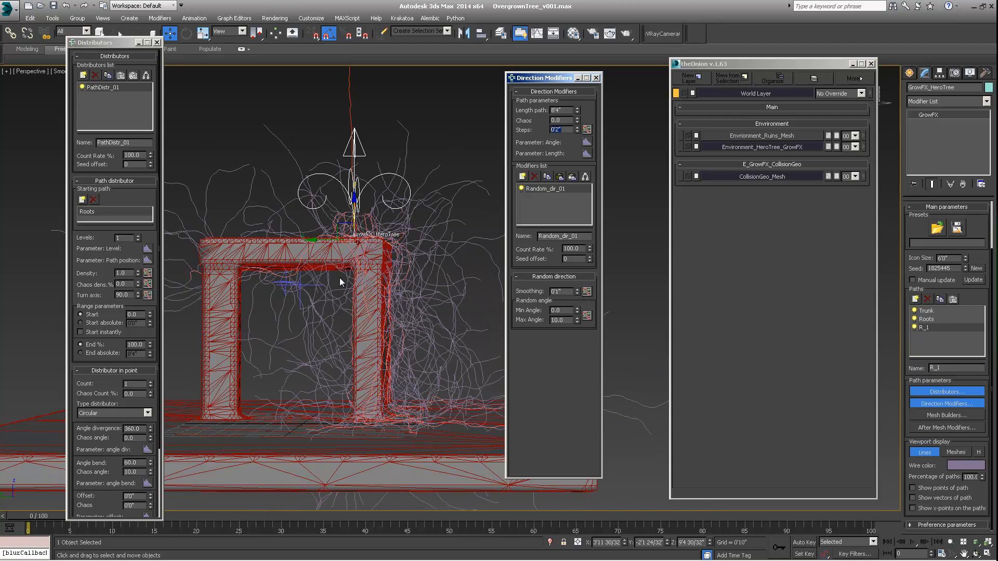
middle_click_drag(339, 279, 351, 243)
Step: Add a Vector direction modifier to the R_1 path with a strength of -39.5 so the rootlets hang down
left_click(522, 177)
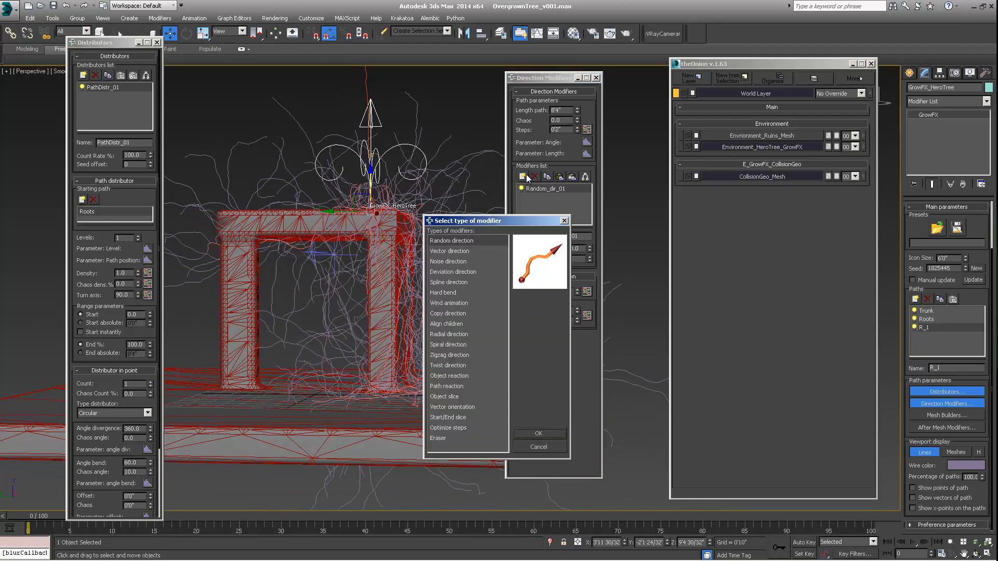
left_click(459, 251)
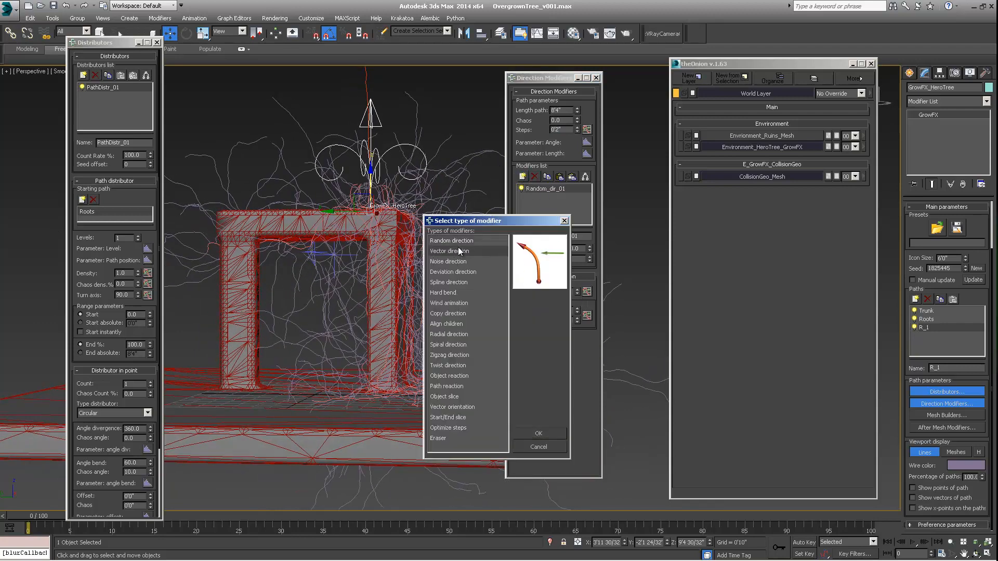
left_click(537, 434)
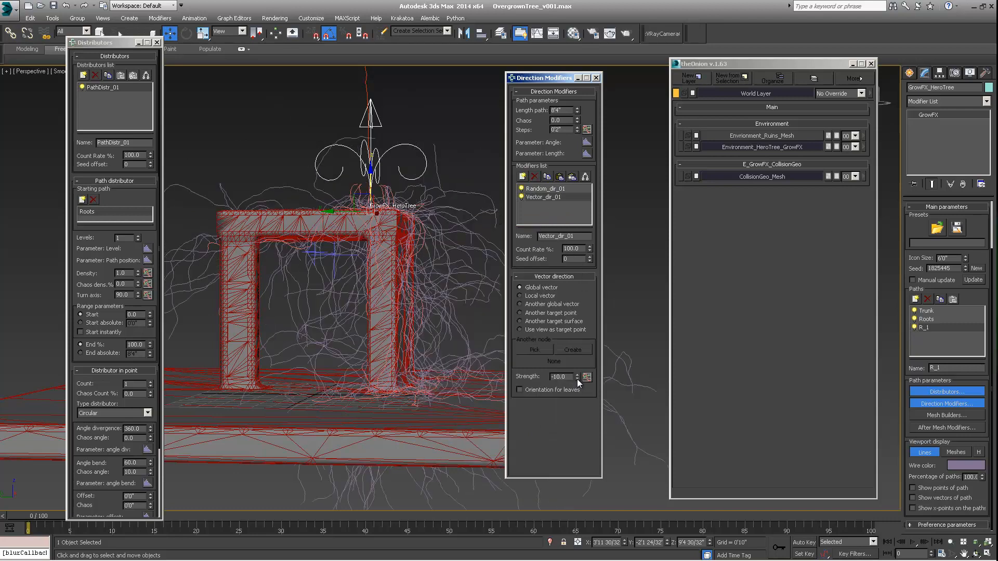
left_click_drag(576, 379, 413, 332)
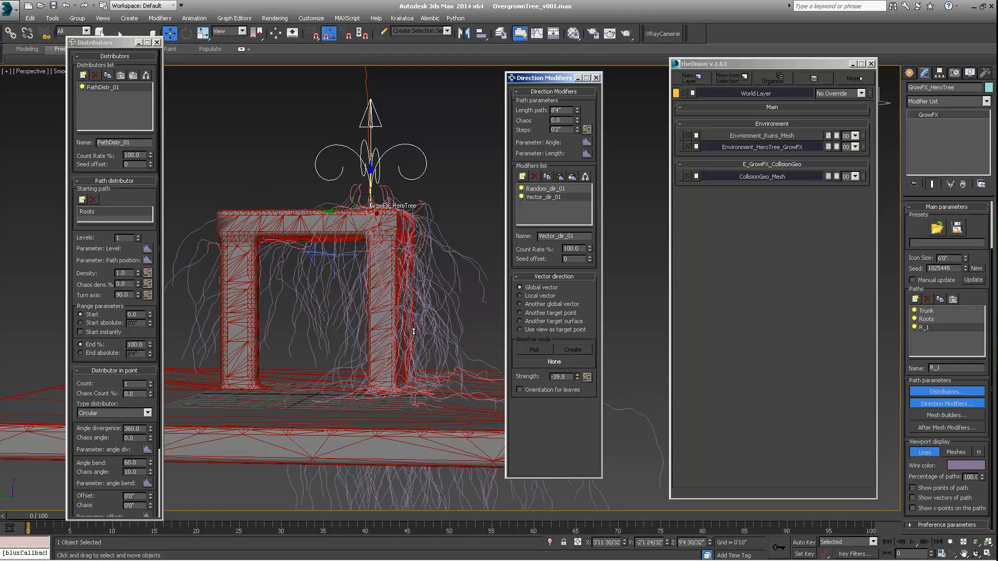
middle_click_drag(392, 299, 260, 217)
middle_click_drag(348, 290, 376, 250, "alt")
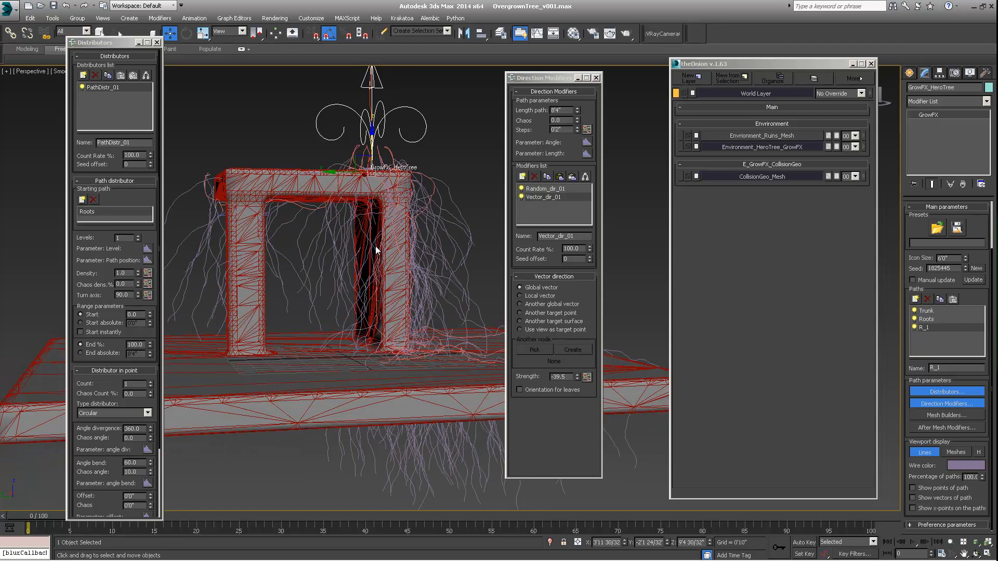
Step: Paste the copied ObjectReact_01 modifier as an instance into the R_1 path and inspect the rootlets on the ruins
left_click(524, 177)
left_click(574, 178)
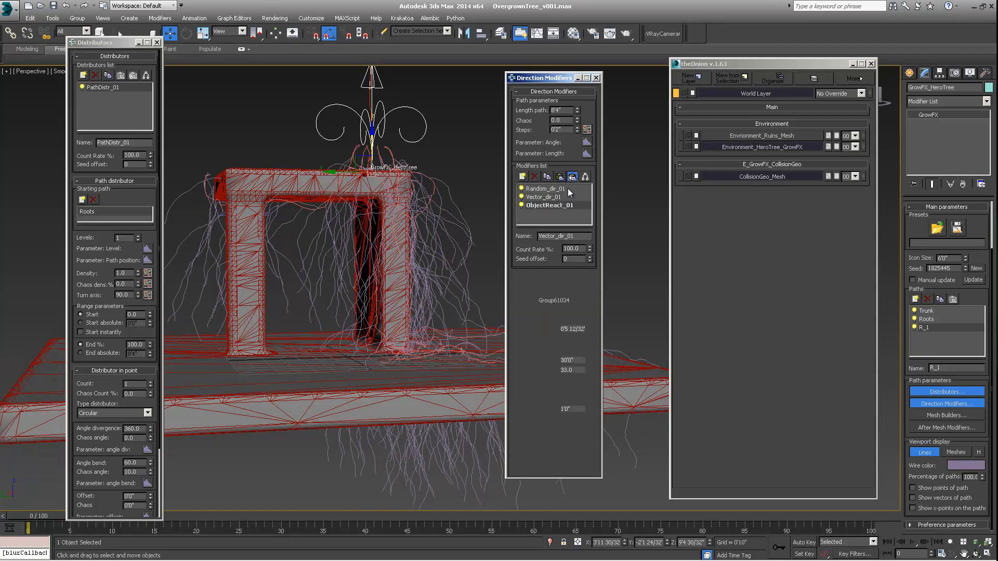
mouse_move(431, 227)
middle_mouse_down("alt")
mouse_move(420, 219)
mouse_move(376, 234)
mouse_move(299, 223)
mouse_move(470, 222)
middle_mouse_up("alt")
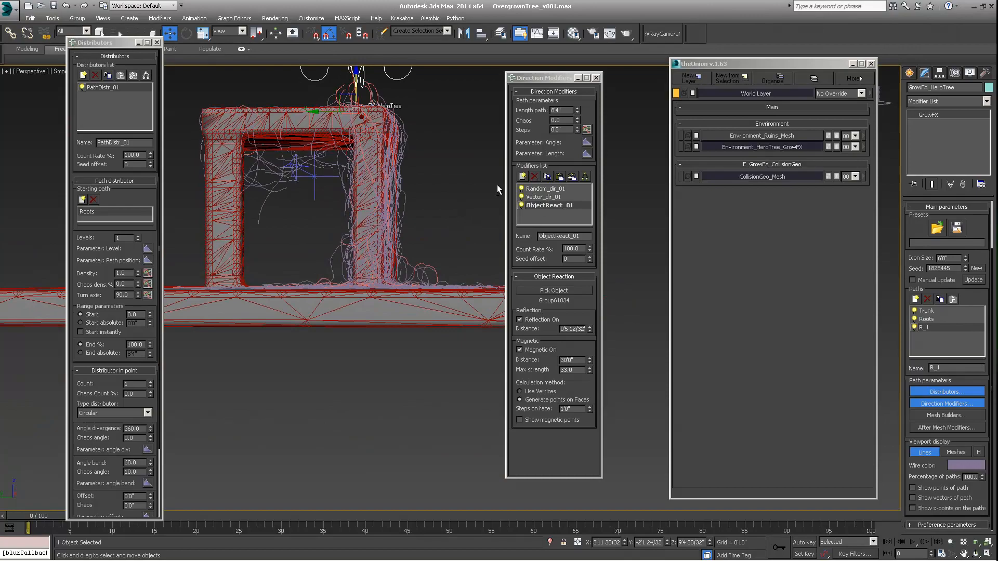
middle_click_drag(497, 188, 350, 236, "alt")
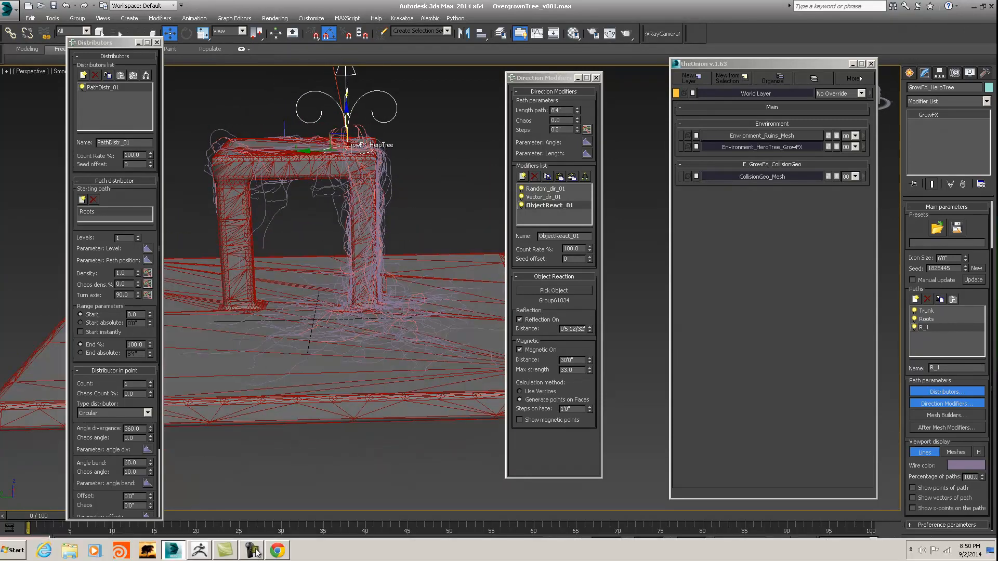
Step: Switch to Chrome to examine the Cambodian temple tree reference photo, and return to 3ds Max
left_click(277, 550)
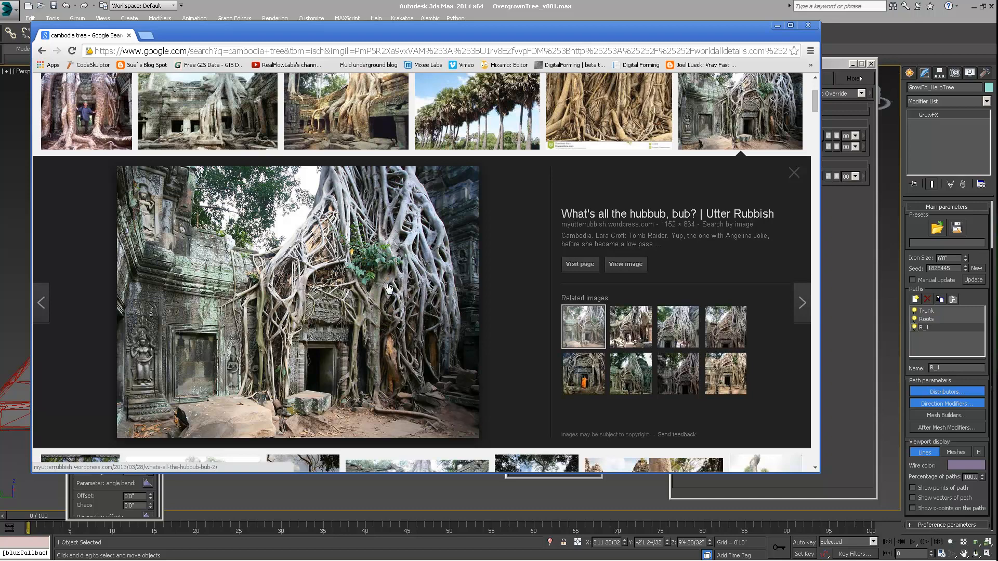
left_click(777, 25)
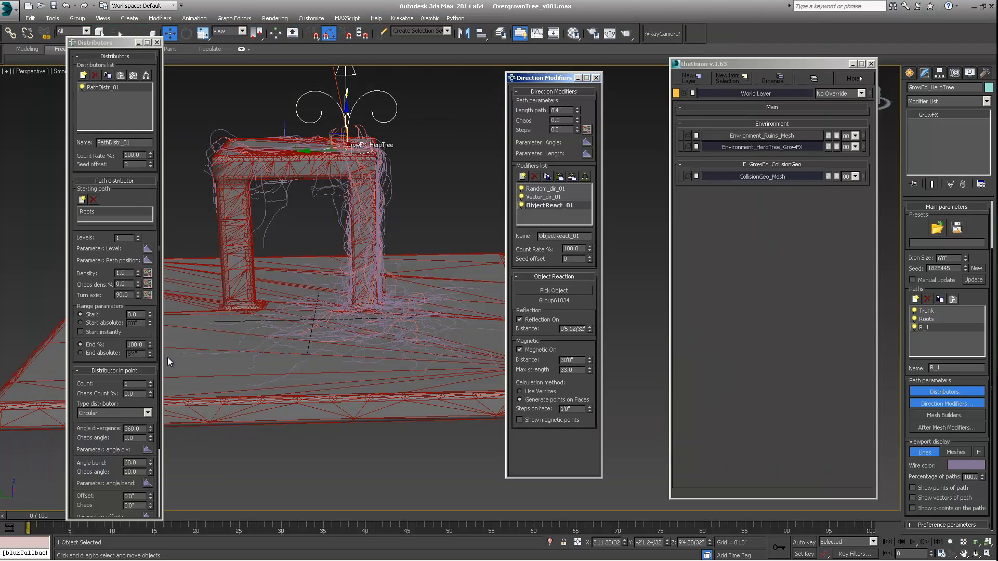
Step: Set the range start of R_1's PathDistr_01 distributor to 20 percent
mouse_move(151, 314)
left_mouse_down()
mouse_move(155, 264)
mouse_move(135, 315)
left_mouse_up()
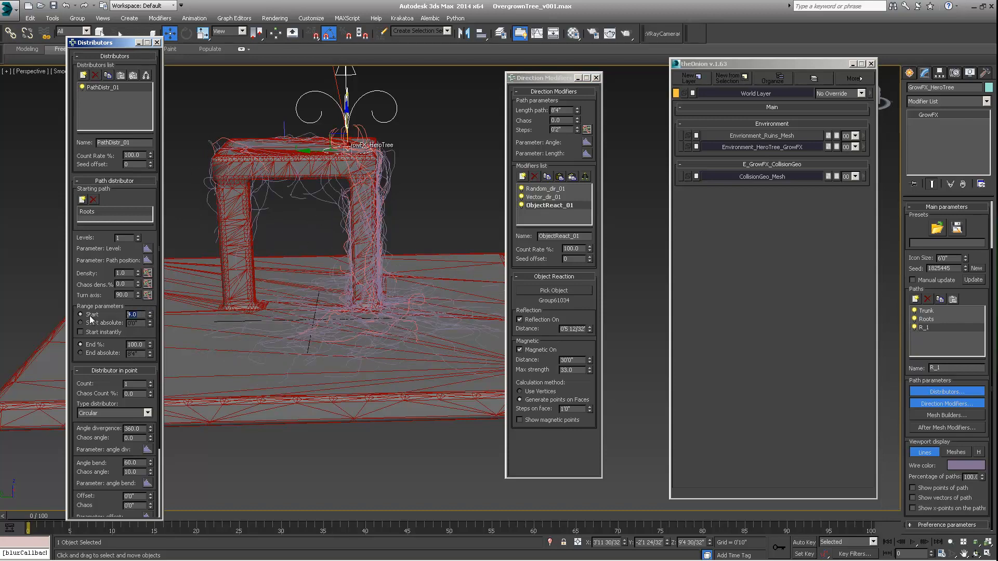
key("Return")
middle_click_drag(377, 219, 331, 159)
middle_click_drag(372, 214, 361, 223, "alt")
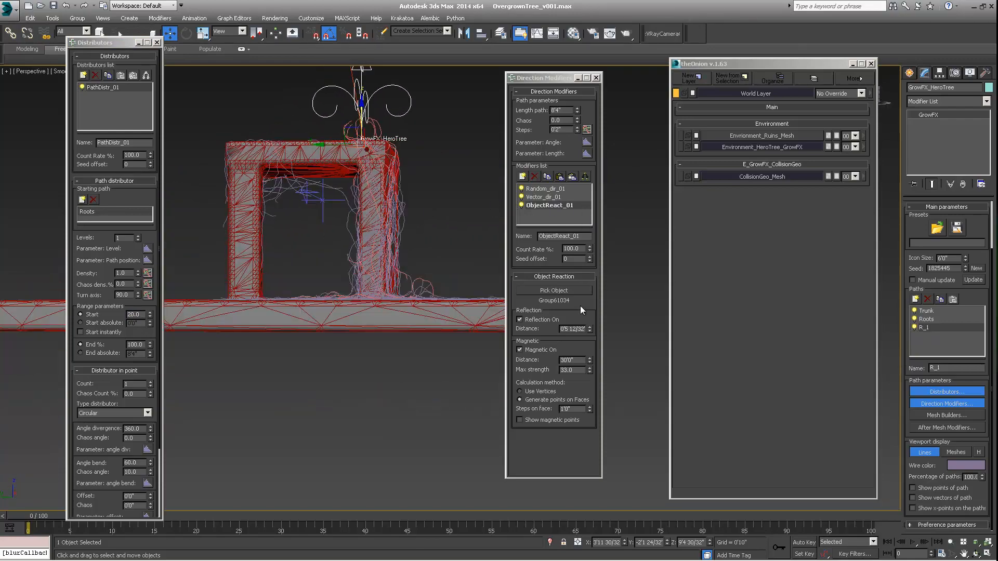
Step: Set the magnetic max strength of ObjectReact_01 to 45 and inspect the roots around the ruins
left_click(562, 370)
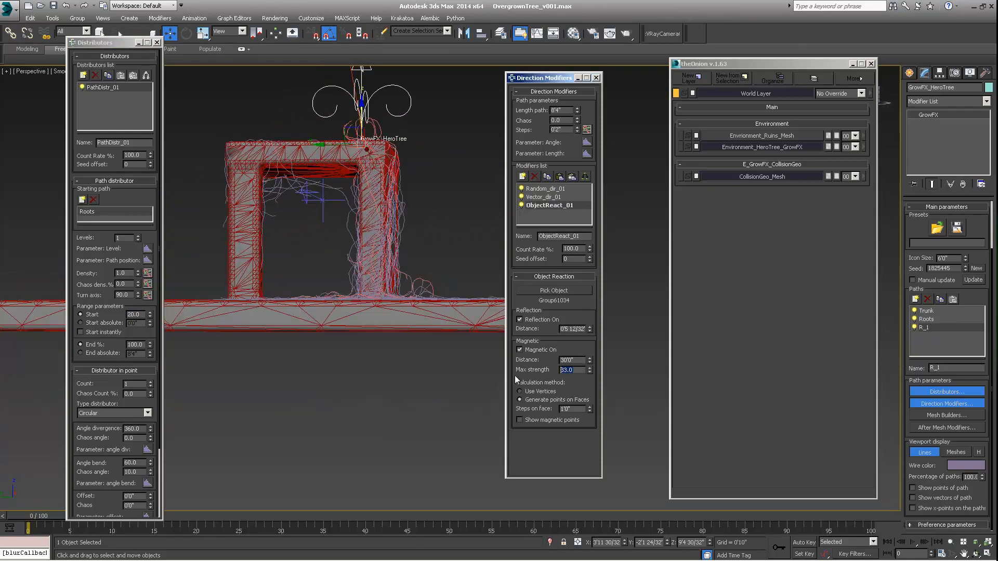
type("45")
key("Return")
middle_click_drag(317, 260, 395, 291, "alt")
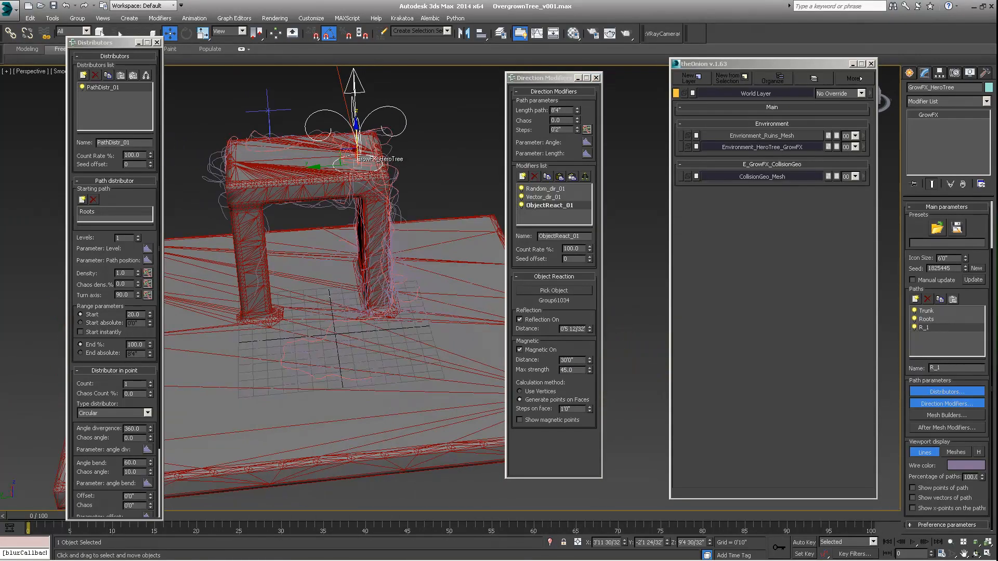
Step: Set the magnetic max strength of ObjectReact_01 to 25 and check the roots on the pillars
left_click(574, 370)
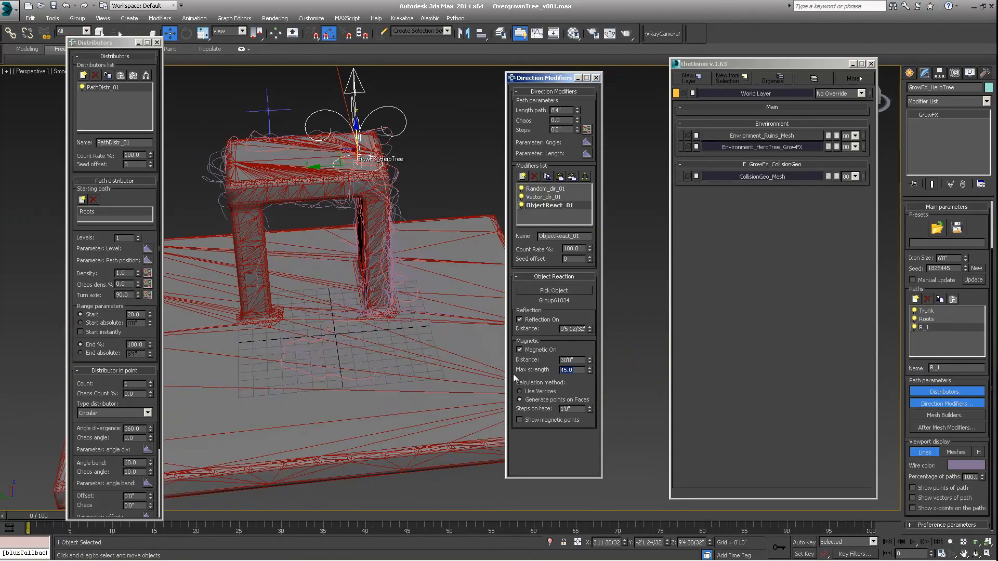
type("25")
key("Return")
middle_click_drag(286, 225, 398, 248, "alt")
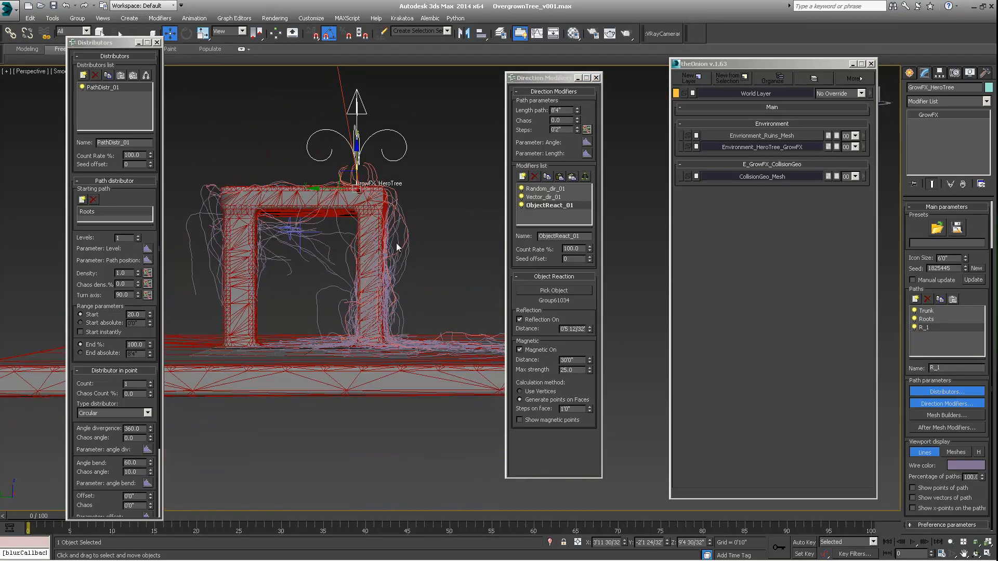
Step: Set the steps on face of ObjectReact_01 to 0'6" and inspect how the roots wrap the ruins
left_click(572, 409)
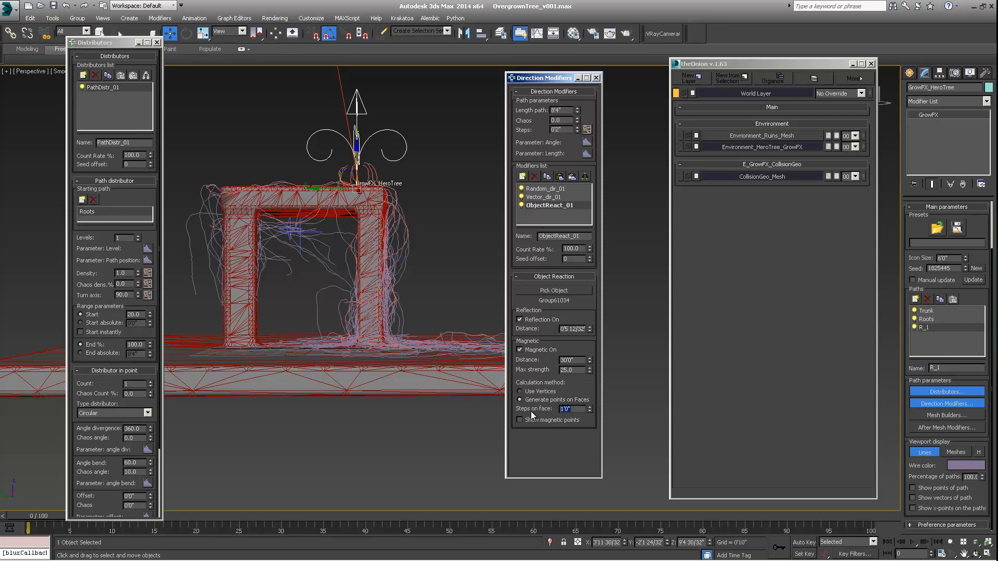
type("6")
key("Return")
middle_click_drag(250, 326, 362, 285, "alt")
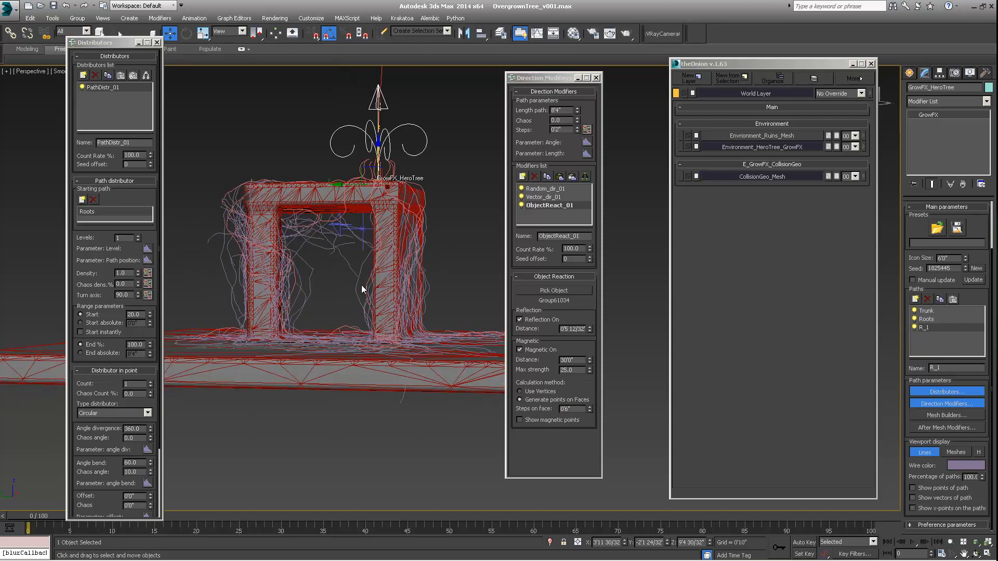
left_click(538, 409)
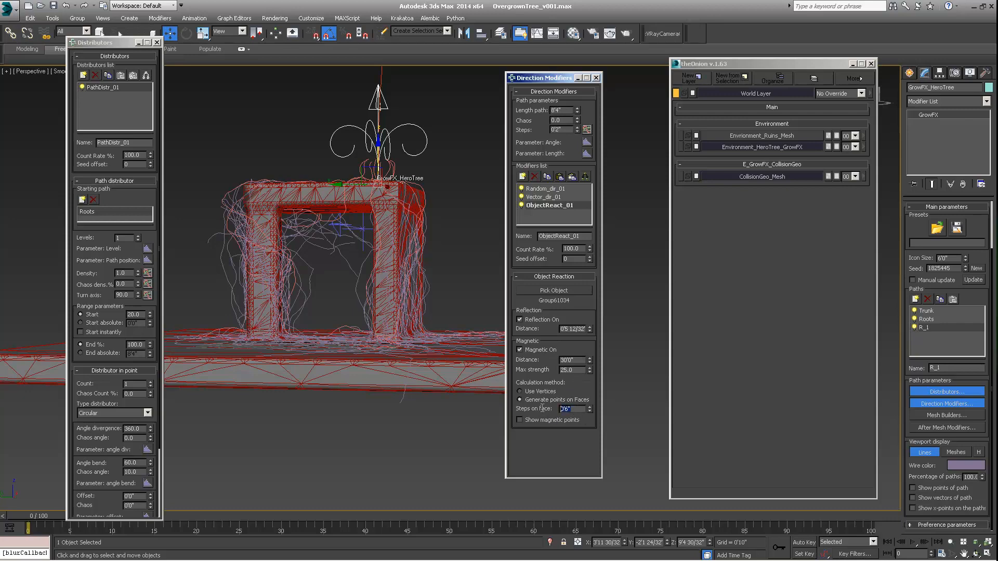
middle_click_drag(286, 371, 307, 359, "alt")
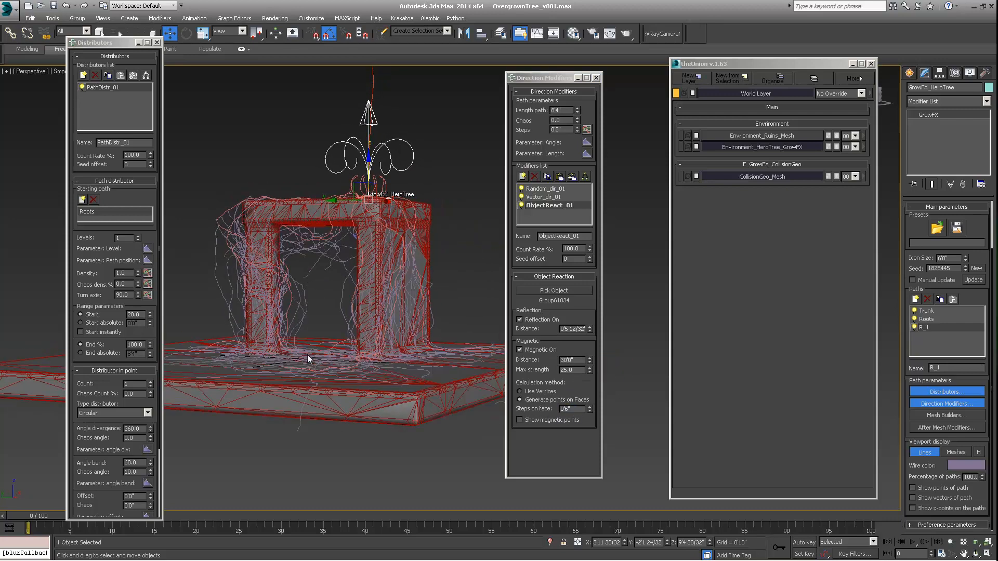
Step: Set the magnetic distance of ObjectReact_01 to 10'0" and inspect the roots
left_click(577, 359)
type("10")
key("Return")
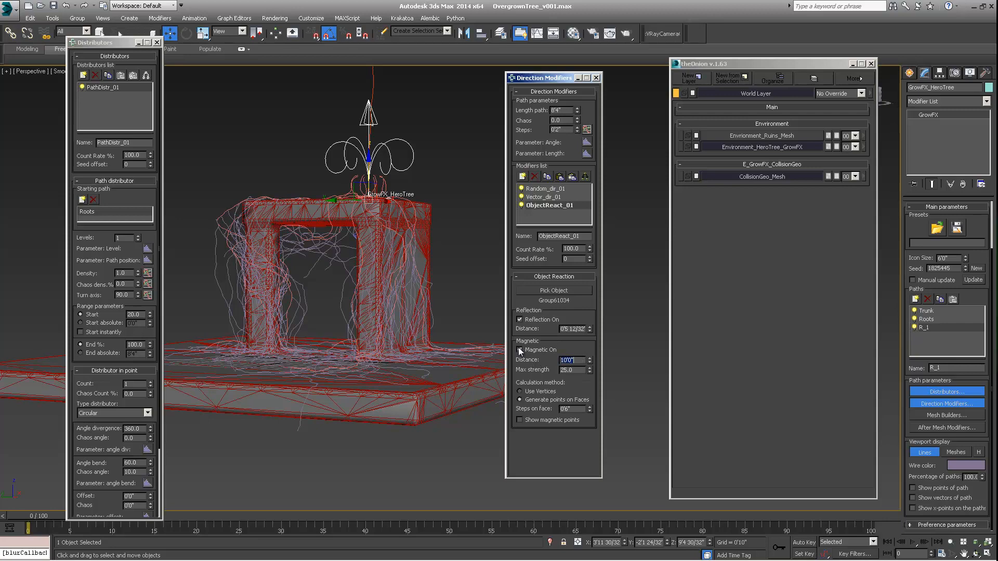
middle_click_drag(357, 289, 411, 306, "alt")
Step: Set the magnetic distance of ObjectReact_01 to 20'0" and its max strength to 50, checking the roots around the ruins
left_click(532, 362)
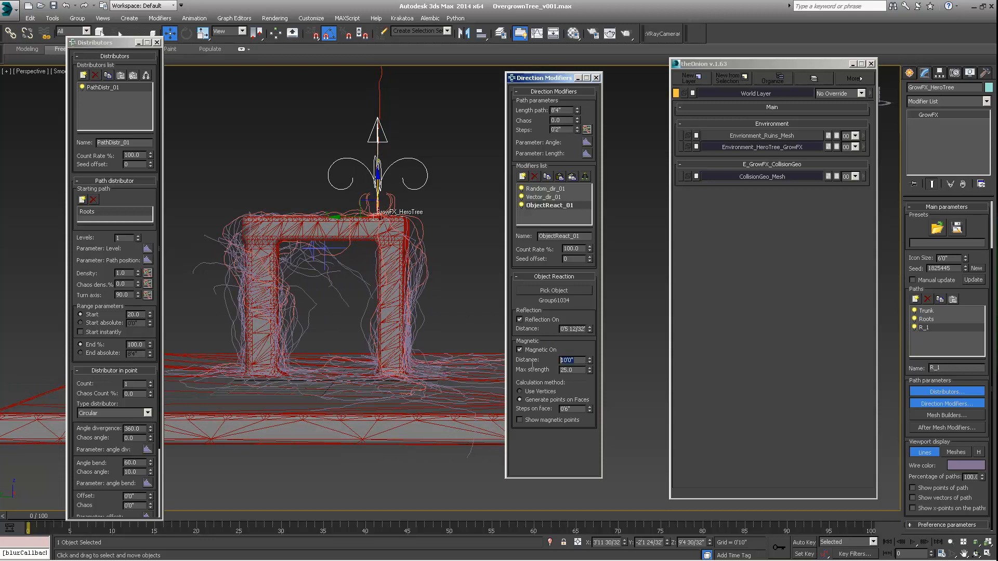
type("2")
left_click(560, 370)
type("50")
key("Return")
middle_click_drag(453, 322, 322, 318, "alt")
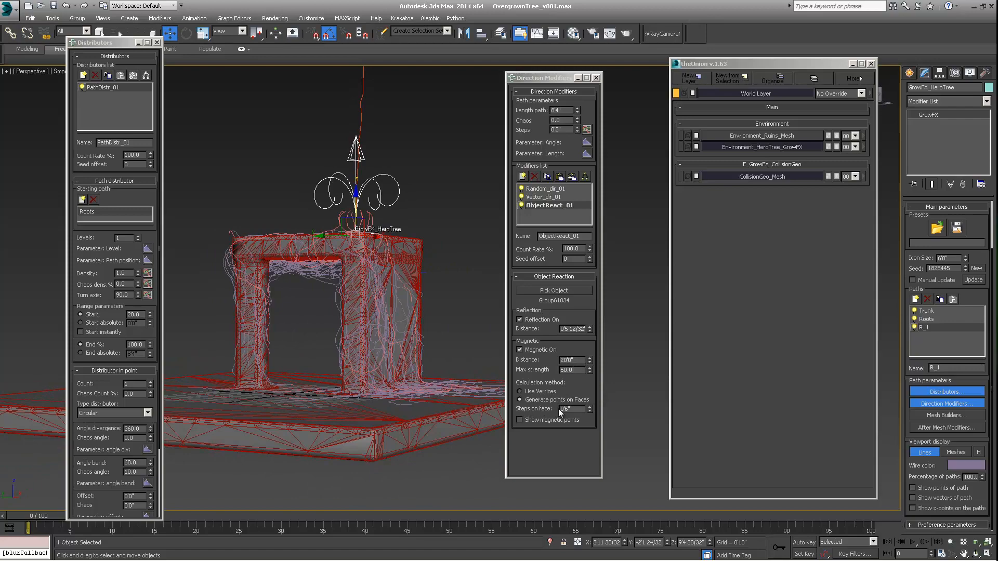
mouse_move(415, 314)
middle_mouse_down("alt")
mouse_move(286, 314)
mouse_move(482, 320)
mouse_move(343, 297)
mouse_move(378, 285)
mouse_move(420, 314)
middle_mouse_up("alt")
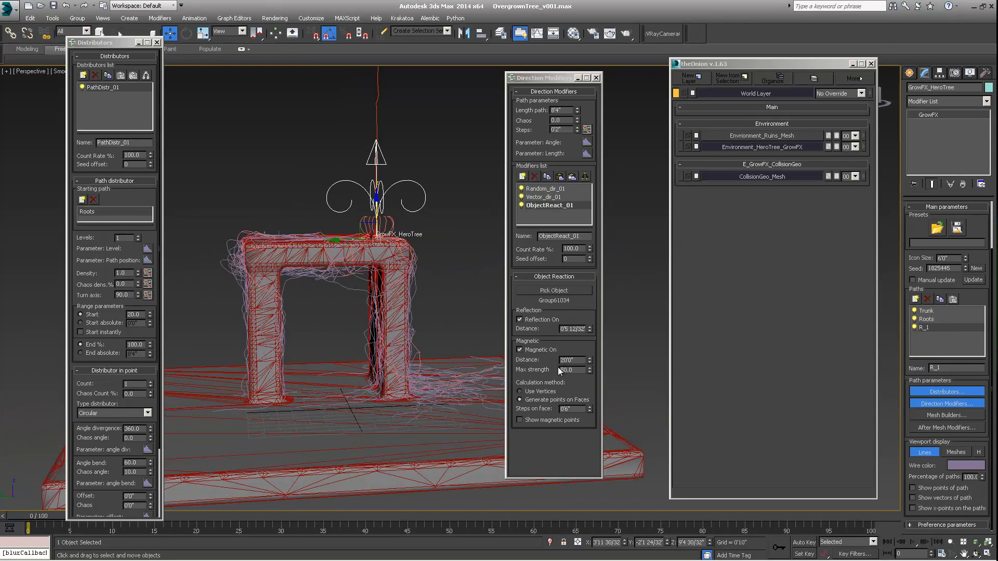
Step: Check the steps on face of ObjectReact_01 and inspect how the R_1 rootlets cling to the ruins' pillars
left_click_drag(575, 409, 544, 411)
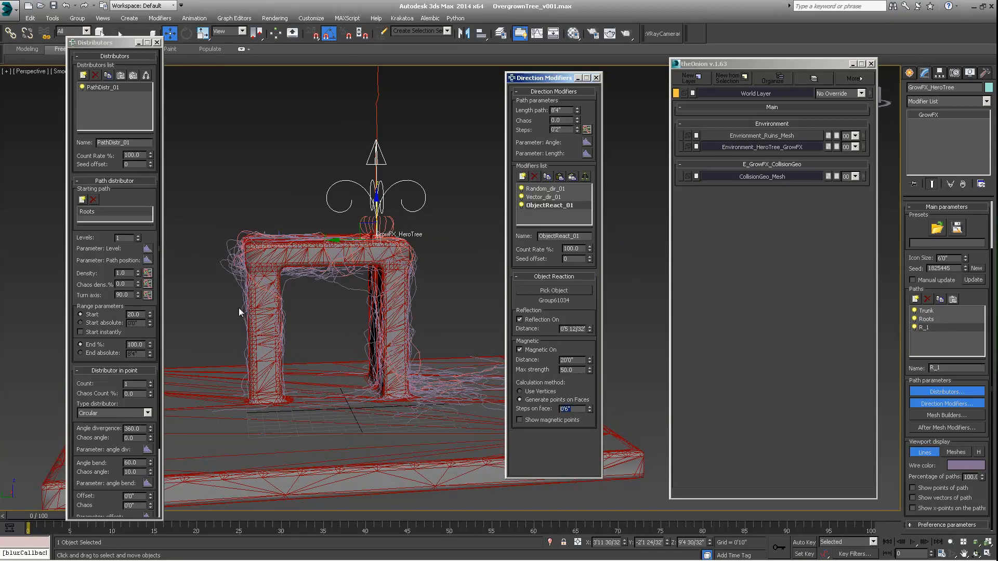
middle_click_drag(240, 310, 401, 302, "alt")
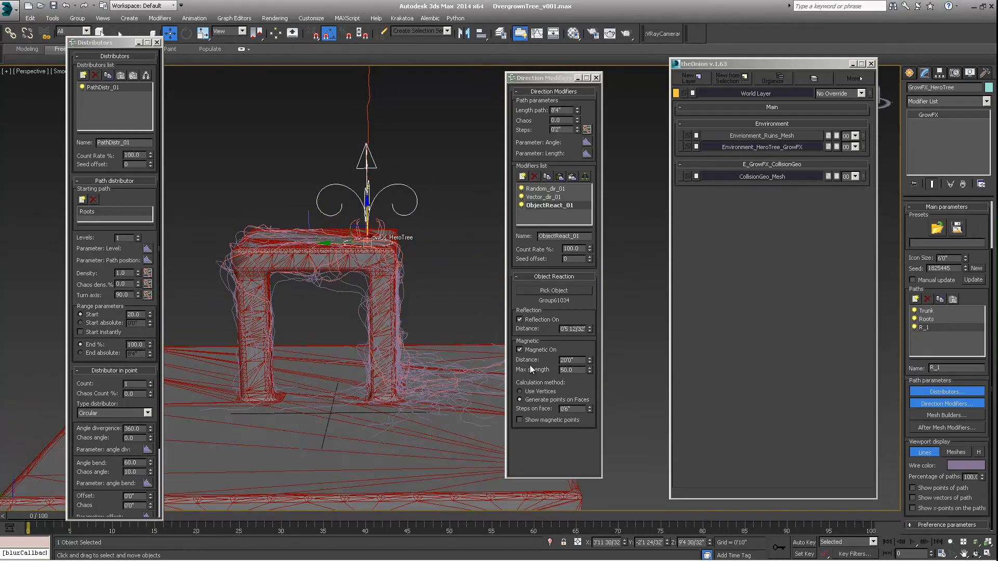
left_click_drag(573, 408, 553, 409)
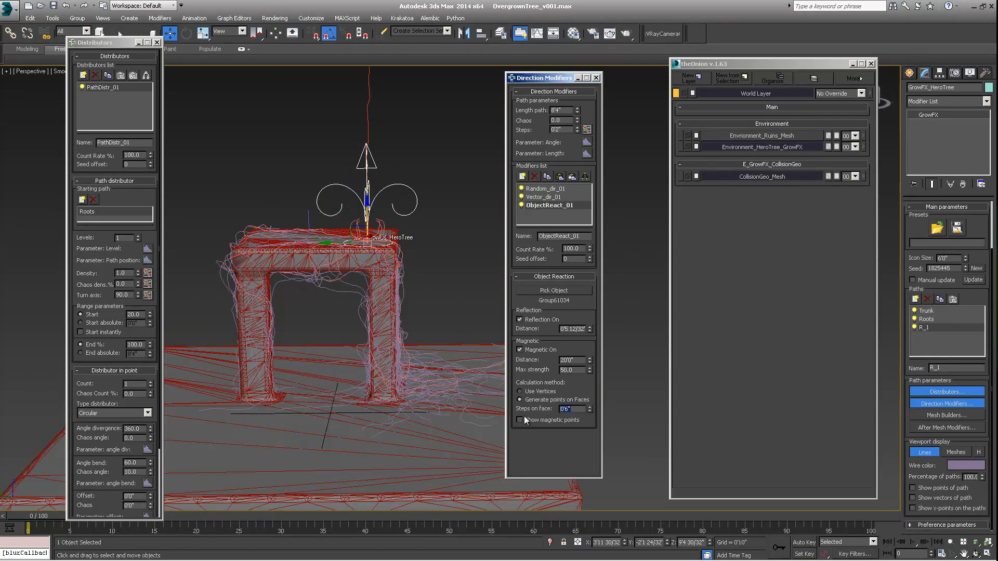
middle_click_drag(337, 337, 390, 381, "alt")
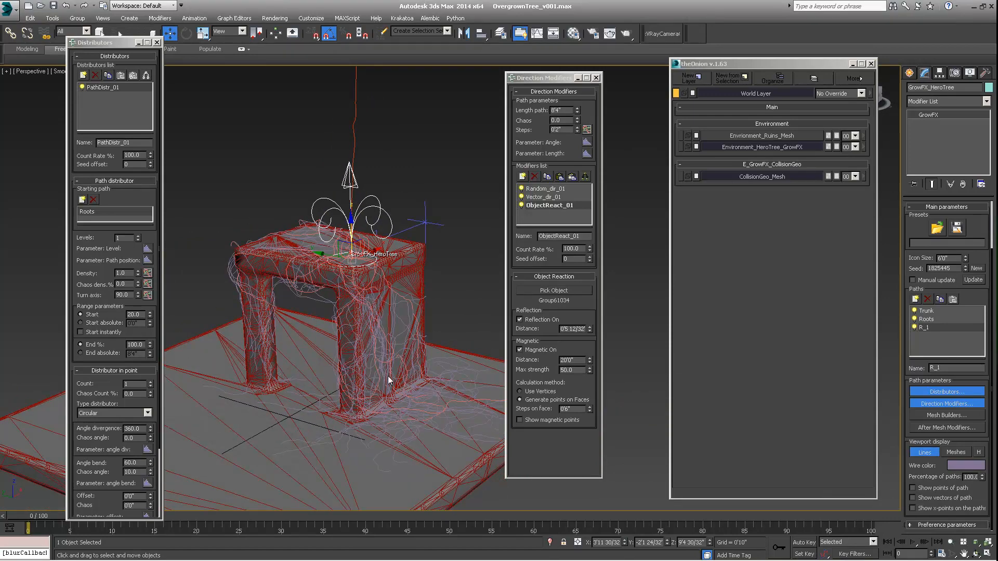
Step: Set the density of R_1's path distributor to 0.5 and inspect the thinned rootlets around the ruins
left_click(124, 273)
key("BackSpace")
type(".5")
key("Return")
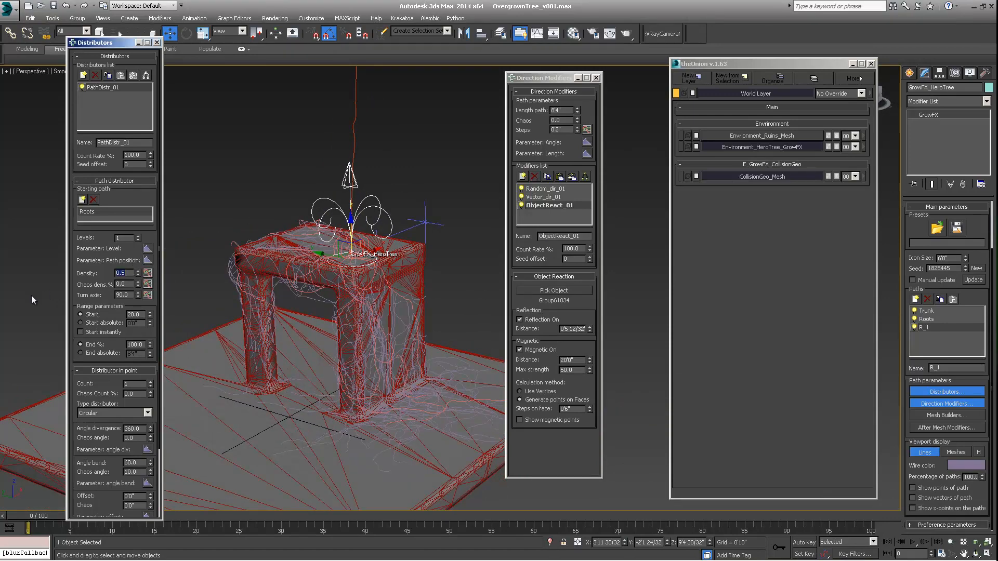
middle_click_drag(425, 332, 332, 322, "alt")
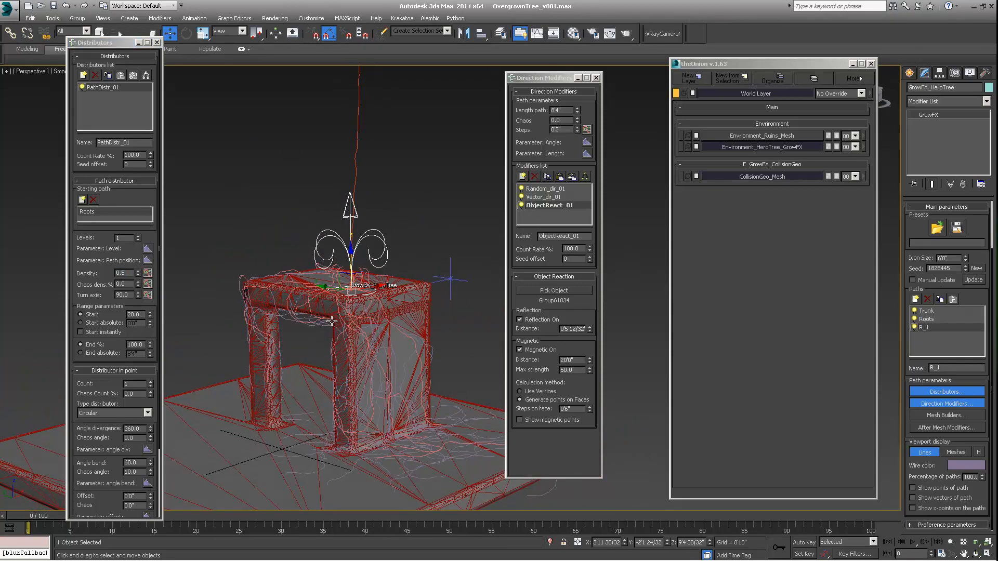
middle_click_drag(371, 269, 340, 281, "alt")
Step: Switch to the browser to consult the Cambodia tree reference photo, and return to 3ds Max to compare the roots
left_click(277, 550)
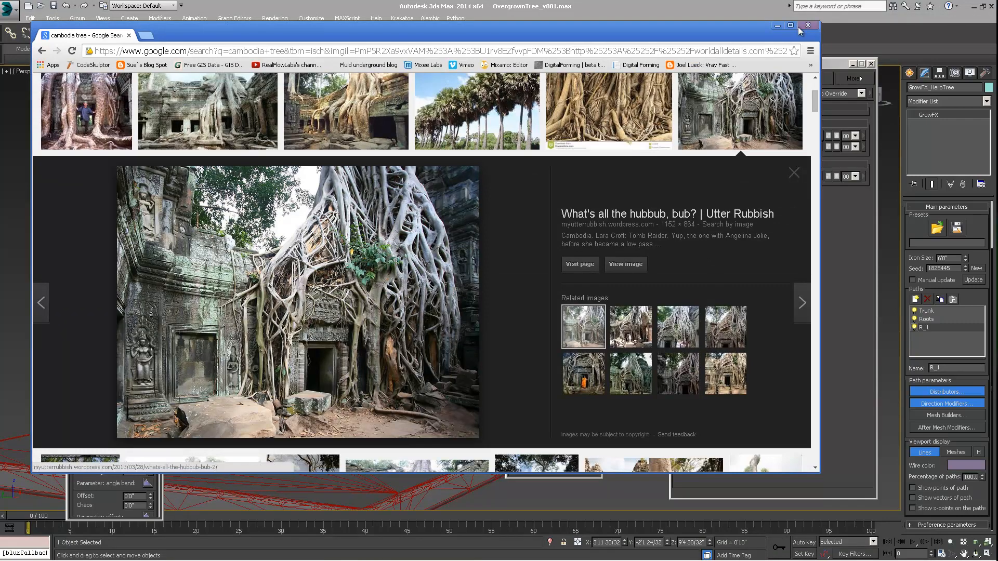
left_click(777, 25)
middle_click_drag(383, 241, 319, 256, "alt")
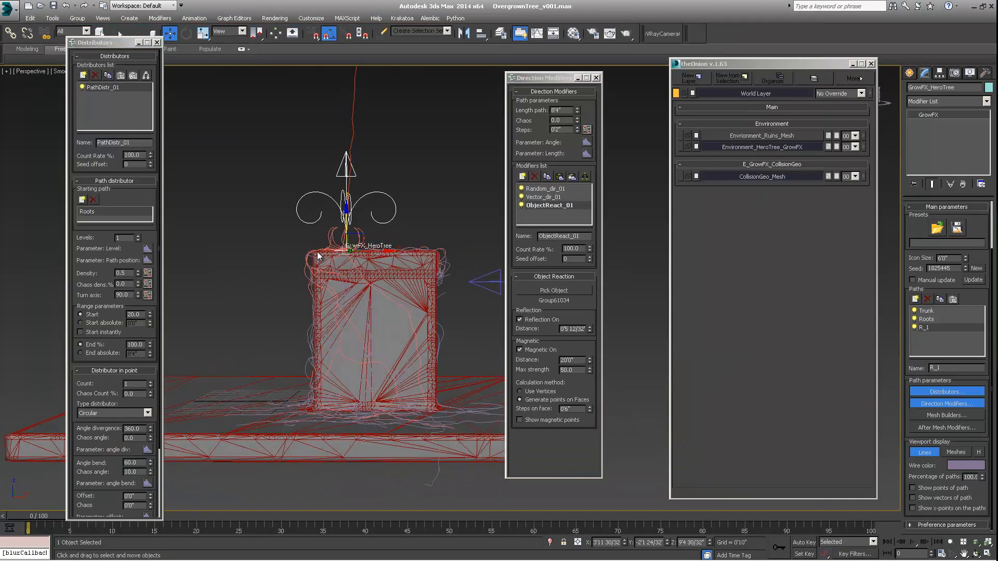
Step: Add a new path to the GrowFX hero tree and name it R_2
left_click(915, 299)
left_click_drag(955, 367, 836, 378)
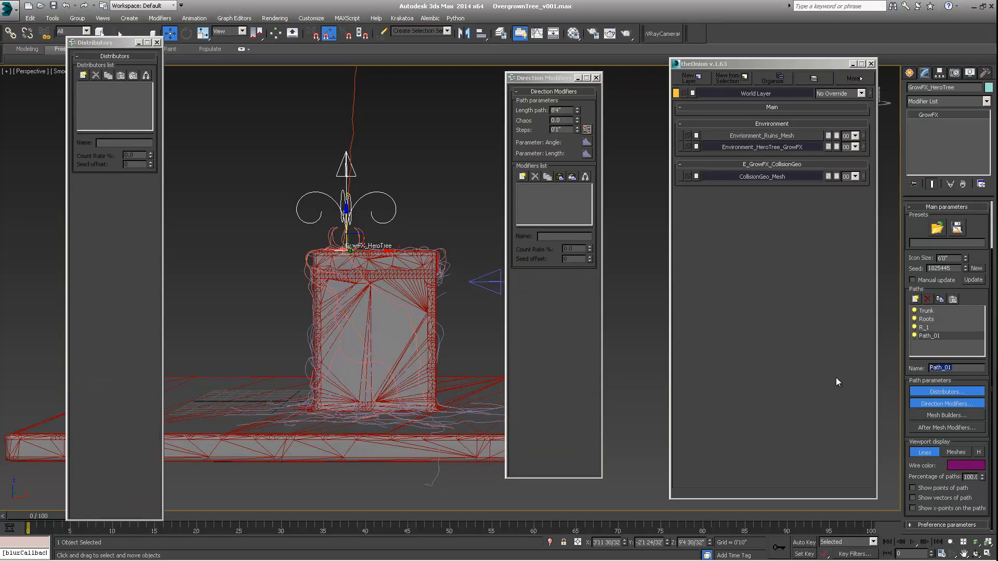
type("R_2")
key("Return")
middle_click_drag(387, 339, 500, 348, "alt")
Step: Add a Path distributor to R_2 with R_1 as its starting path
left_click(83, 75)
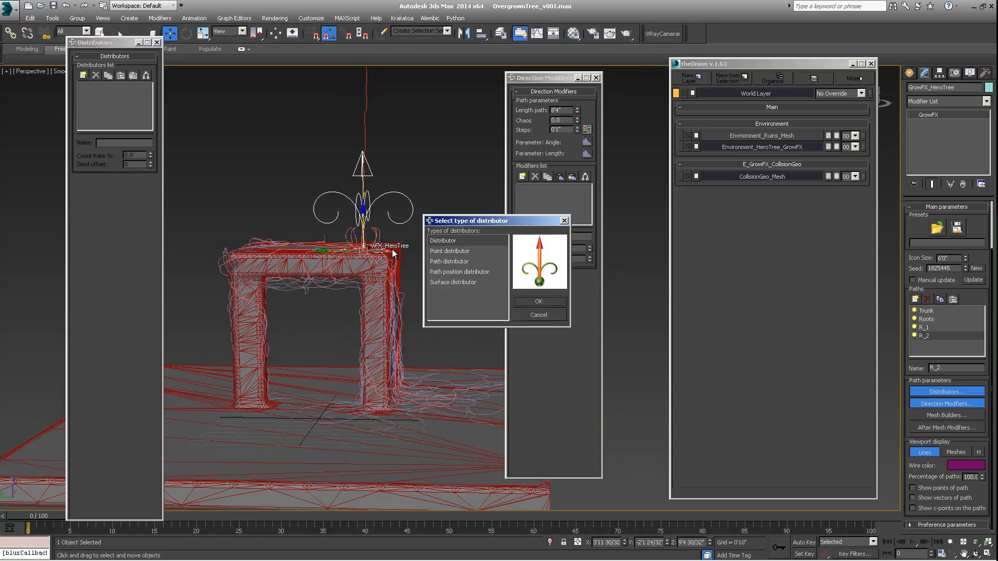
left_click(448, 261)
left_click(537, 302)
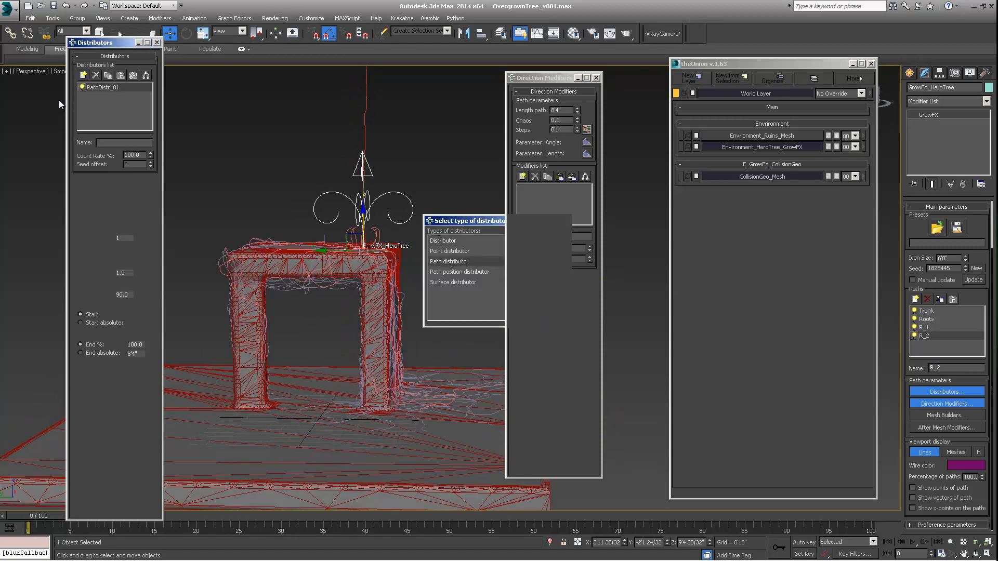
left_click(84, 200)
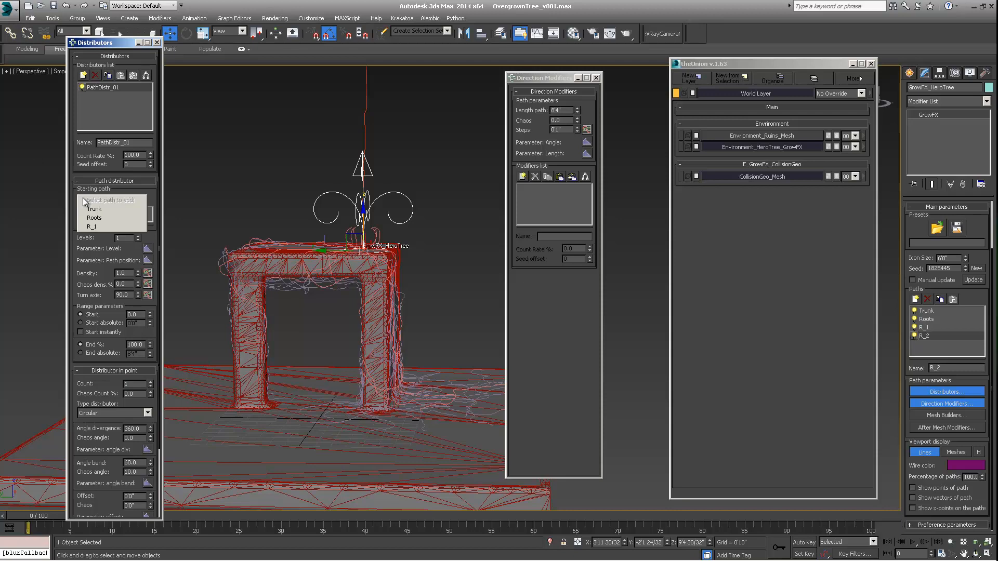
left_click(107, 227)
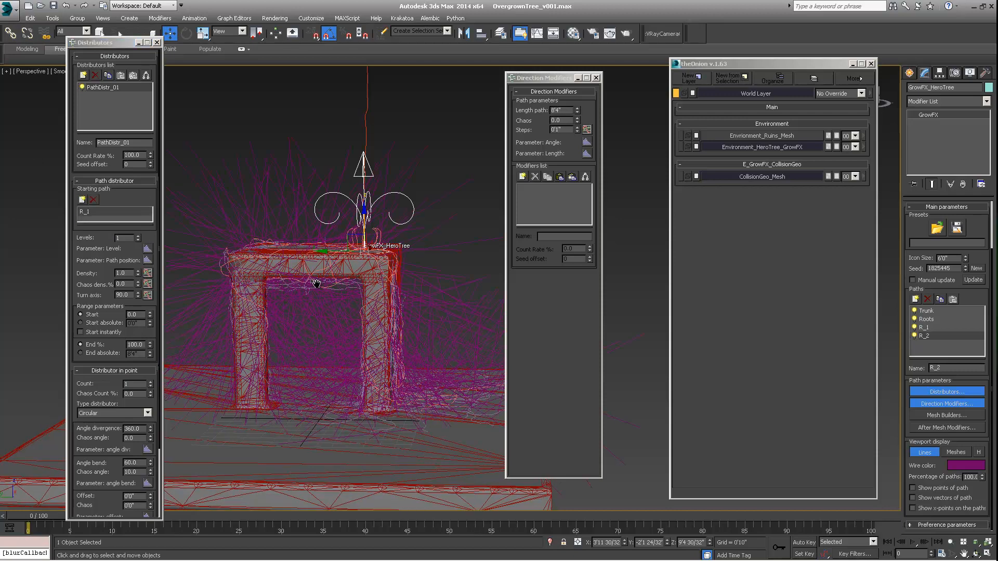
middle_click_drag(316, 285, 332, 285, "alt")
Step: Set R_2's path length to 5'0" and the range start of its path distributor to 50
left_click(568, 108)
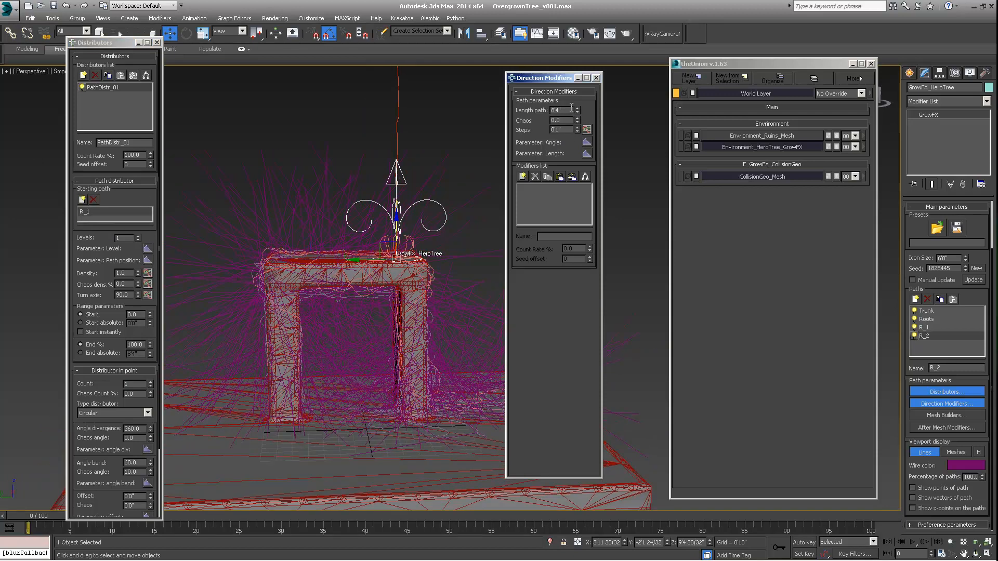
left_click_drag(571, 112, 439, 119)
type("5'")
key("Return")
left_click_drag(139, 315, 74, 319)
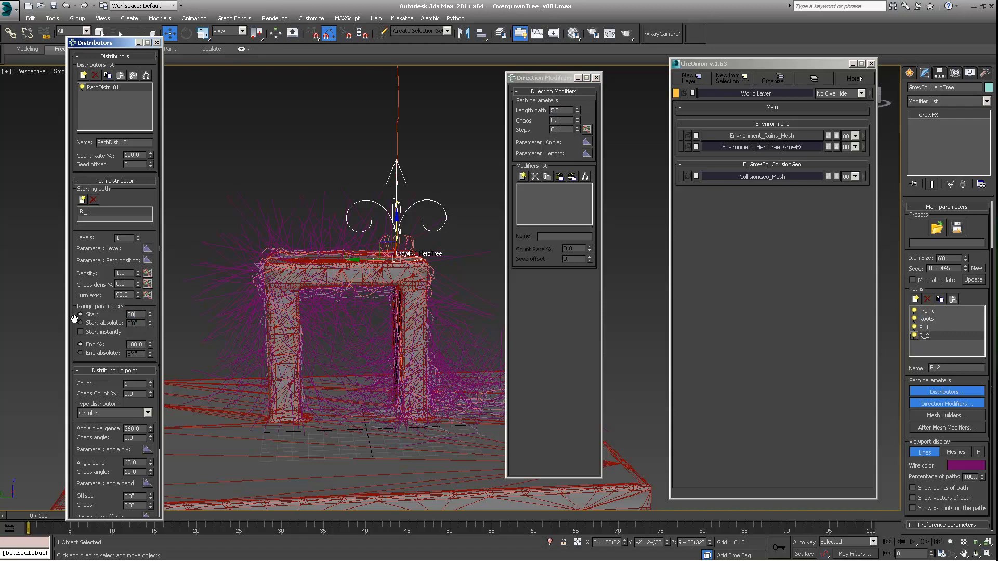
key("Return")
middle_click_drag(248, 322, 336, 323)
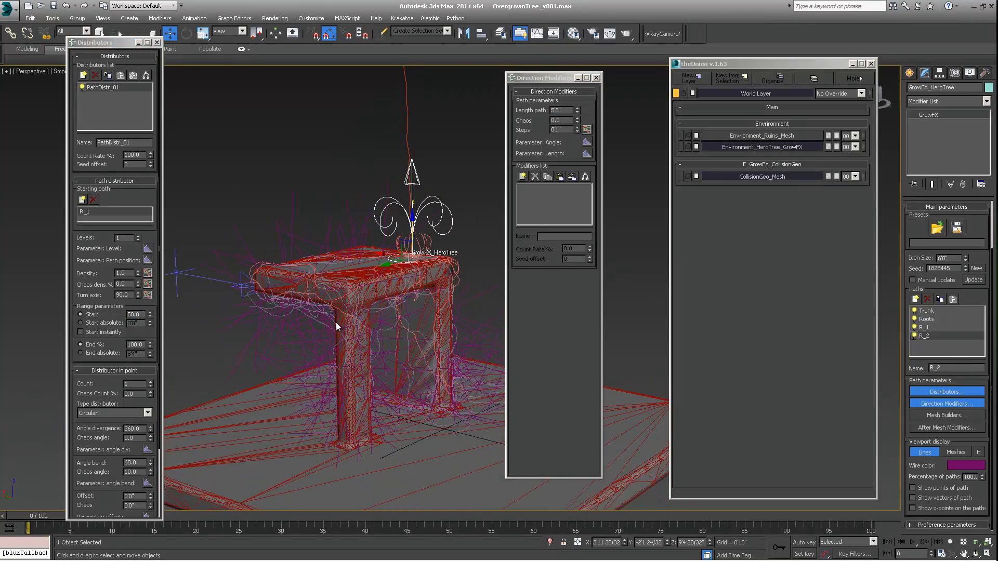
Step: Add a Random direction modifier to R_2 and set the path's steps to 0'2"
left_click(523, 178)
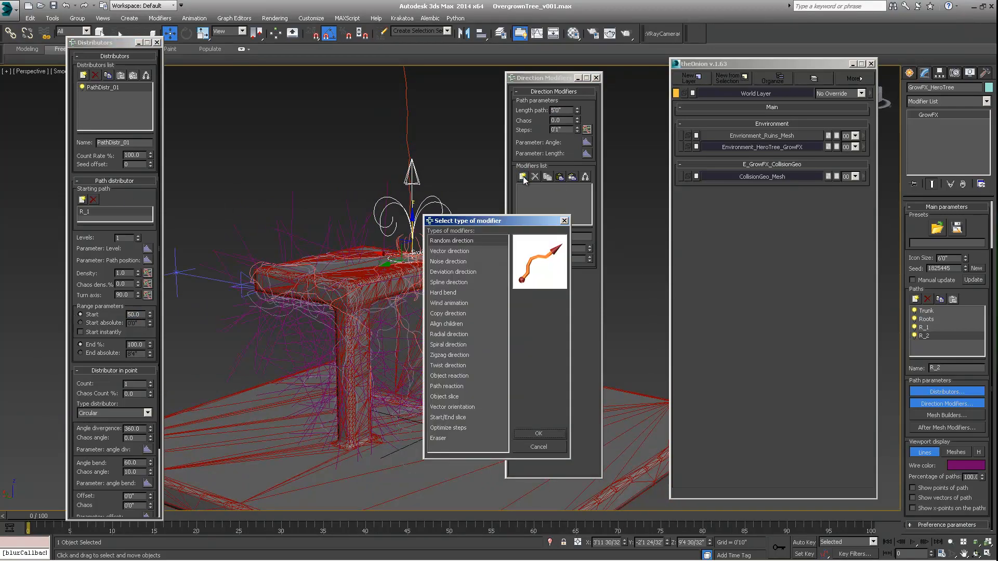
left_click(530, 431)
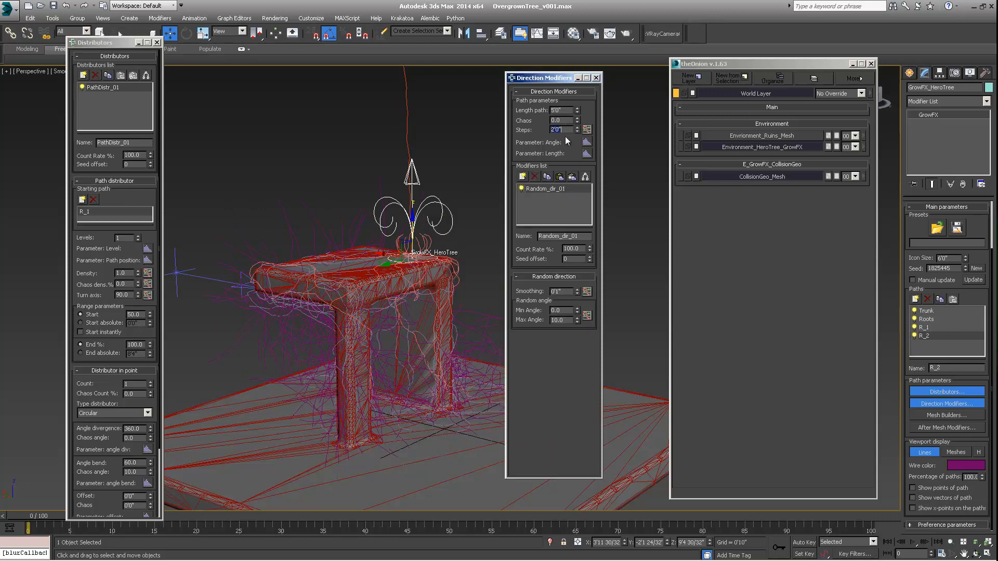
type("2")
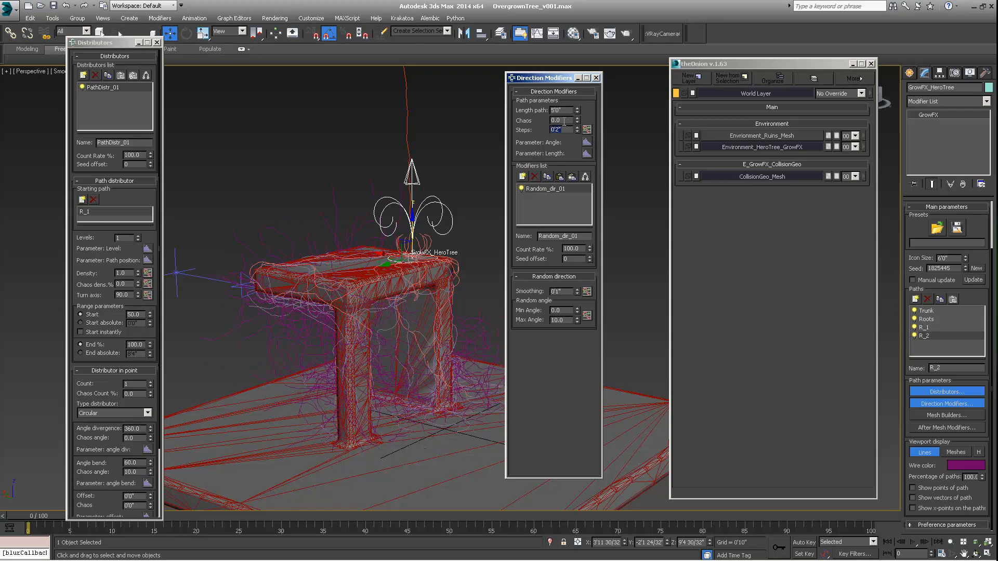
Step: Set the length chaos of R_2 to 50 and check the varied rootlets on the ruins
double_click(563, 121)
type("4")
type("0")
key("Return")
middle_click_drag(335, 299, 337, 256, "alt")
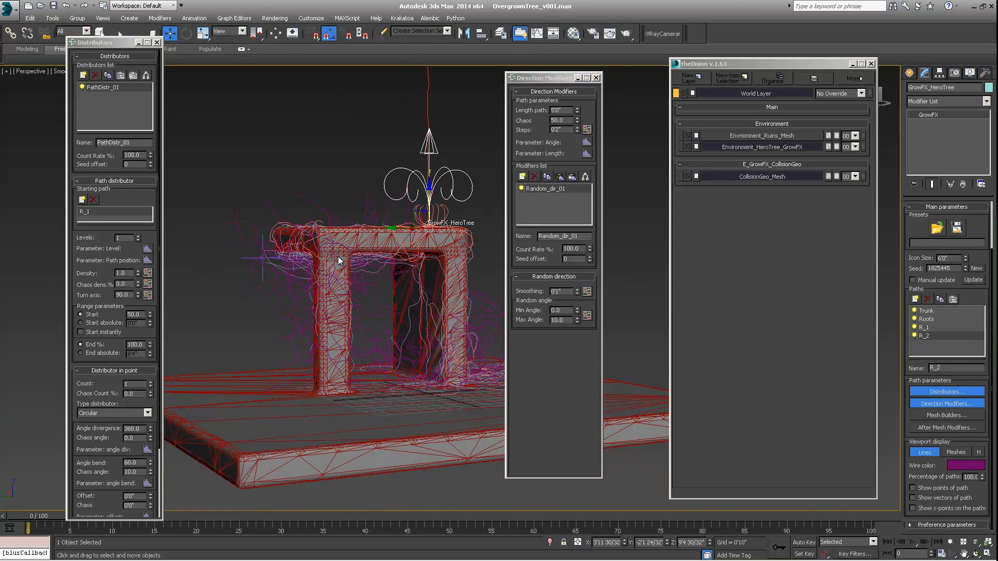
Step: Add a Vector direction modifier to R_2 and give it a strongly negative strength so the rootlets pull downward
left_click(523, 177)
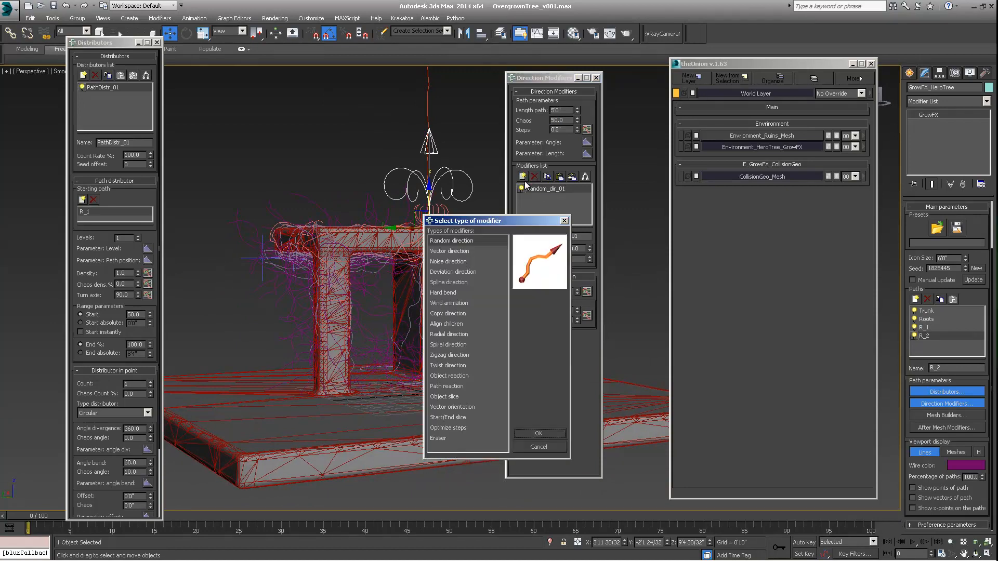
left_click(443, 251)
left_click(532, 436)
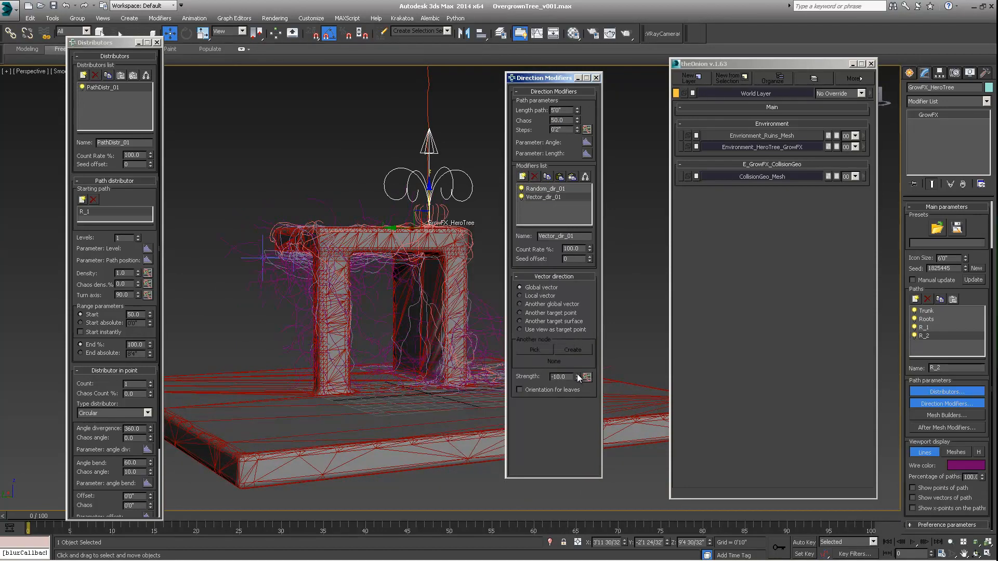
left_click_drag(576, 379, 574, 457)
middle_click_drag(465, 376, 407, 365, "alt")
Step: Paste the copied ObjectReact_01 modifier as an instance onto R_2 and inspect the rootlets close up on the pillars
left_click(571, 176)
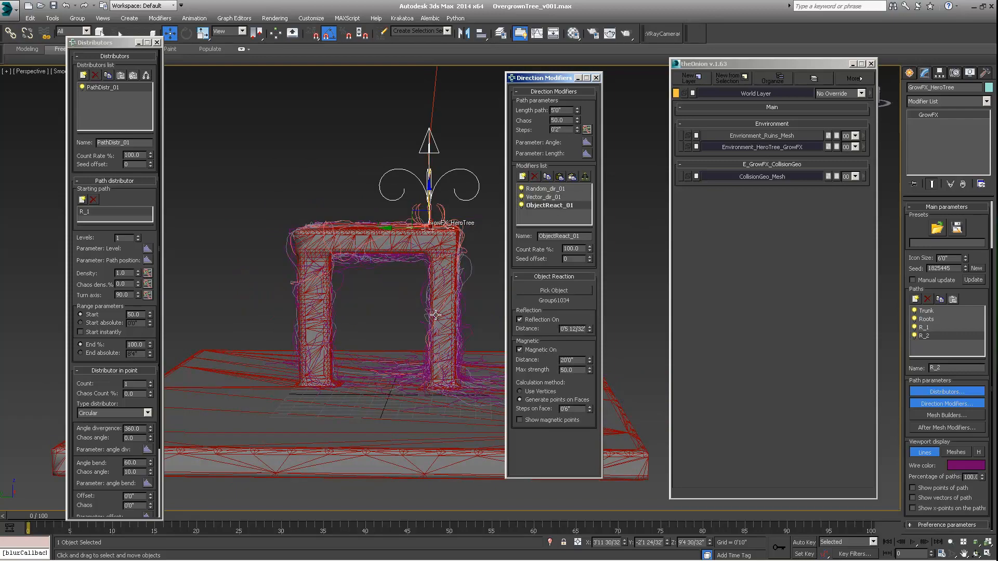
mouse_move(412, 300)
middle_mouse_down("alt")
mouse_move(360, 298)
mouse_move(378, 300)
middle_mouse_up("alt")
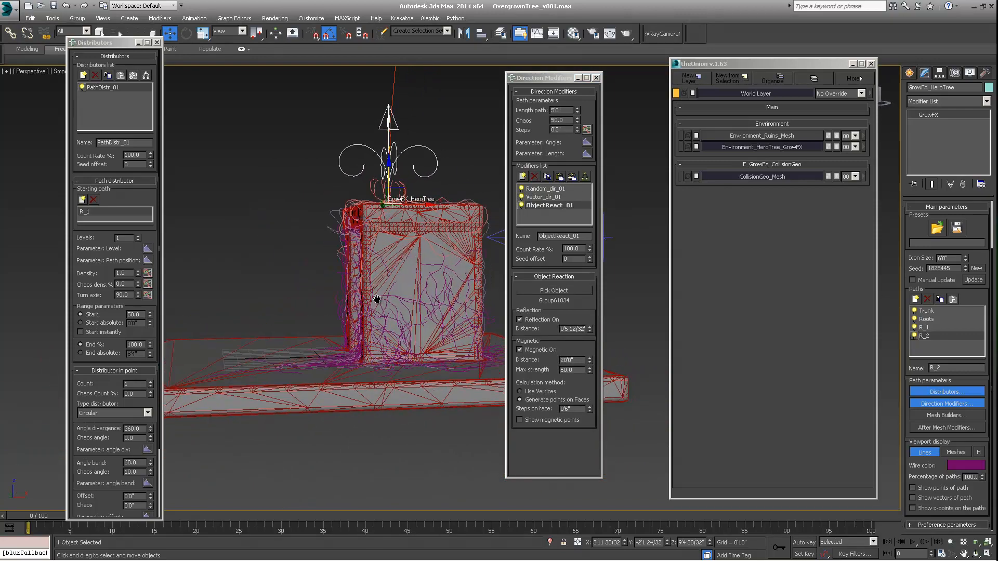
scroll(411, 299, "up", 3)
middle_click_drag(441, 283, 357, 263)
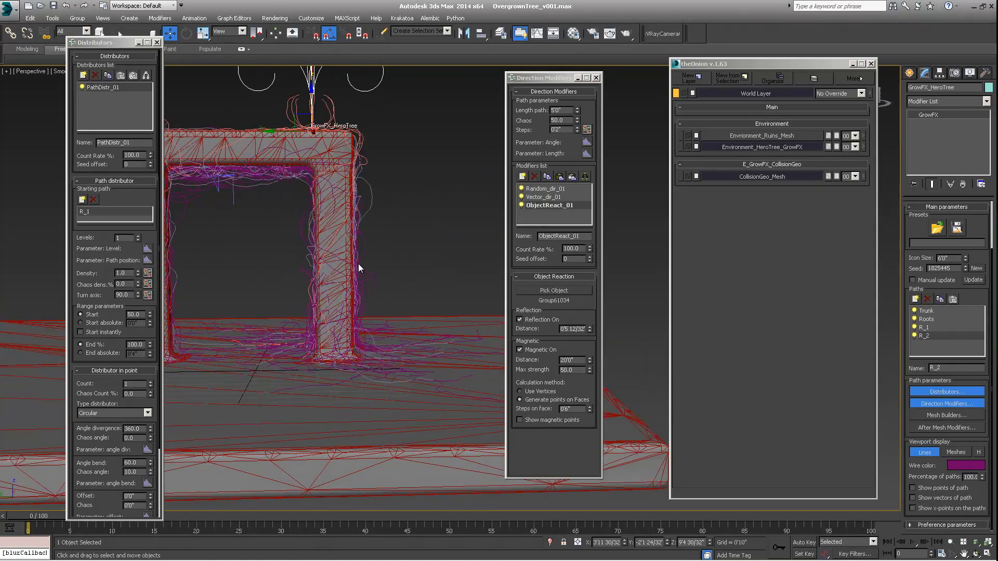
Step: Examine the whole tree and how the R_1 and R_2 rootlets wrap the ruins from several angles
scroll(358, 263, "down", 3)
middle_click_drag(353, 323, 344, 241, "alt")
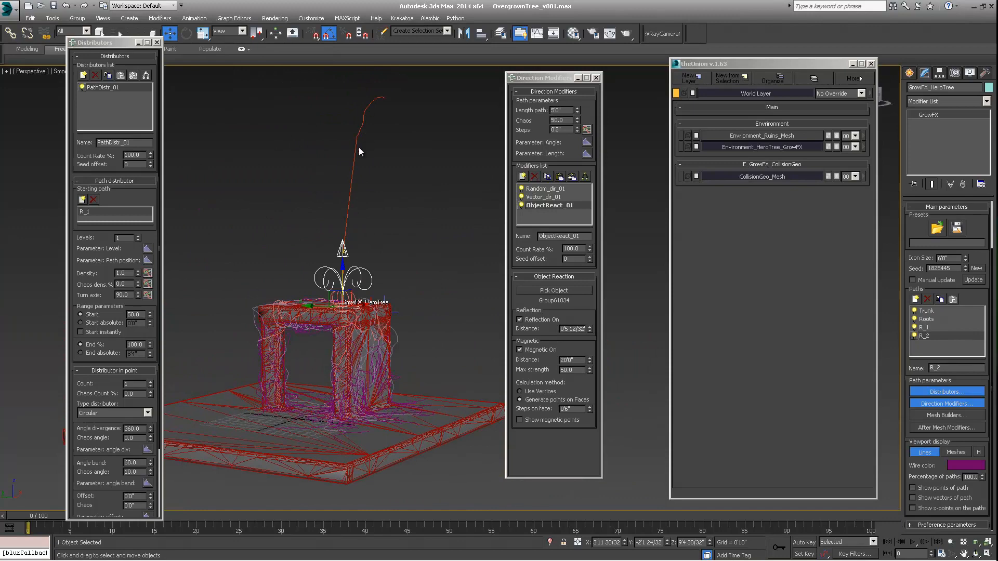
middle_click_drag(335, 233, 298, 110, "alt")
middle_click_drag(376, 258, 324, 248, "alt")
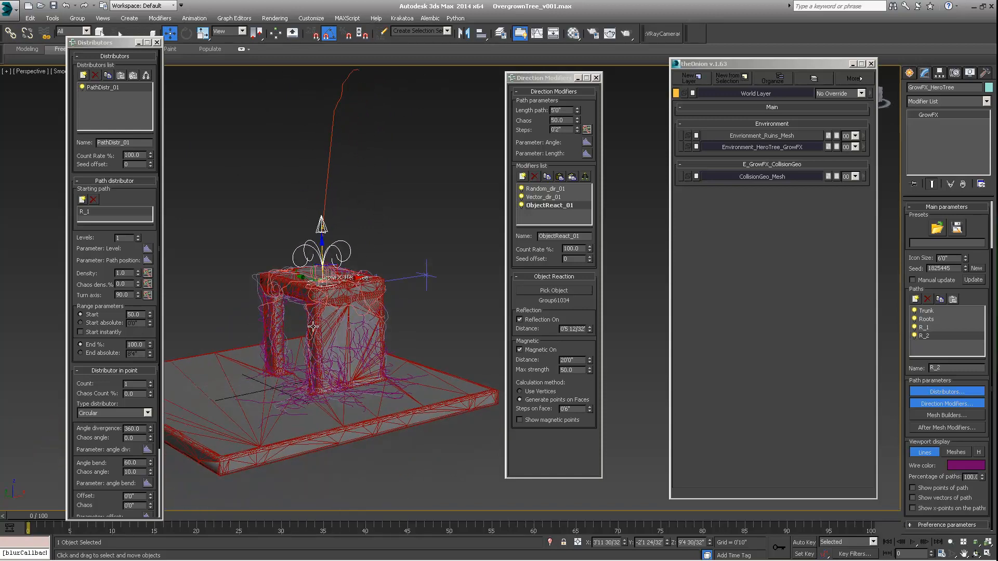
scroll(313, 326, "up", 2)
middle_click_drag(314, 326, 348, 280, "alt")
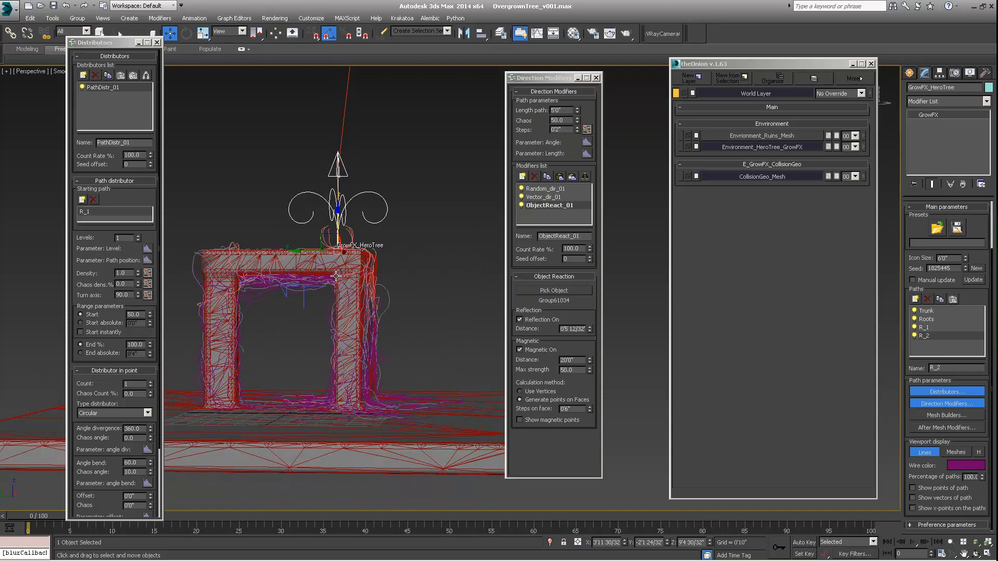
middle_click_drag(374, 316, 345, 308, "alt")
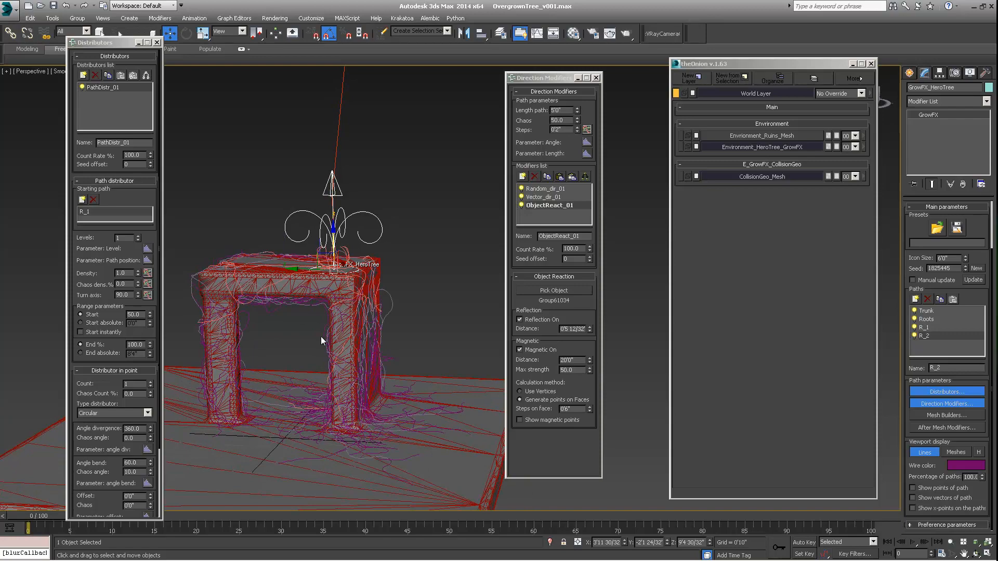
middle_click_drag(323, 342, 368, 410, "alt")
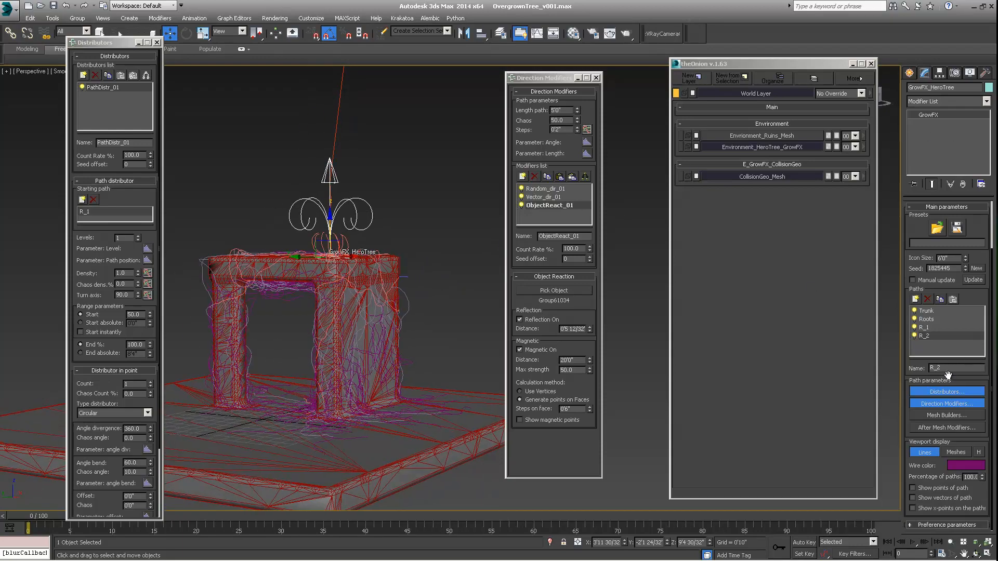
Step: Add a Meta mesh builder to the R_2 path
left_click(943, 415)
left_click_drag(552, 73, 628, 76)
left_click(612, 103)
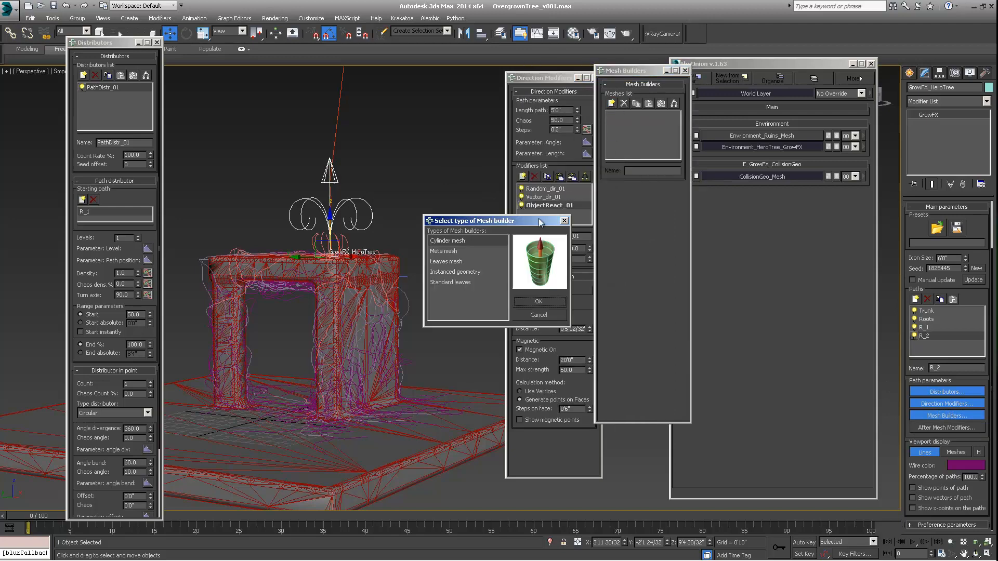
left_click(444, 251)
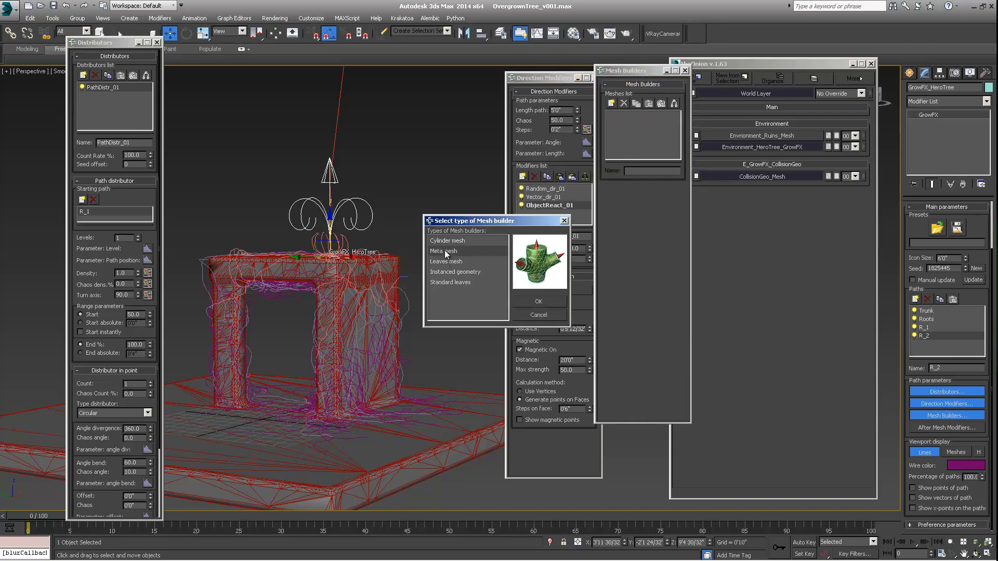
left_click(540, 302)
middle_click_drag(420, 233, 372, 312, "alt")
Step: Raise the start point of the Meta mesh's radius curve to about 0.122
left_click(676, 215)
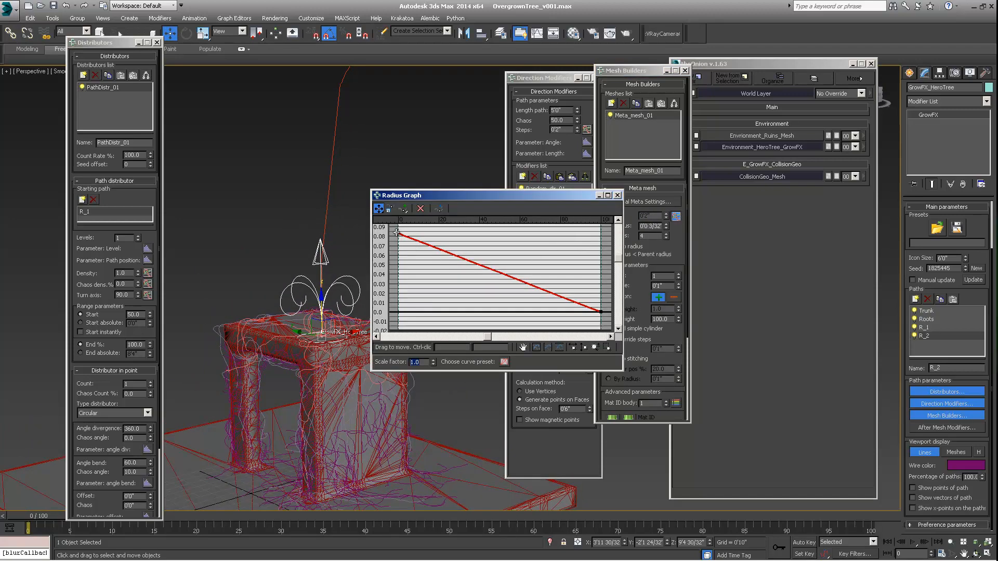
left_click_drag(448, 195, 619, 276)
left_click(547, 314)
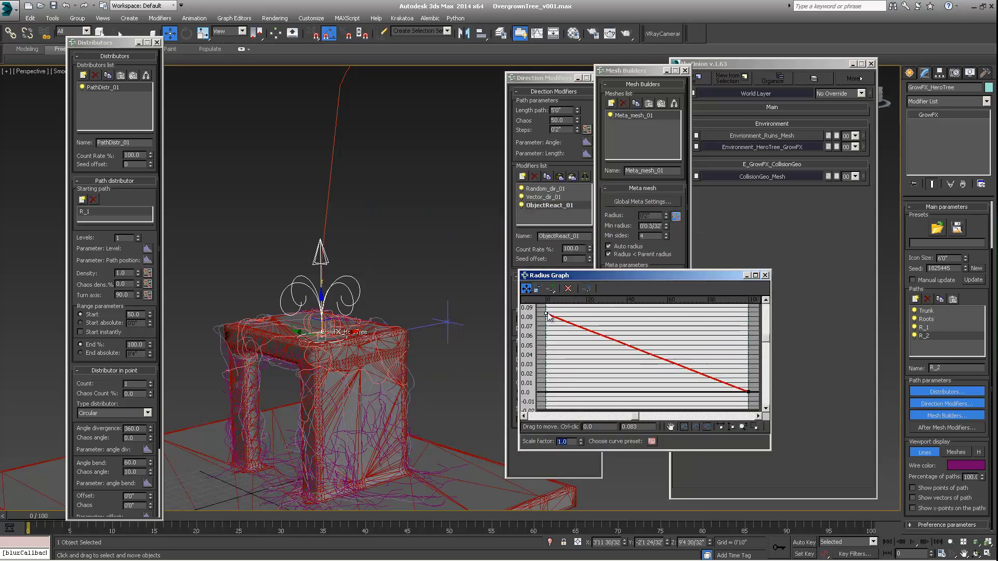
left_click_drag(546, 314, 556, 283)
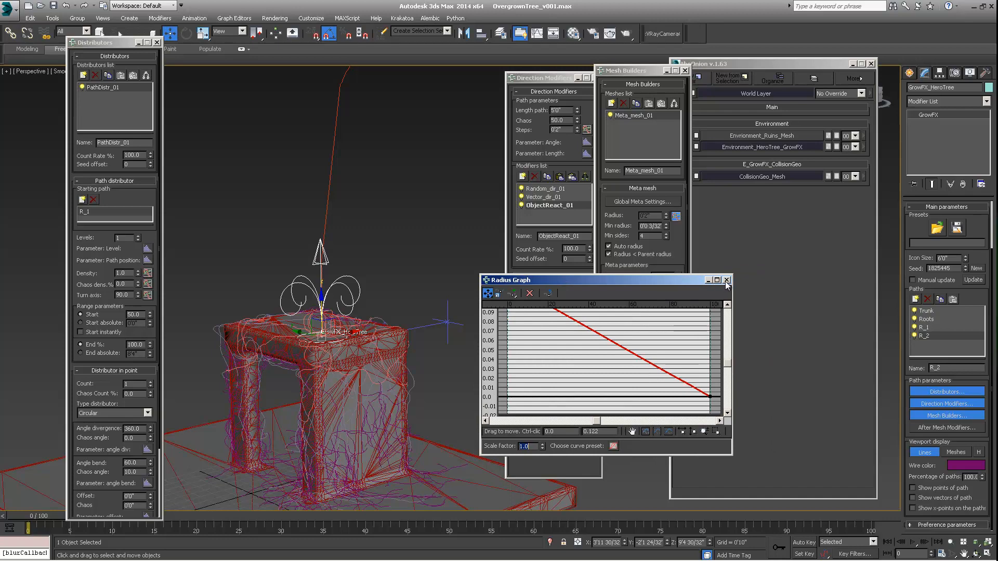
Step: Close the radius graph and delete the Meta mesh builder from the R_2 path
left_click(726, 280)
left_click(925, 314)
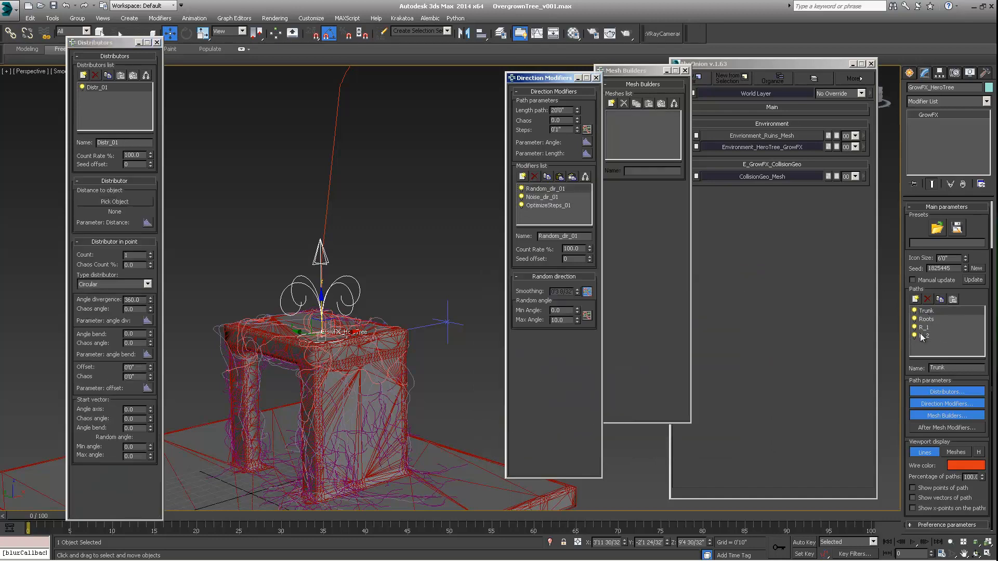
left_click(920, 335)
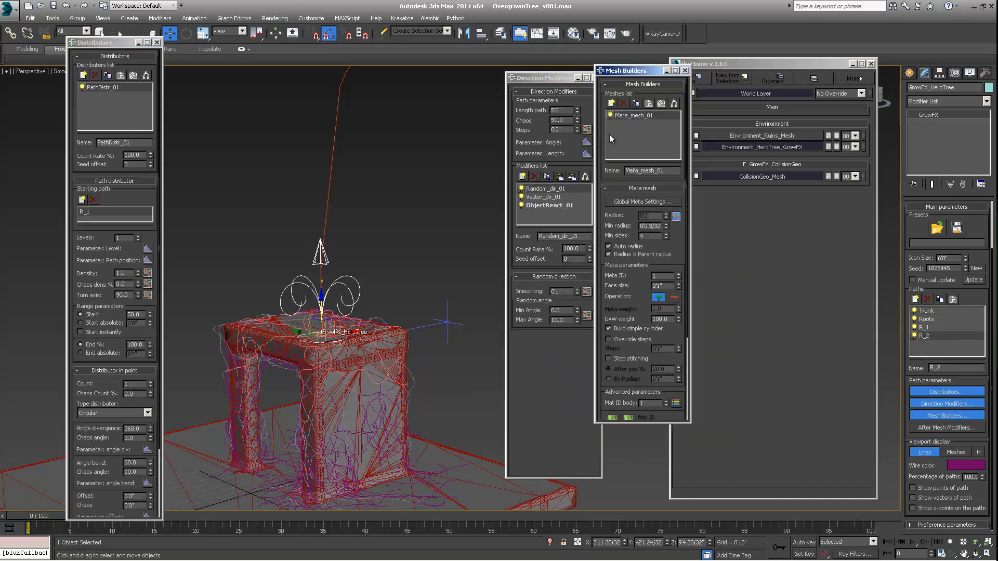
left_click(623, 104)
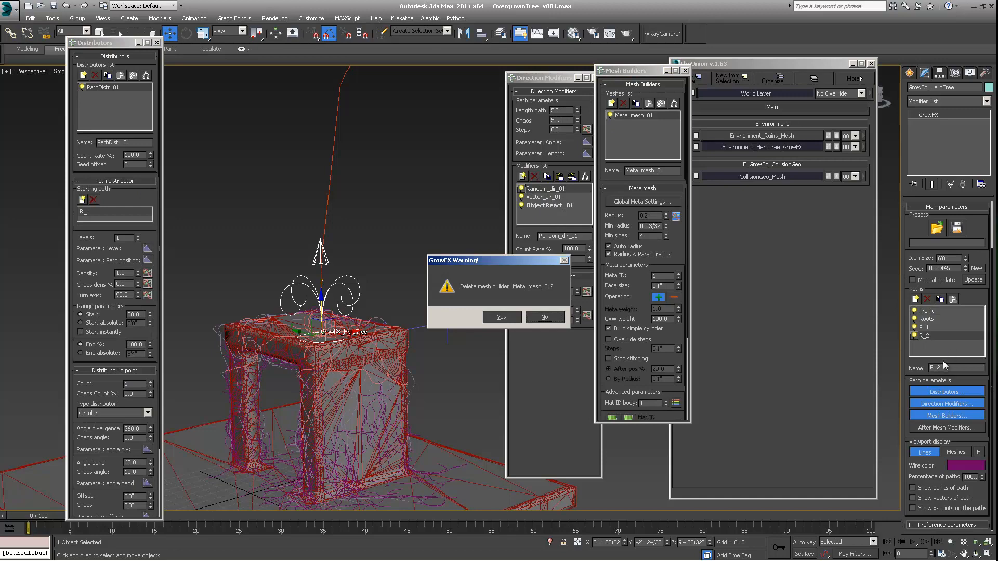
left_click(502, 317)
Step: Add a Meta mesh builder to the Trunk path and switch the tree's viewport display to meshes
left_click(923, 320)
left_click(924, 311)
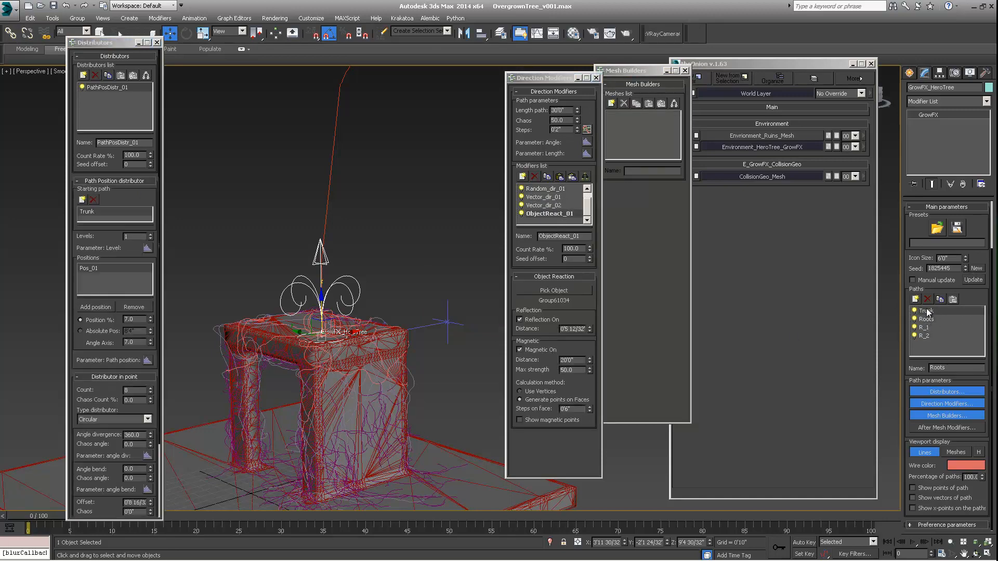
left_click_drag(635, 81, 644, 81)
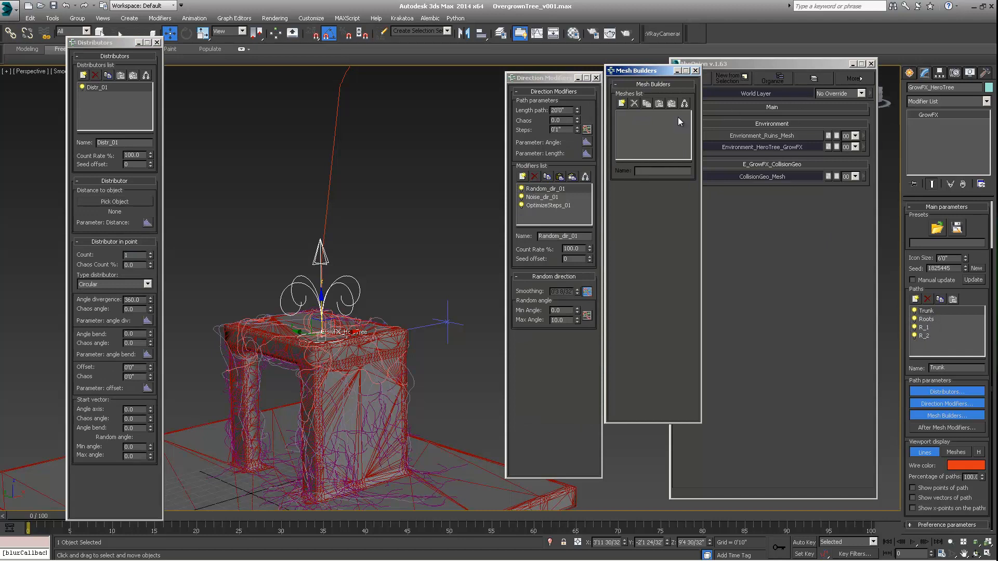
left_click(622, 103)
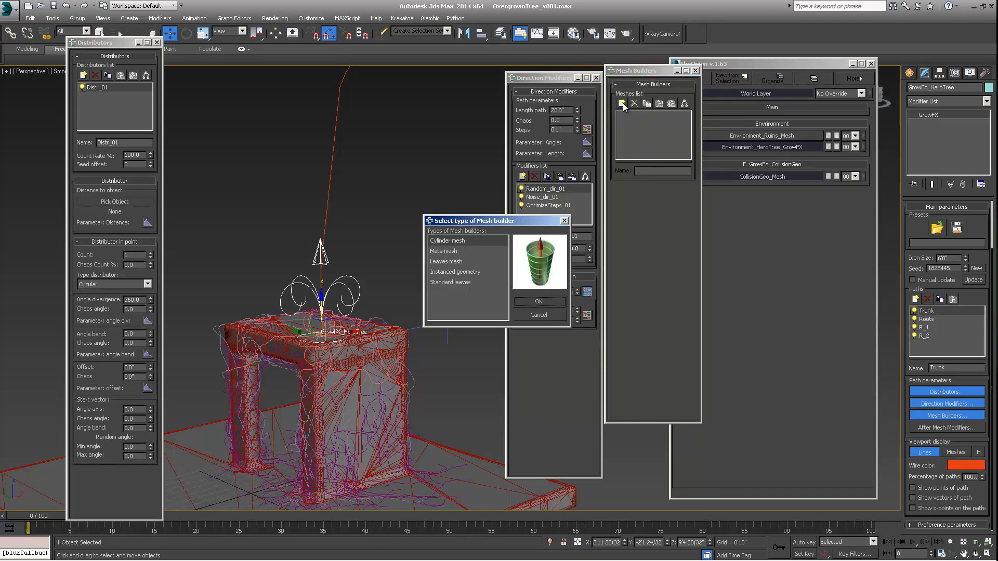
left_click(434, 251)
left_click(539, 302)
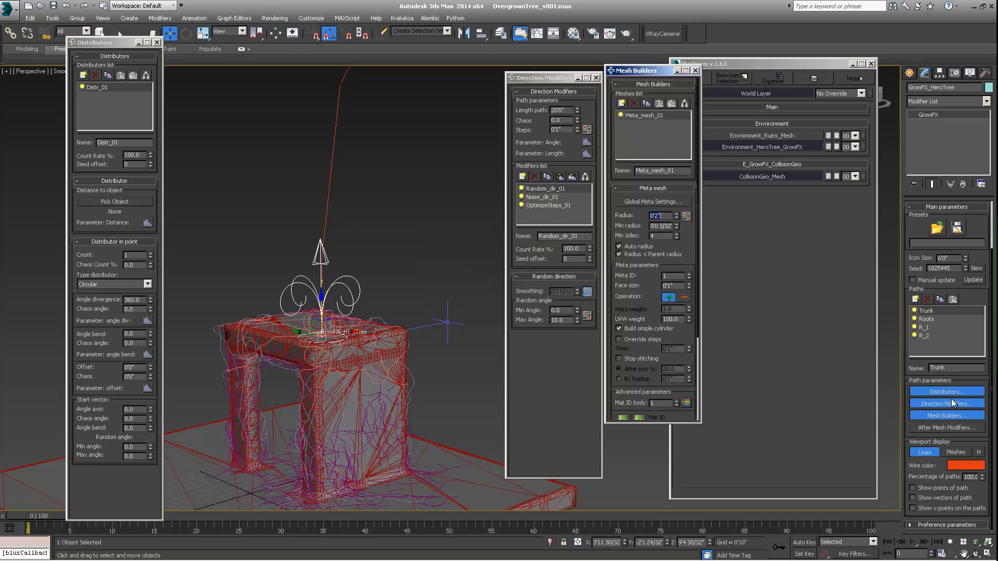
left_click(956, 452)
scroll(353, 232, "up", 3)
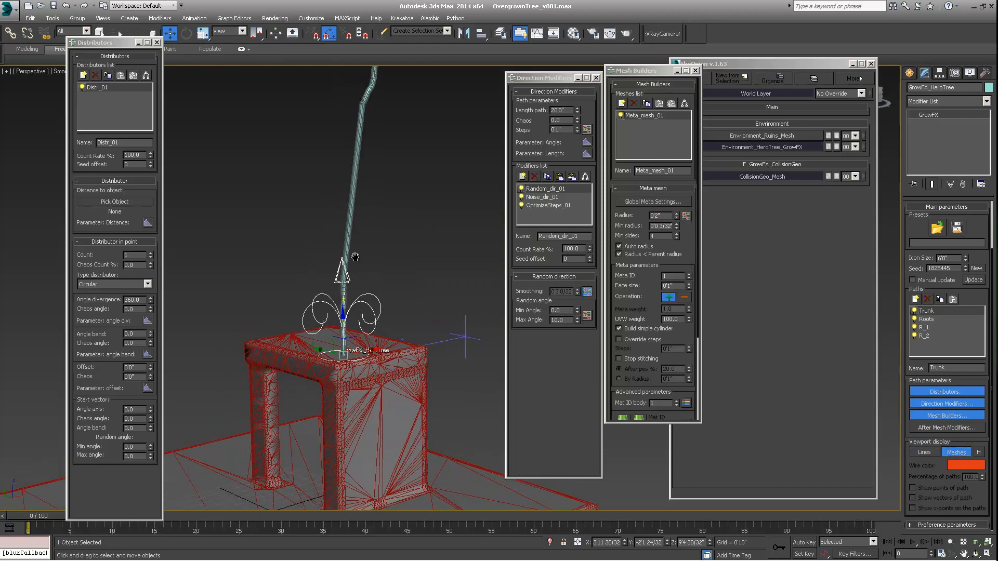
scroll(354, 235, "up", 4)
middle_click_drag(357, 279, 407, 216, "alt")
Step: Enable the radius curve on the trunk's Meta mesh and raise its start point to 1.0
left_click(684, 216)
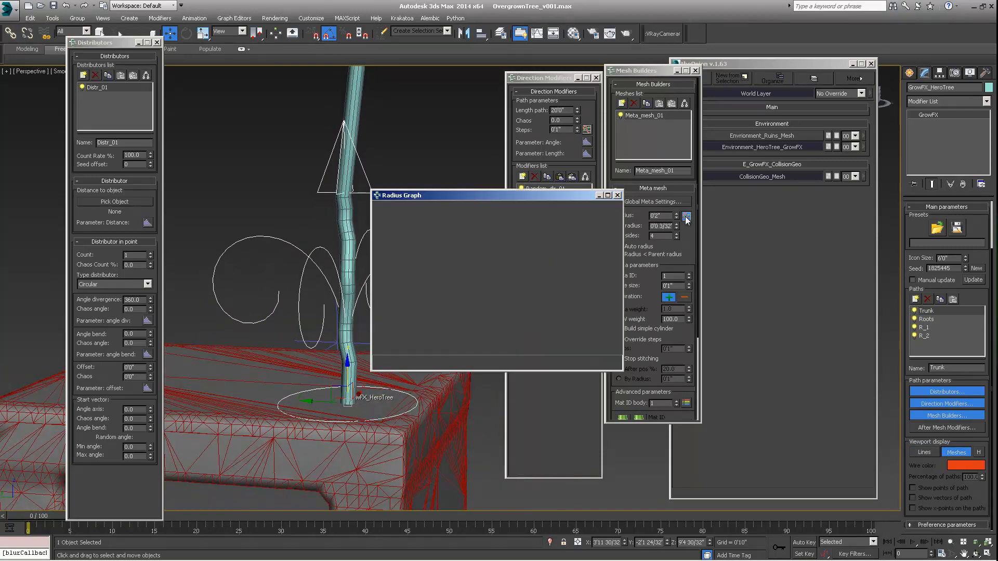
left_click_drag(401, 236, 401, 79)
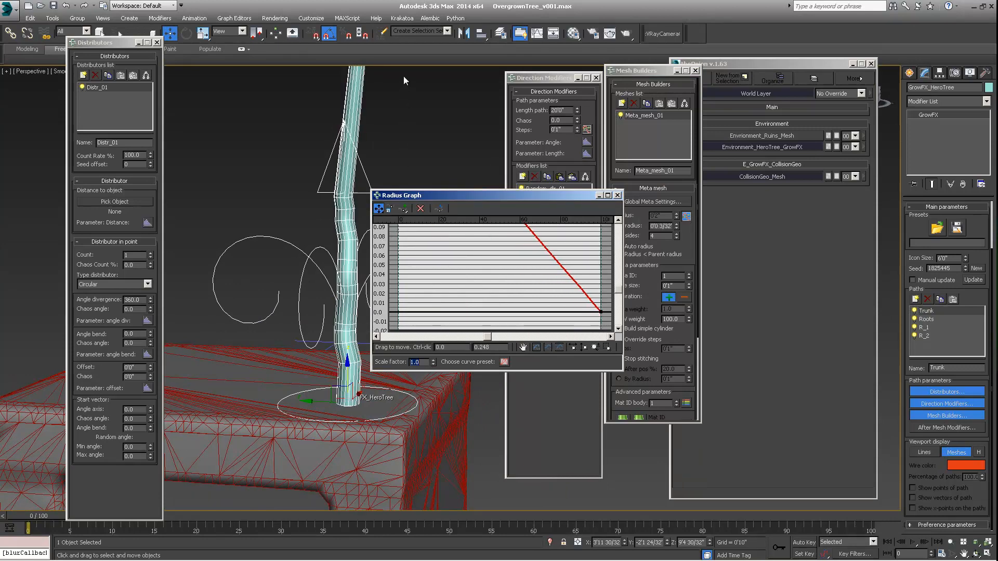
left_click(494, 348)
type("1.0")
key("Return")
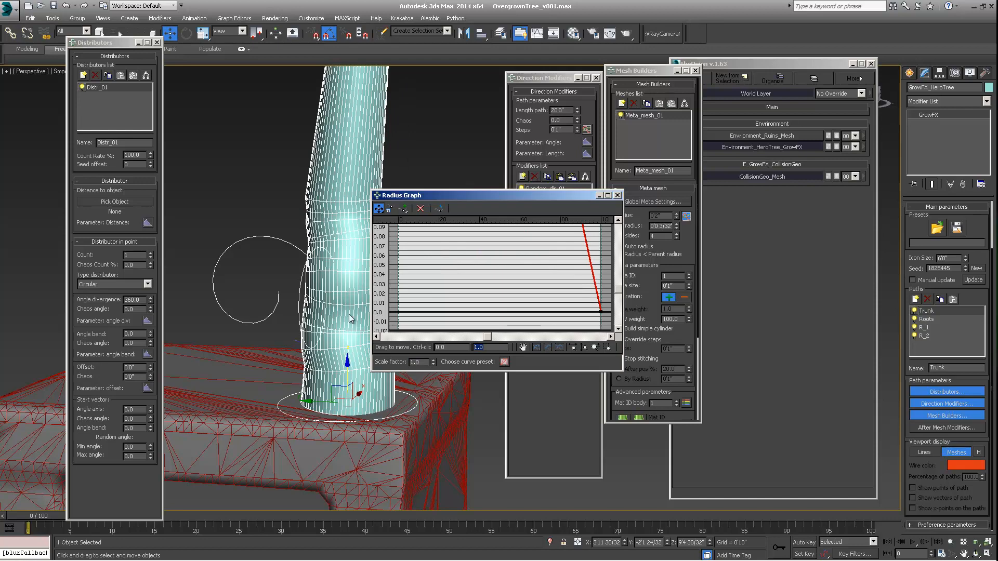
Step: Reduce the start value of the trunk's radius curve, trying 0.5 and settling on 0.6
type(".5")
key("Return")
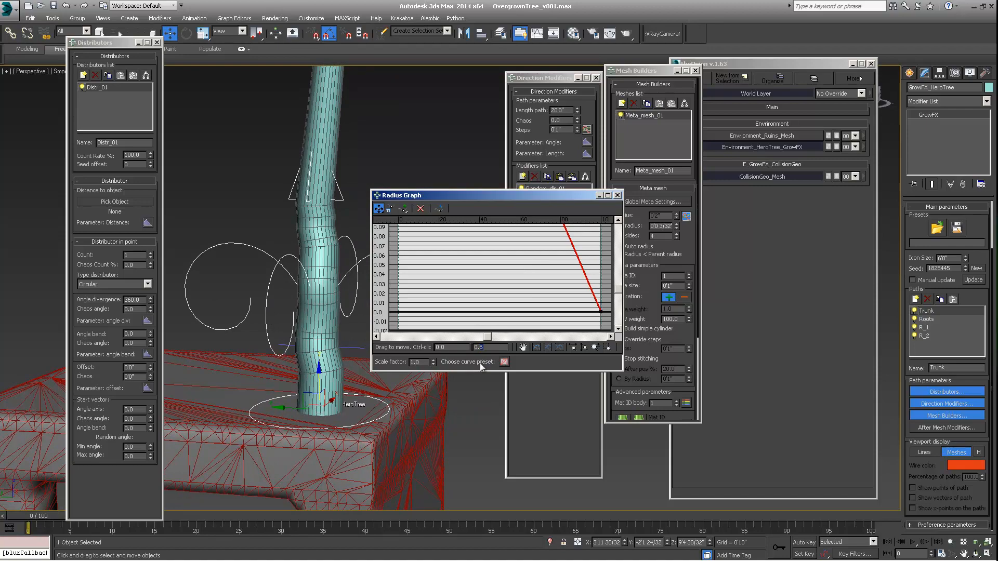
type("6")
key("Return")
scroll(204, 313, "down", 3)
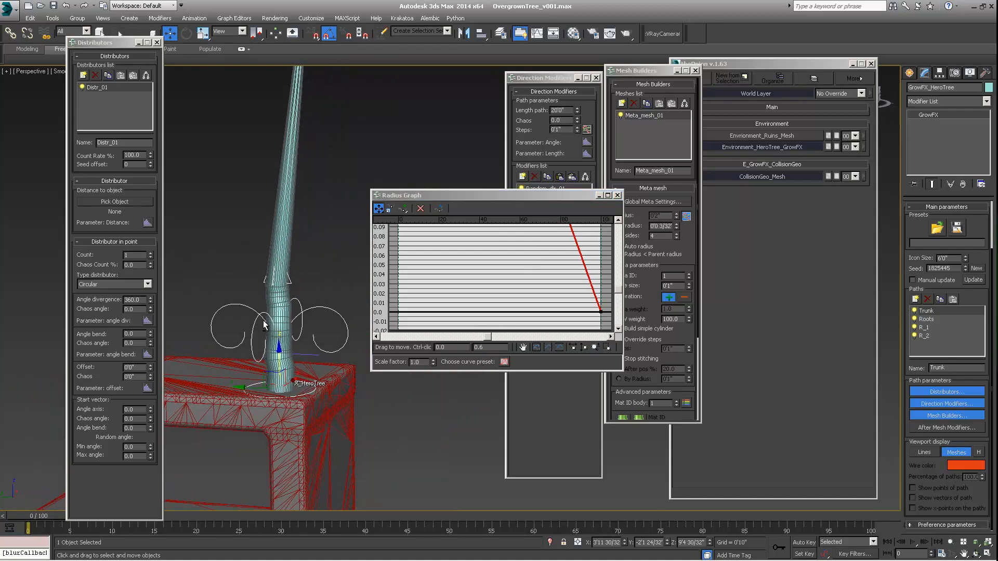
scroll(263, 325, "down", 4)
middle_click_drag(275, 322, 277, 303, "alt")
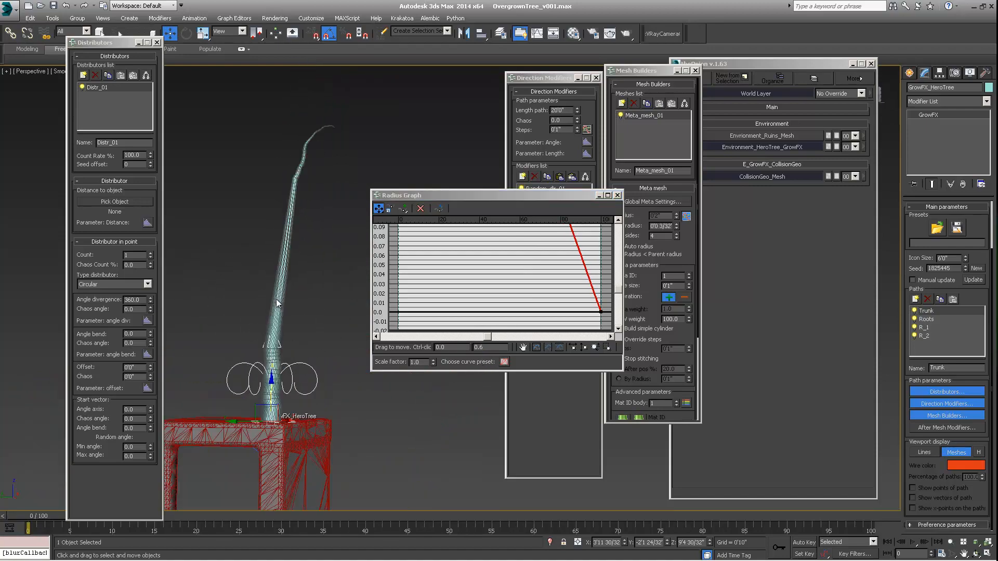
scroll(275, 302, "up", 5)
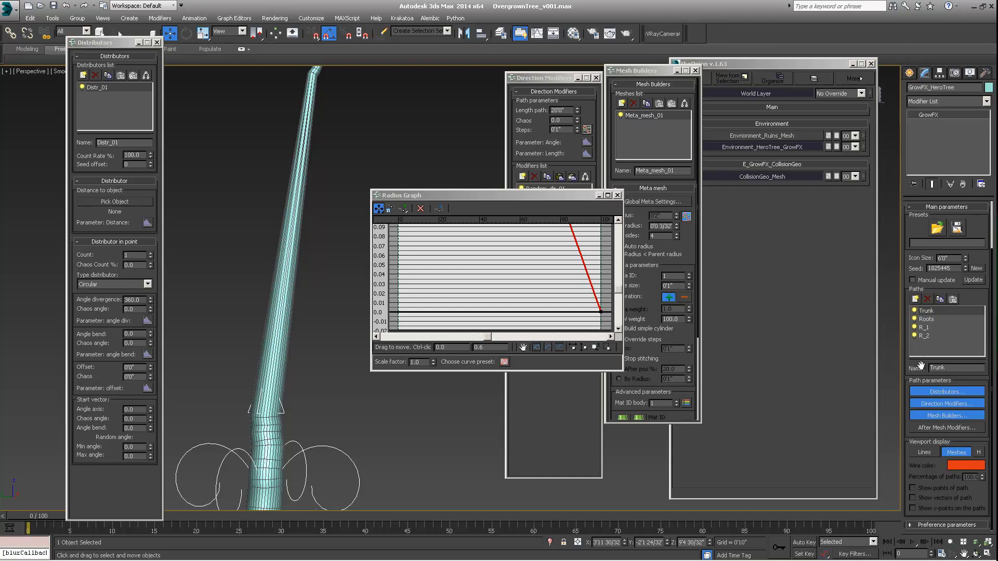
Step: Show the points of path on the tree's lines, examine the trunk's point spacing, and return to the mesh display
left_click(923, 452)
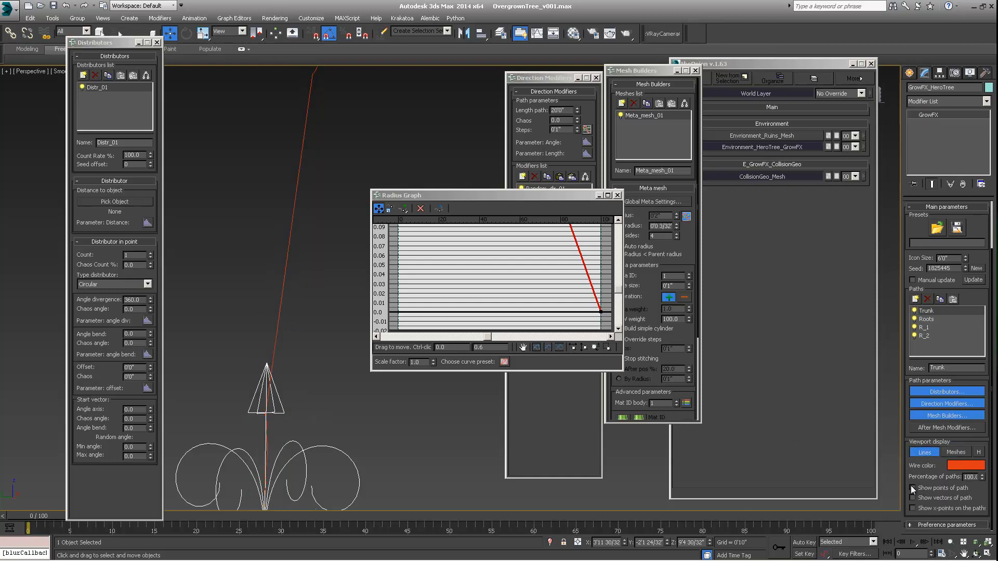
middle_click_drag(246, 304, 255, 270)
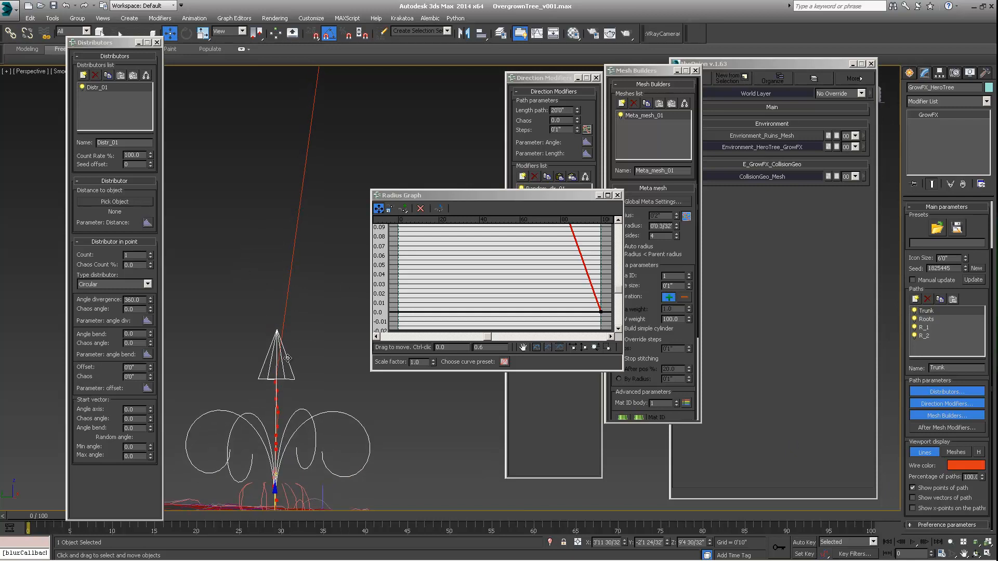
middle_click_drag(282, 354, 279, 366)
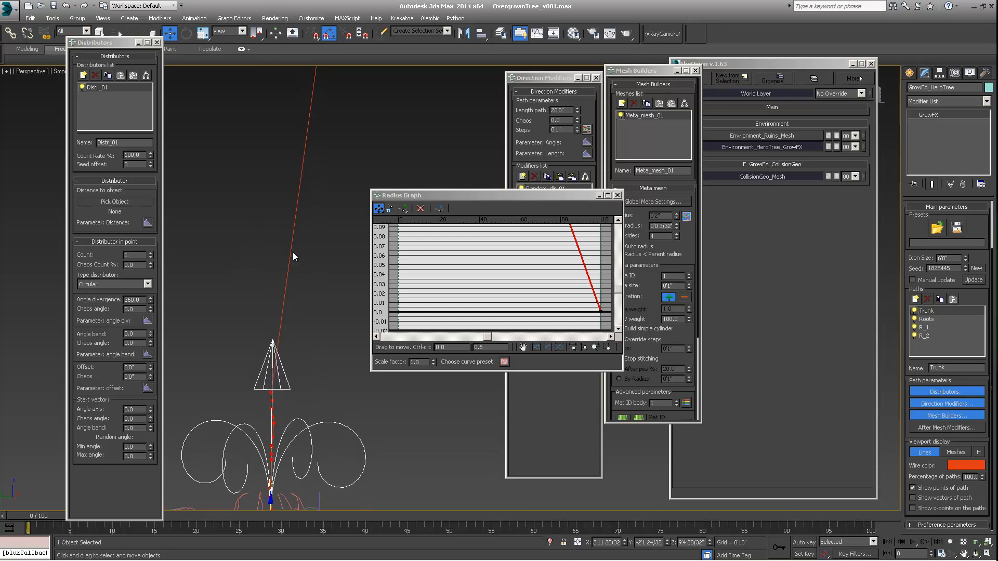
middle_click_drag(263, 416, 344, 80)
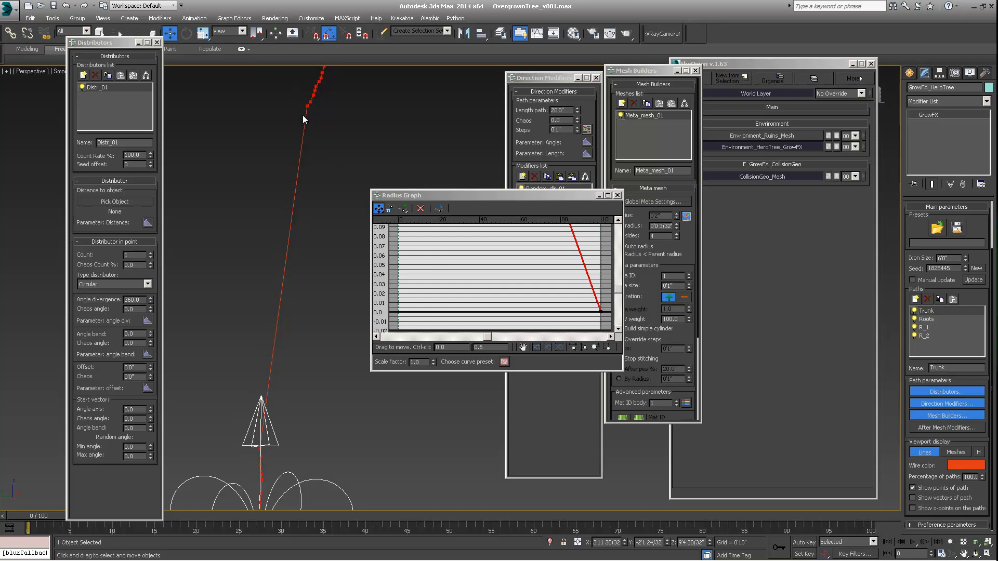
left_click(955, 452)
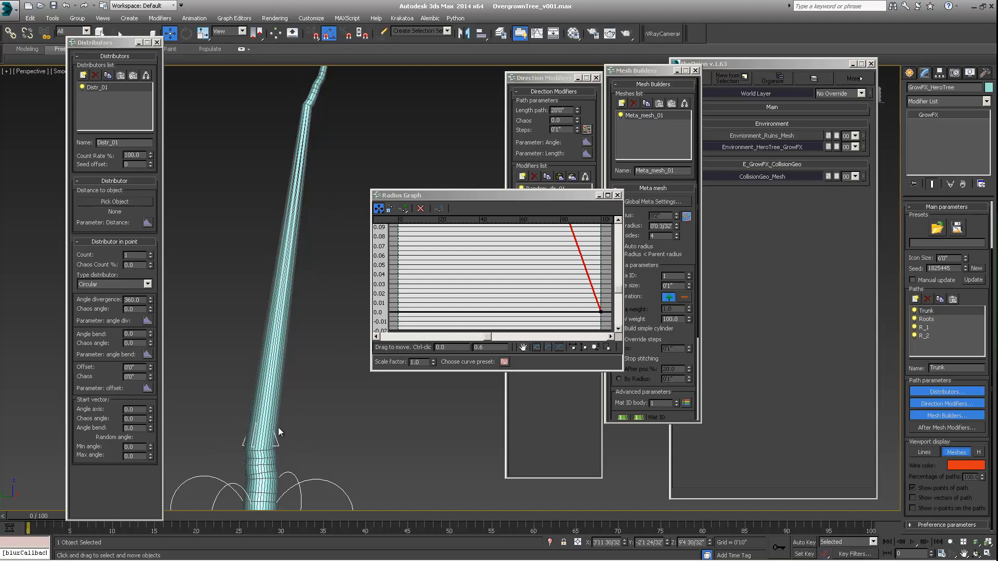
middle_click_drag(314, 263, 315, 301)
scroll(283, 260, "down", 2)
scroll(276, 285, "up", 2)
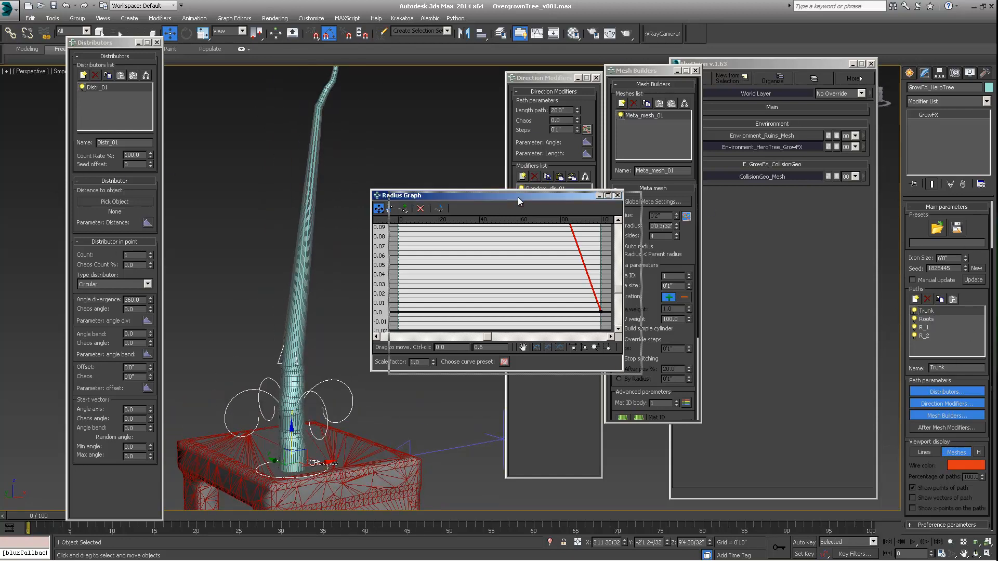
Step: Set the angle tolerance of the trunk's OptimizeSteps_01 modifier to 3.0 and inspect the trunk's base
left_click_drag(518, 198, 715, 225)
left_click_drag(541, 78, 428, 69)
left_click(427, 197)
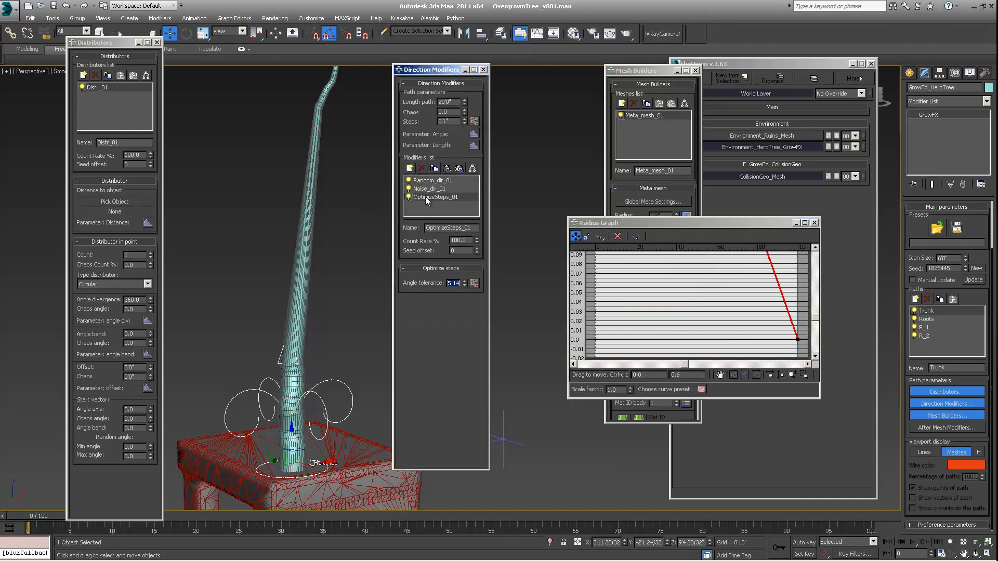
left_click_drag(449, 285, 463, 288)
type("3")
key("Return")
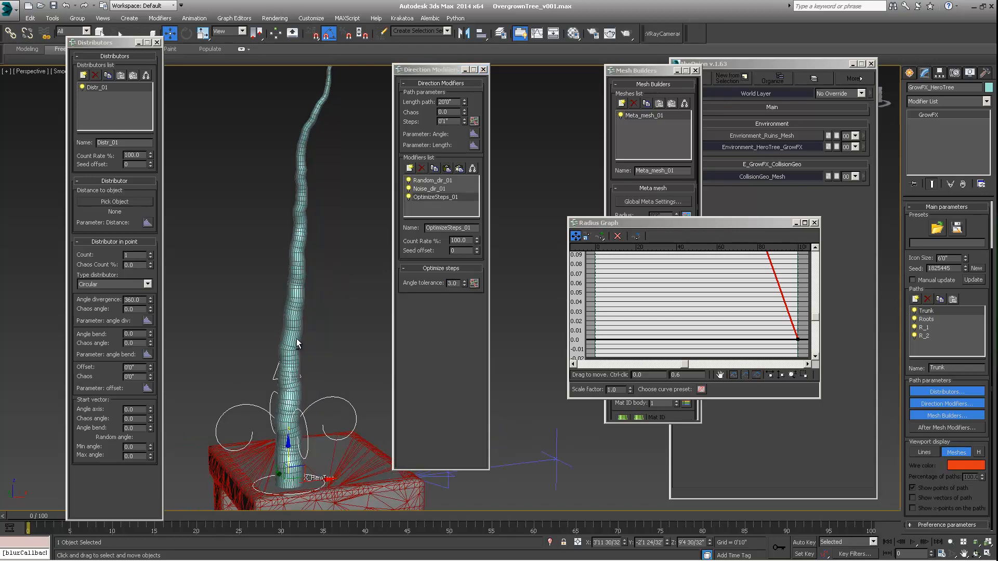
middle_click_drag(319, 366, 331, 270, "alt")
scroll(291, 312, "up", 2)
middle_click_drag(291, 312, 288, 271)
scroll(306, 317, "up", 3)
middle_click_drag(356, 311, 302, 325, "alt")
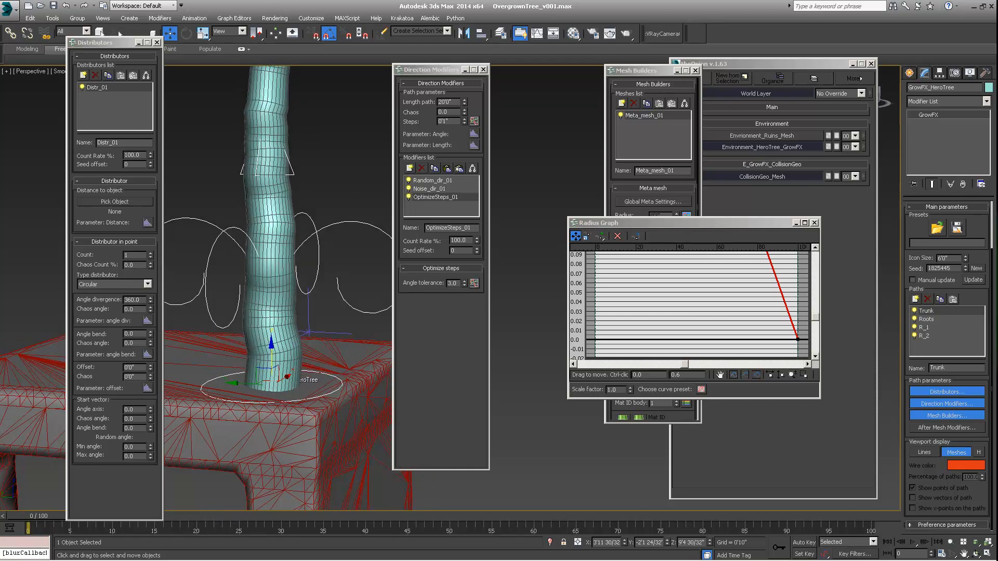
Step: Add a Meta mesh builder to the Roots path
left_click(936, 318)
middle_click_drag(296, 288, 302, 395)
scroll(296, 344, "down", 2)
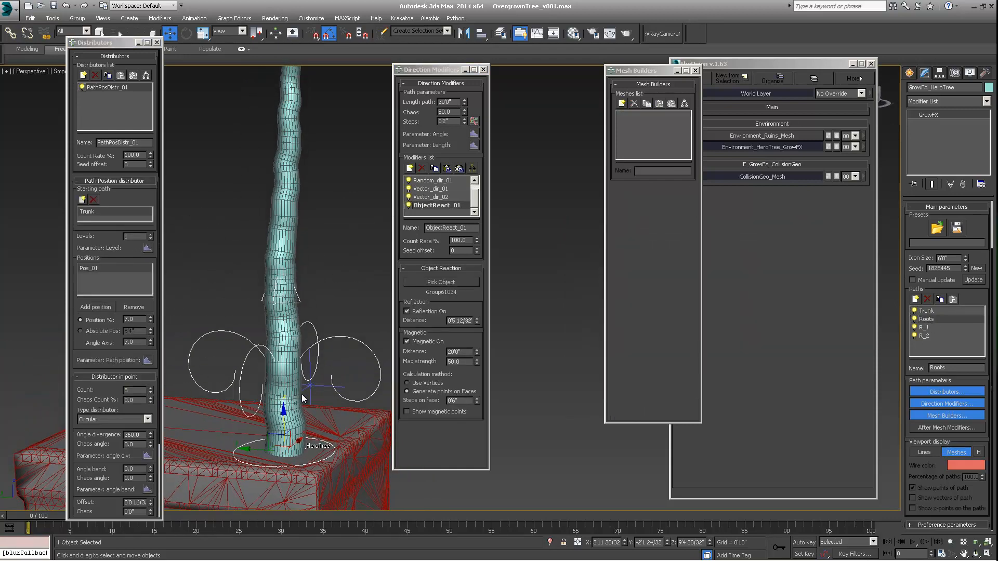
scroll(301, 394, "down", 2)
middle_click_drag(252, 266, 240, 281)
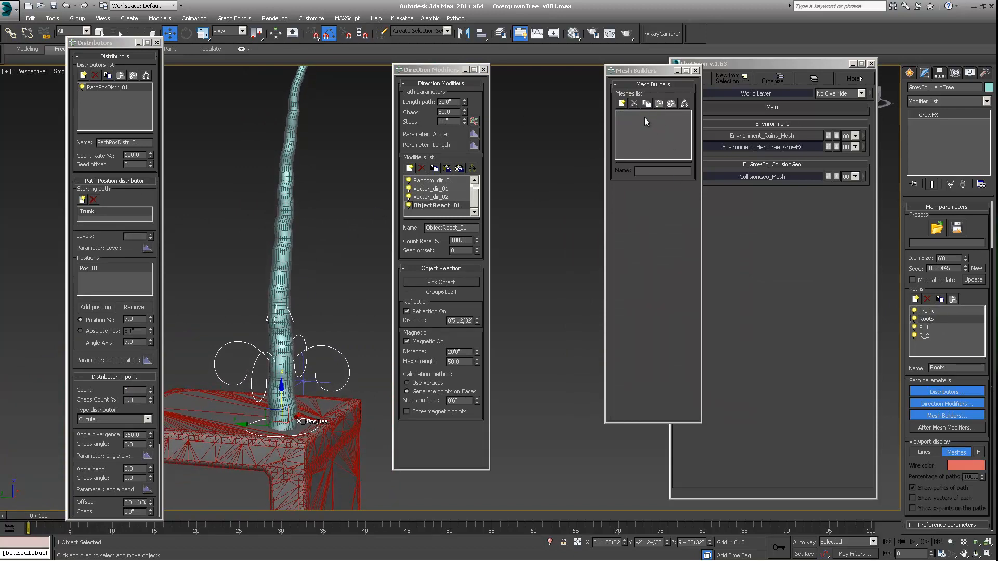
left_click(621, 103)
left_click(448, 262)
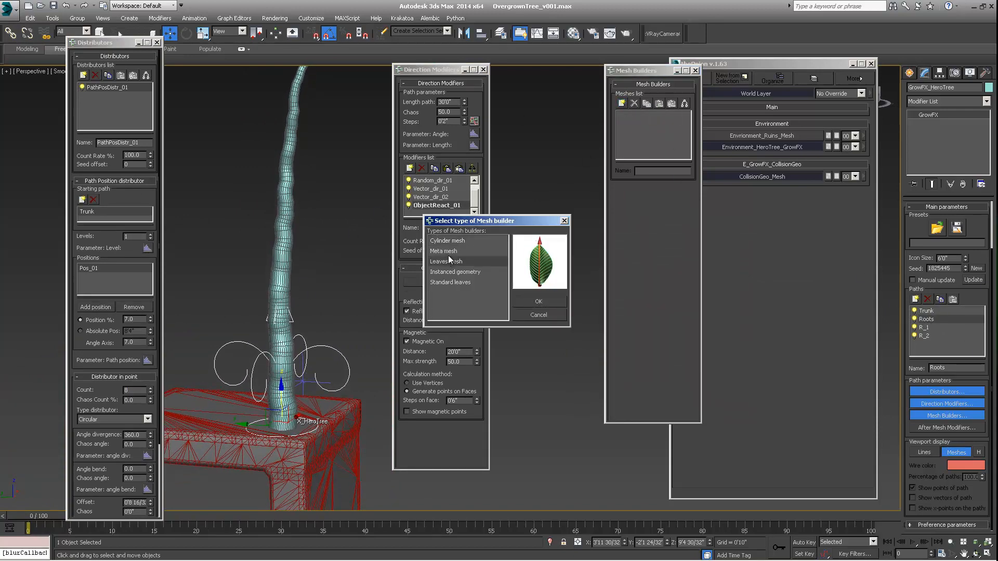
left_click(448, 251)
left_click(539, 302)
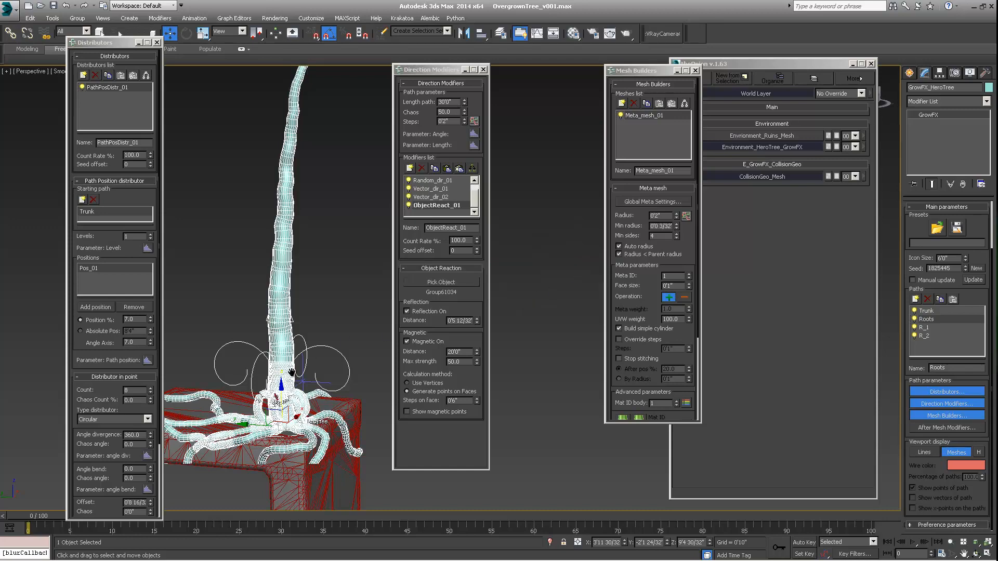
Step: Inspect the root junction and increase the Roots Meta mesh face size, trying 2 inches and settling on 3 inches
middle_click_drag(292, 373, 277, 304)
scroll(277, 304, "up", 6)
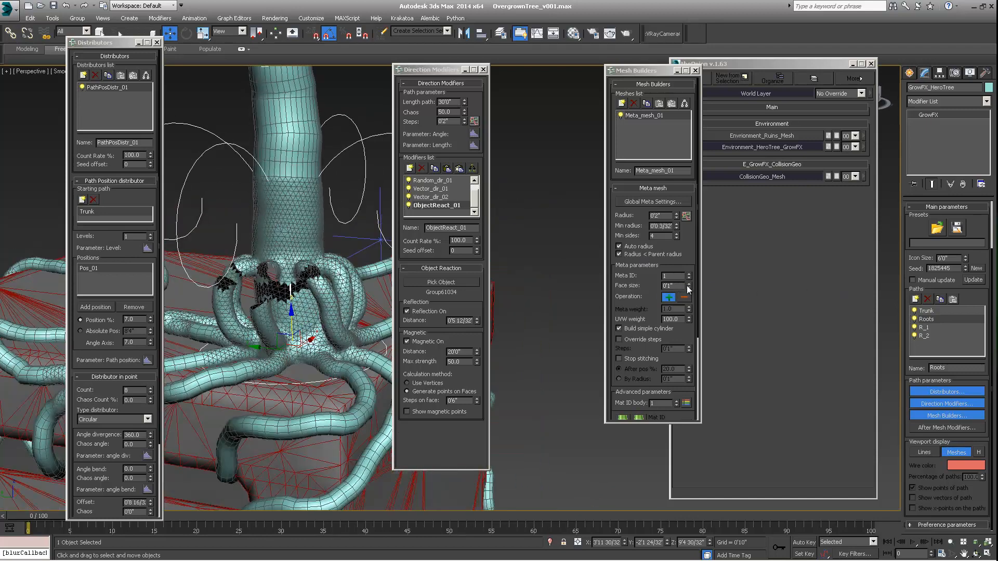
middle_click_drag(295, 326, 294, 379, "alt")
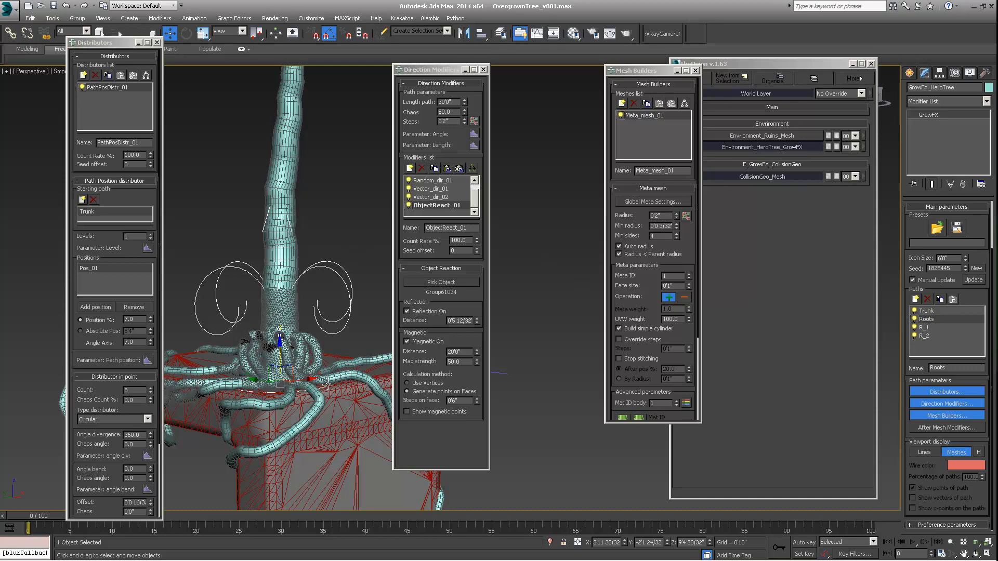
middle_click_drag(311, 379, 305, 389)
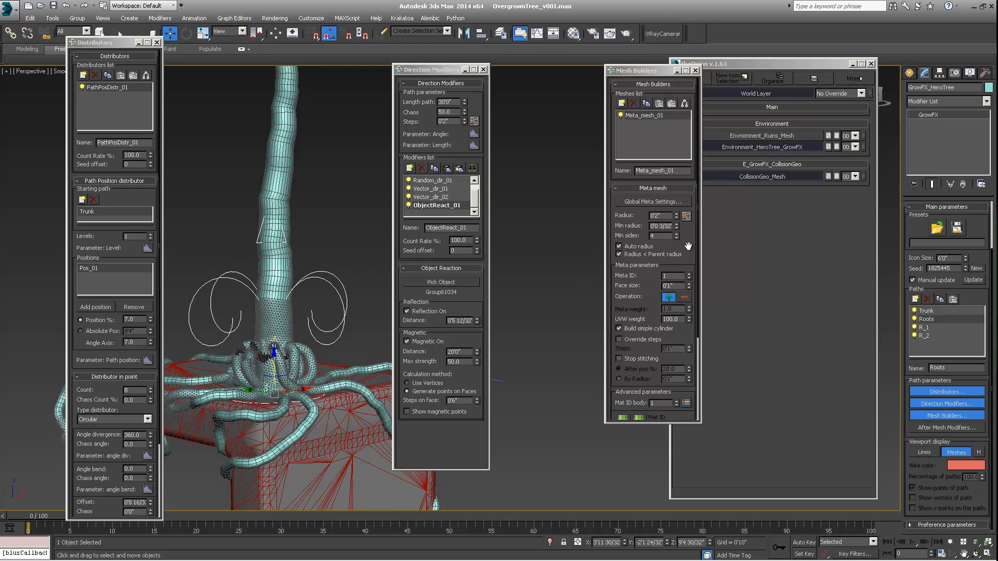
double_click(673, 285)
type("2")
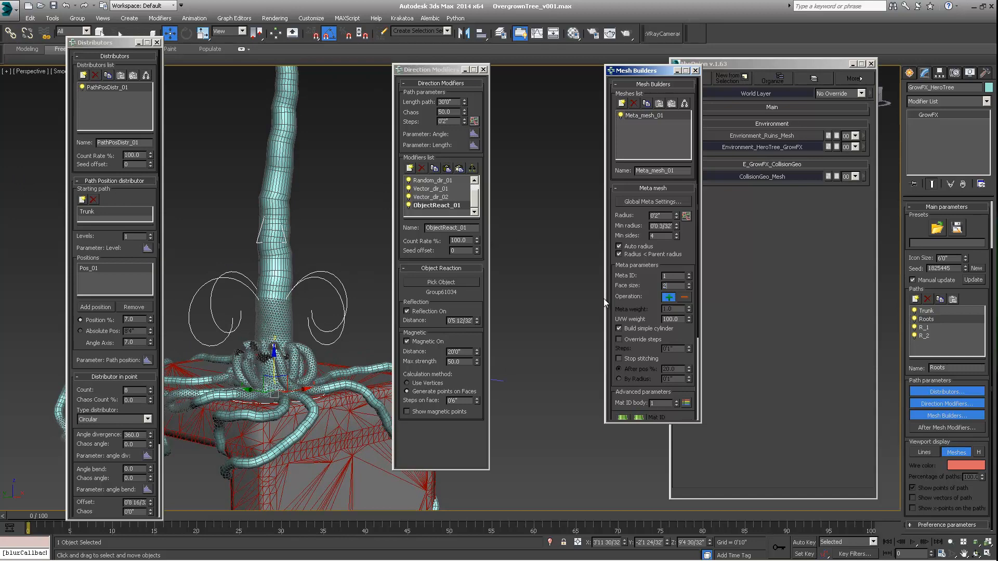
key("Return")
middle_click_drag(251, 301, 270, 289)
left_click_drag(674, 286, 595, 302)
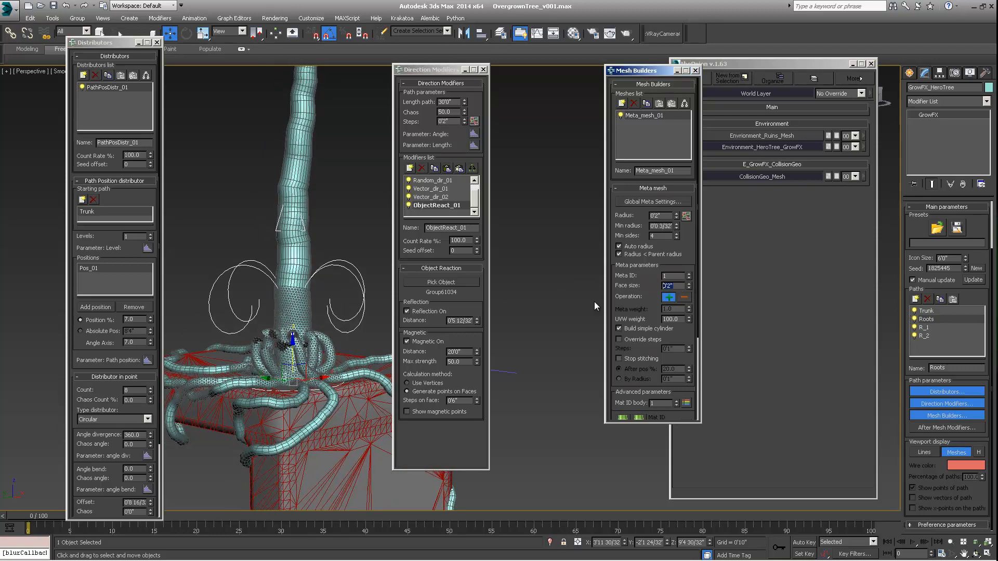
type("3")
key("Return")
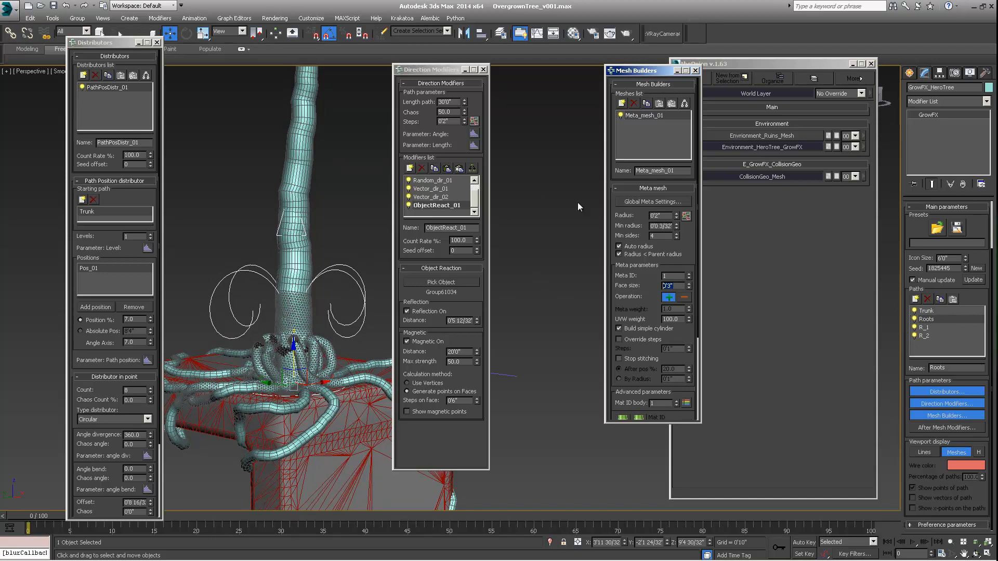
Step: Set the Trunk Meta mesh face size to 3 inches, regenerate the tree, and inspect the root junction
left_click(926, 310)
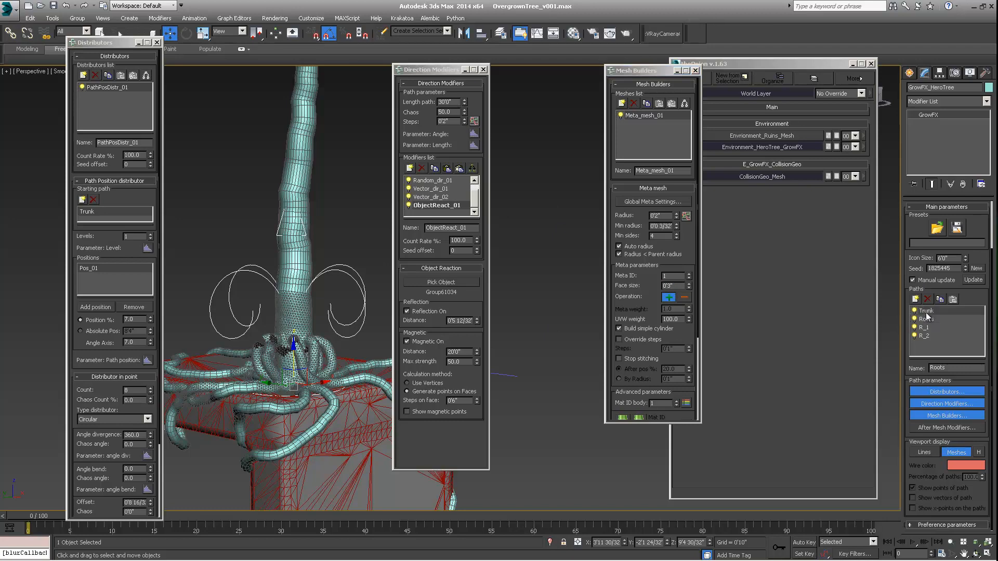
double_click(669, 286)
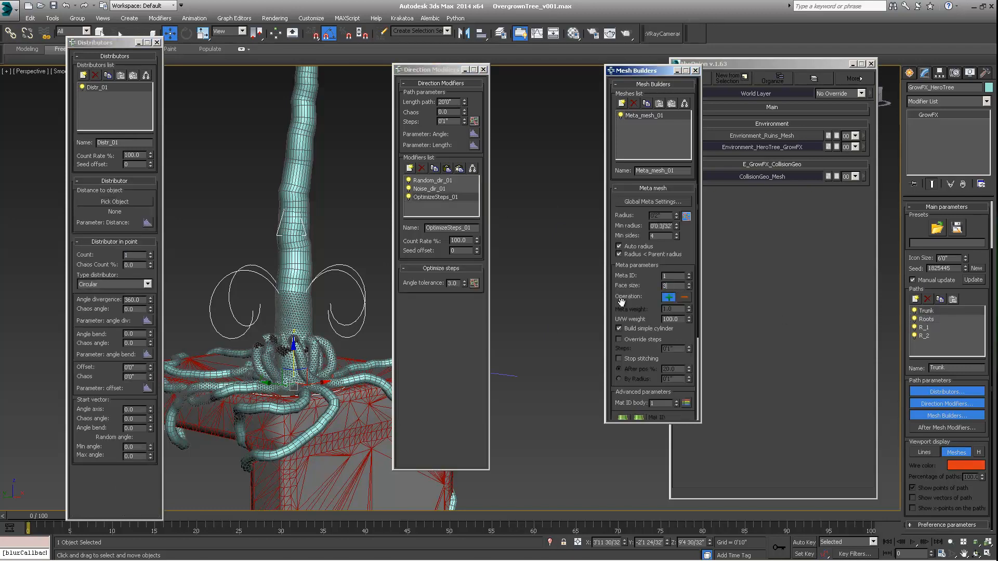
middle_click_drag(305, 245, 318, 269)
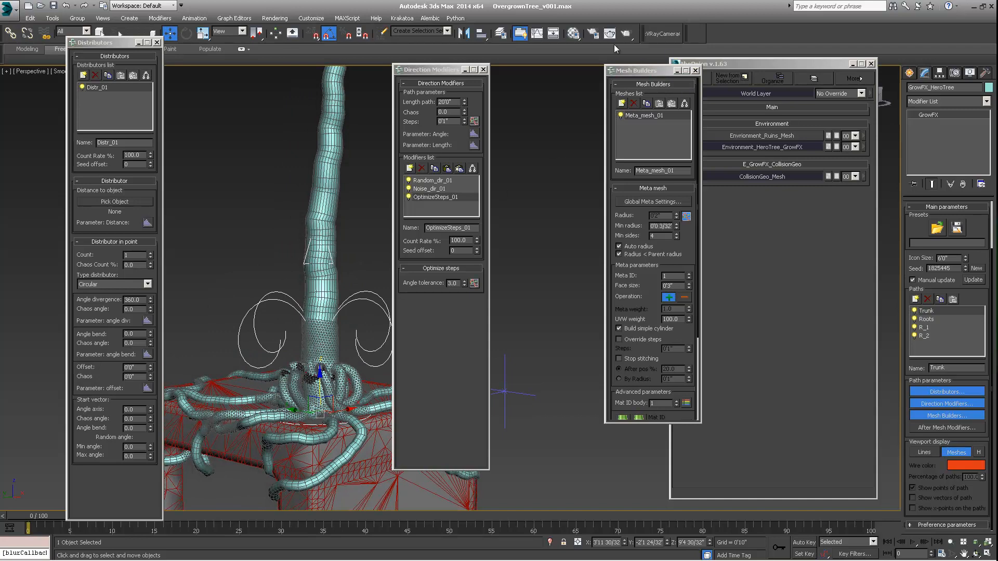
mouse_move(314, 292)
middle_mouse_down()
mouse_move(346, 238)
mouse_move(369, 239)
mouse_move(328, 280)
middle_mouse_up()
left_click(933, 320)
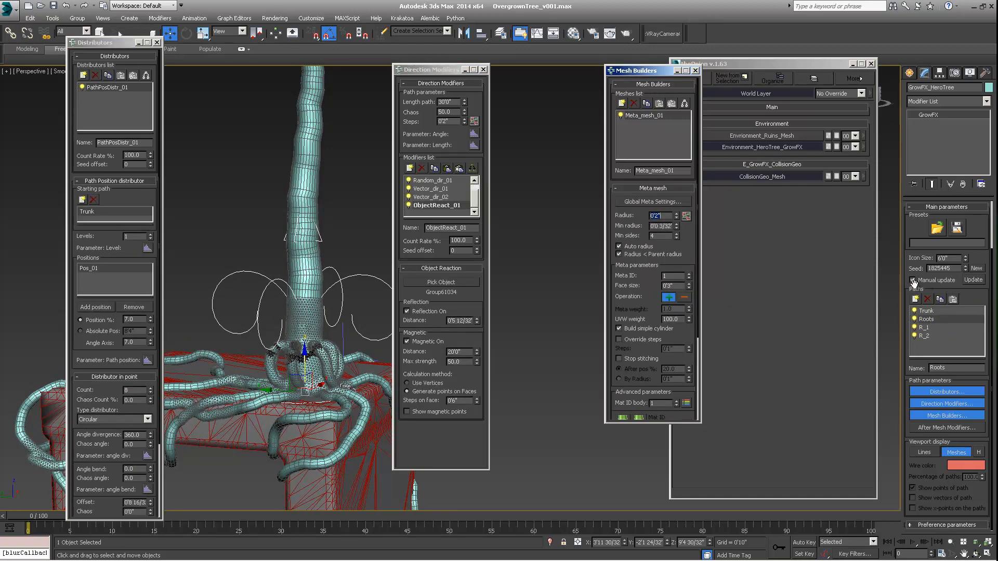
middle_click_drag(338, 328, 321, 324)
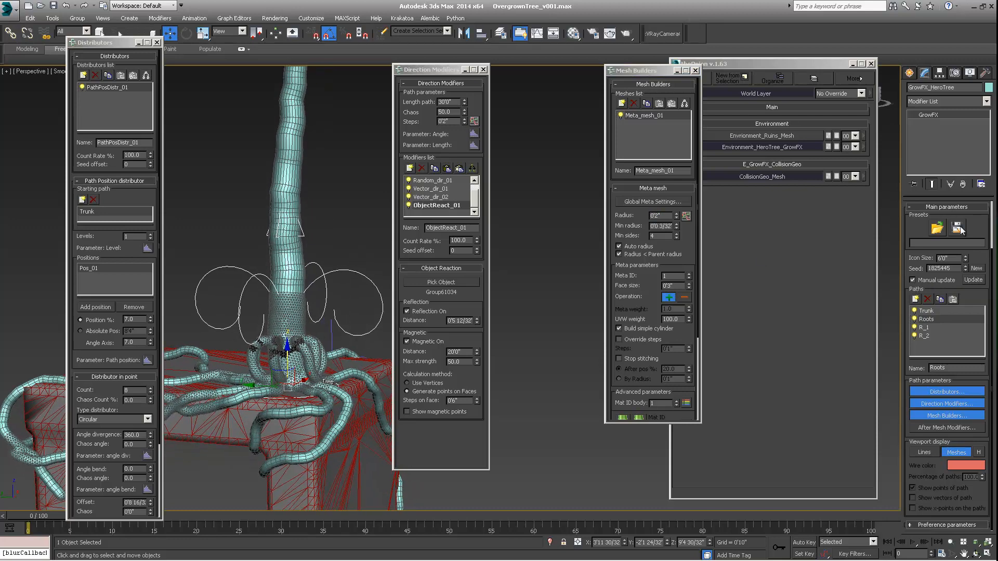
left_click(974, 281)
middle_click_drag(357, 307, 496, 329, "alt")
mouse_move(285, 327)
middle_mouse_down("alt")
mouse_move(301, 304)
mouse_move(322, 323)
mouse_move(396, 231)
mouse_move(281, 358)
mouse_move(280, 345)
middle_mouse_up("alt")
Step: Set the face size of both the Roots and Trunk Meta meshes to 2 inches and regenerate the tree
left_click(670, 286)
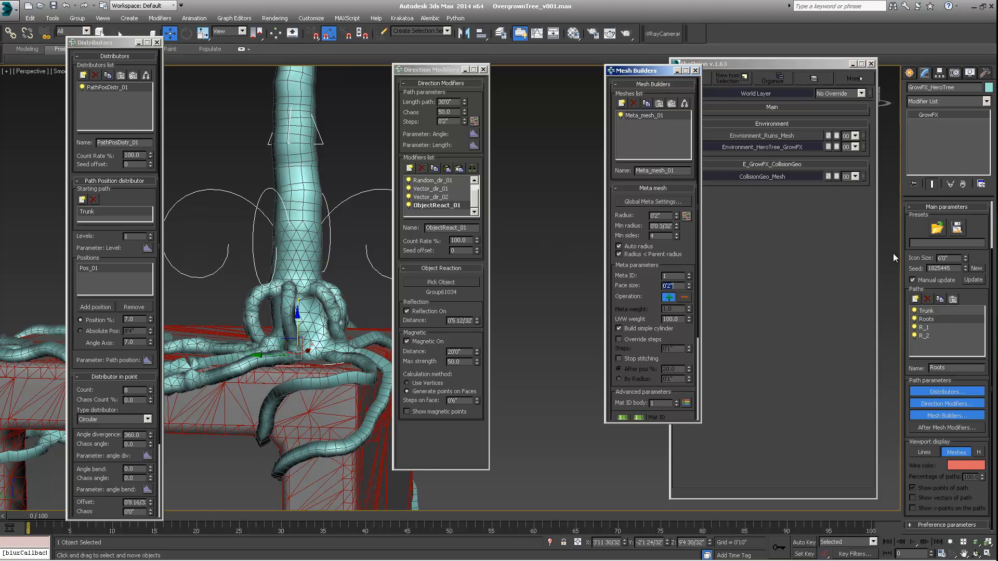
left_click(931, 311)
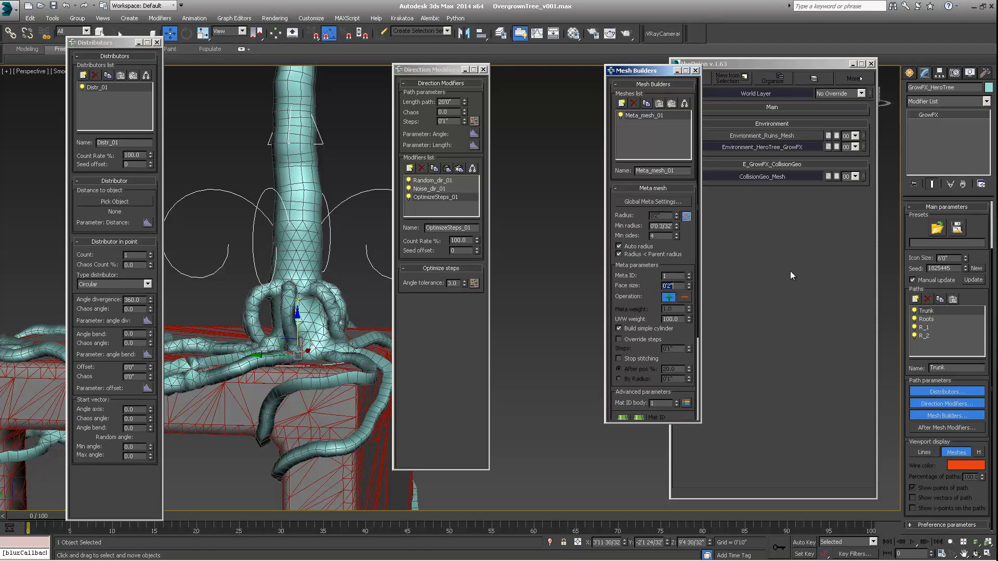
left_click(973, 280)
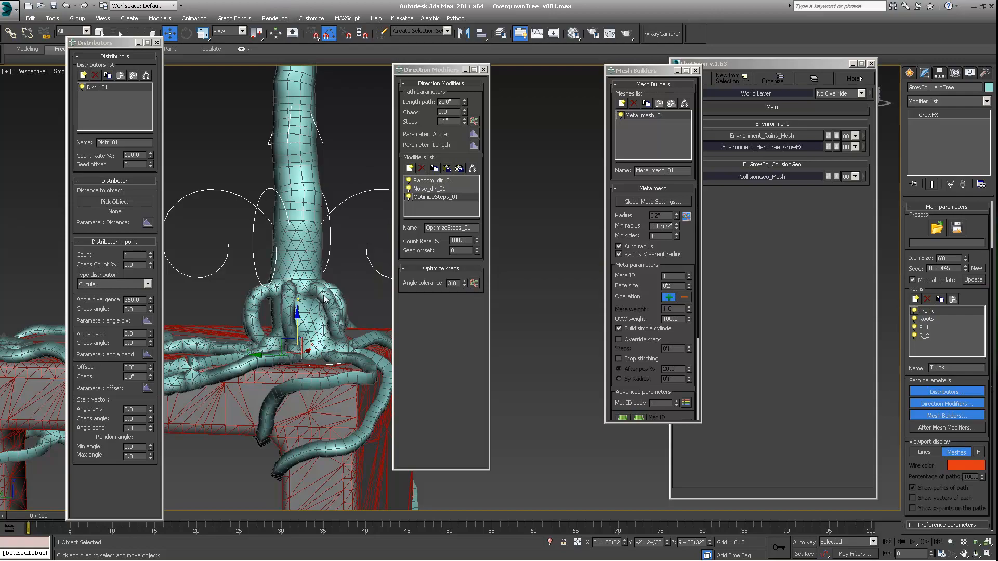
middle_click_drag(324, 298, 543, 217, "alt")
scroll(328, 279, "up", 4)
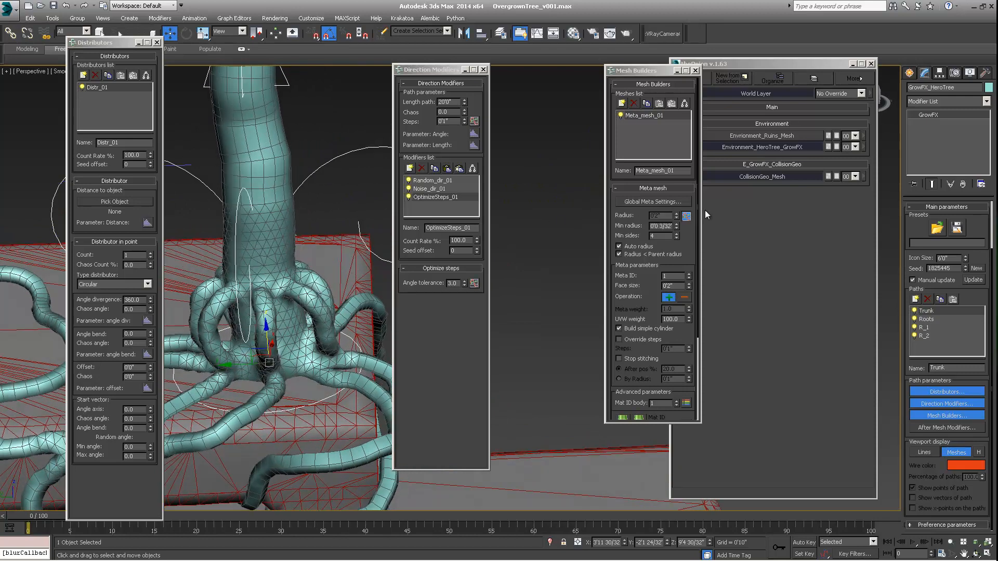
Step: Set the starting point of the Roots Meta mesh radius graph to 0.5 and regenerate the tree
left_click(926, 320)
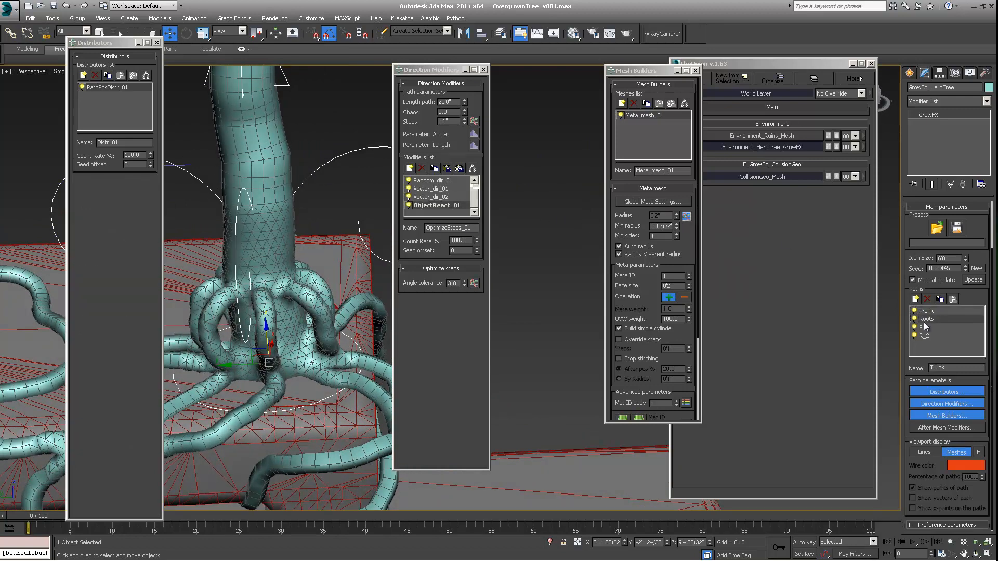
left_click(686, 215)
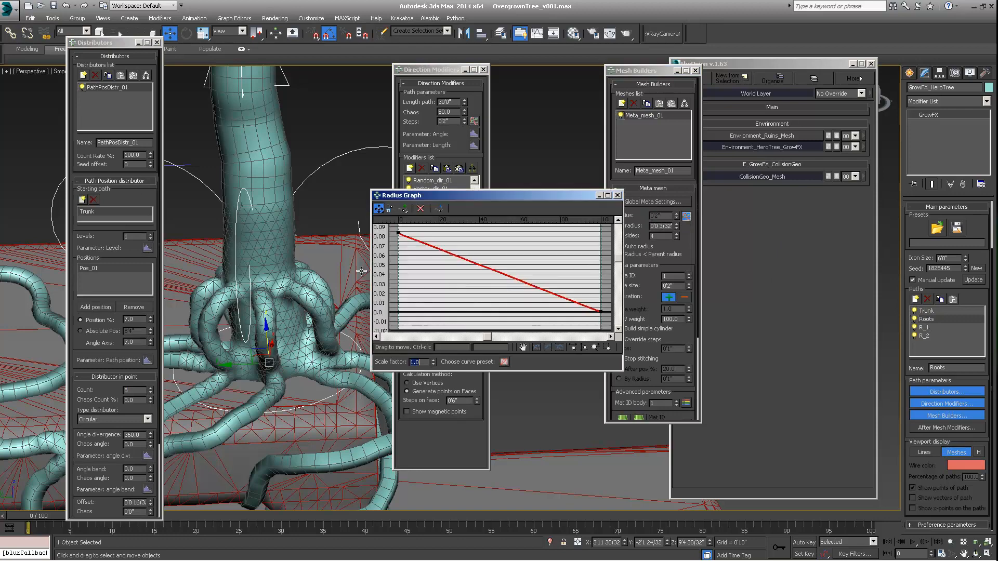
left_click_drag(411, 197, 526, 183)
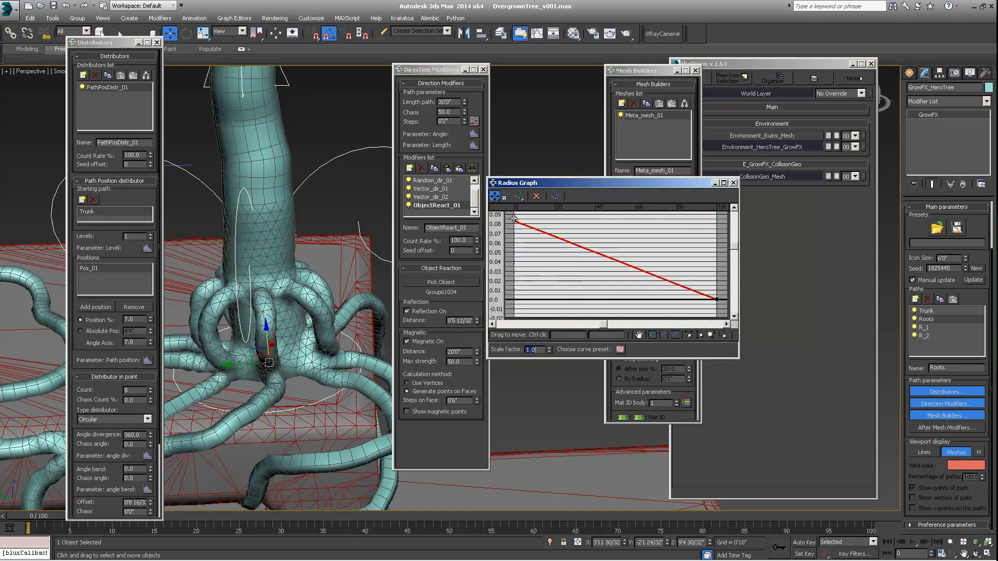
left_click_drag(514, 221, 516, 205)
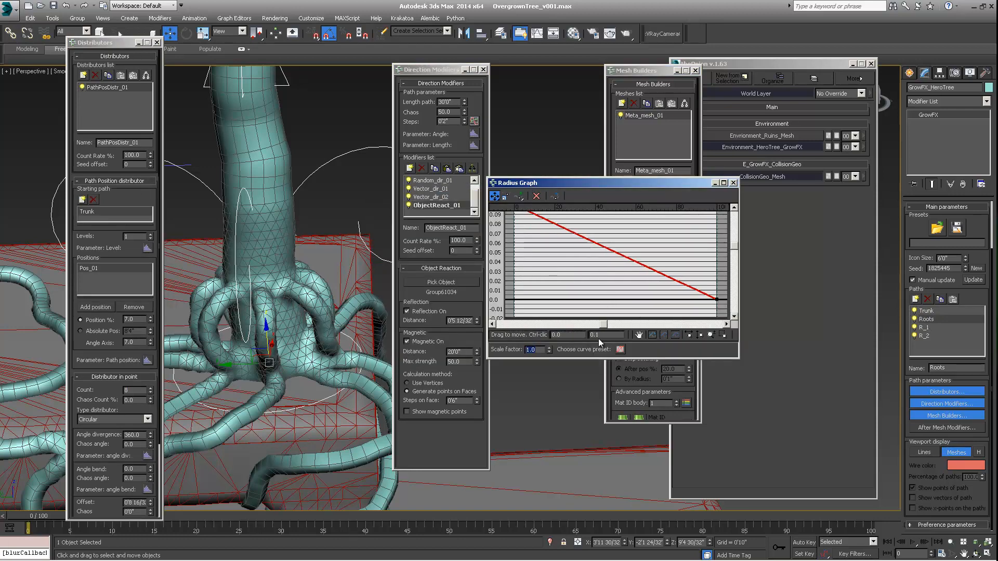
double_click(596, 337)
type("5")
key("Return")
scroll(289, 307, "down", 3)
mouse_move(289, 298)
middle_mouse_down("alt")
mouse_move(263, 294)
mouse_move(275, 286)
middle_mouse_up("alt")
middle_click_drag(309, 314, 334, 296)
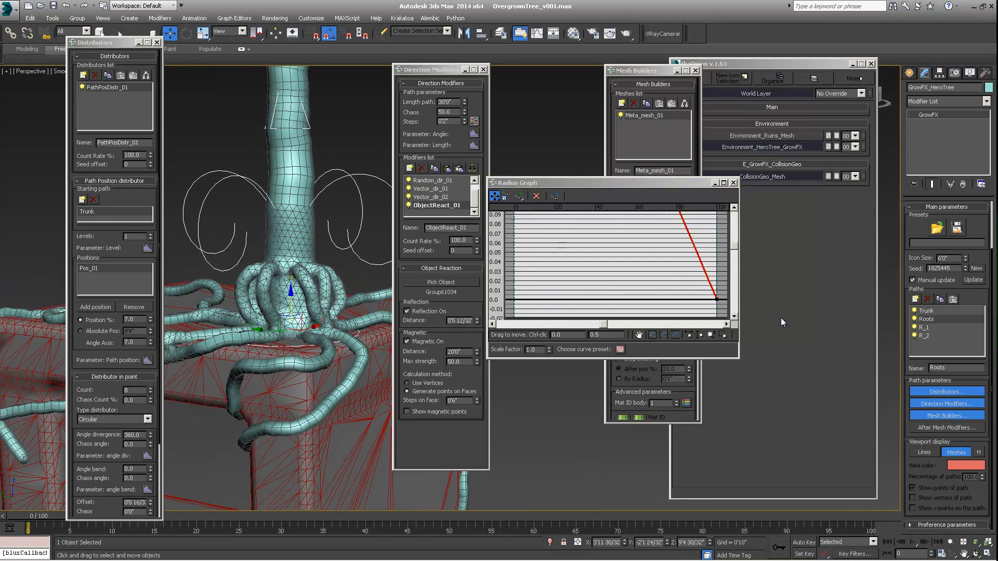
left_click(972, 280)
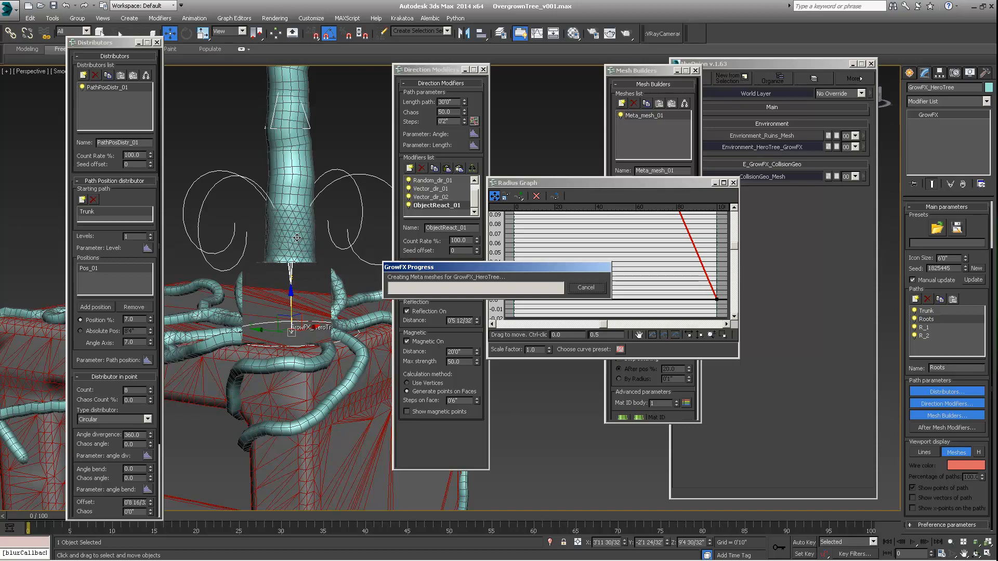
middle_click_drag(326, 242, 282, 338)
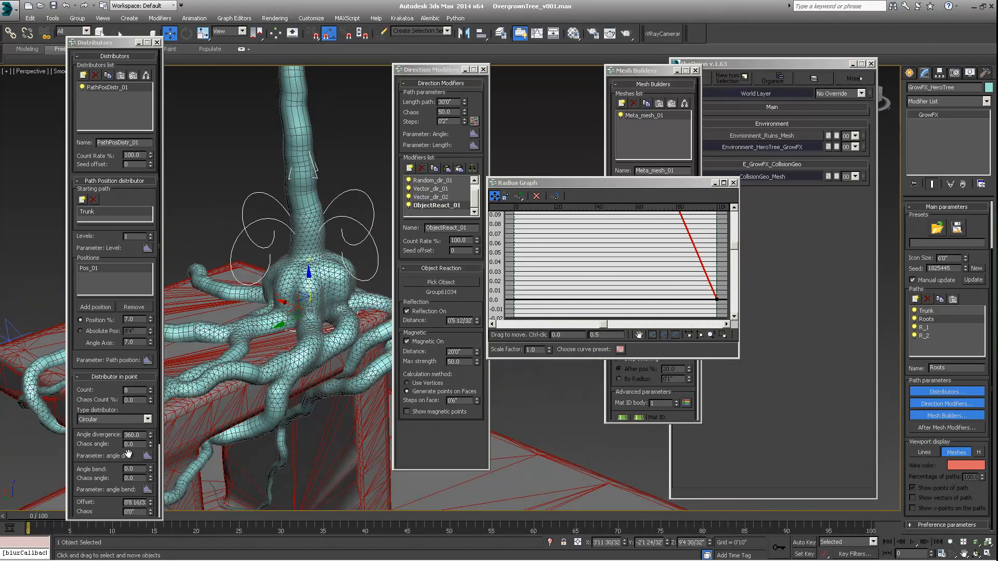
Step: Set the Roots distributor's offset to 6 inches and its trunk position to 4%, then regenerate the tree
scroll(128, 453, "down", 3)
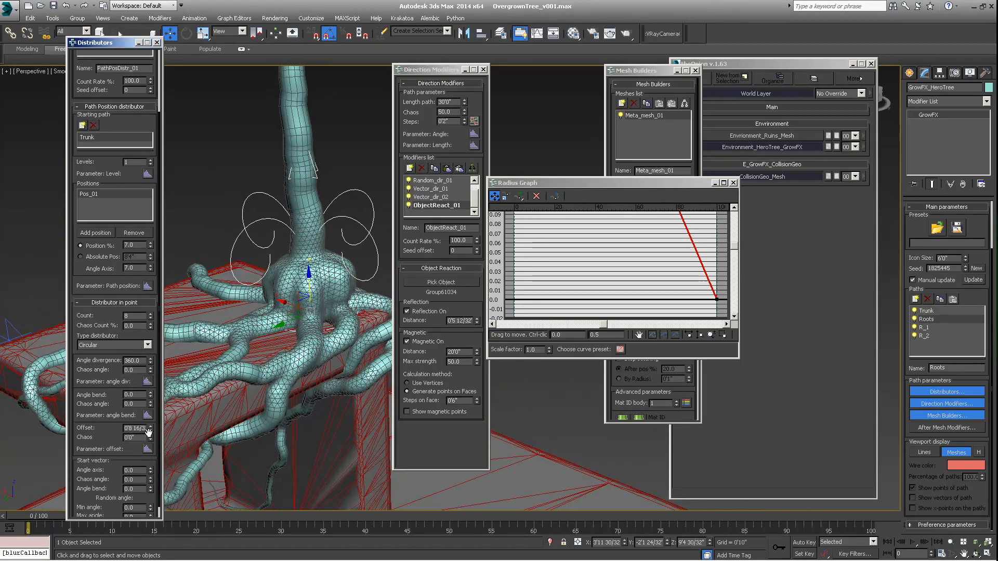
double_click(129, 430)
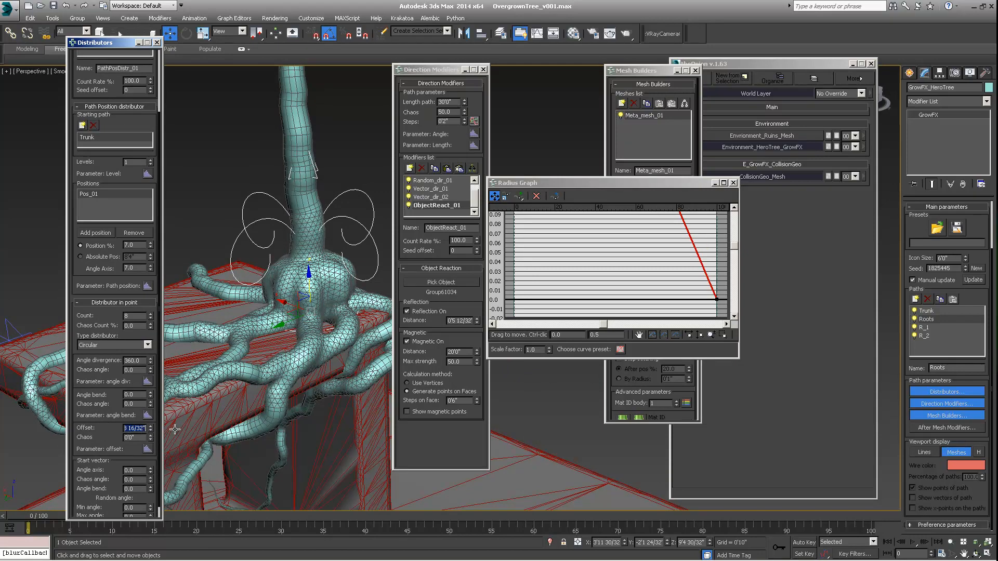
type("6")
key("Return")
double_click(140, 246)
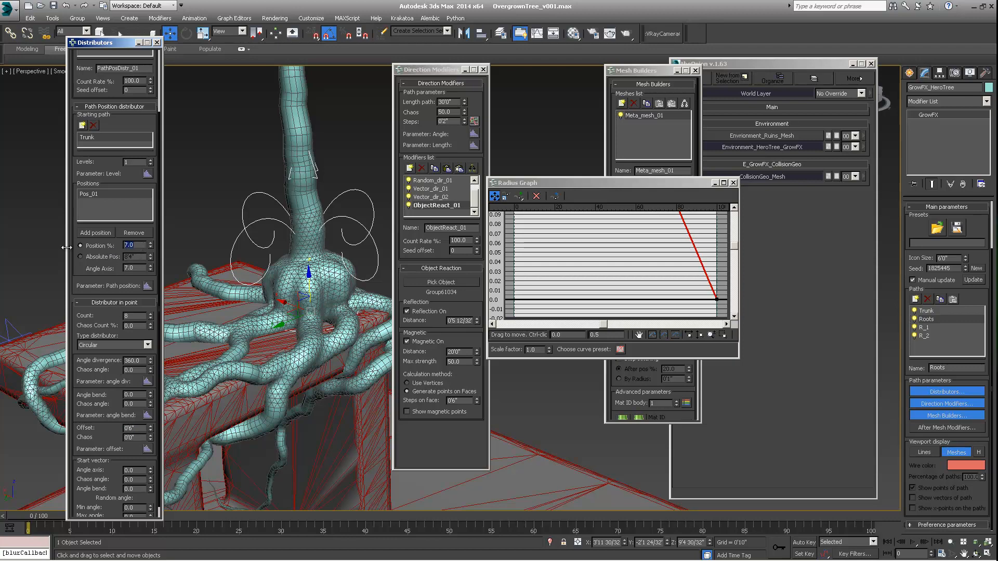
type("4")
key("Return")
scroll(109, 320, "down", 1)
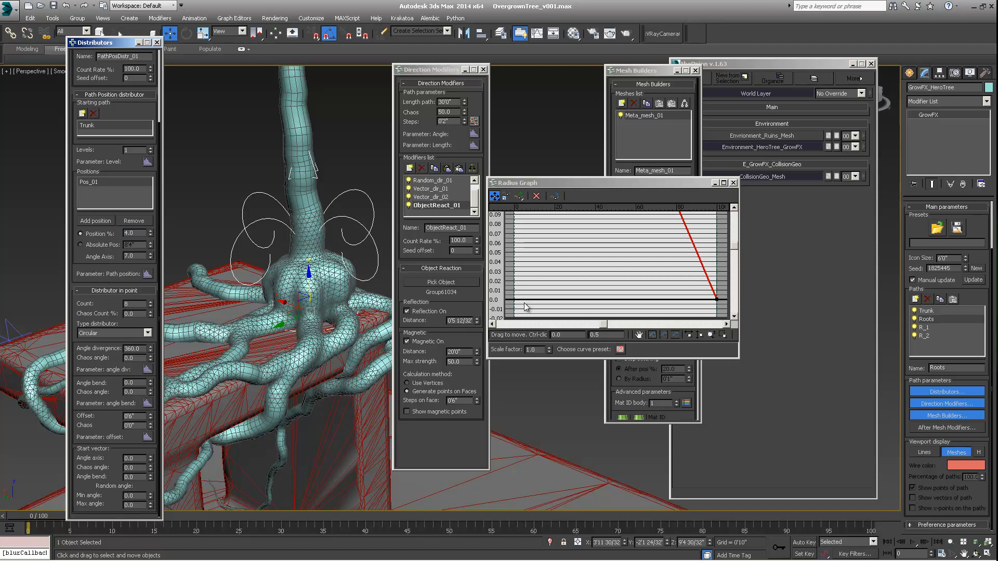
left_click(960, 281)
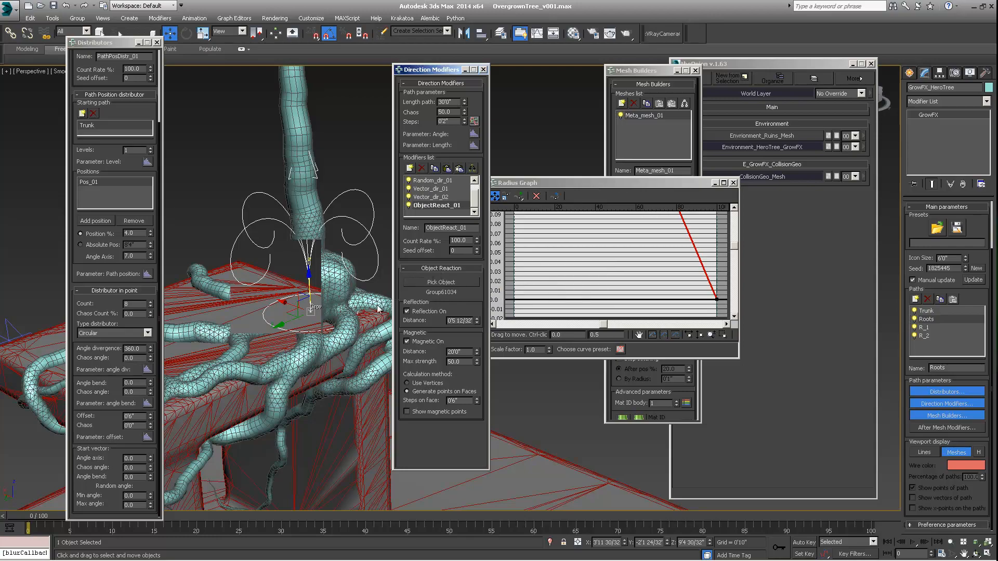
middle_click_drag(299, 318, 286, 311, "alt")
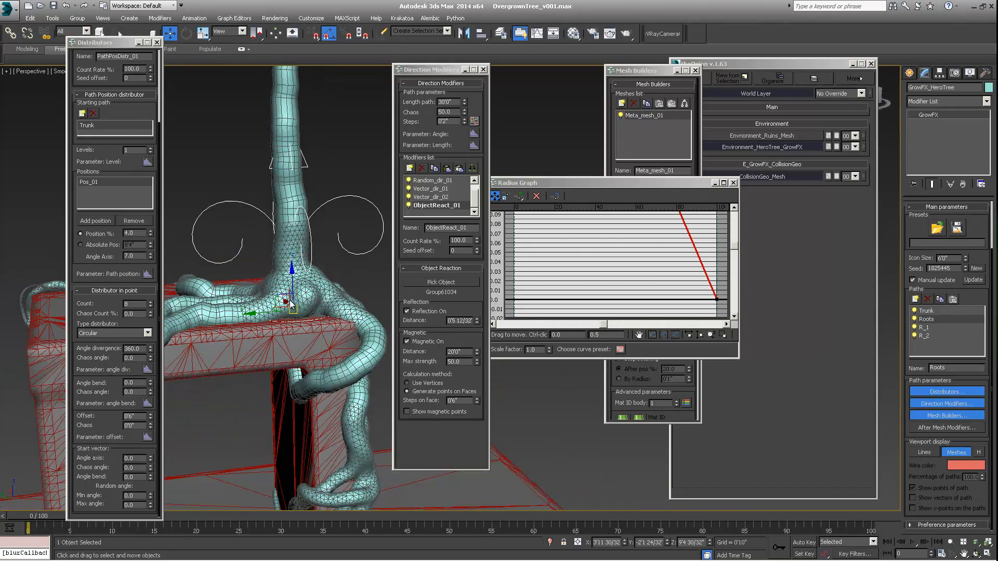
Step: Reduce the Roots distributor's offset to 4 inches, regenerate the tree, and inspect the roots around the ruins
left_click(134, 439)
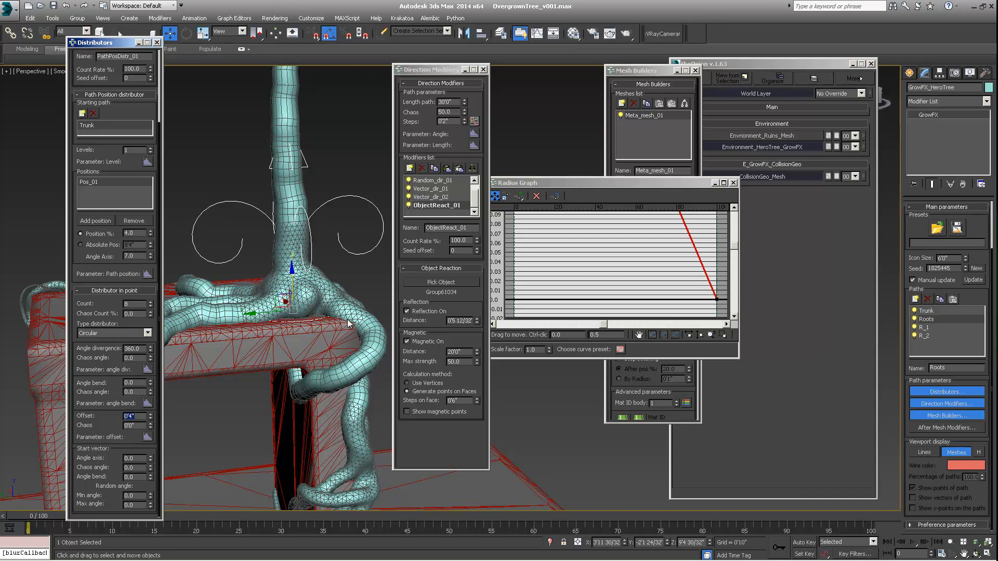
left_click(972, 281)
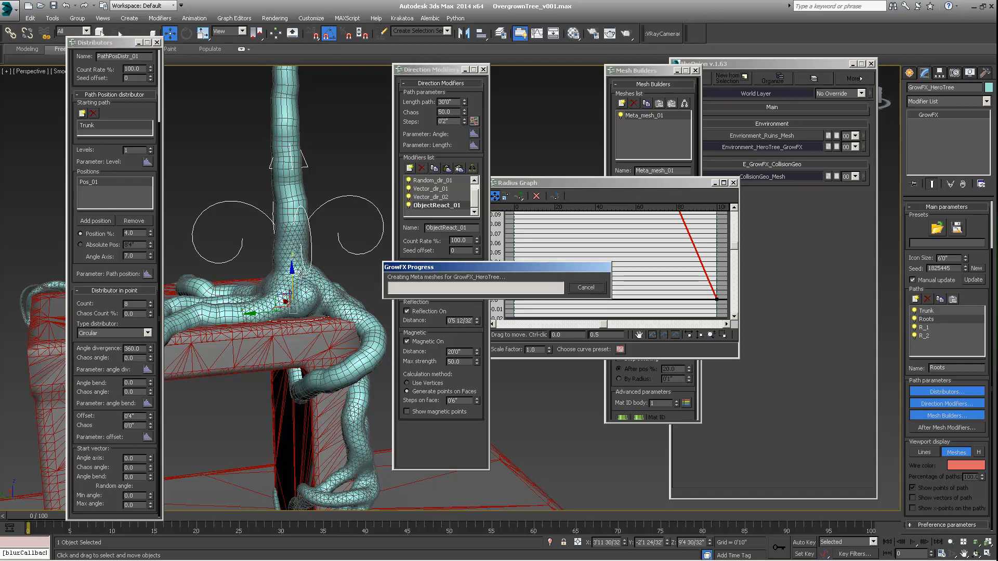
middle_click_drag(334, 315, 199, 309)
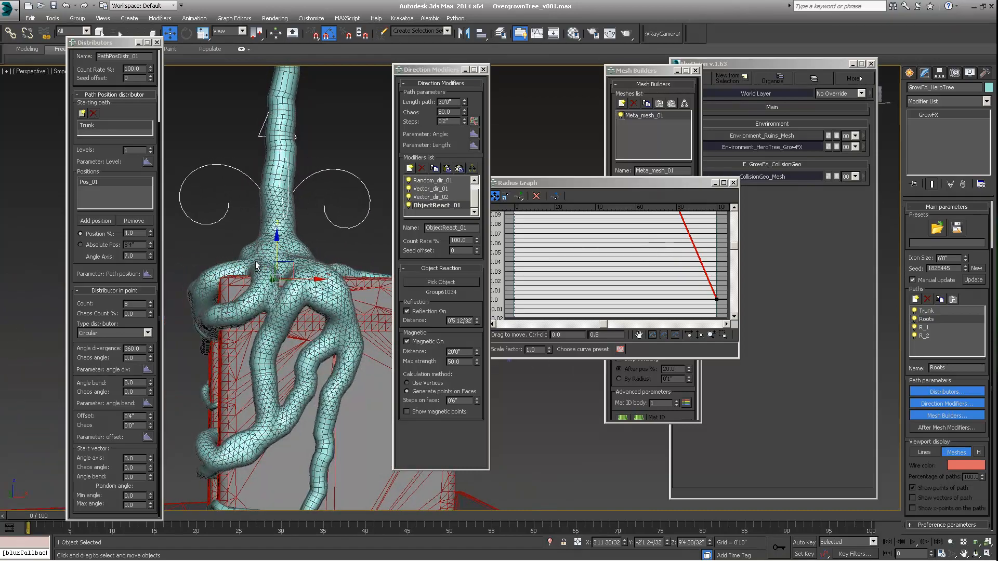
middle_click_drag(255, 265, 290, 343, "alt")
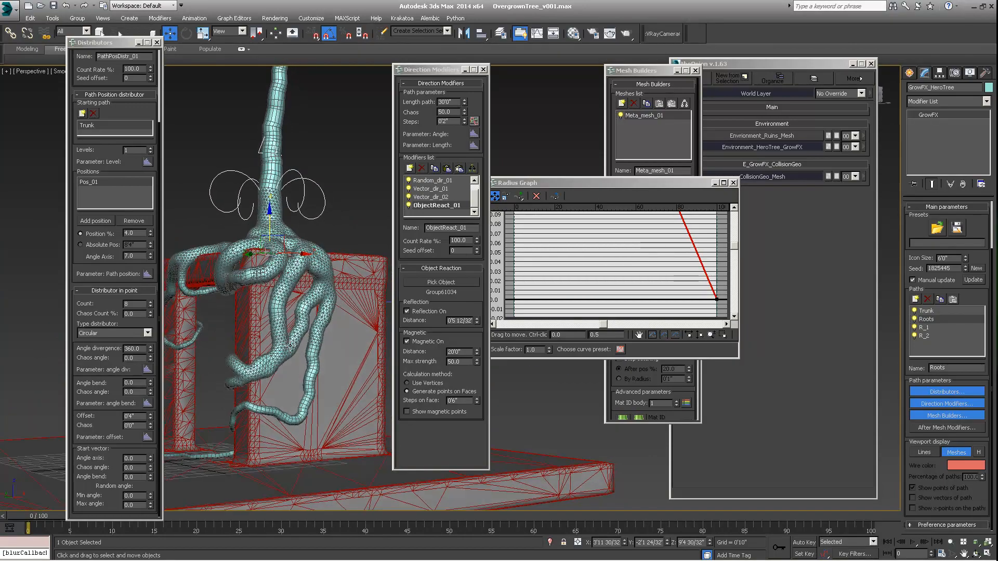
Step: Check the Cambodia tree reference photo in Chrome and return to 3ds Max to compare the root shapes
left_click(277, 550)
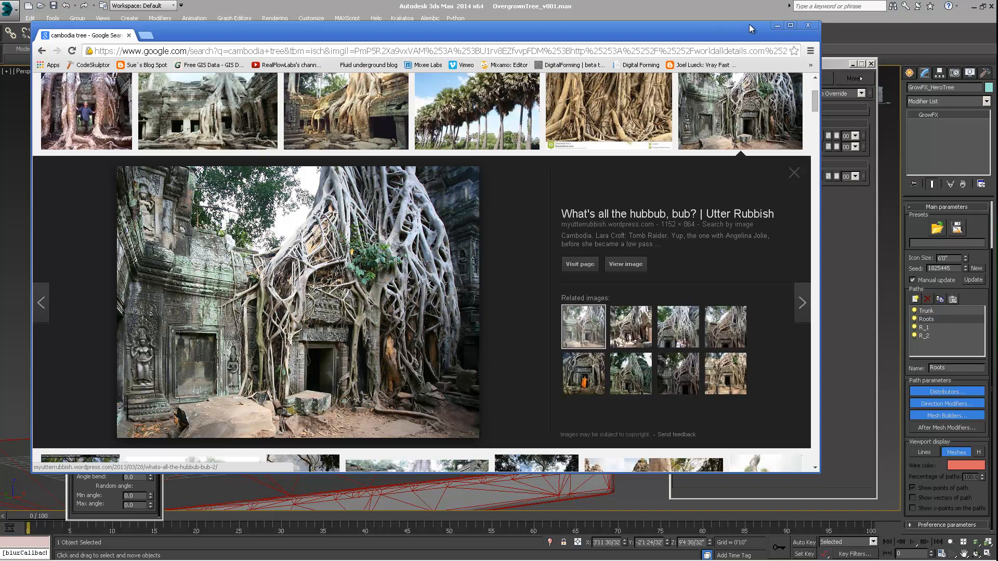
left_click(776, 25)
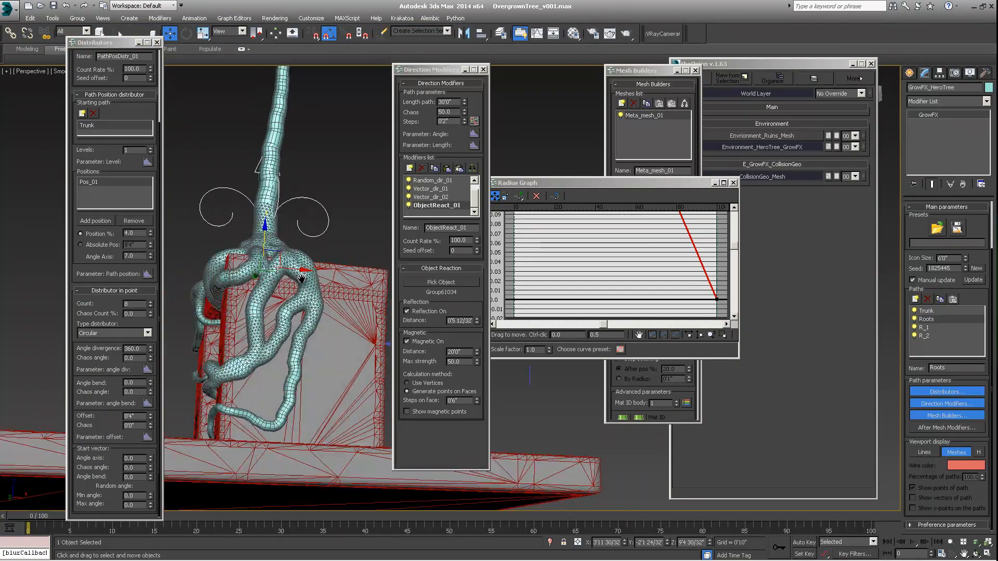
middle_click_drag(301, 279, 322, 326, "alt")
scroll(284, 323, "up", 3)
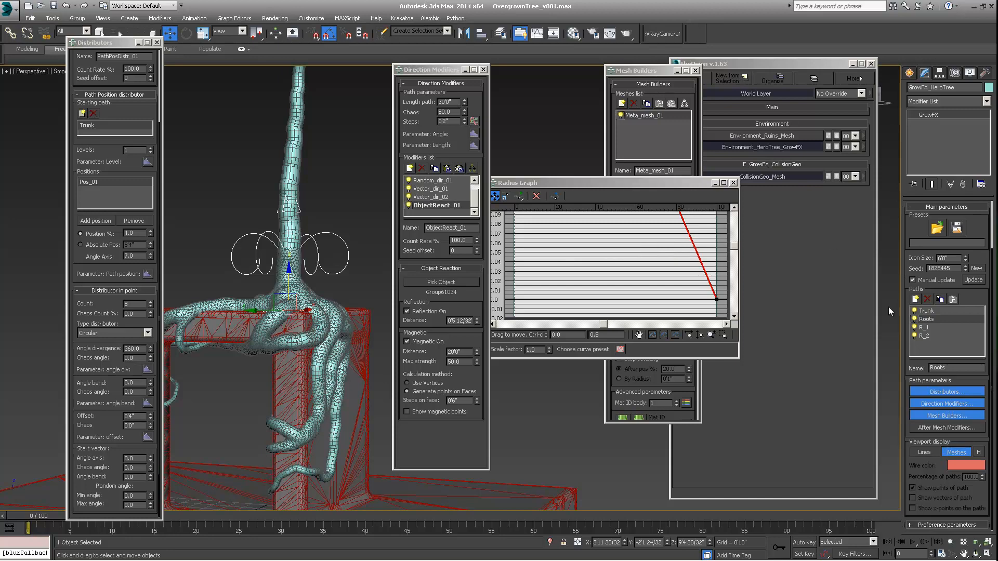
Step: Add a Meta mesh builder to the R_1 path
left_click(923, 328)
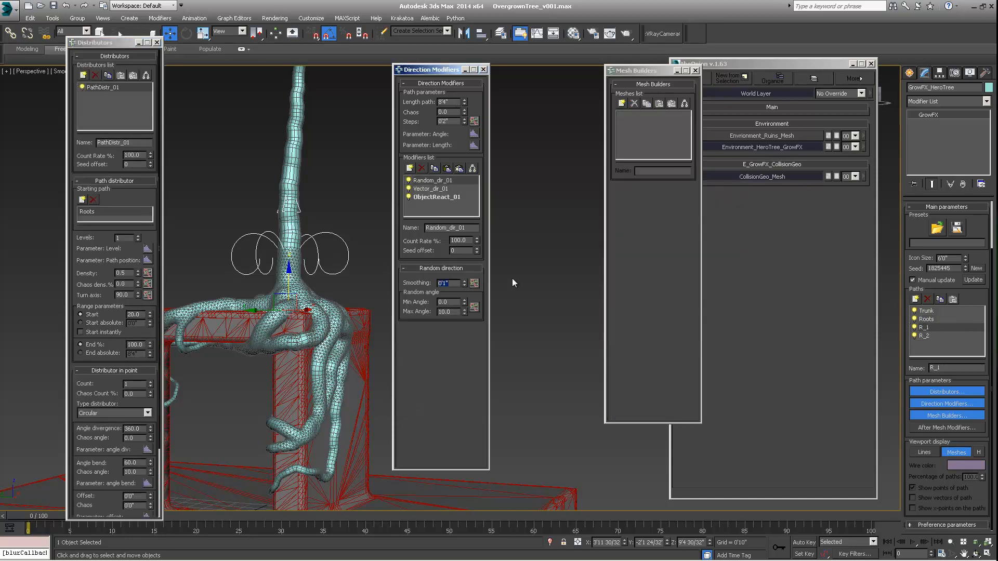
middle_click_drag(291, 260, 258, 304)
scroll(274, 285, "down", 4)
scroll(274, 285, "up", 4)
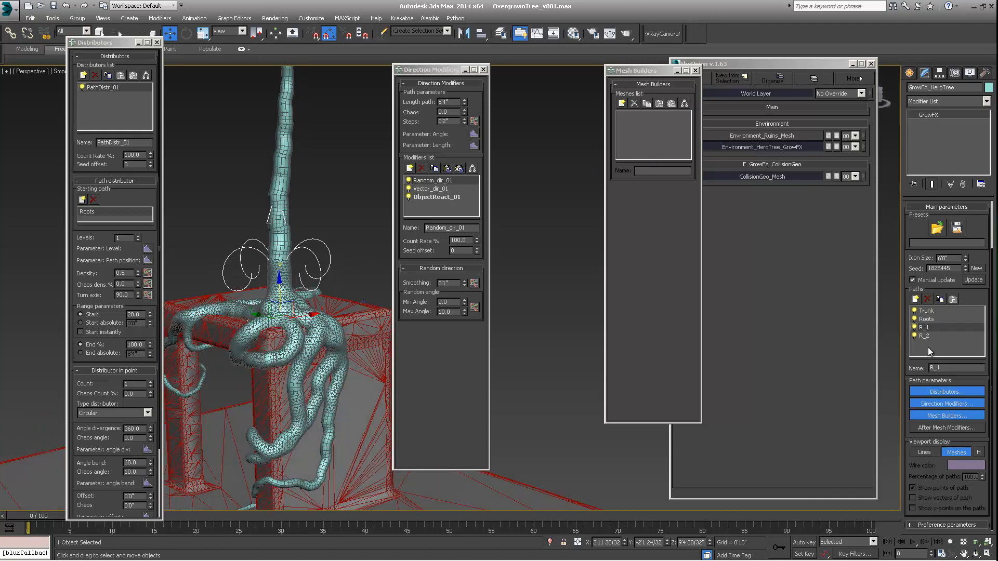
middle_click_drag(354, 322, 393, 350, "alt")
middle_click_drag(277, 336, 255, 307, "alt")
left_click(622, 103)
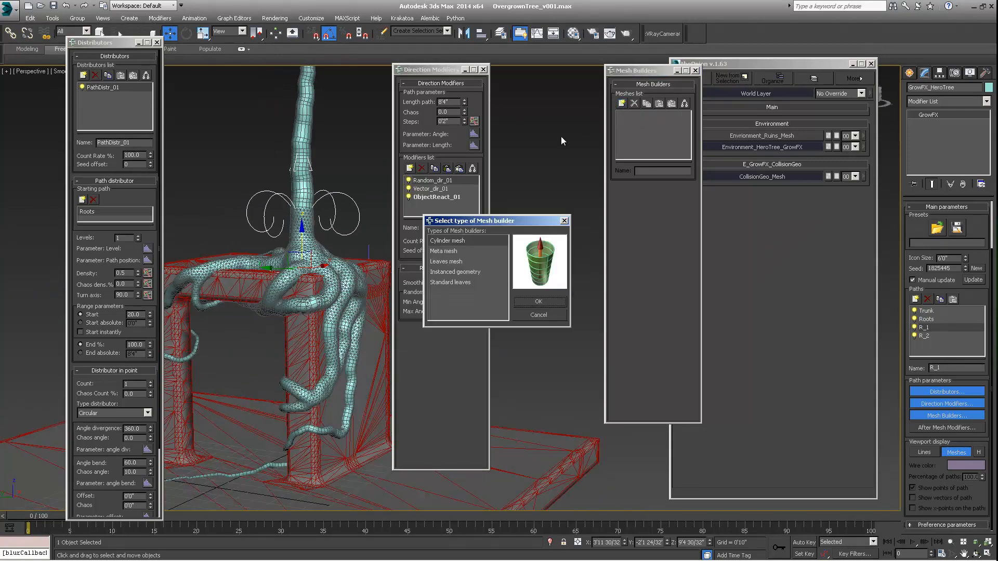
left_click(444, 252)
left_click(541, 301)
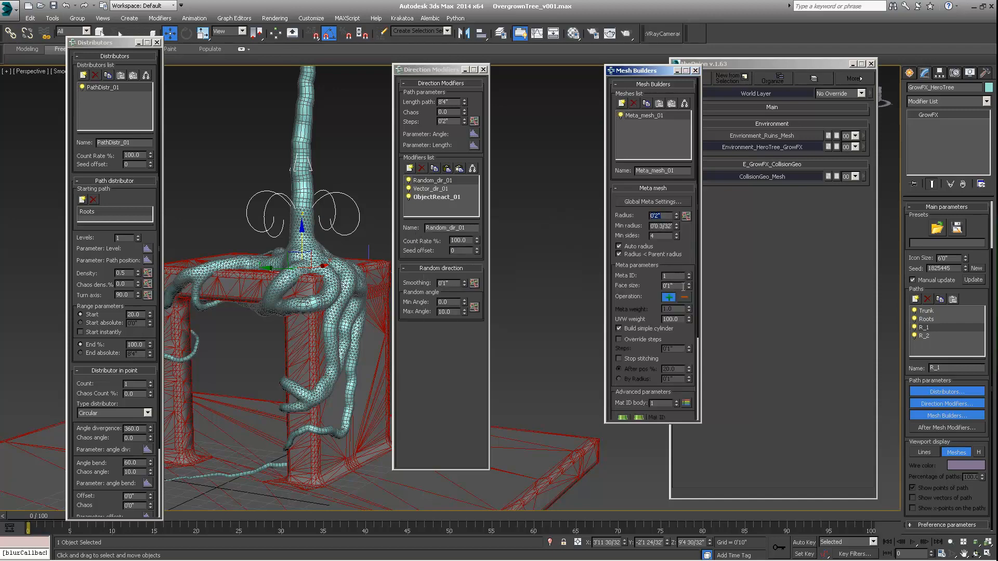
Step: Set the R_1 Meta mesh's face size to 2 inches, regenerate the tree, and cancel the mesh calculation
double_click(683, 286)
left_click(977, 281)
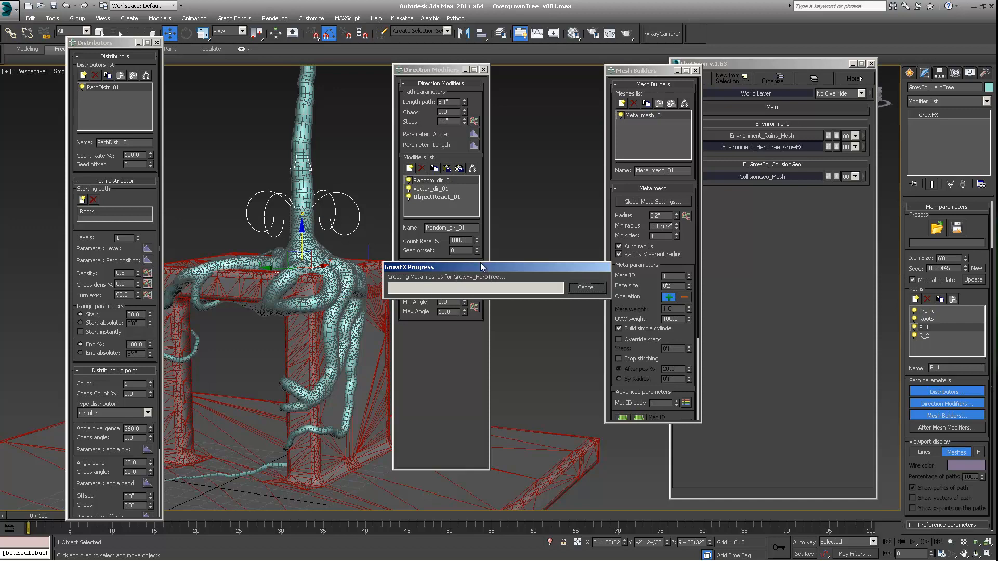
mouse_move(492, 265)
left_mouse_down()
mouse_move(457, 269)
mouse_move(474, 261)
left_mouse_up()
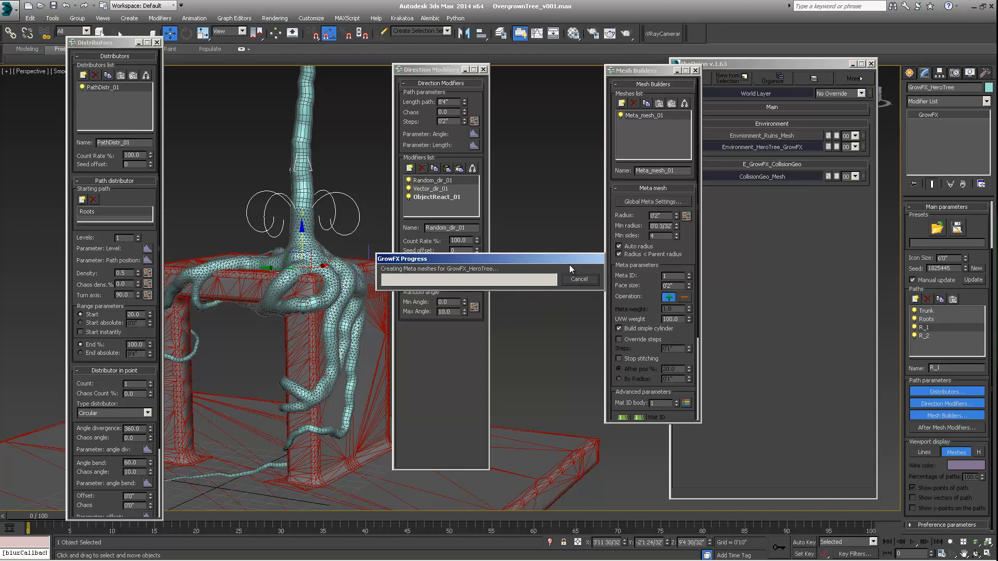
left_click_drag(569, 260, 556, 261)
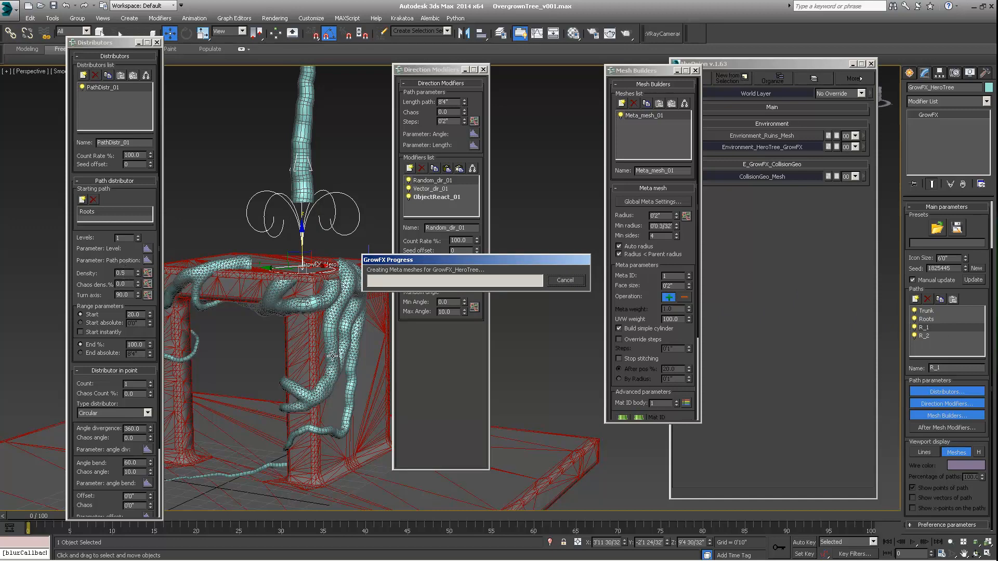
left_click_drag(441, 262, 473, 246)
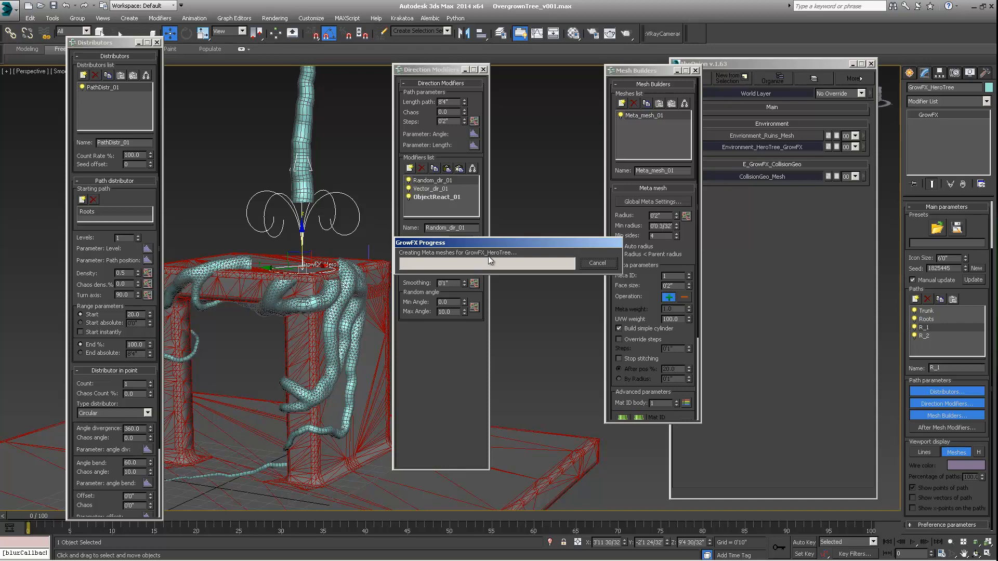
left_click_drag(517, 239, 545, 231)
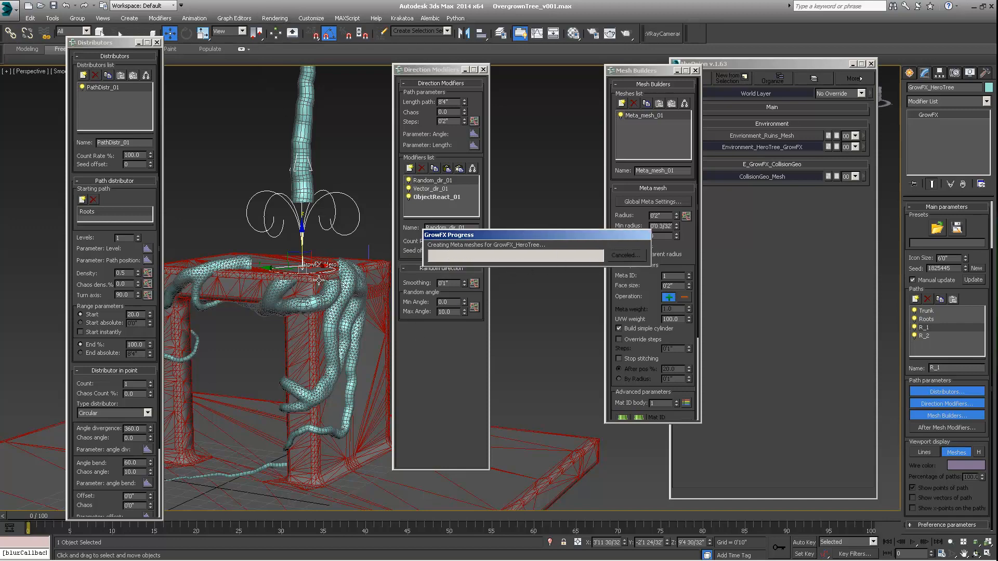
mouse_move(321, 284)
middle_mouse_down()
mouse_move(284, 322)
mouse_move(313, 292)
middle_mouse_up()
left_click_drag(527, 234, 505, 246)
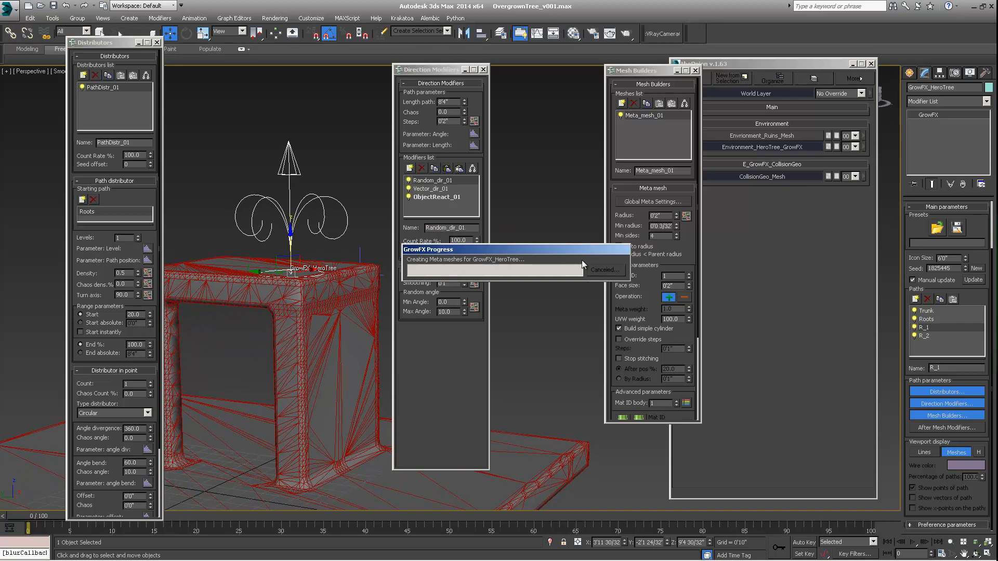
left_click_drag(571, 248, 534, 254)
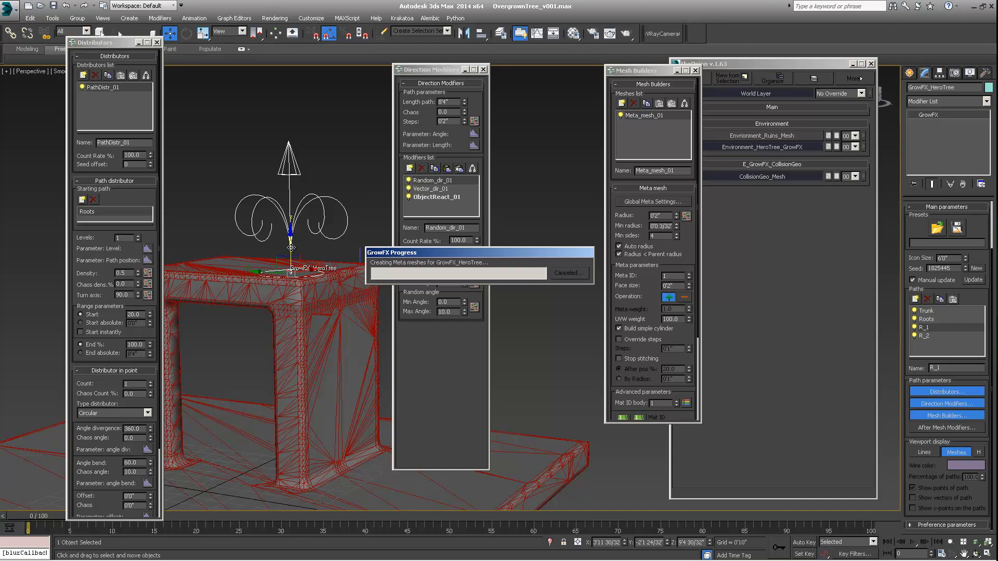
Step: Save the scene as a new version named OvergrownTree_v002.max
left_click(9, 9)
left_click(32, 125)
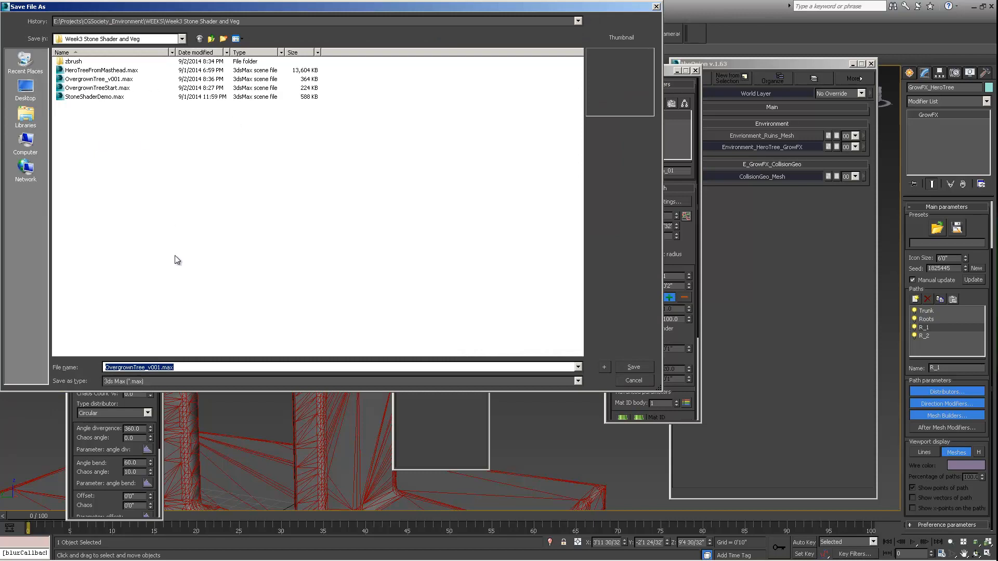
left_click(160, 368)
type("2")
key("ctrl+a")
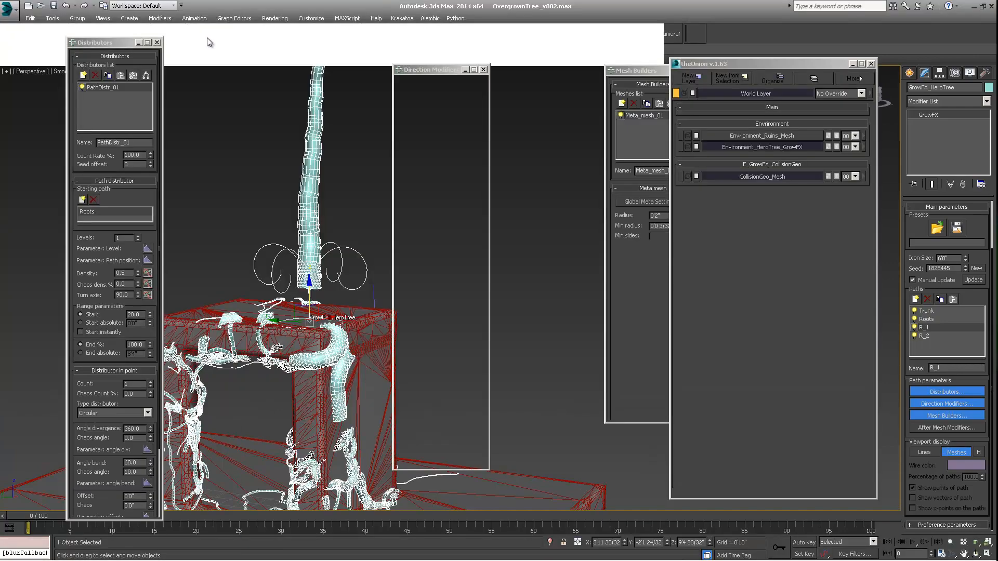
Step: Inspect the root meshes around the ruins and switch the tree's viewport display to lines
middle_click_drag(320, 381, 336, 340, "alt")
middle_click_drag(331, 324, 280, 338, "alt")
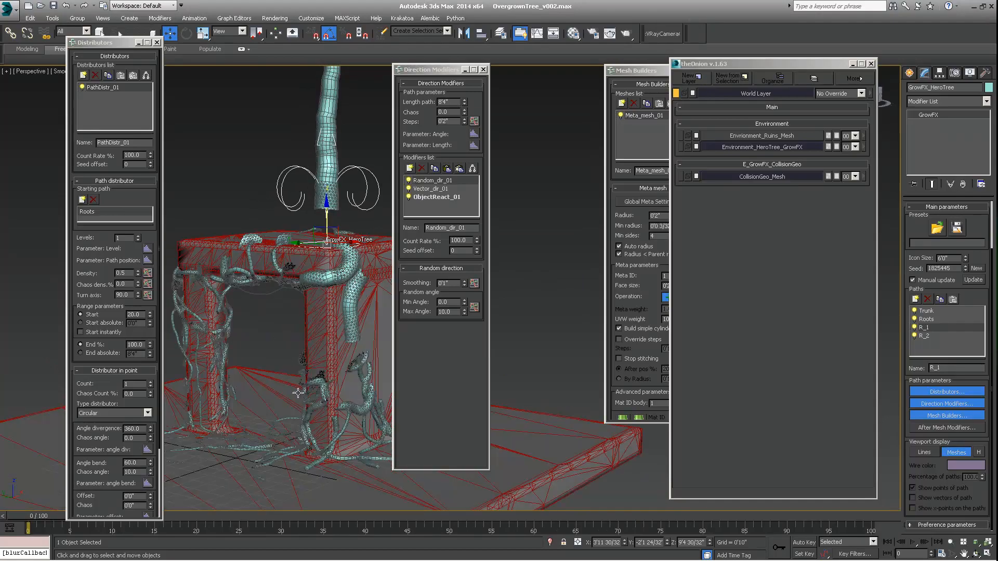
middle_click_drag(327, 372, 304, 196, "alt")
middle_click_drag(326, 256, 249, 254, "alt")
middle_click_drag(315, 383, 333, 324)
scroll(315, 364, "up", 5)
scroll(324, 316, "down", 5)
left_click(932, 450)
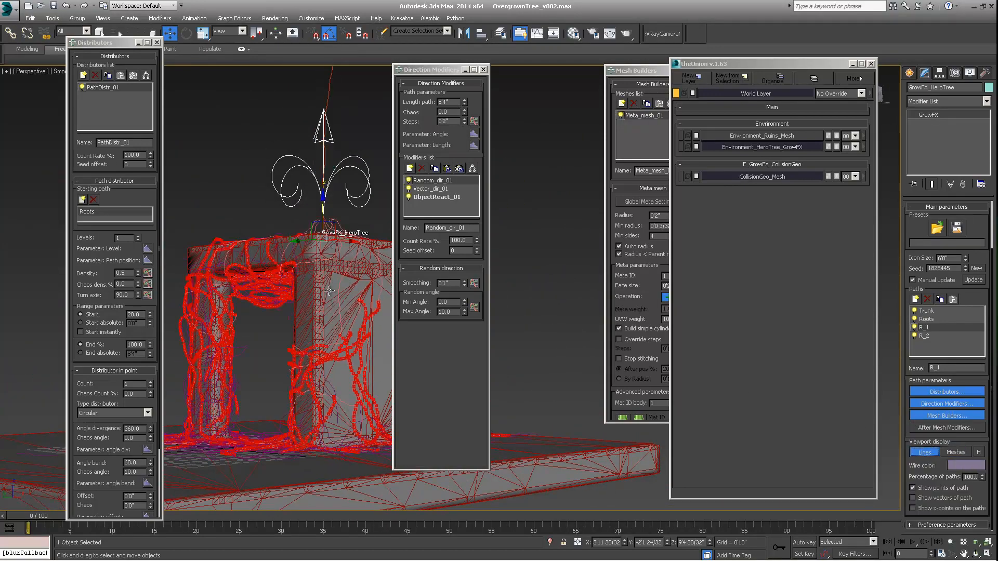
middle_click_drag(328, 276, 408, 296, "alt")
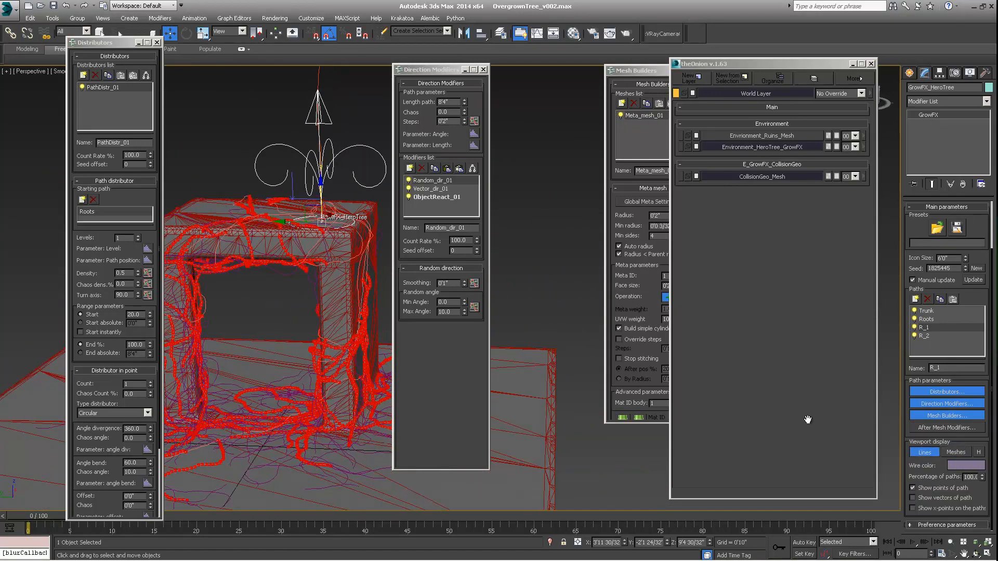
Step: Hide the path points in the viewport so only the root lines are drawn
left_click(912, 487)
middle_click_drag(329, 330, 343, 268, "alt")
scroll(260, 254, "up", 3)
left_click(913, 487)
Step: Set the density of the R_1 path distributor to 0.1
left_click(123, 272)
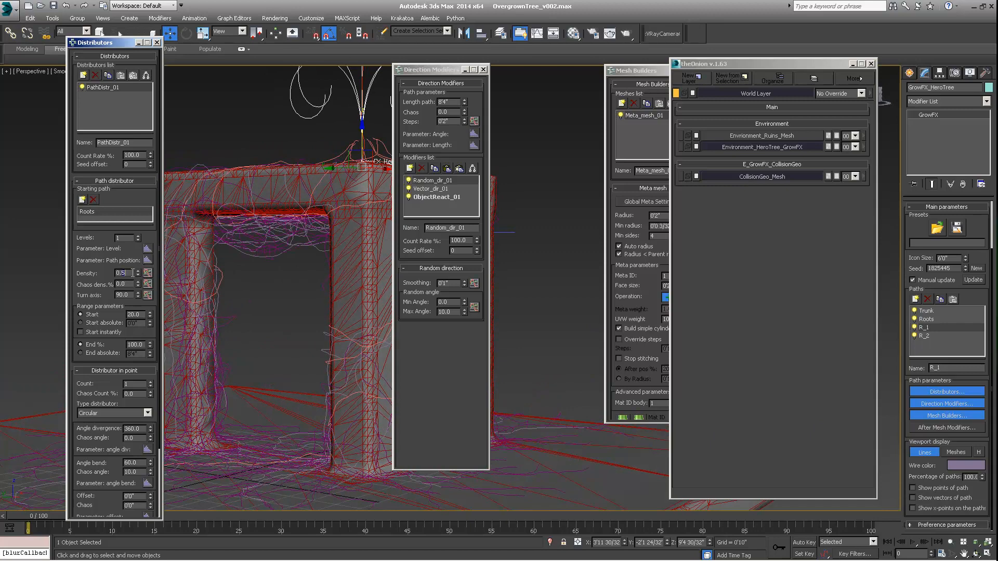
double_click(121, 275)
type("0.1")
middle_click_drag(261, 242, 296, 257)
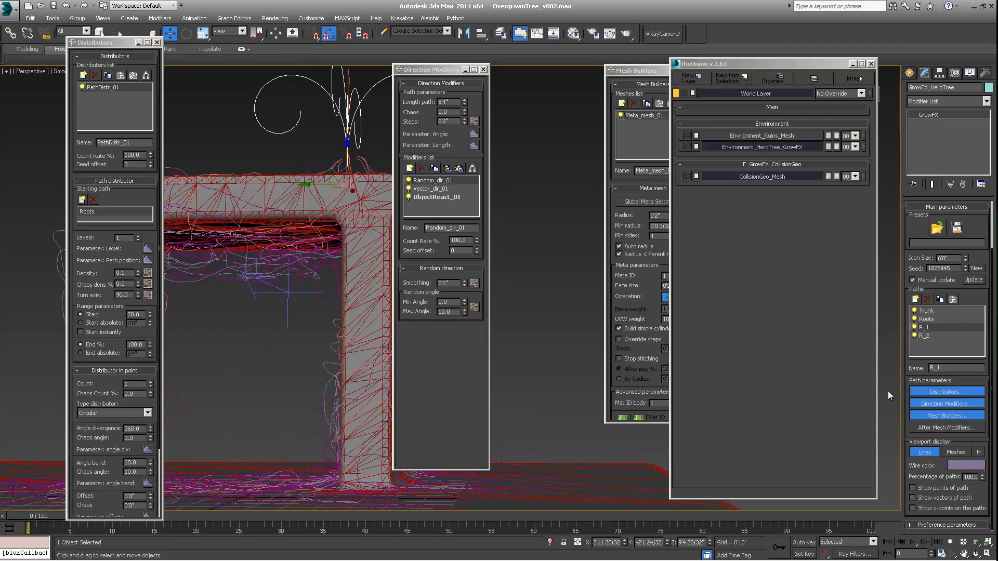
Step: Disable the R_2 path and turn off manual update for the tree
left_click(915, 336)
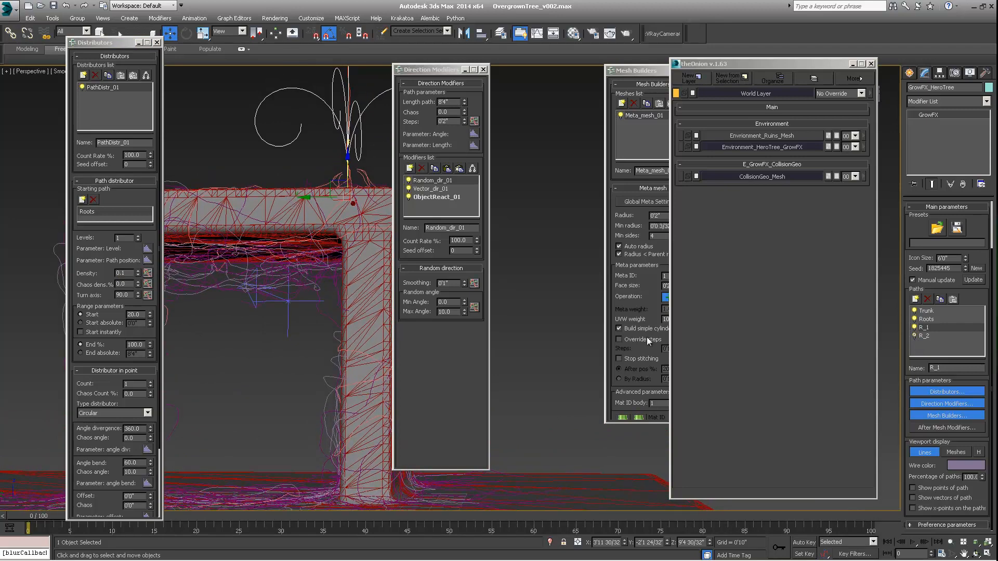
left_click(912, 281)
middle_click_drag(315, 301, 167, 337, "alt")
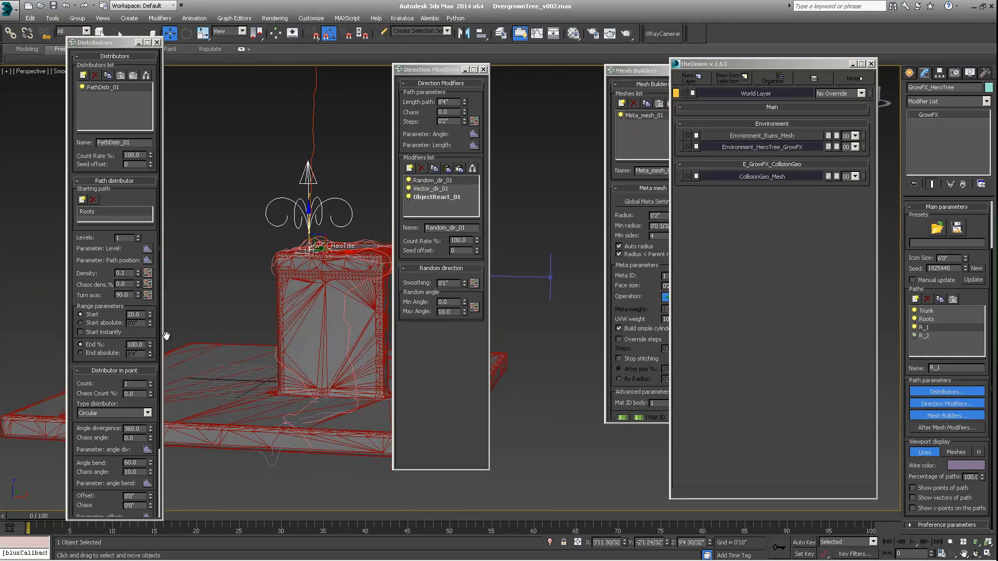
Step: Set the R_1 path distributor's density to 0.2 and check the root lines around the ruins
double_click(128, 274)
type("0.2")
key("Return")
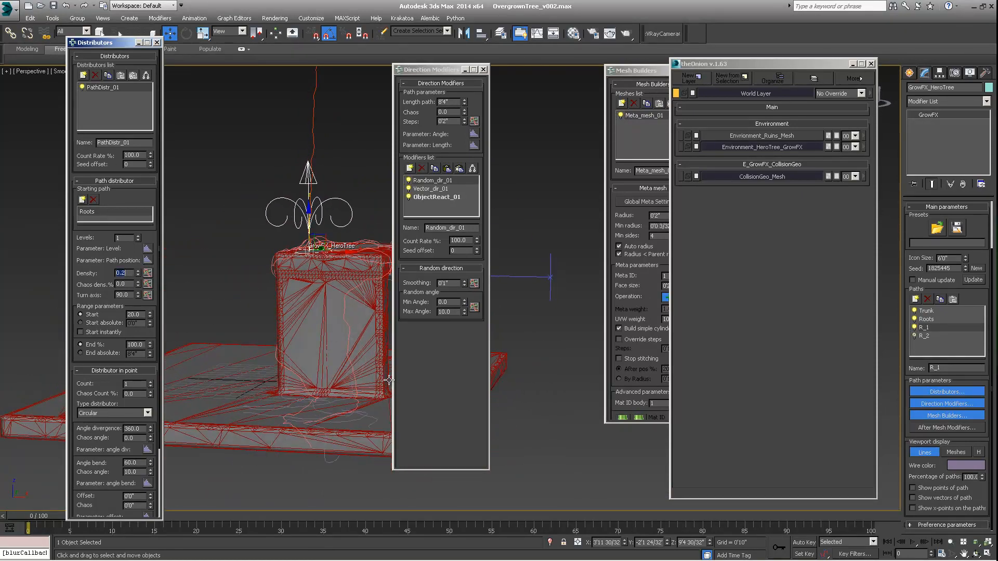
middle_click_drag(385, 379, 316, 267, "alt")
middle_click_drag(296, 335, 267, 365, "alt")
scroll(322, 345, "up", 5)
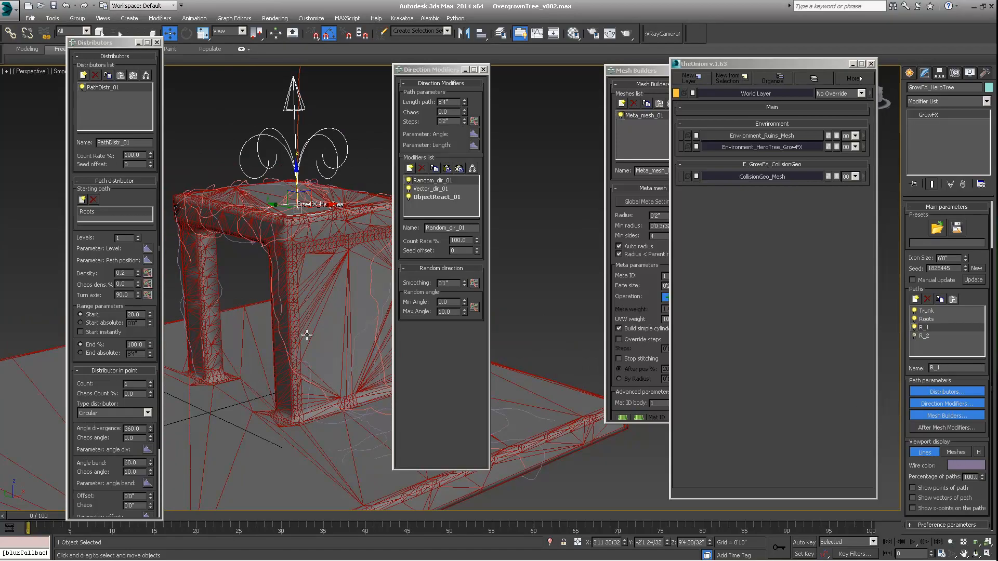
middle_click_drag(307, 334, 283, 280, "alt")
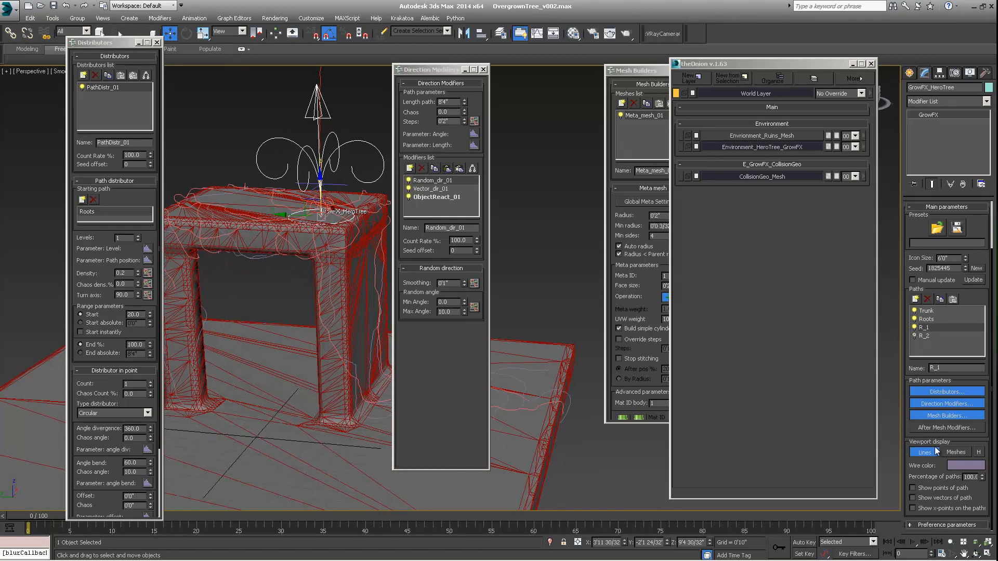
Step: Switch the tree's viewport display back to meshes and cancel the extra mesh calculation
left_click(956, 452)
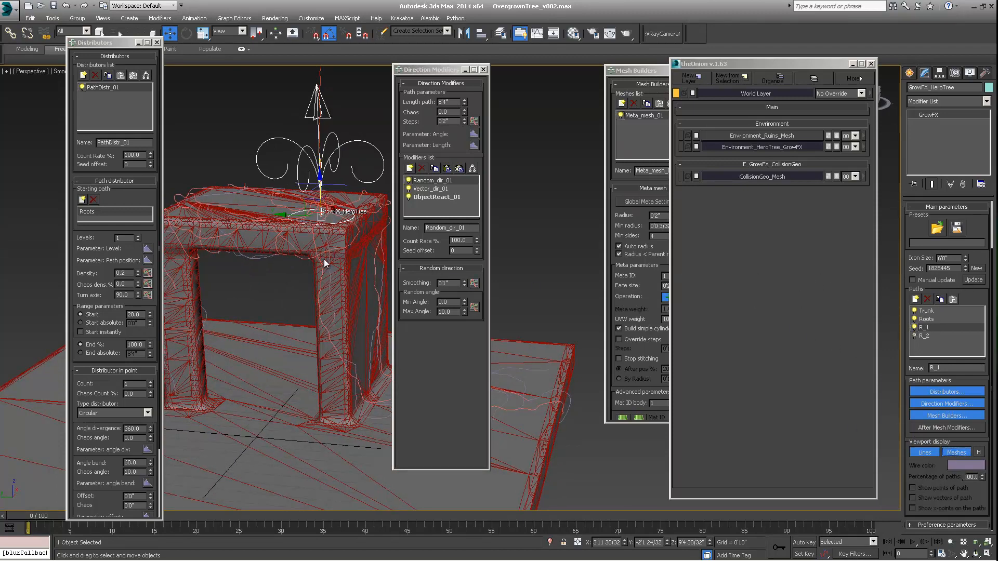
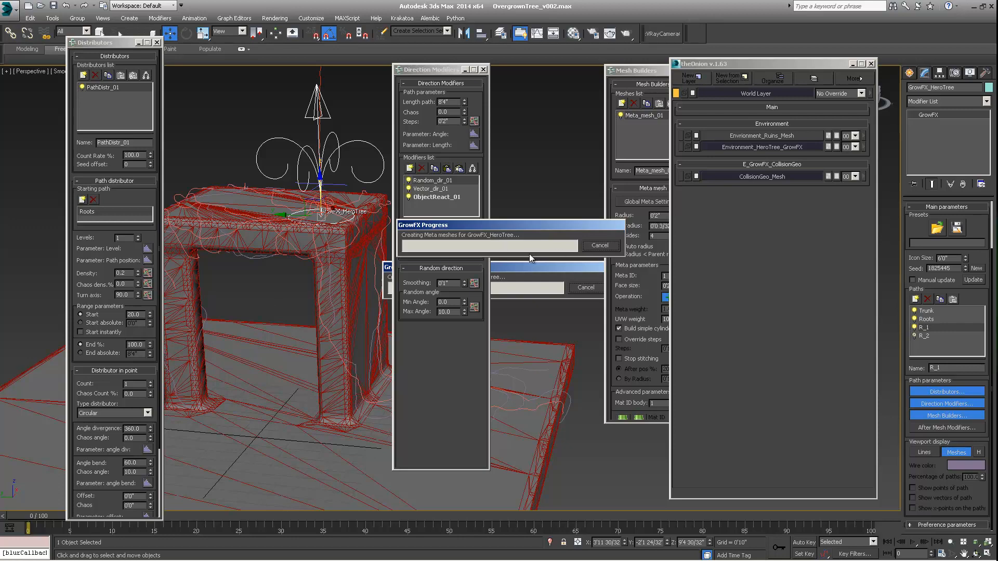
left_click_drag(526, 229, 586, 183)
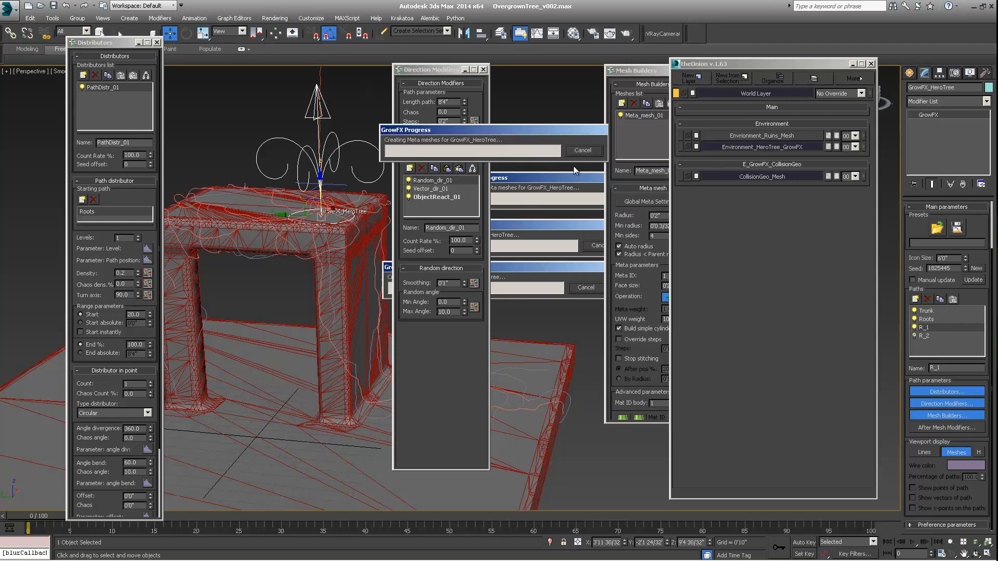
left_click(582, 151)
left_click(525, 160)
middle_click_drag(369, 287, 390, 301, "alt")
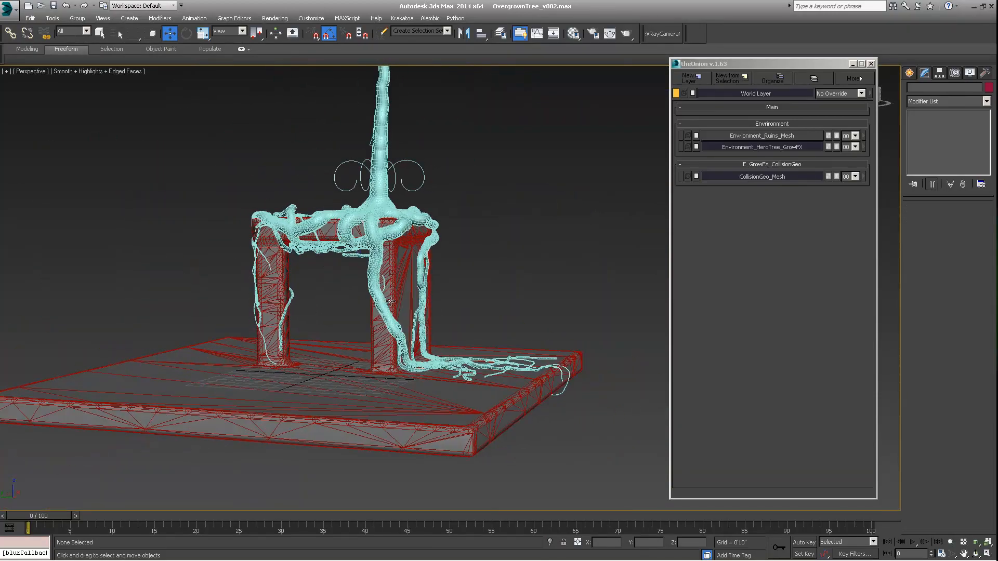
Step: Reselect the hero tree, inspect its blended root meshes, and compare the R_2 and R_1 path settings
left_click(391, 167)
middle_click_drag(389, 213, 349, 288)
scroll(377, 213, "up", 8)
left_click_drag(429, 74, 470, 70)
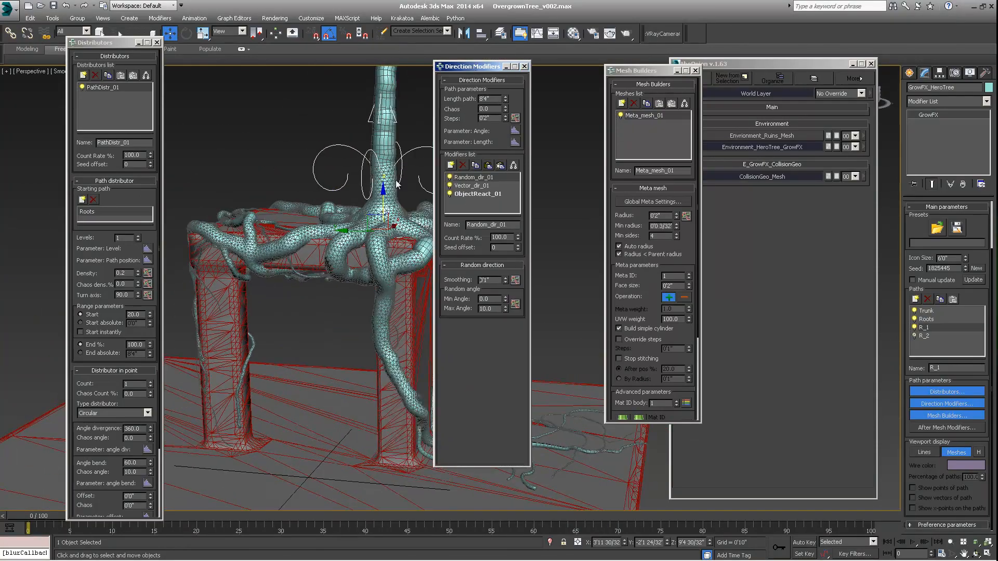
middle_click_drag(358, 223, 311, 268, "alt")
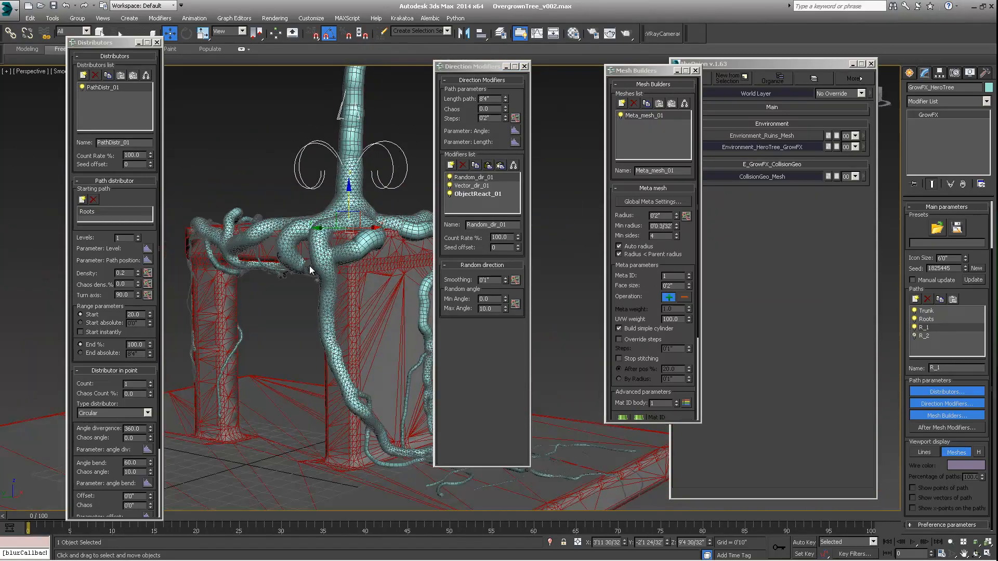
left_click(922, 335)
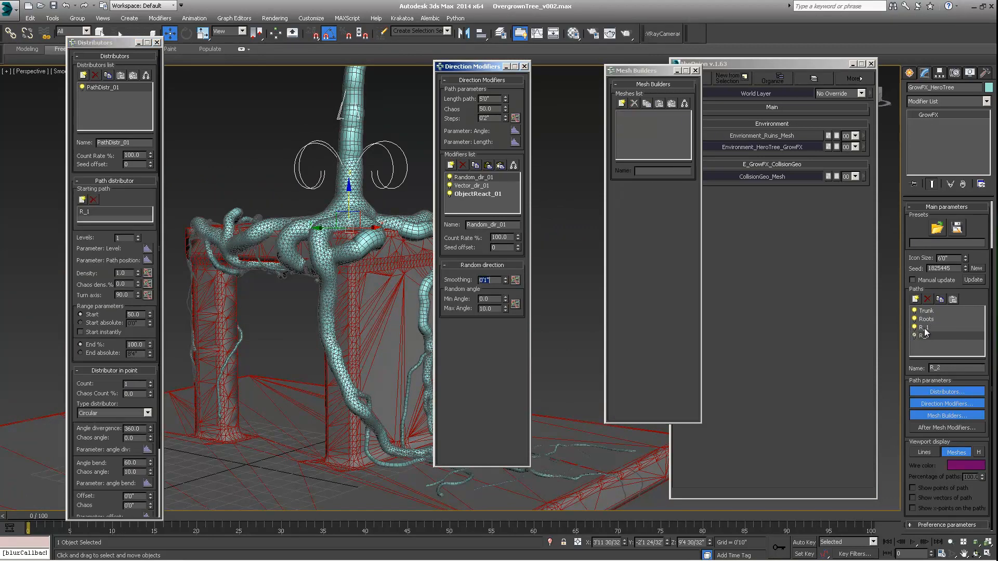
left_click(923, 328)
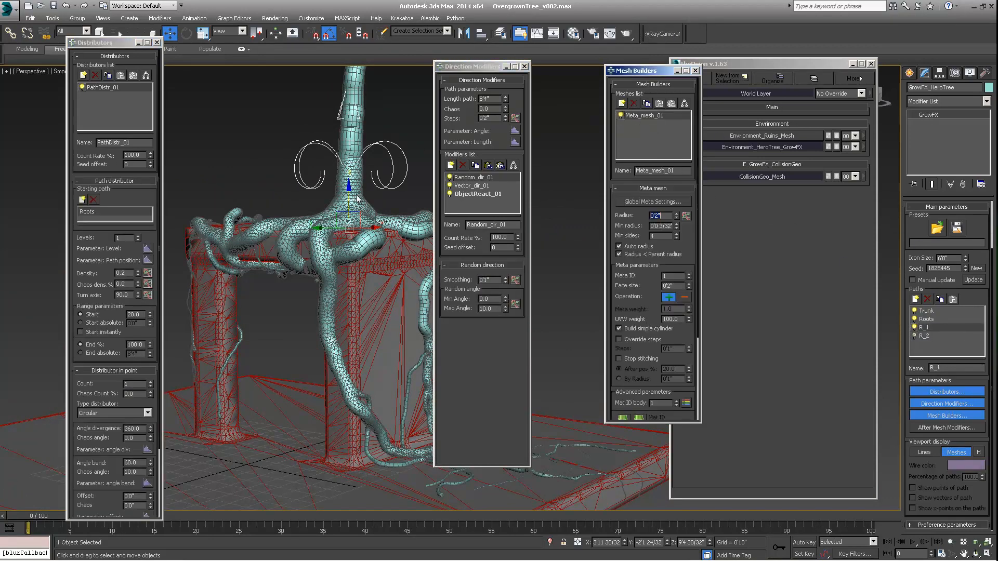
middle_click_drag(359, 200, 526, 150, "alt")
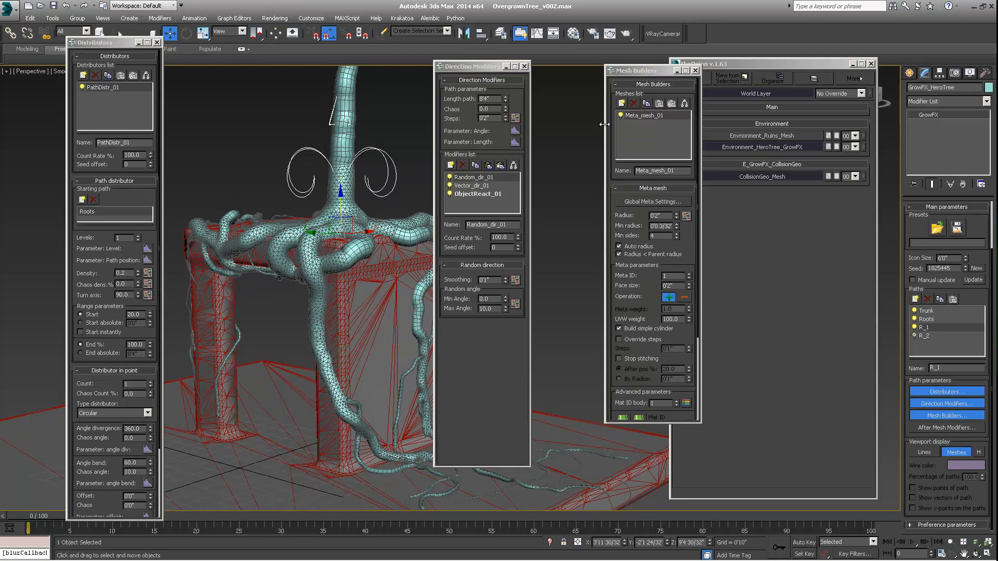
middle_click_drag(322, 228, 547, 128, "alt")
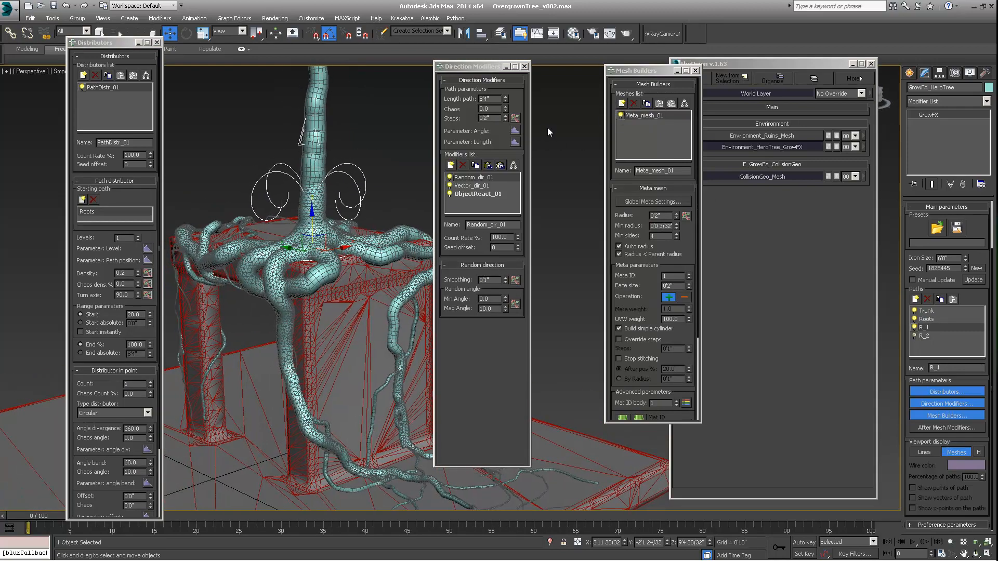
Step: Disable the R_1 path's Meta mesh builder, cancel the mesh recalculation, and inspect the trunk base
left_click(622, 117)
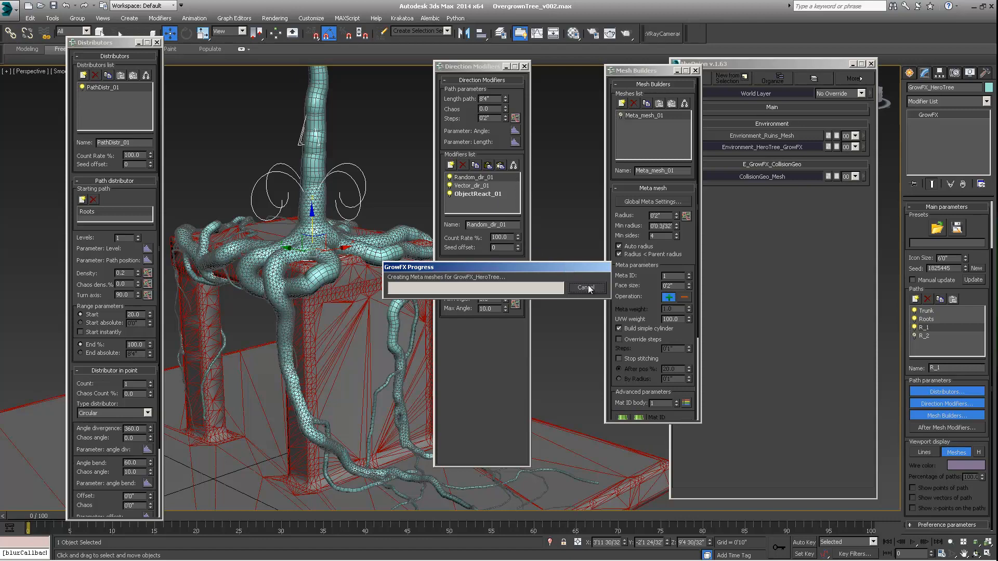
left_click(588, 289)
middle_click_drag(327, 255, 338, 290)
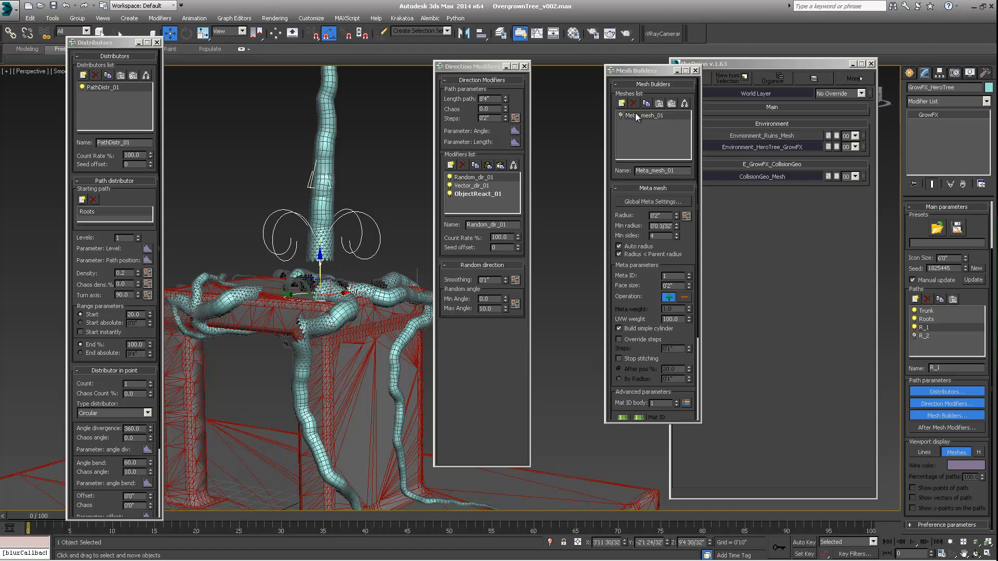
middle_click_drag(386, 211, 340, 295, "alt")
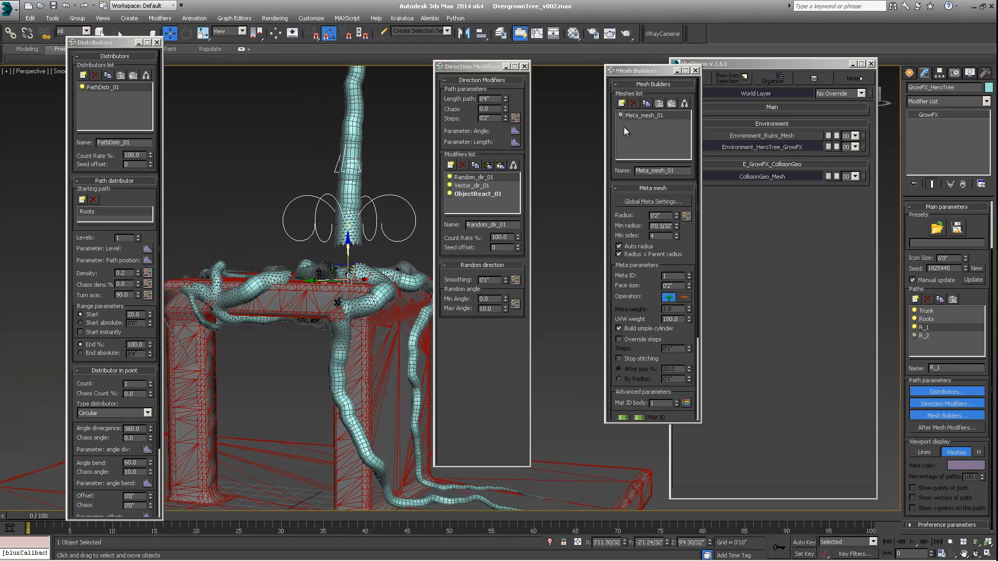
Step: Add a Cylinder mesh builder to the R_1 path and set its radius graph's start value to 0.1
left_click(622, 104)
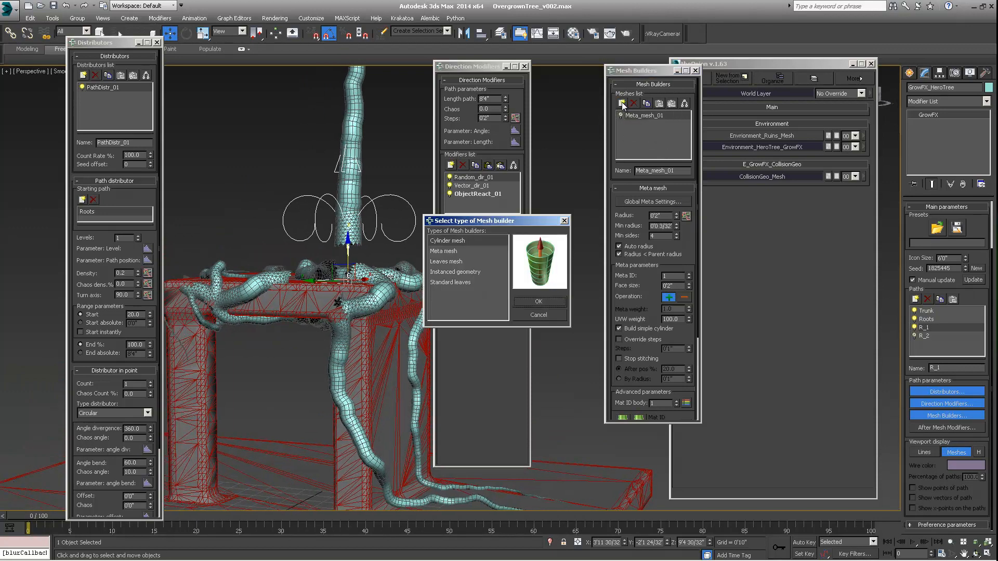
left_click(536, 301)
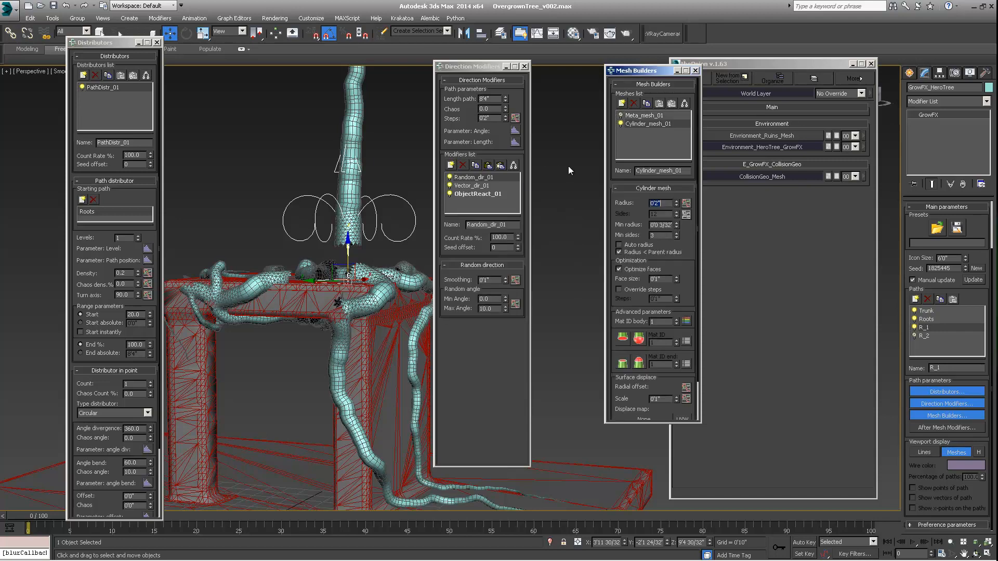
left_click(686, 203)
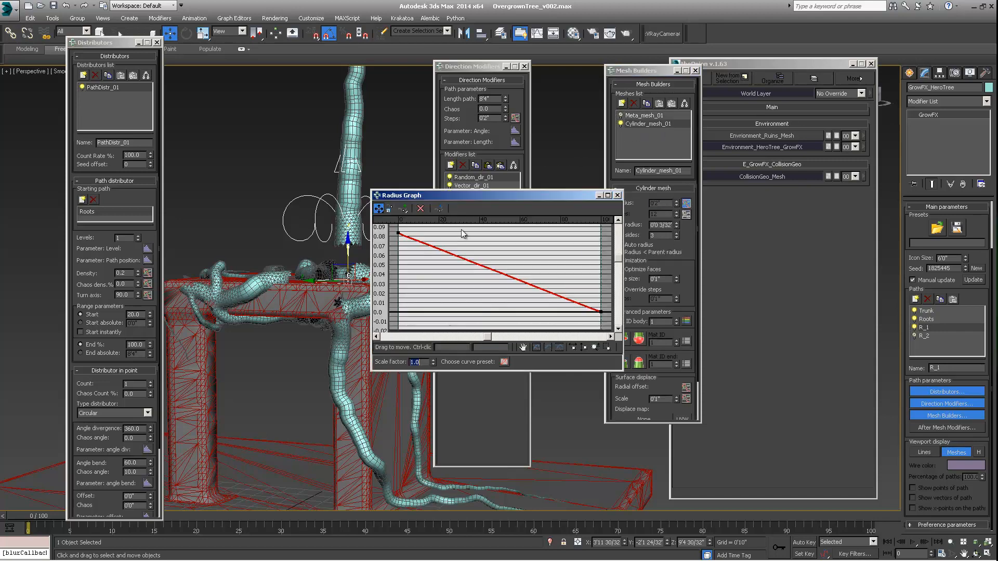
left_click_drag(397, 232, 399, 221)
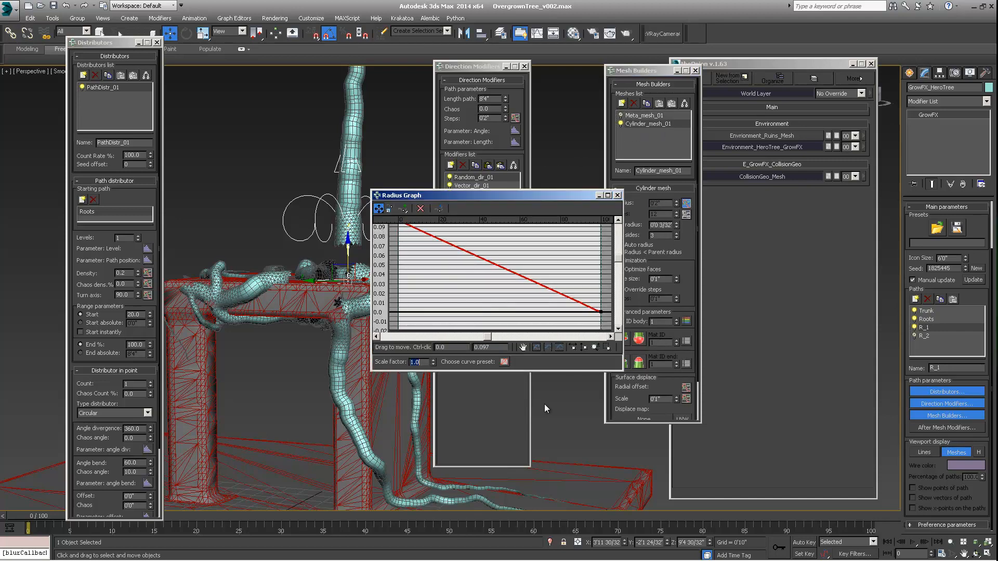
double_click(491, 347)
key("Return")
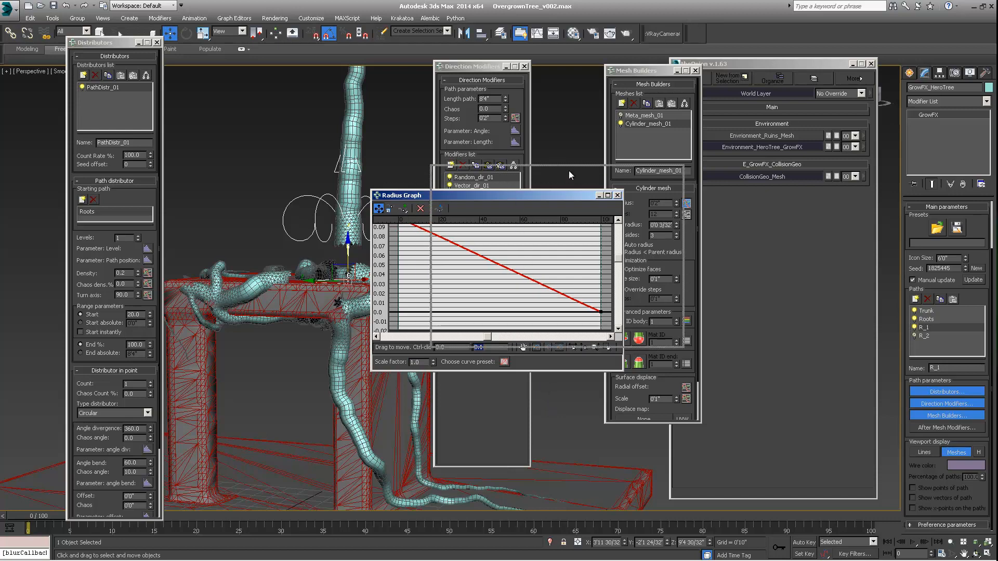
left_click_drag(508, 195, 573, 169)
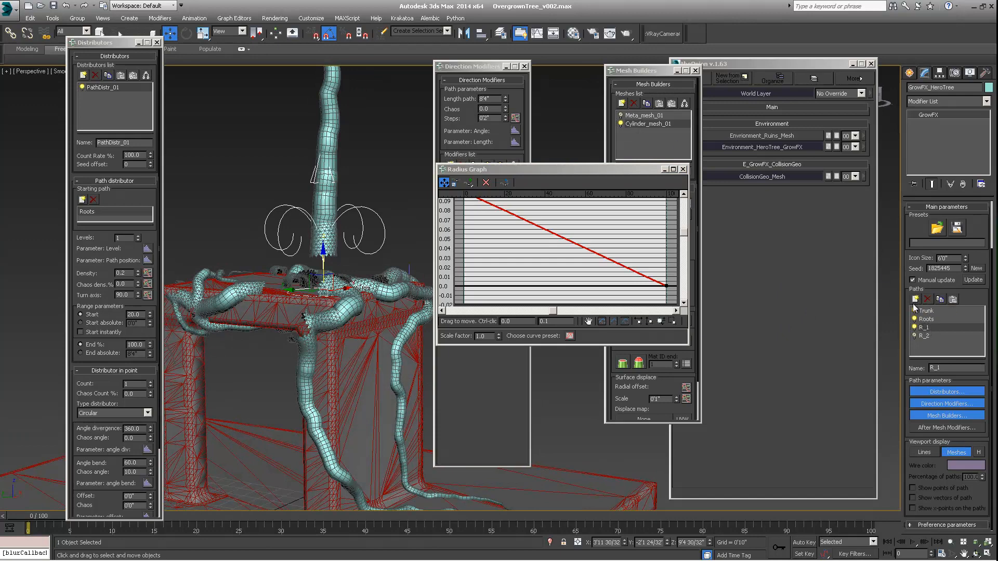
Step: Update the hero tree to rebuild its meshes with the R_1 cylinder roots
left_click(977, 280)
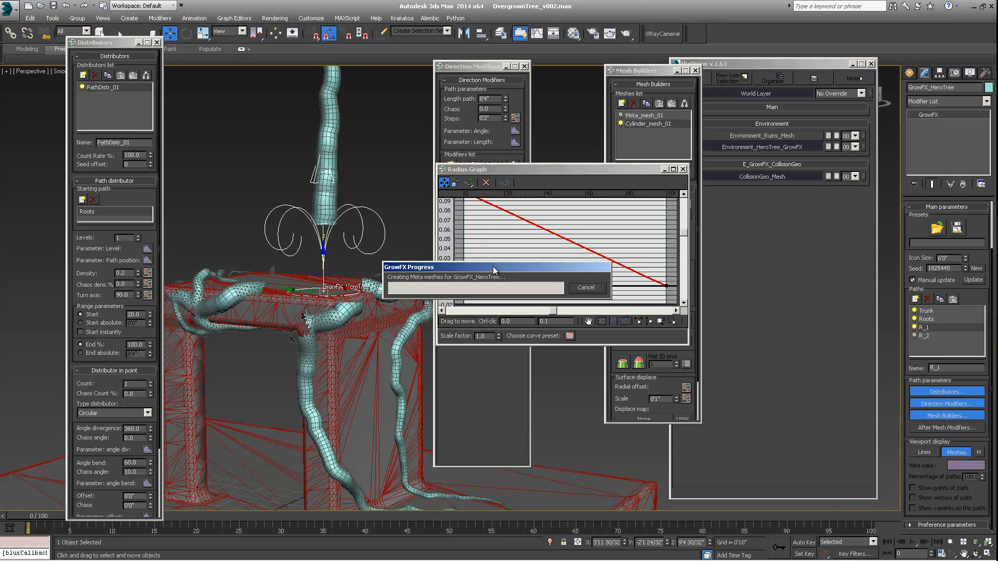
left_click_drag(493, 267, 489, 188)
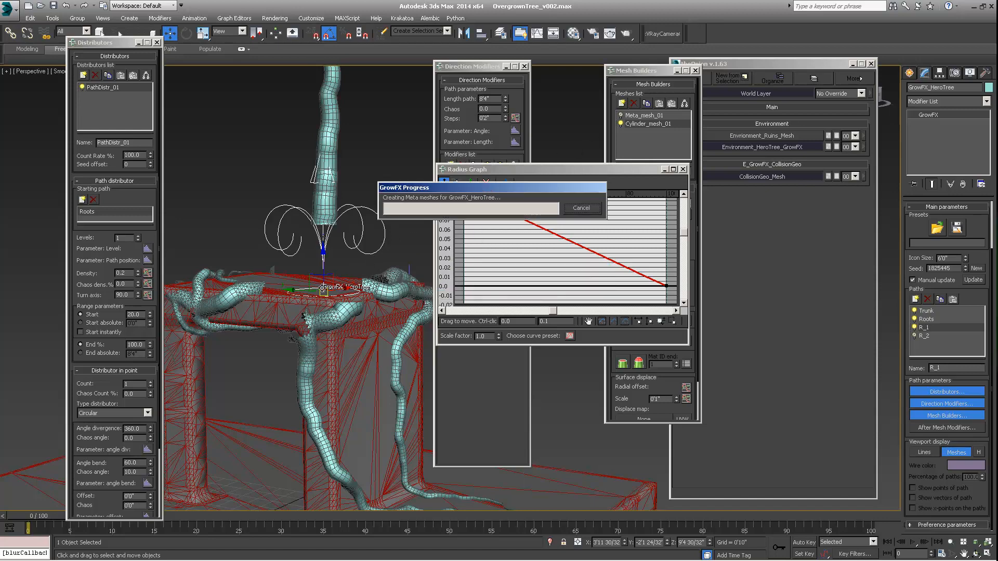
middle_click_drag(328, 314, 321, 266, "alt")
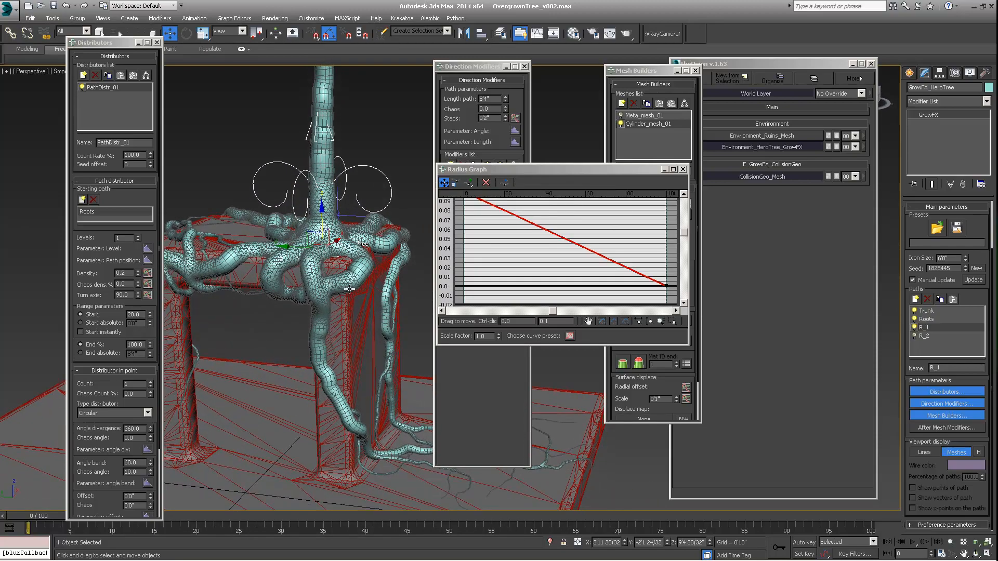
Step: Inspect the R_1 root meshes along the ruin's pillars and around the trunk base
middle_click_drag(307, 390, 316, 291, "alt")
scroll(389, 335, "up", 3)
scroll(303, 298, "up", 5)
middle_click_drag(416, 273, 287, 254)
scroll(330, 294, "down", 4)
middle_click_drag(253, 305, 288, 293)
scroll(289, 293, "down", 8)
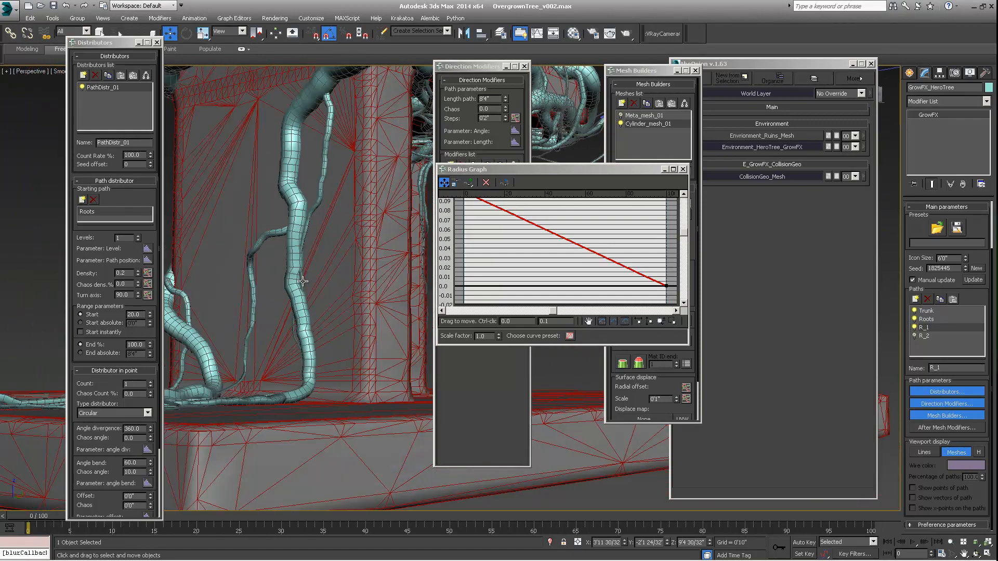
mouse_move(353, 293)
middle_mouse_down("alt")
mouse_move(369, 294)
mouse_move(356, 294)
middle_mouse_up("alt")
scroll(314, 268, "up", 3)
middle_click_drag(315, 268, 307, 294)
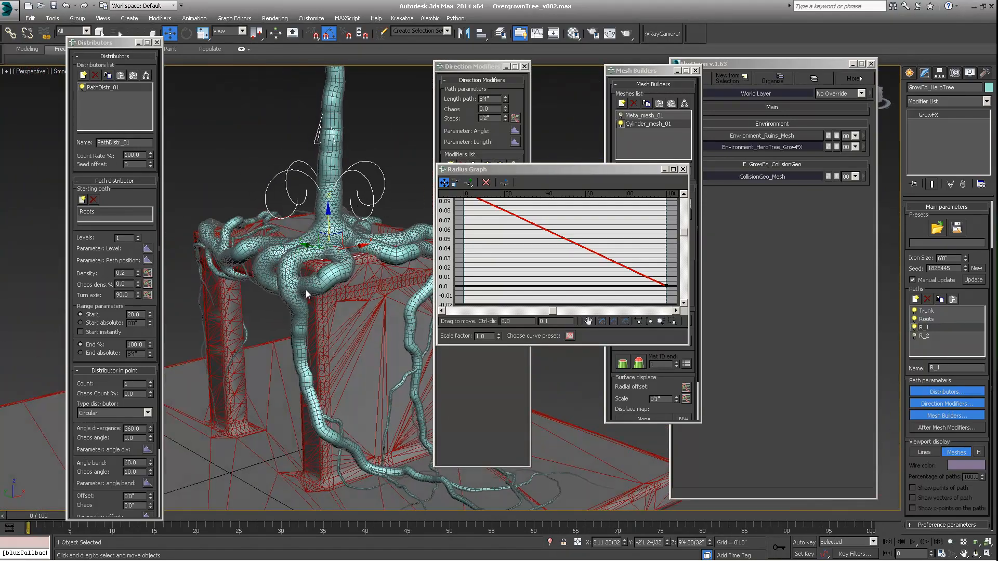
Step: Enable the R_2 path and add a Cylinder mesh builder to it
left_click(925, 336)
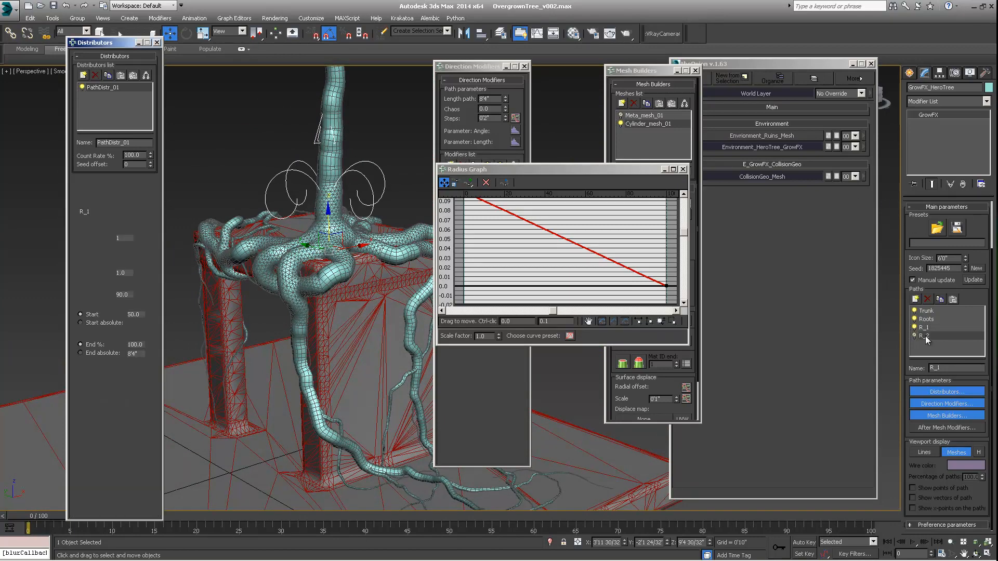
left_click(621, 103)
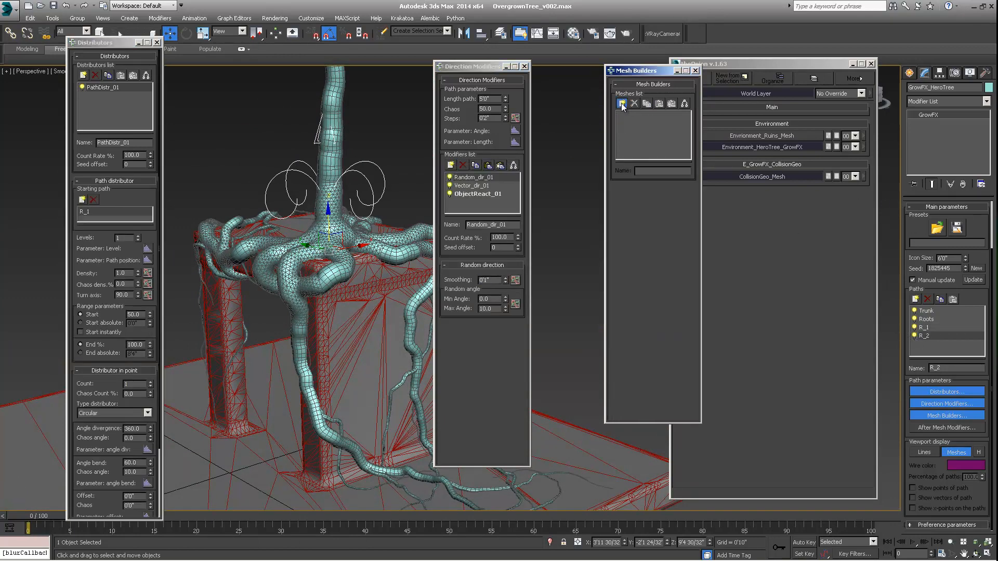
left_click(538, 302)
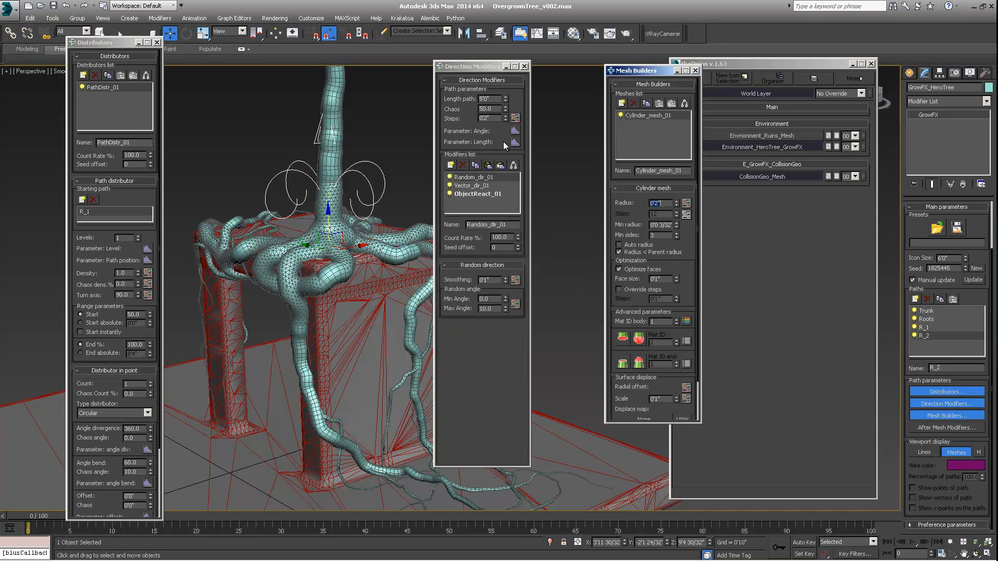
Step: Set the start value of the R_2 cylinder mesh's radius graph to 0.2 and close the graph
left_click(686, 203)
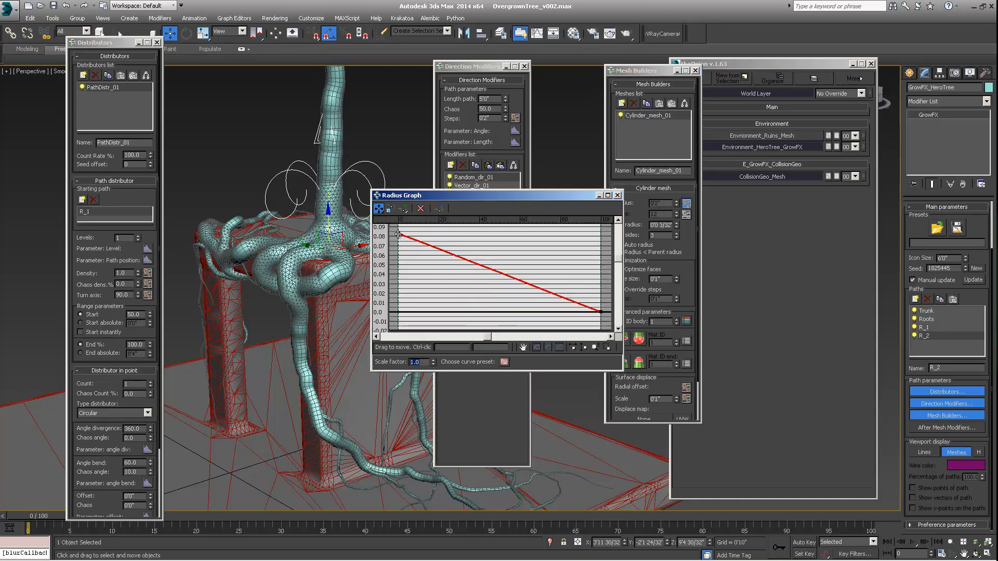
left_click(398, 232)
left_click_drag(490, 348, 484, 352)
key("Return")
left_click_drag(544, 197, 582, 192)
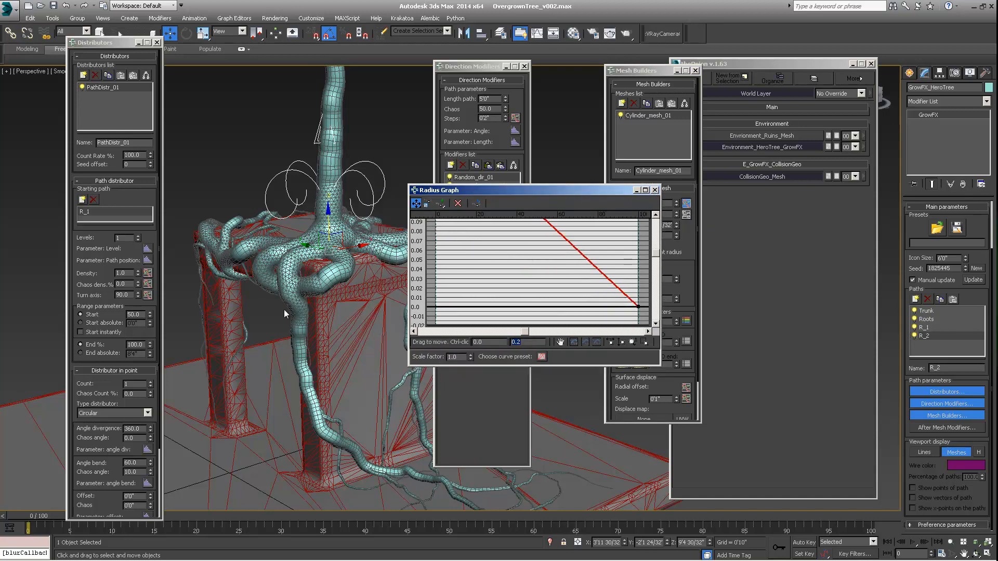
middle_click_drag(284, 311, 279, 283, "alt")
left_click_drag(508, 192, 597, 182)
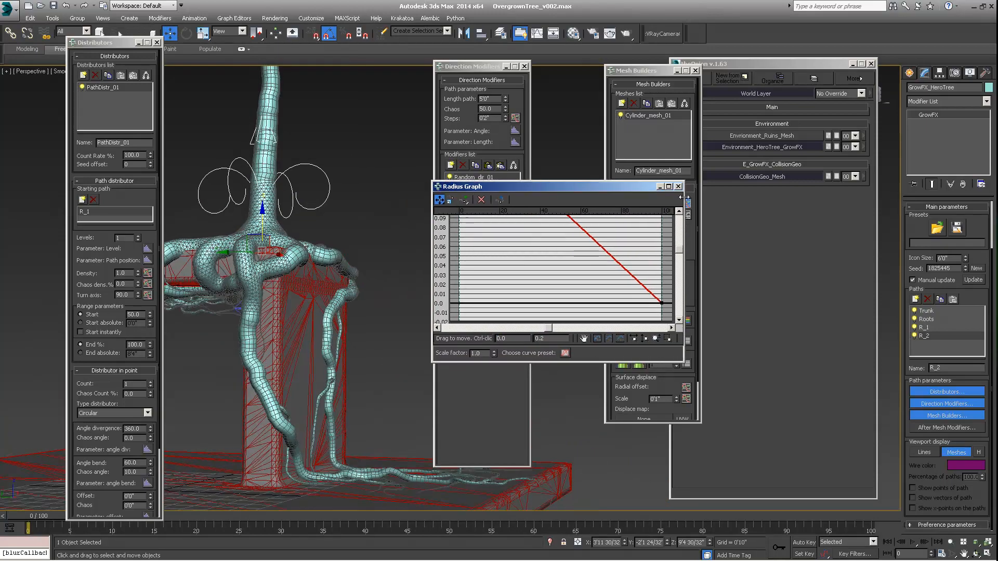
left_click(678, 187)
Step: Update the hero tree with the R_2 meshes and inspect the fine roots around the ruins
middle_click_drag(238, 307, 312, 268)
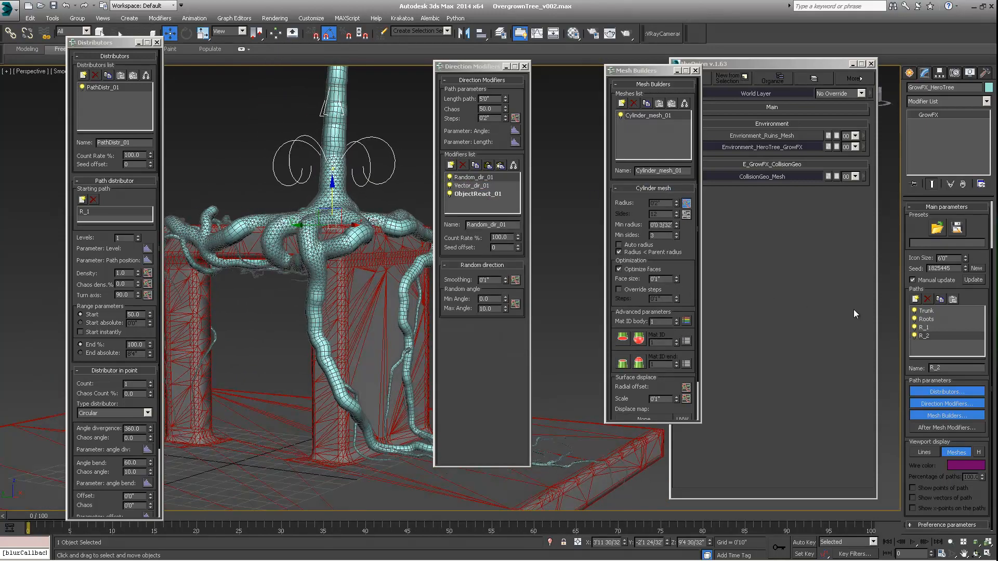
left_click(975, 281)
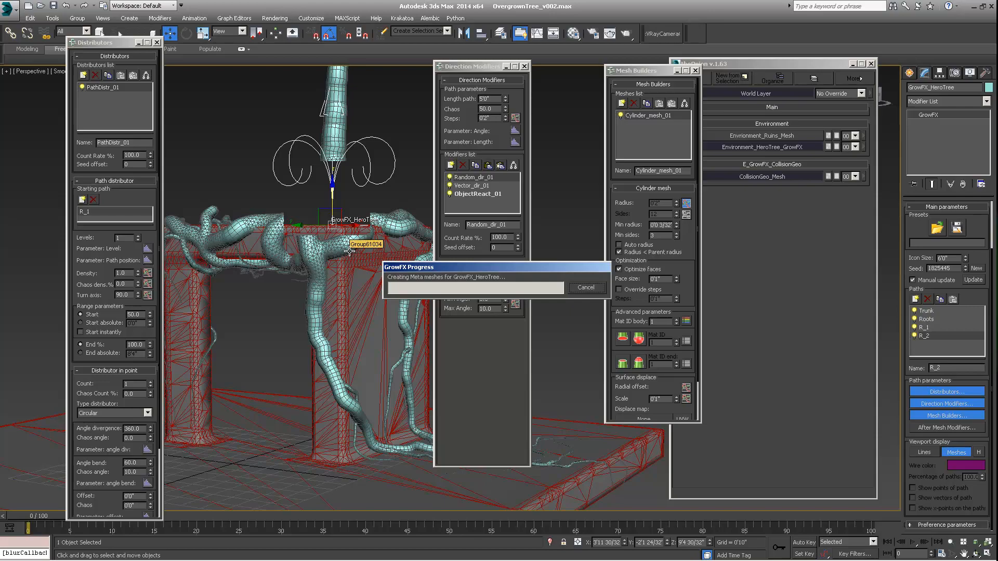
middle_click_drag(364, 297, 411, 310, "alt")
scroll(386, 300, "up", 5)
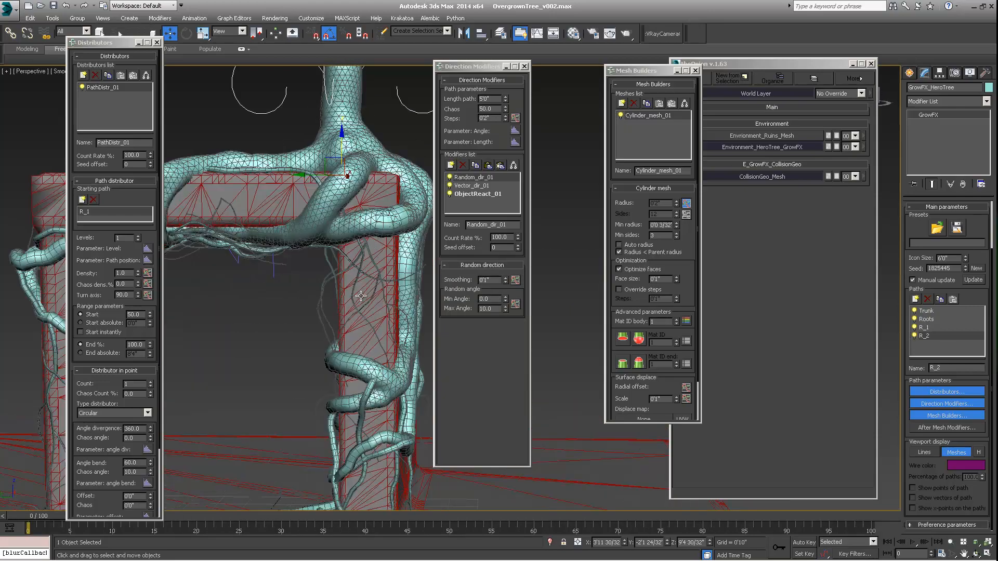
middle_click_drag(327, 294, 358, 266, "alt")
middle_click_drag(347, 219, 322, 264, "alt")
scroll(227, 287, "down", 3)
scroll(349, 266, "down", 4)
scroll(317, 276, "up", 4)
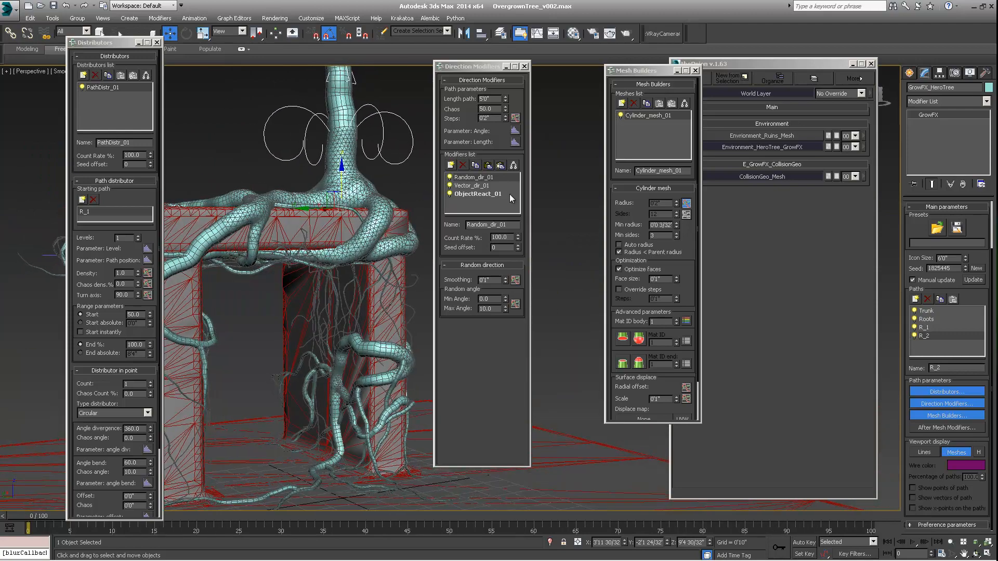
Step: Set the R_1 path distributor's density to 0.5 and update the hero tree
left_click(950, 327)
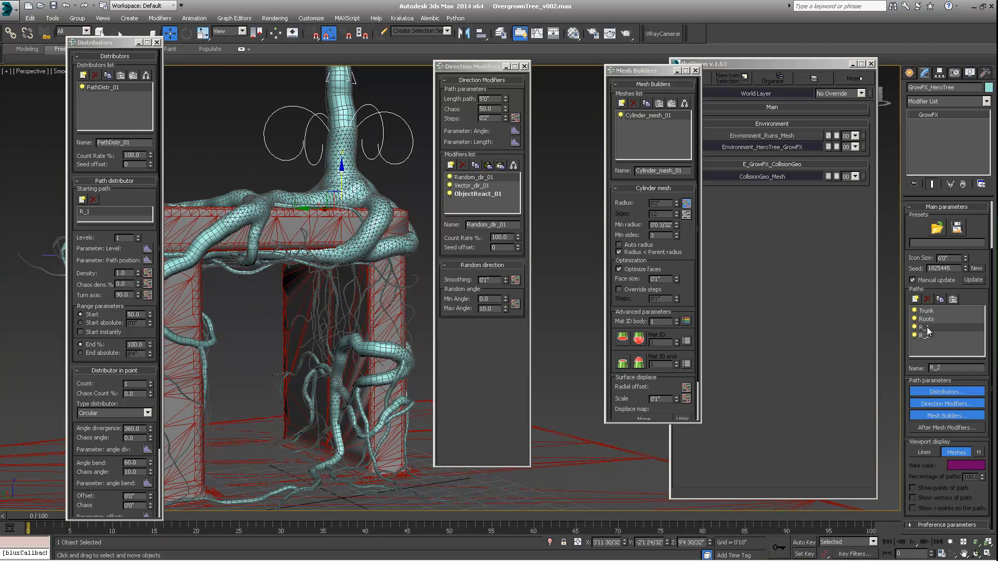
left_click(127, 273)
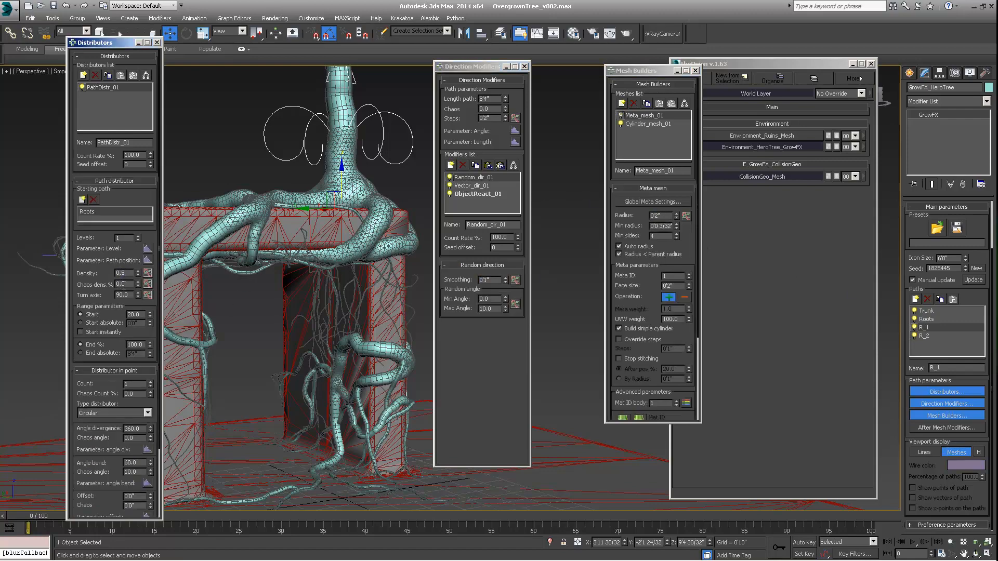
middle_click_drag(190, 273, 313, 278, "alt")
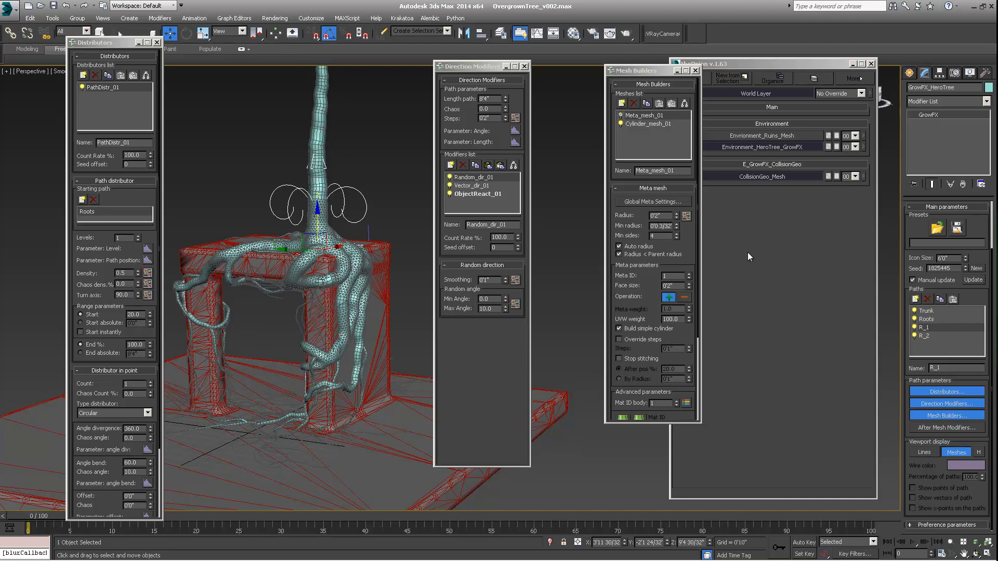
left_click(973, 280)
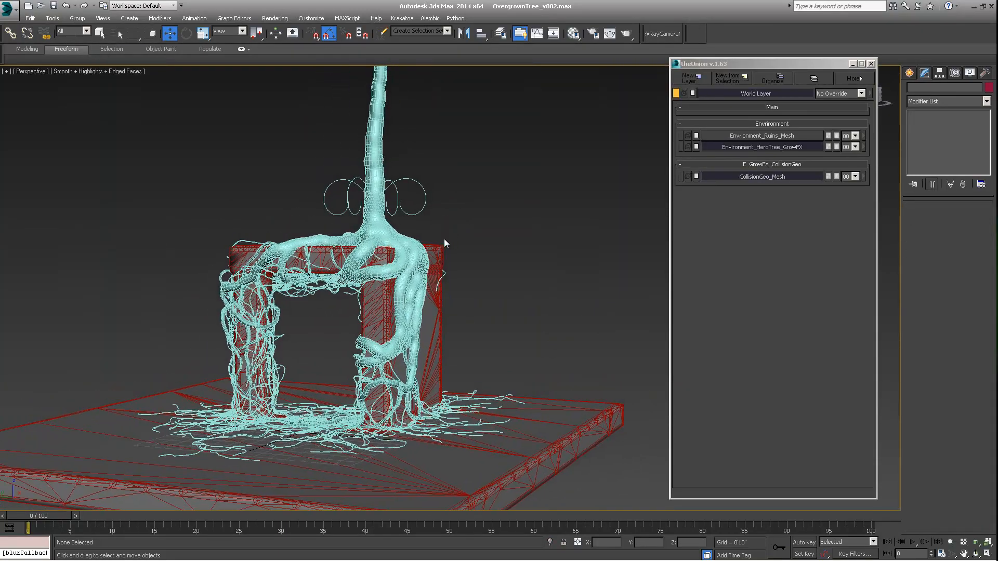
Step: Switch to Chrome to view the Ta Prohm reference photo, then return to 3ds Max and compare the tree's roots and trunk
mouse_move(234, 560)
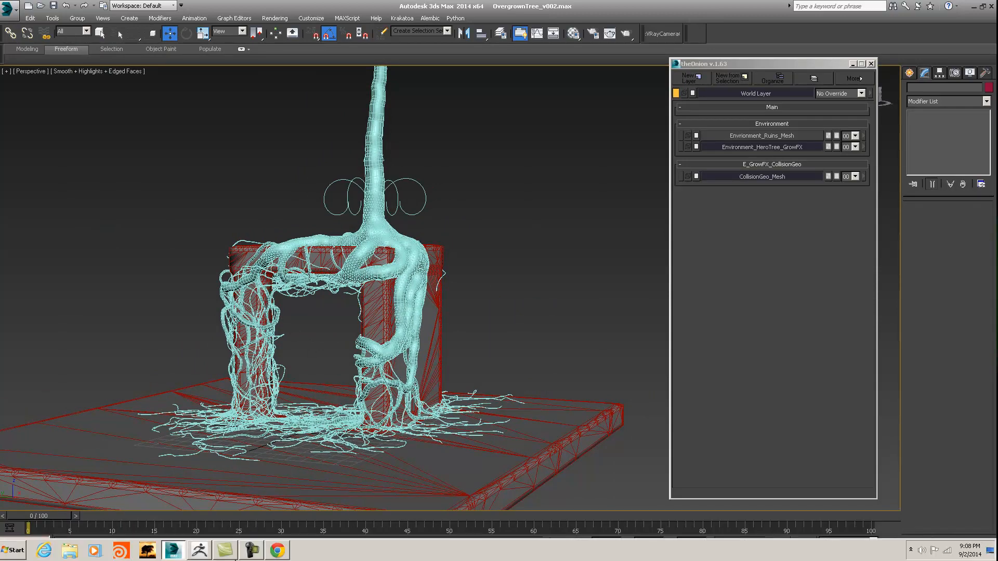
left_click(271, 551)
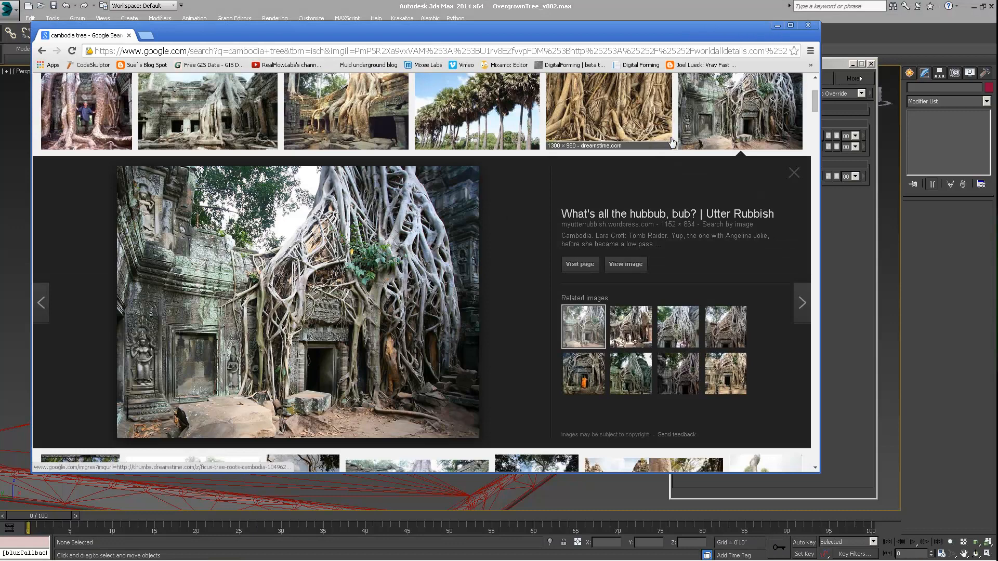
left_click(339, 110)
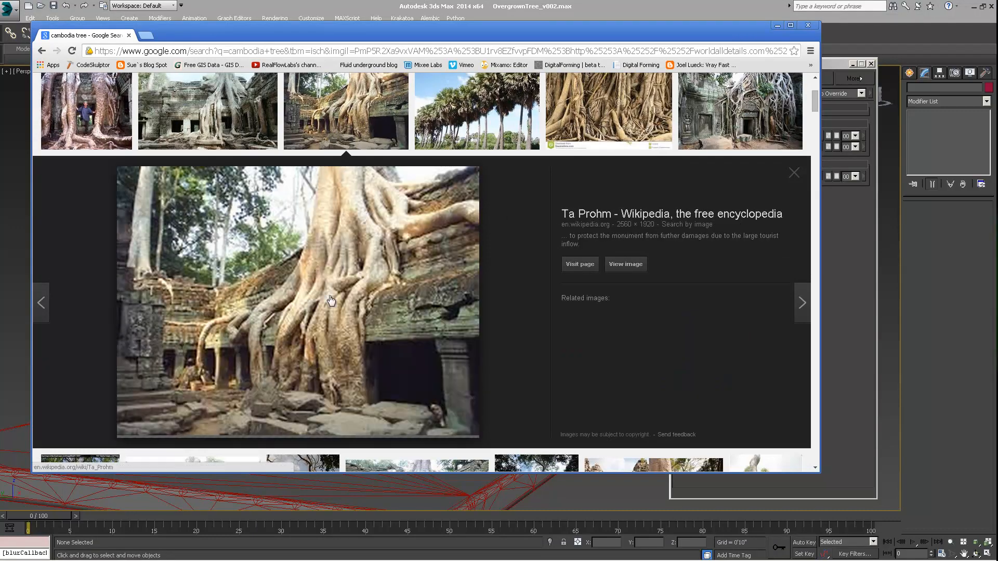
left_click(777, 25)
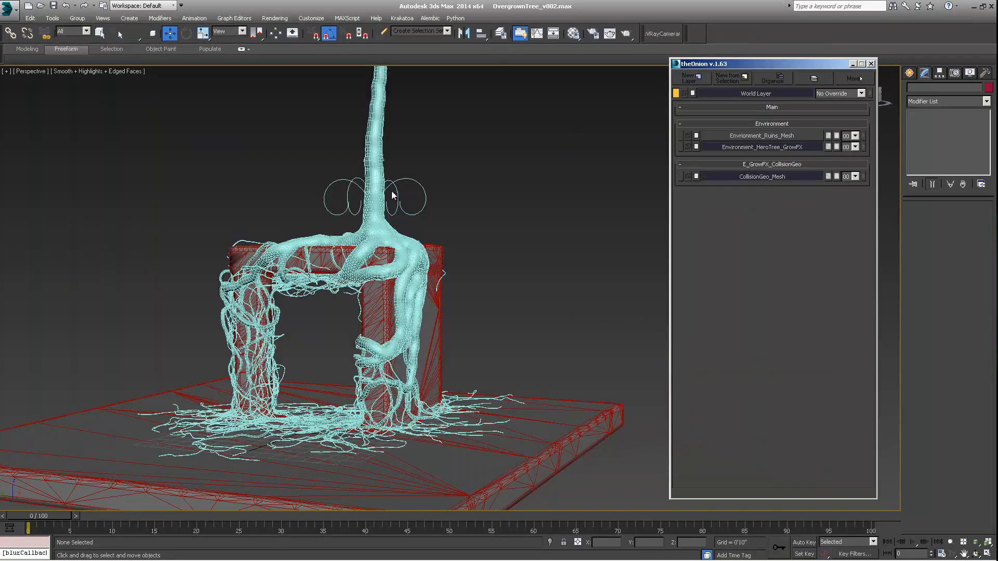
middle_click_drag(377, 204, 381, 242, "alt")
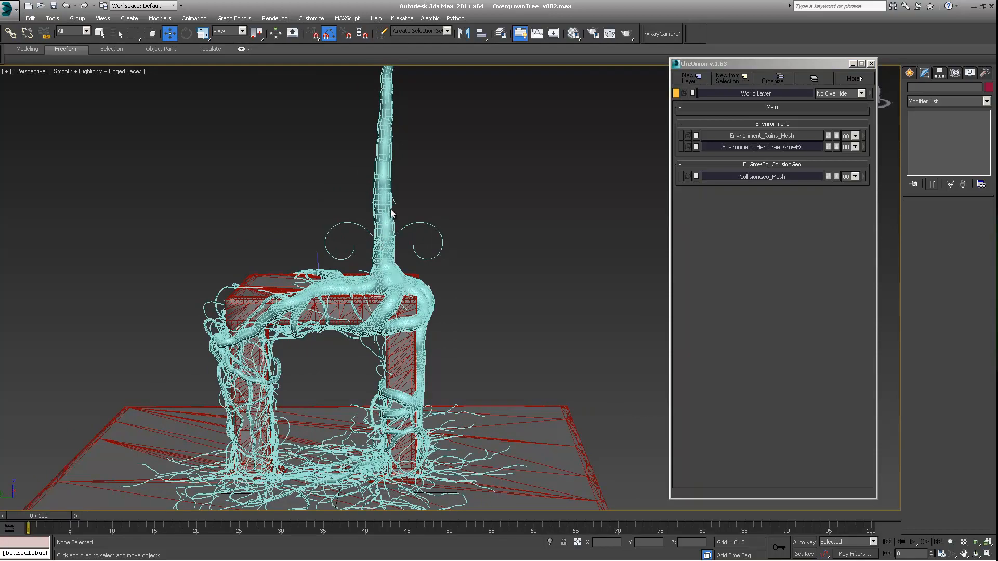
mouse_move(398, 276)
middle_mouse_down("alt")
mouse_move(363, 278)
mouse_move(393, 277)
middle_mouse_up("alt")
Step: Reselect the hero tree, show the Trunk path's settings, and examine the trunk above the ruins
left_click(401, 230)
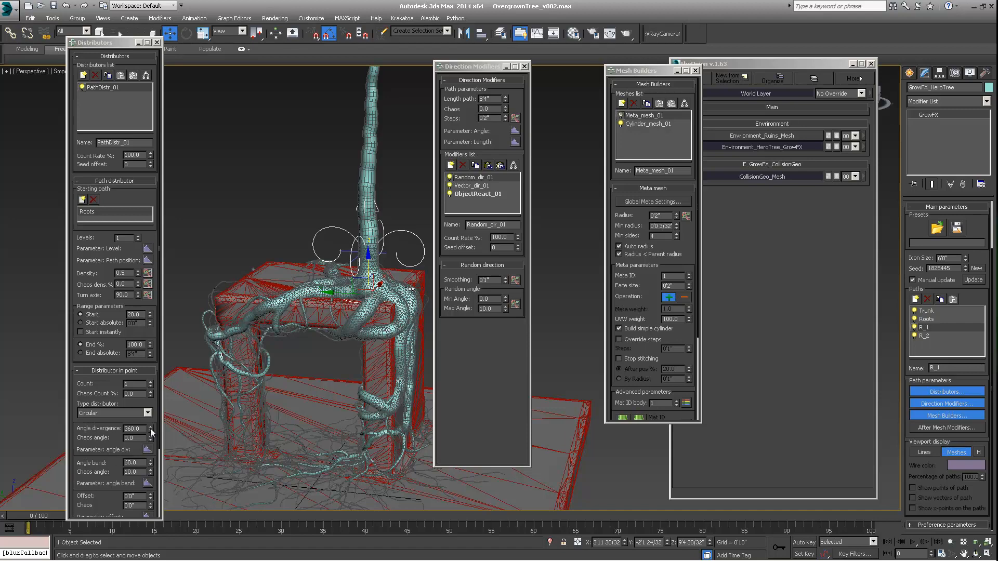
left_click(927, 310)
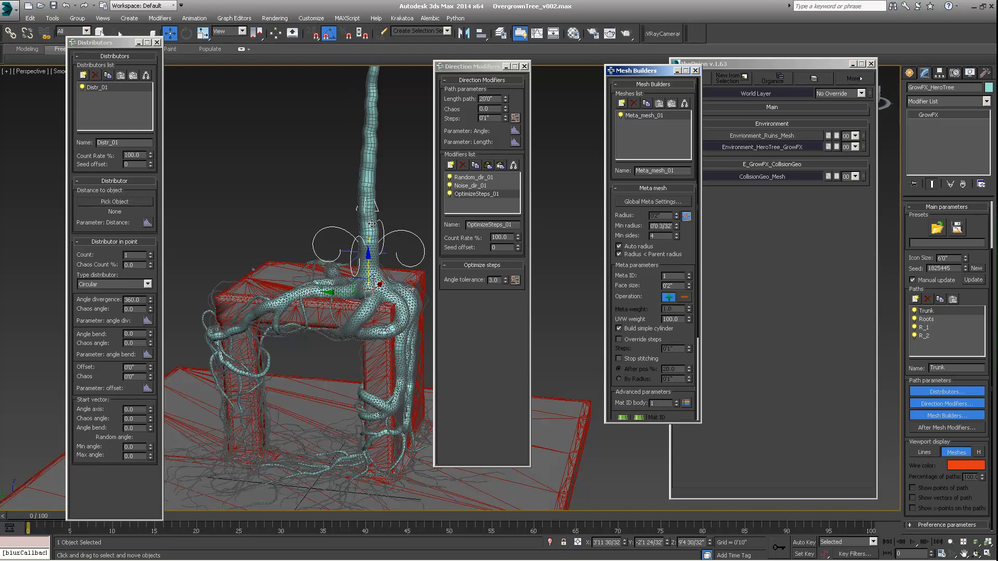
middle_click_drag(381, 284, 306, 318, "alt")
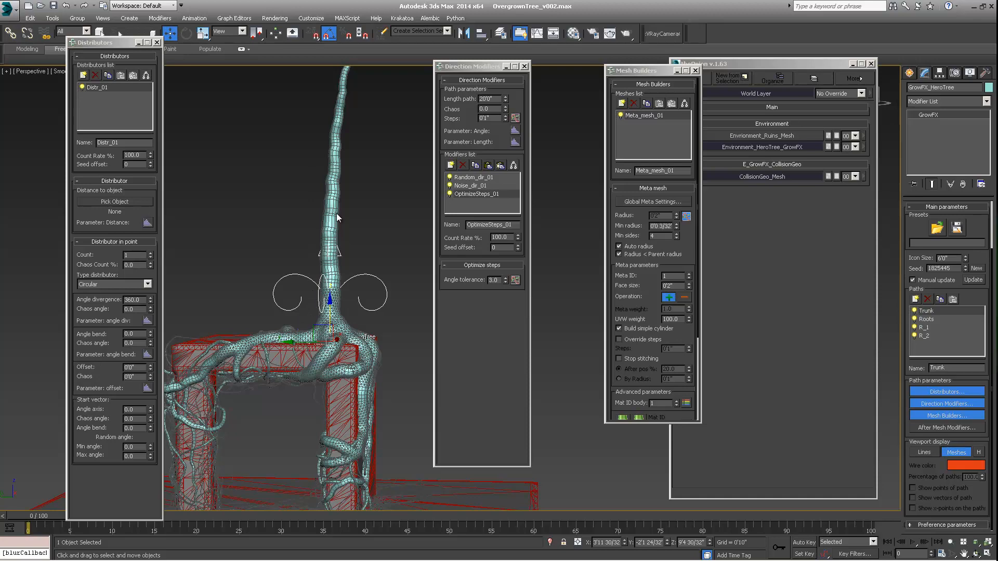
Step: Switch to Chrome, open the Ta Prohm photo's Wikipedia page in a new tab, and return to 3ds Max
mouse_move(336, 560)
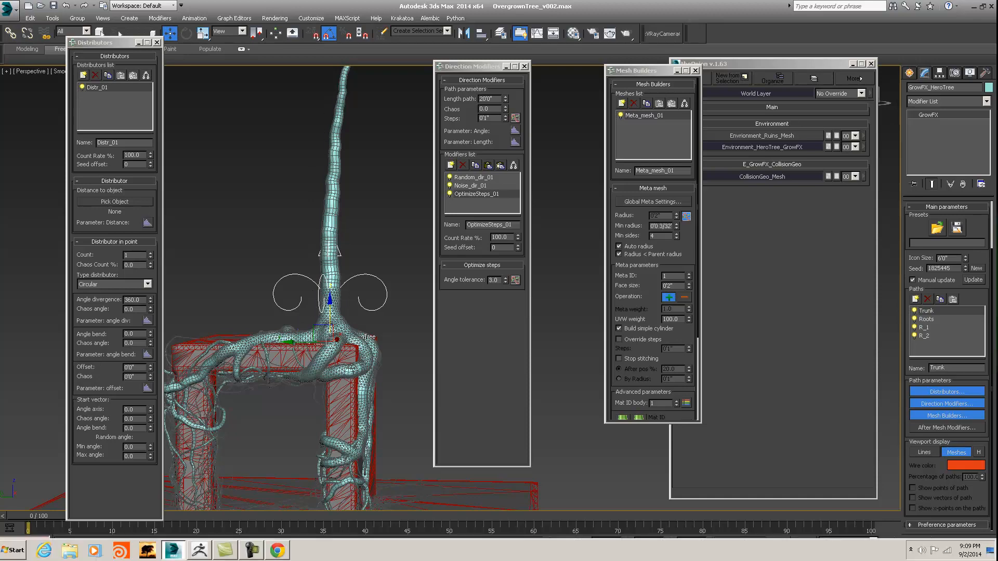
left_click(275, 554)
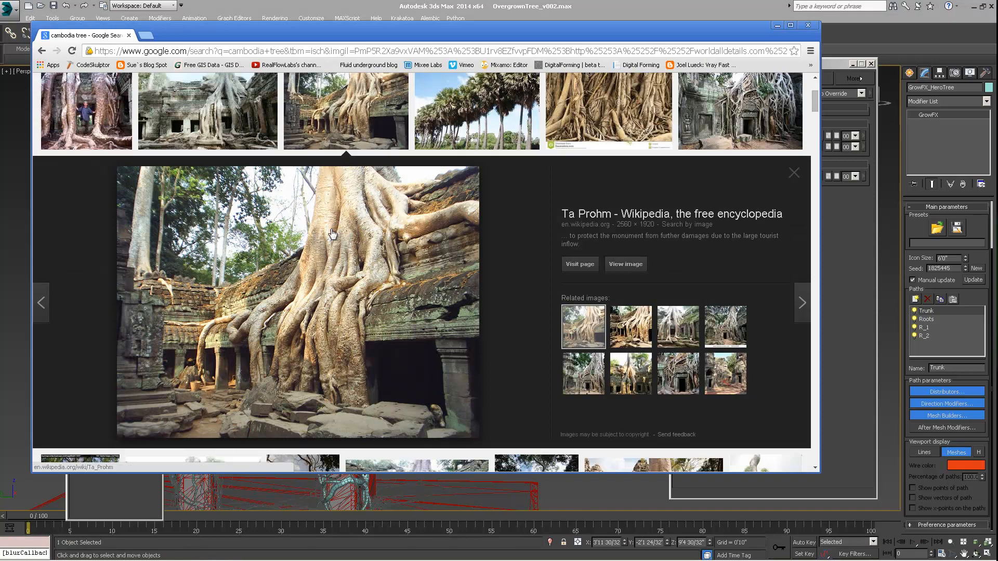
middle_click(355, 195)
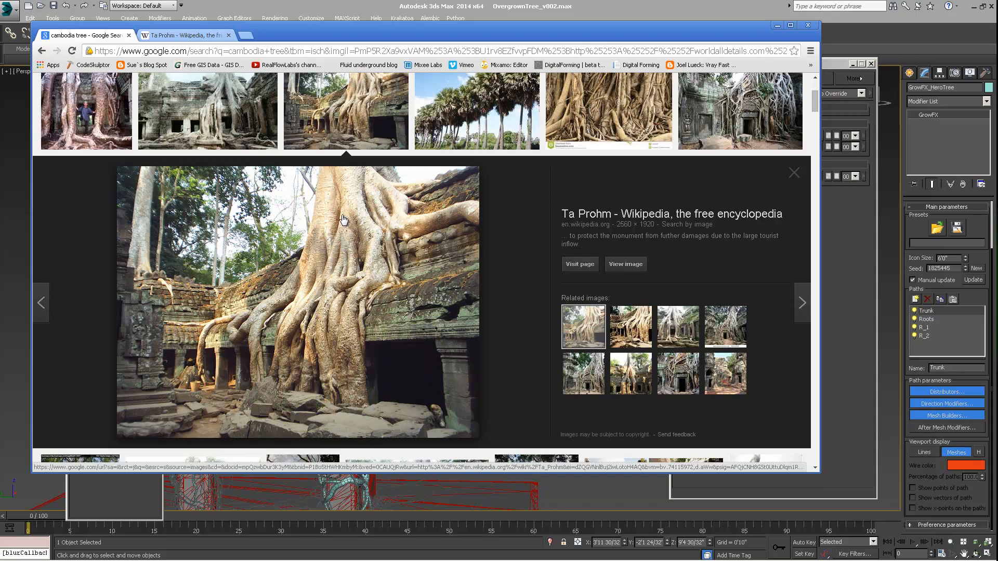
left_click(778, 27)
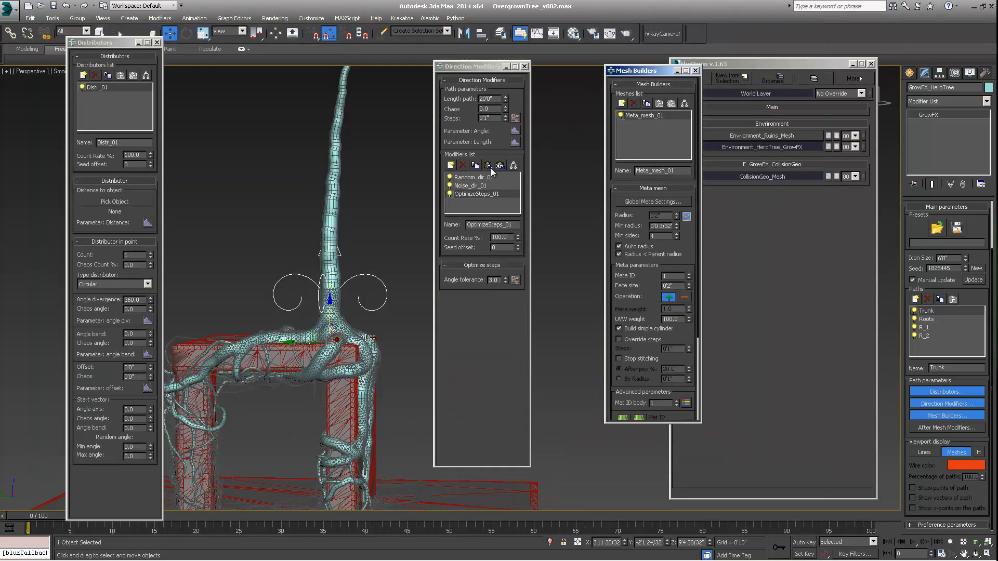
Step: Deselect the hero tree and inspect the complete root mesh over the ruins
middle_click_drag(370, 274, 265, 248, "alt")
left_click(396, 145)
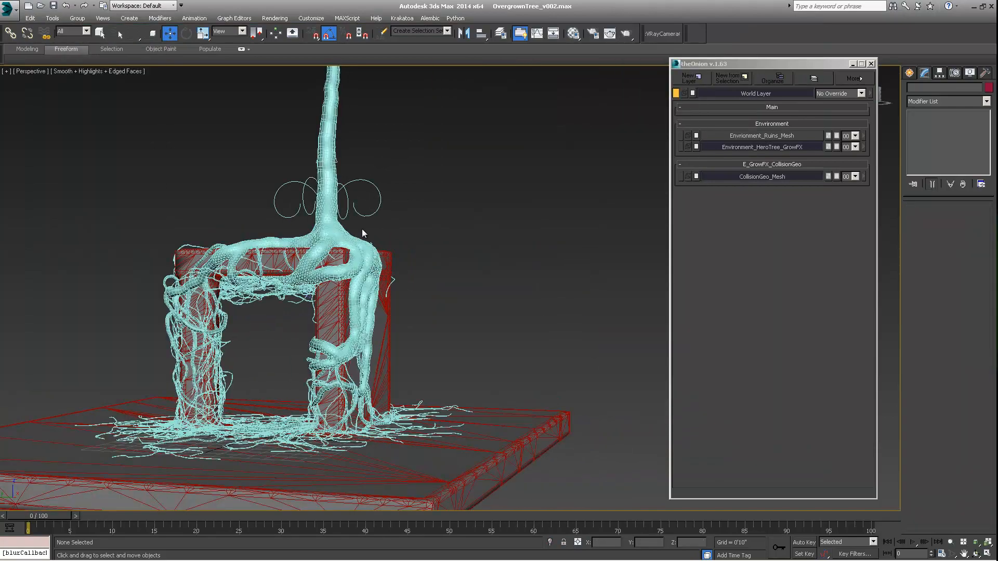
middle_click_drag(362, 228, 301, 230, "alt")
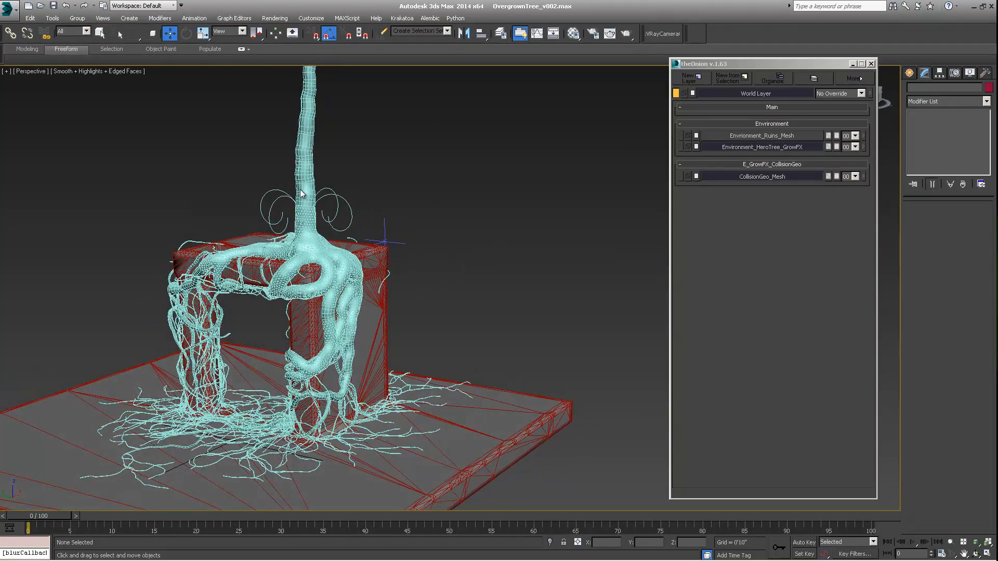
Step: Reselect the hero tree and show the Trunk meta mesh's advanced parameters and surface displace map settings
left_click(330, 209)
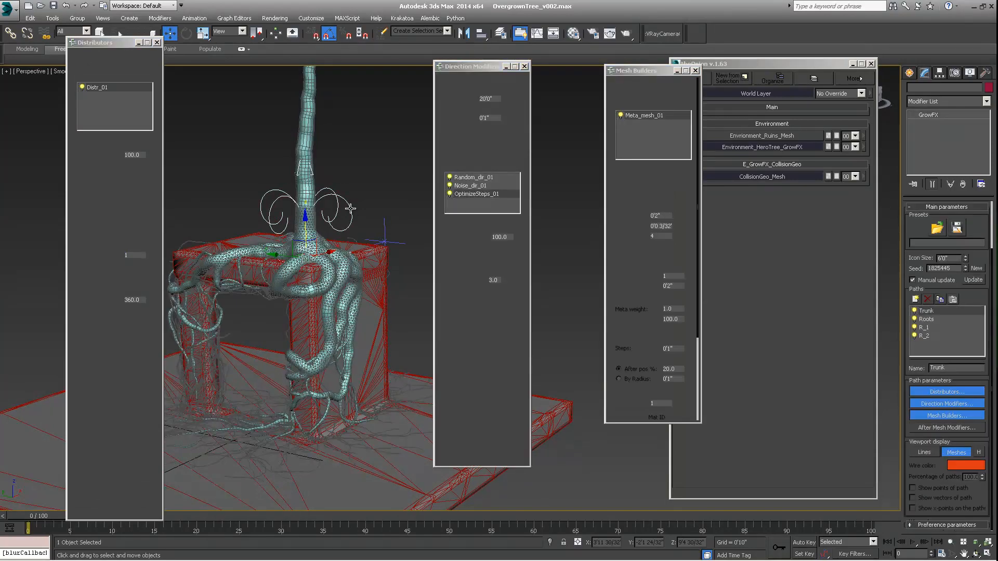
middle_click_drag(426, 218, 333, 229, "alt")
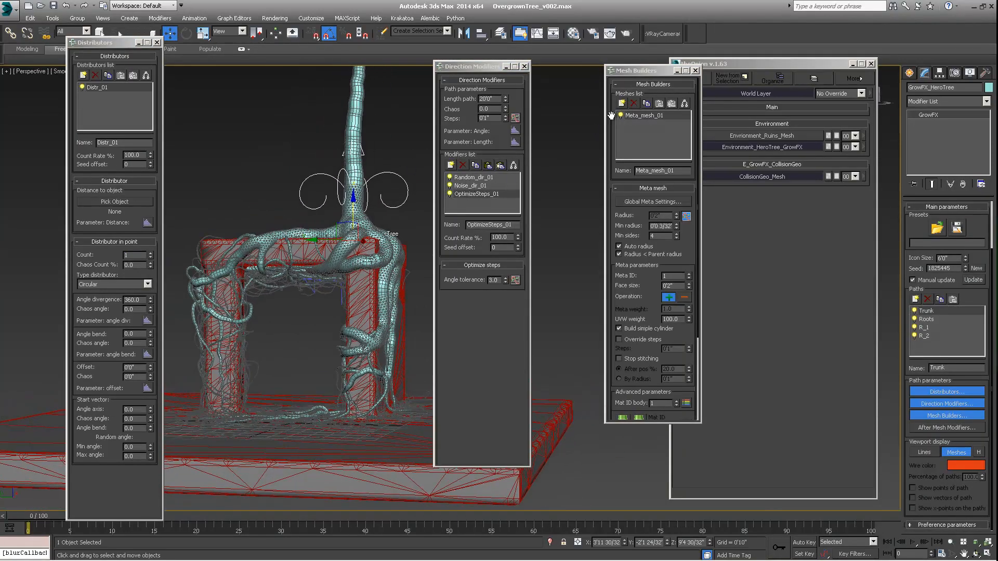
middle_click_drag(395, 250, 312, 269, "alt")
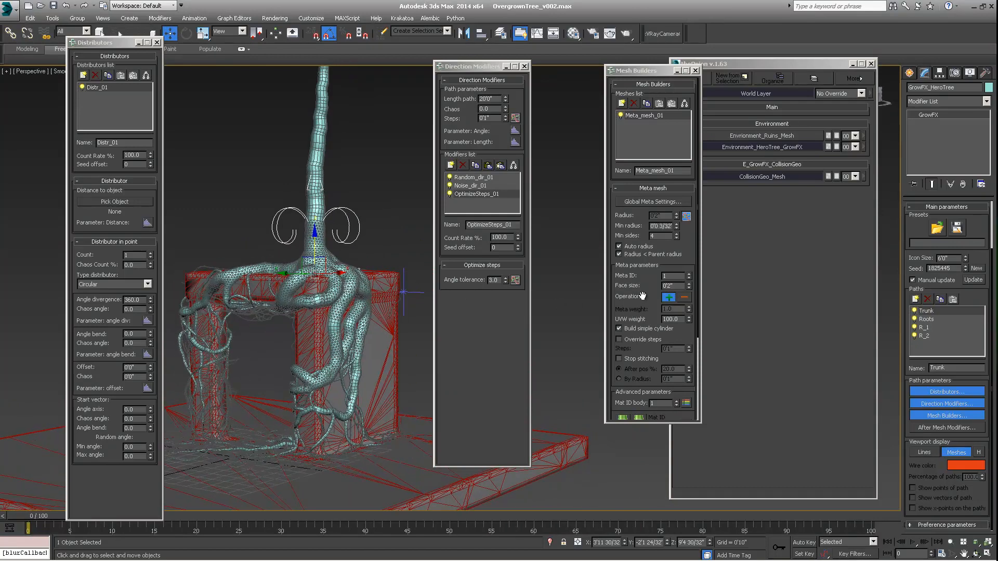
left_click_drag(643, 296, 650, 204)
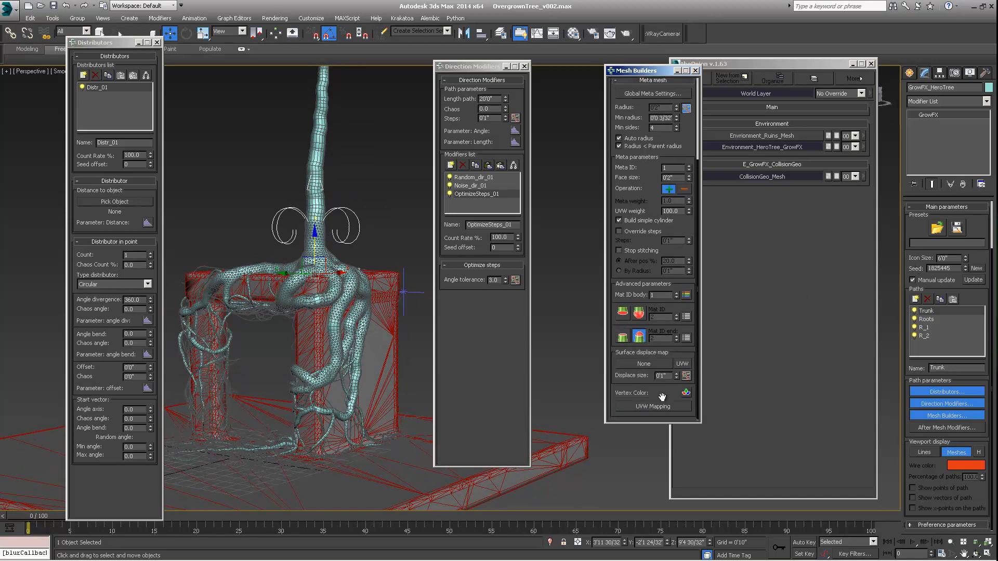
Step: Examine how the hero tree's trunk and thick roots wrap around the ruins from several sides and distances
middle_click_drag(373, 308, 296, 165, "alt")
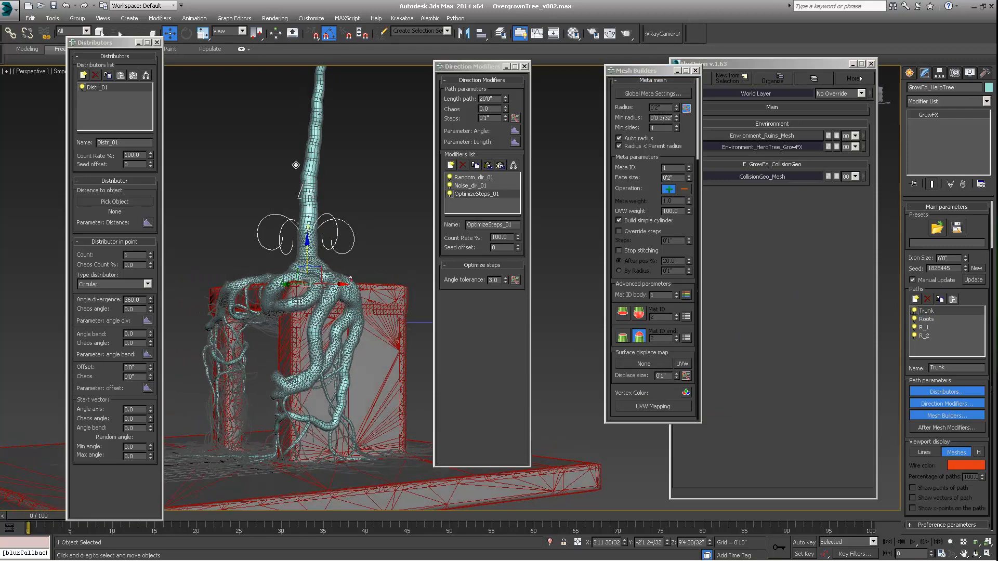
middle_click_drag(346, 265, 391, 272, "alt")
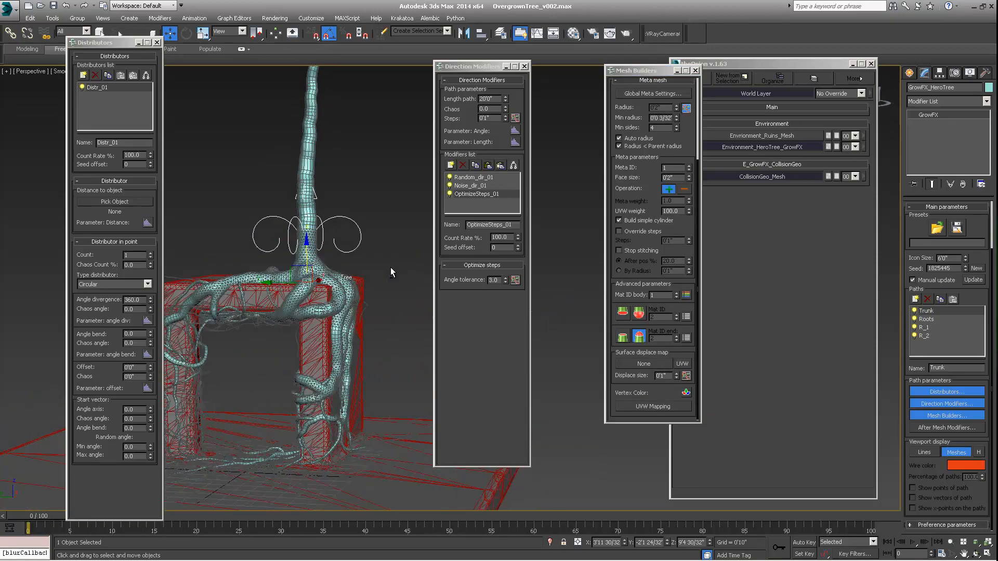
scroll(365, 260, "down", 3)
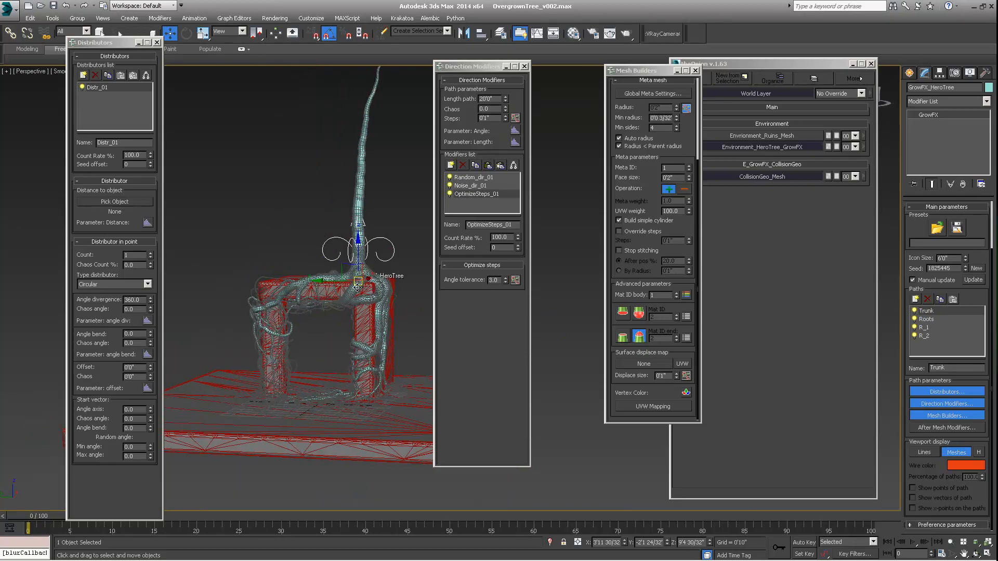
middle_click_drag(381, 329, 249, 342, "alt")
scroll(336, 321, "up", 5)
scroll(316, 340, "down", 4)
middle_click_drag(242, 297, 358, 383, "alt")
middle_click_drag(288, 373, 309, 363, "alt")
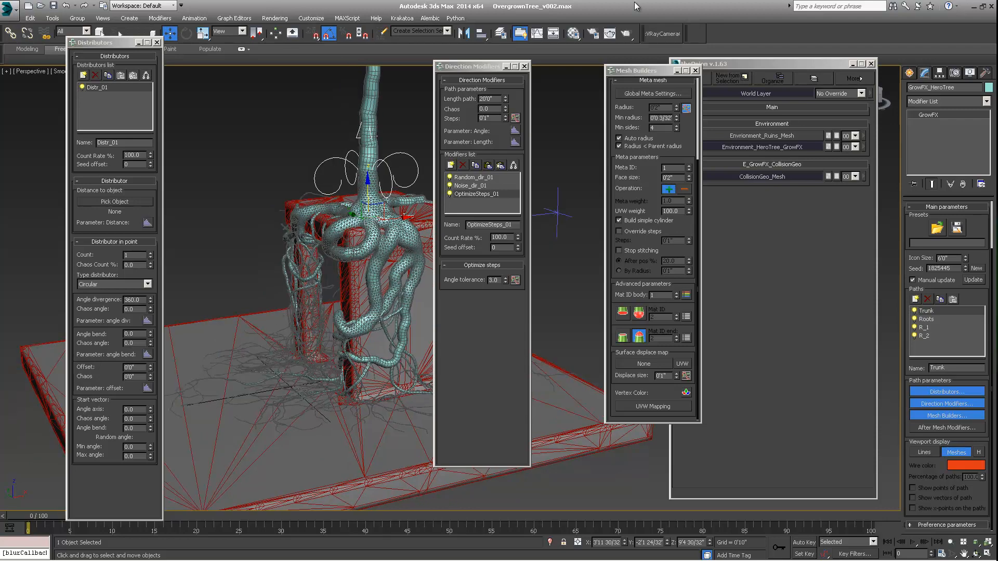
Step: Move the Direction Modifiers window clear of the tree and select the Point001 helper beside the ruins
left_click_drag(499, 61, 555, 61)
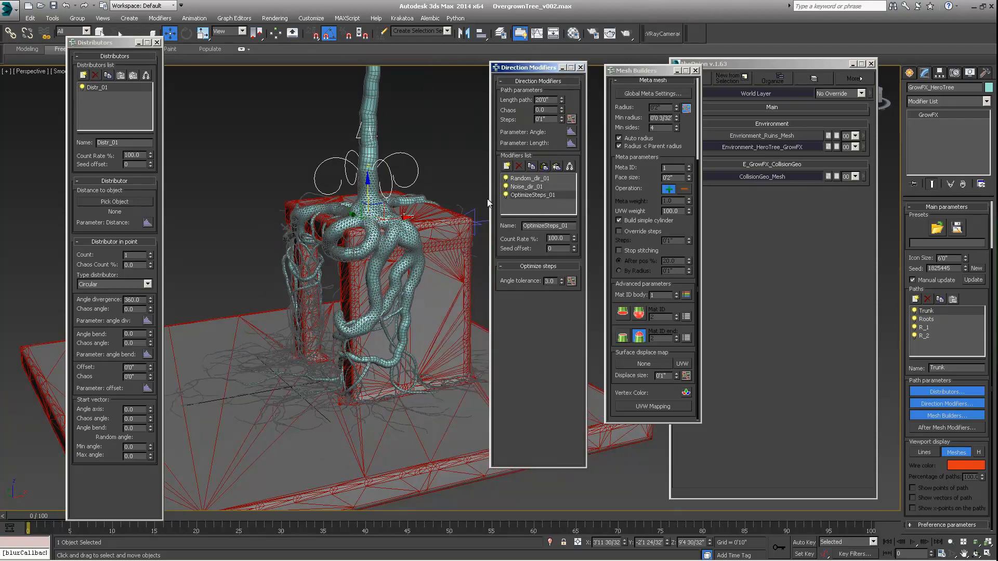
middle_click_drag(488, 187, 310, 185, "alt")
left_click(415, 198)
Step: Examine the finished thick and fine roots over the ruins and ground from all around
middle_click_drag(381, 225, 470, 163, "alt")
middle_click_drag(279, 170, 330, 183, "alt")
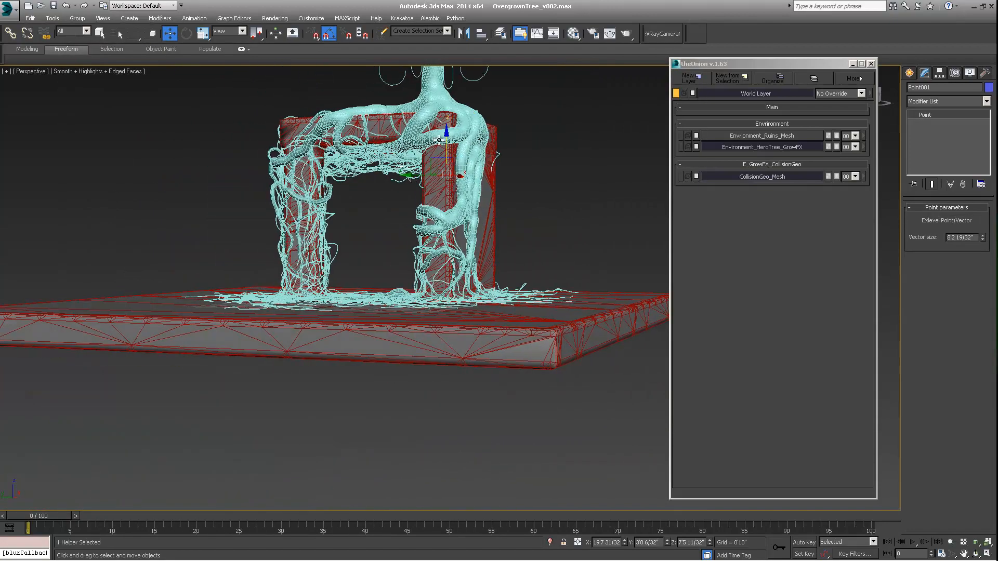
middle_click_drag(454, 147, 406, 218, "alt")
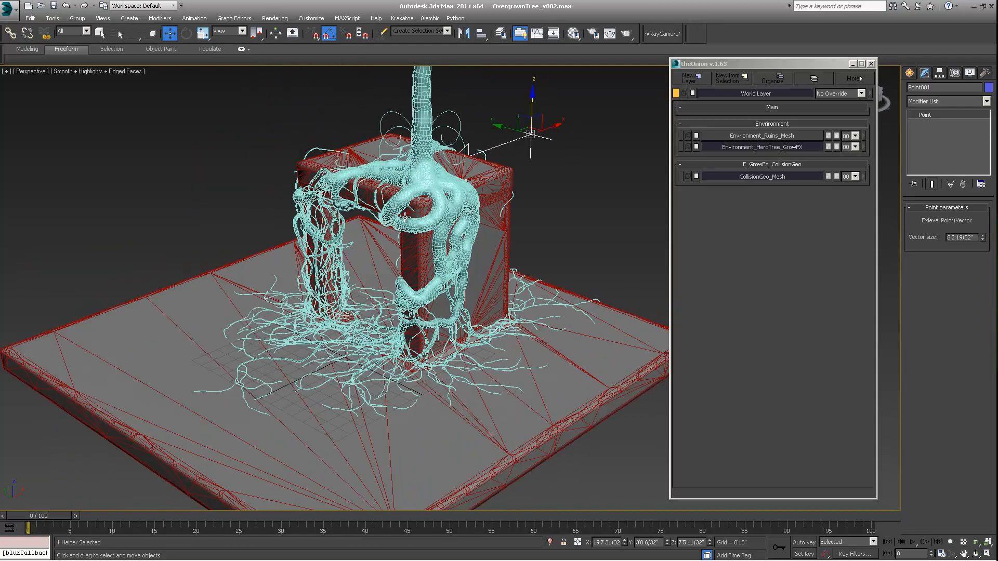
middle_click_drag(451, 240, 454, 260, "alt")
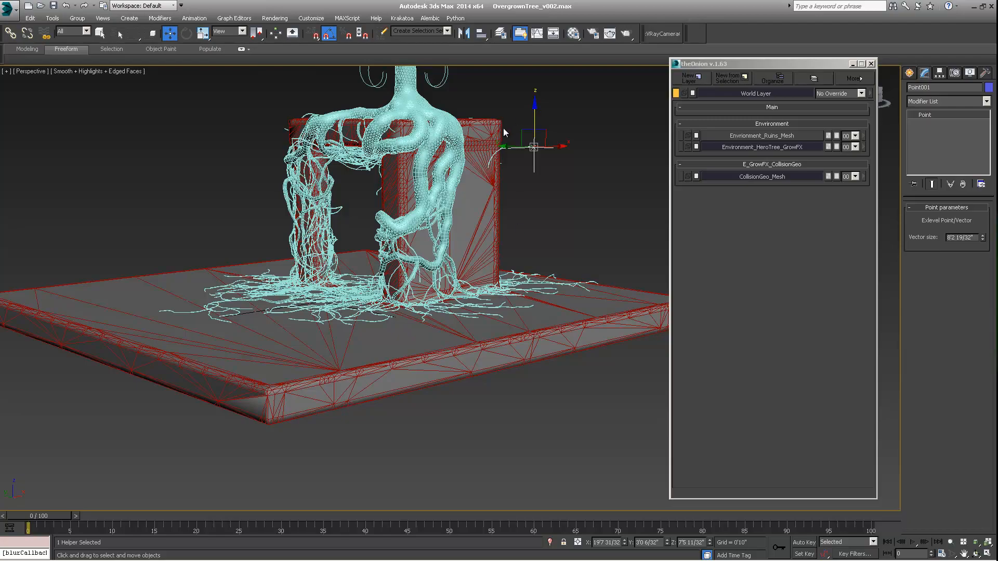
middle_click_drag(395, 189, 517, 200, "alt")
middle_click_drag(574, 172, 372, 130, "alt")
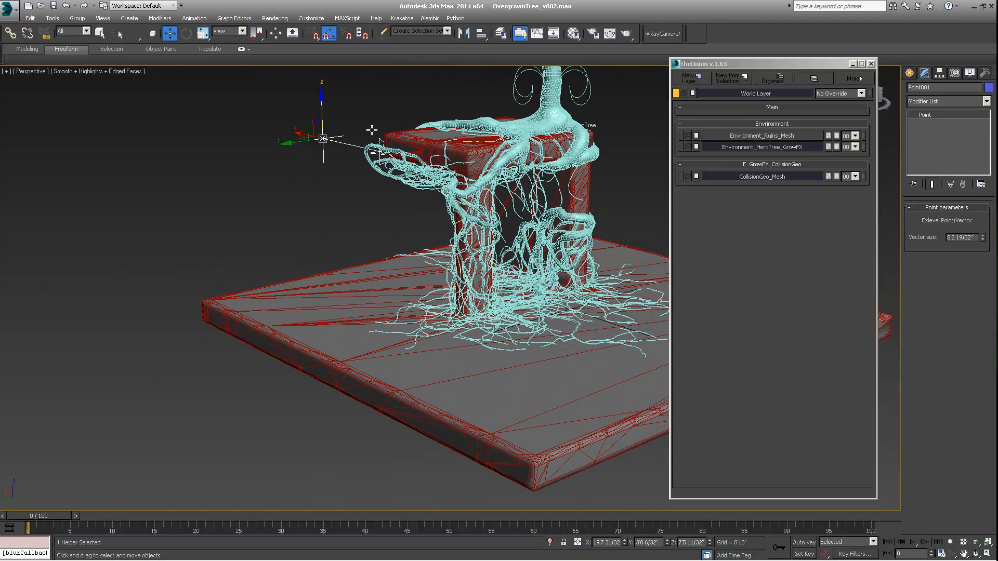
middle_click_drag(554, 155, 364, 260, "alt")
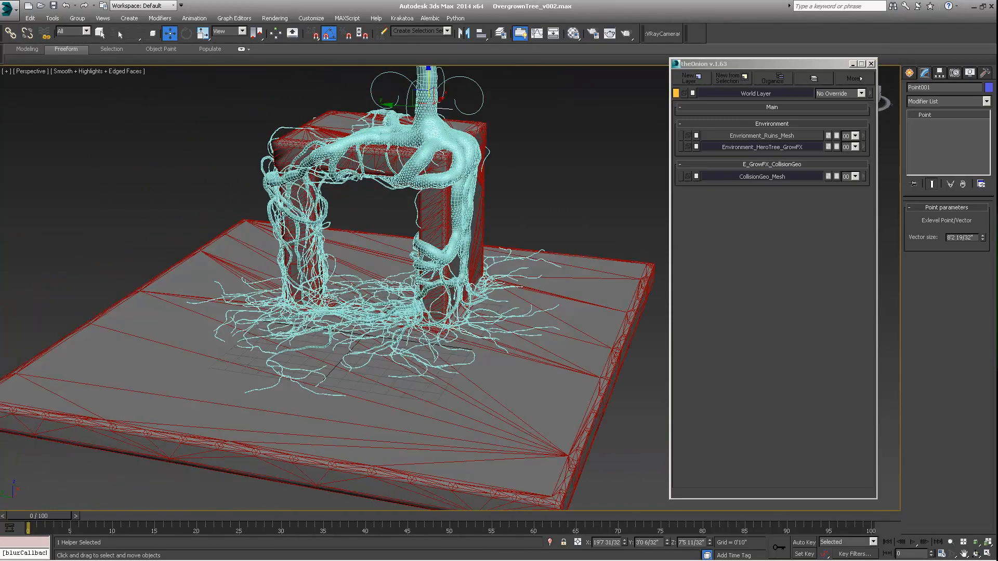
middle_click_drag(433, 323, 430, 267, "alt")
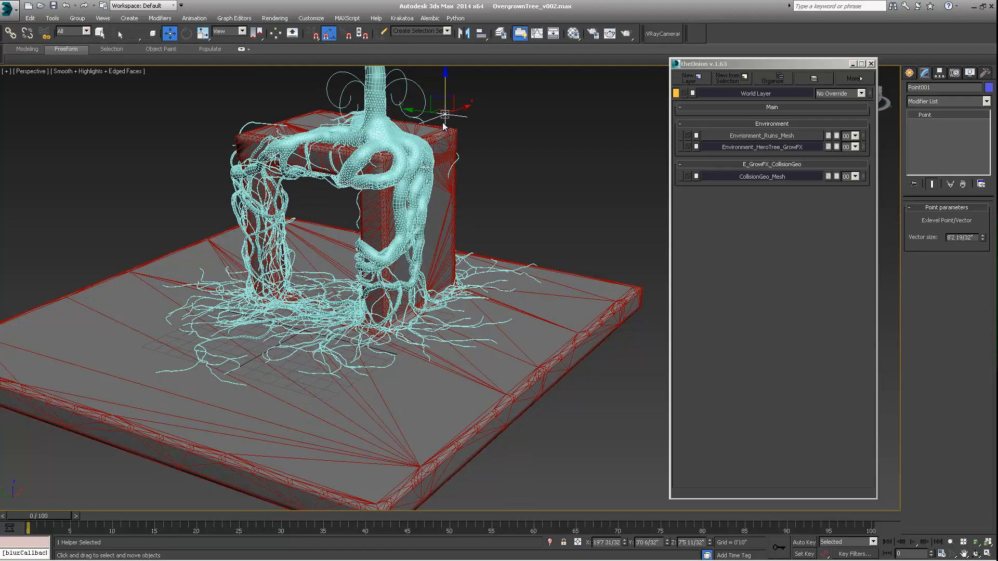
middle_click_drag(430, 186, 610, 350, "alt")
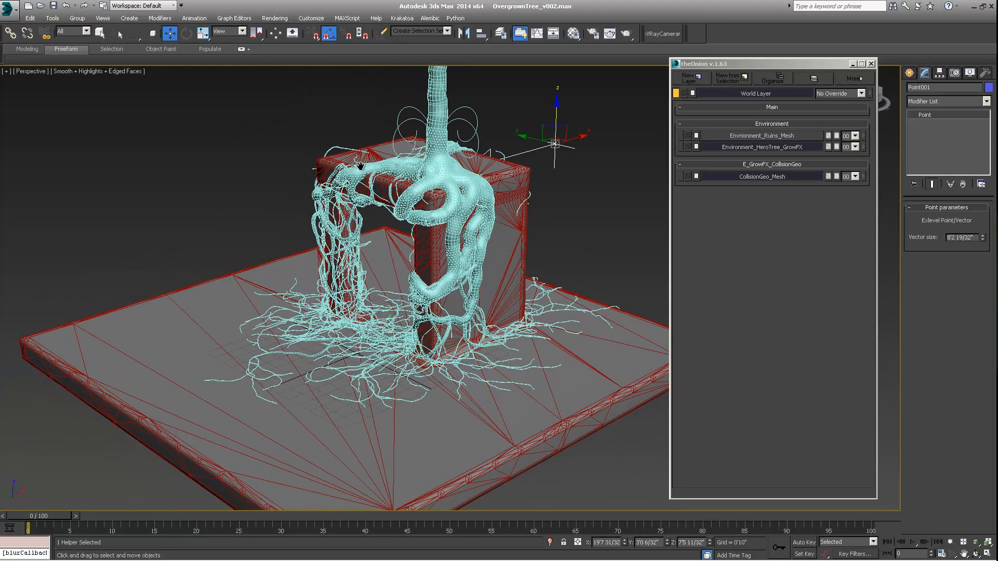
middle_click_drag(405, 213, 424, 269, "alt")
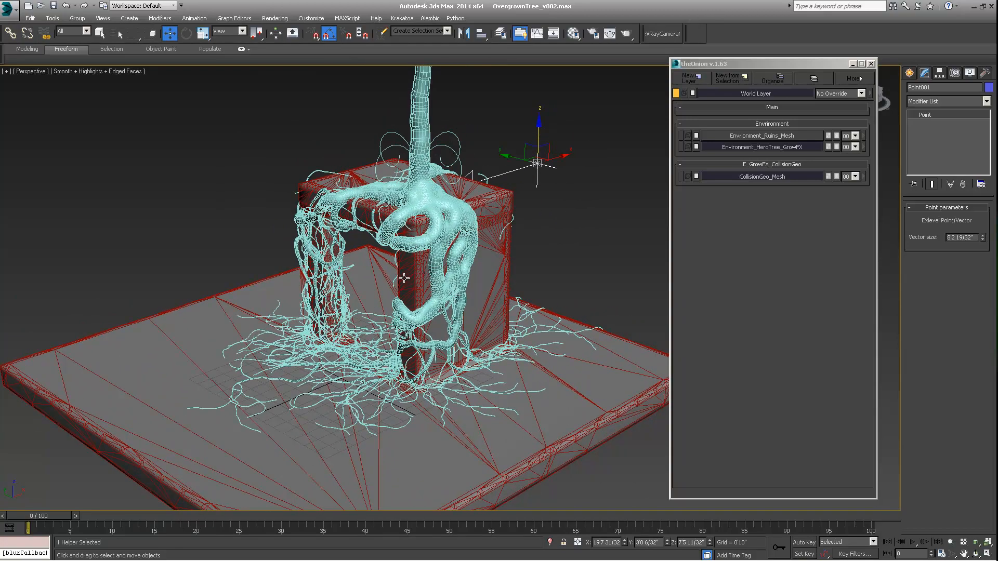